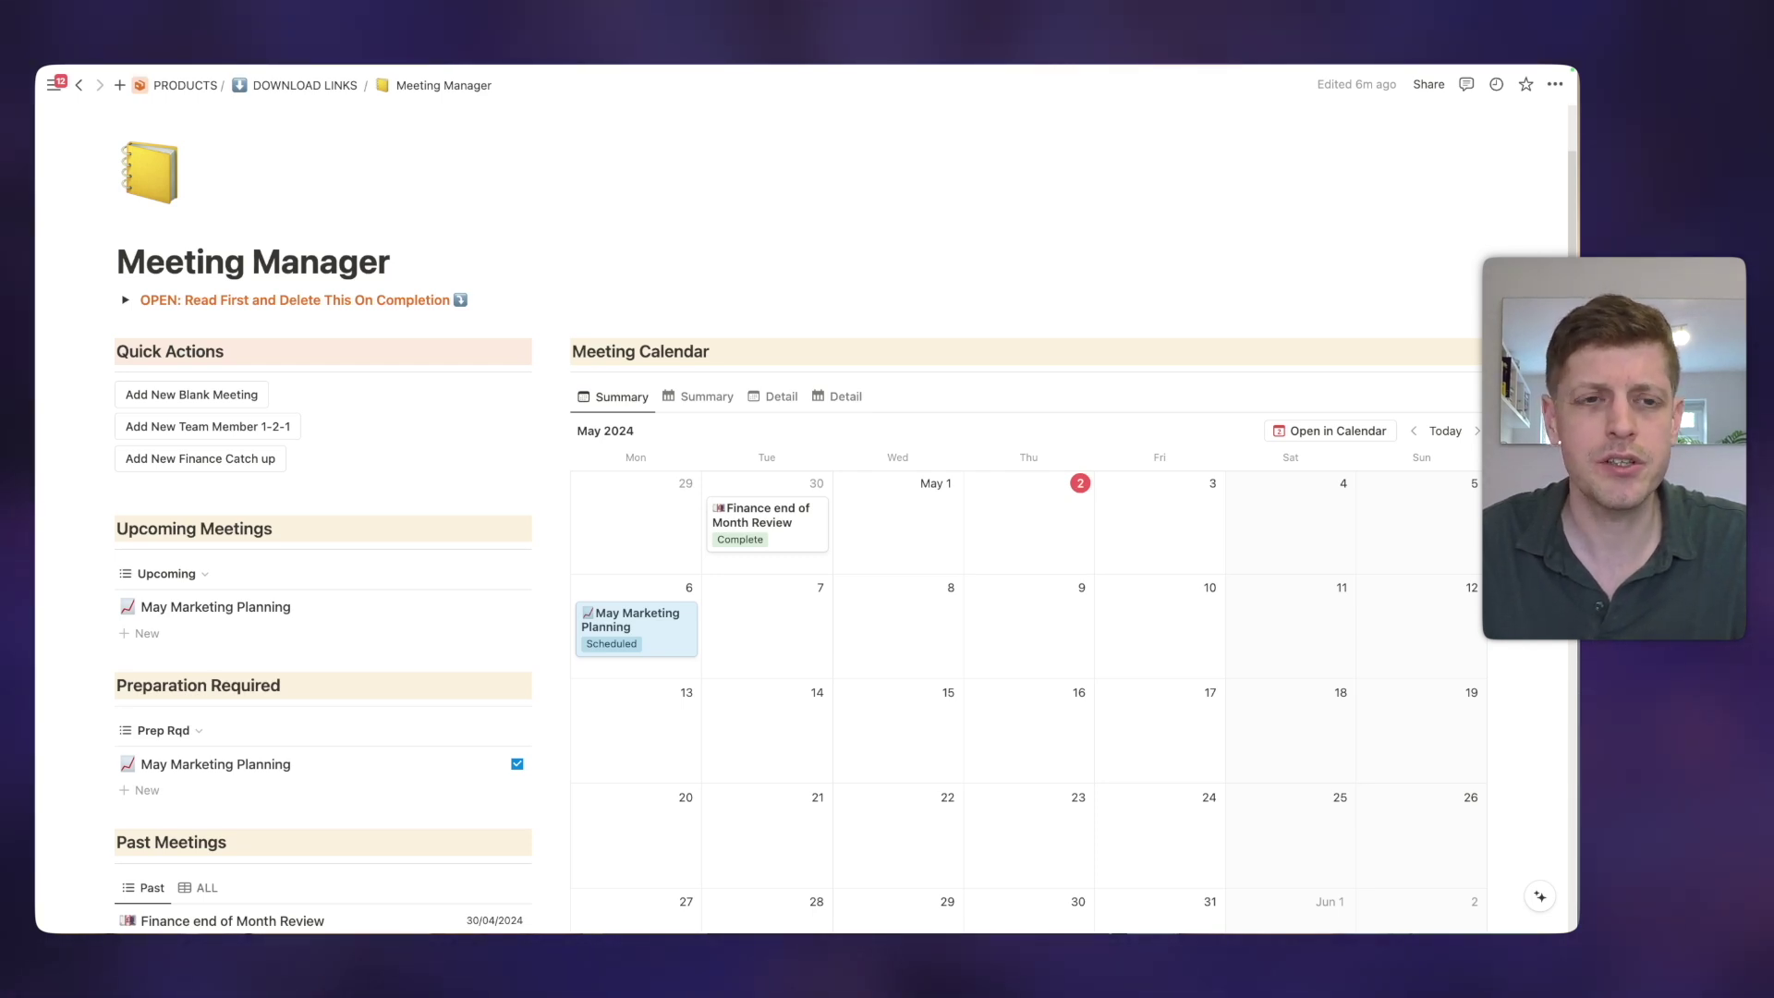
# Create a blank meeting titled Sales Update with two attendees.
pyautogui.click(212, 403)
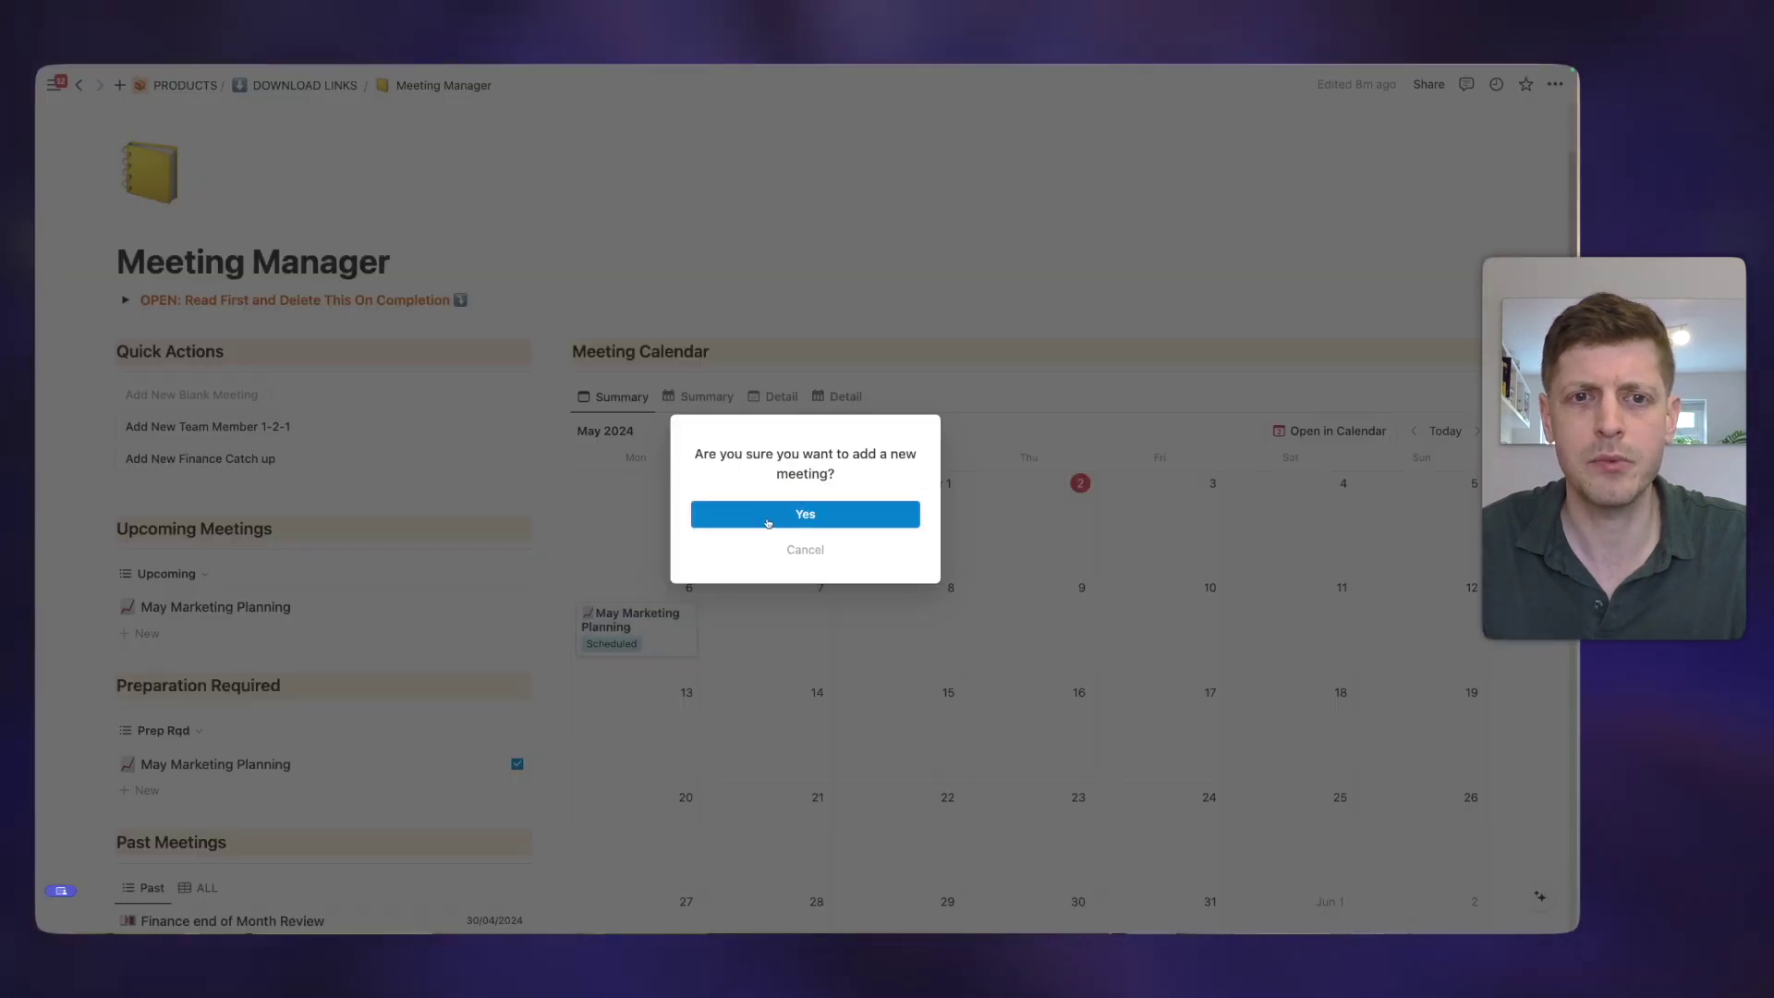
pyautogui.click(792, 514)
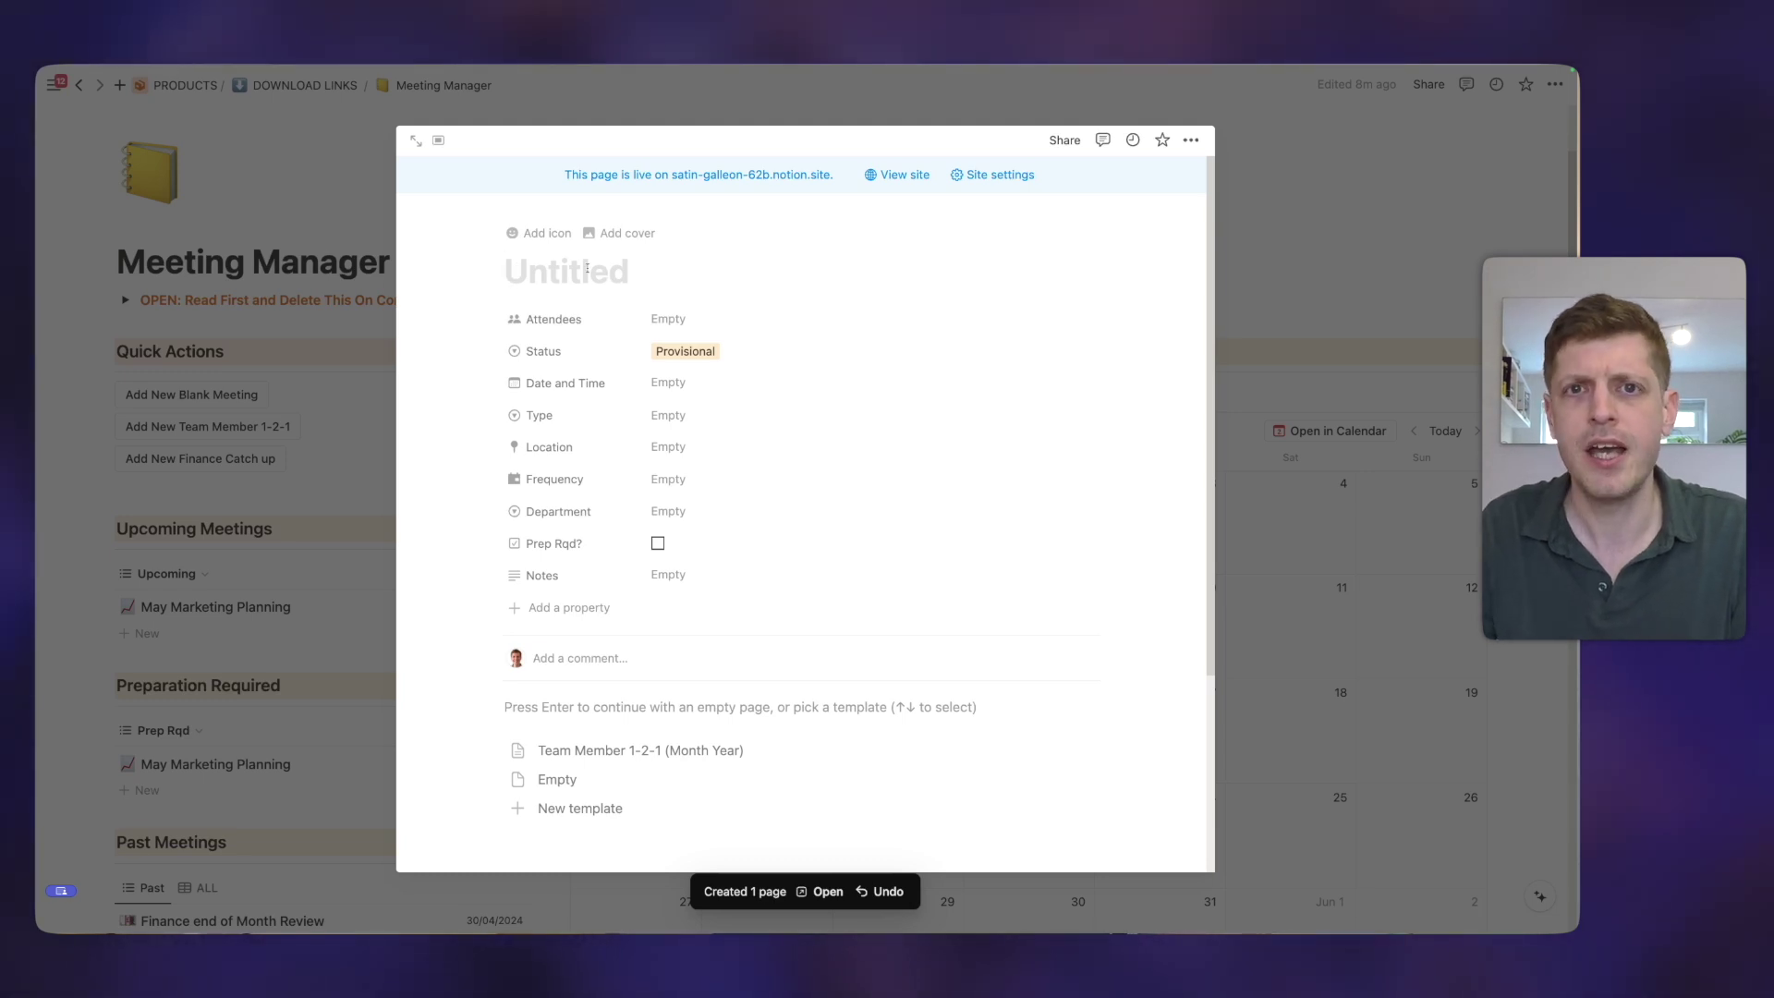
pyautogui.write('Sales Update')
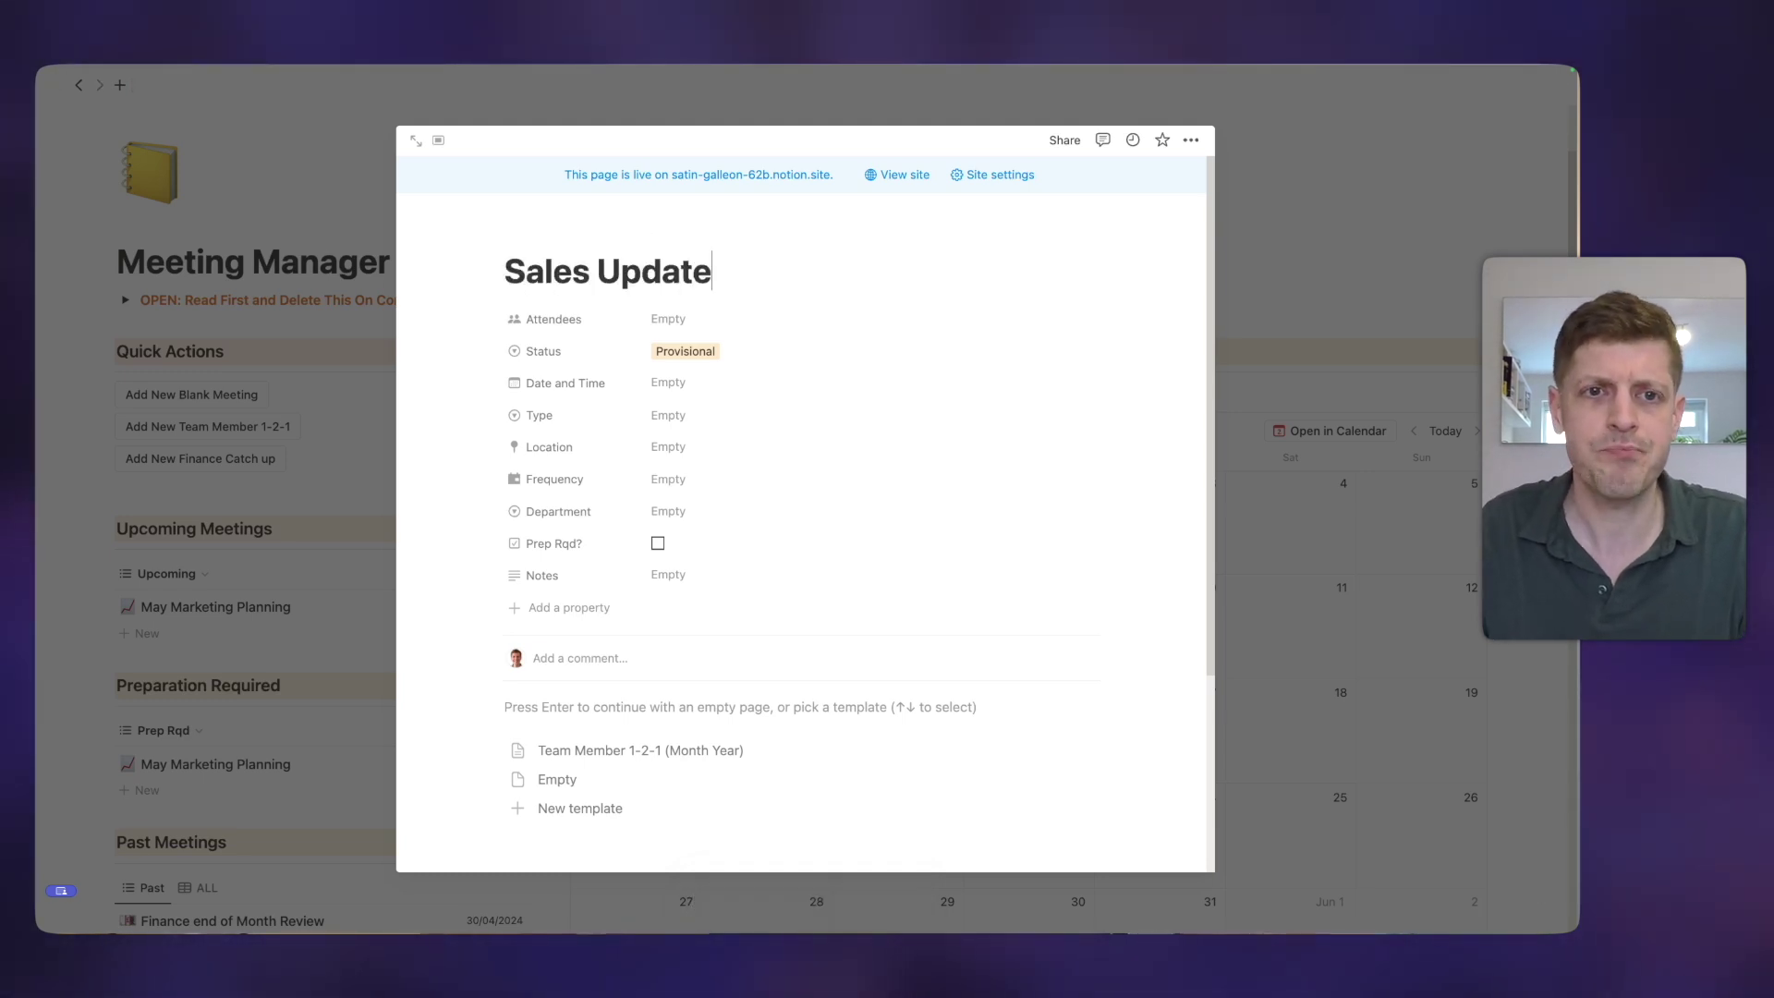
pyautogui.click(668, 319)
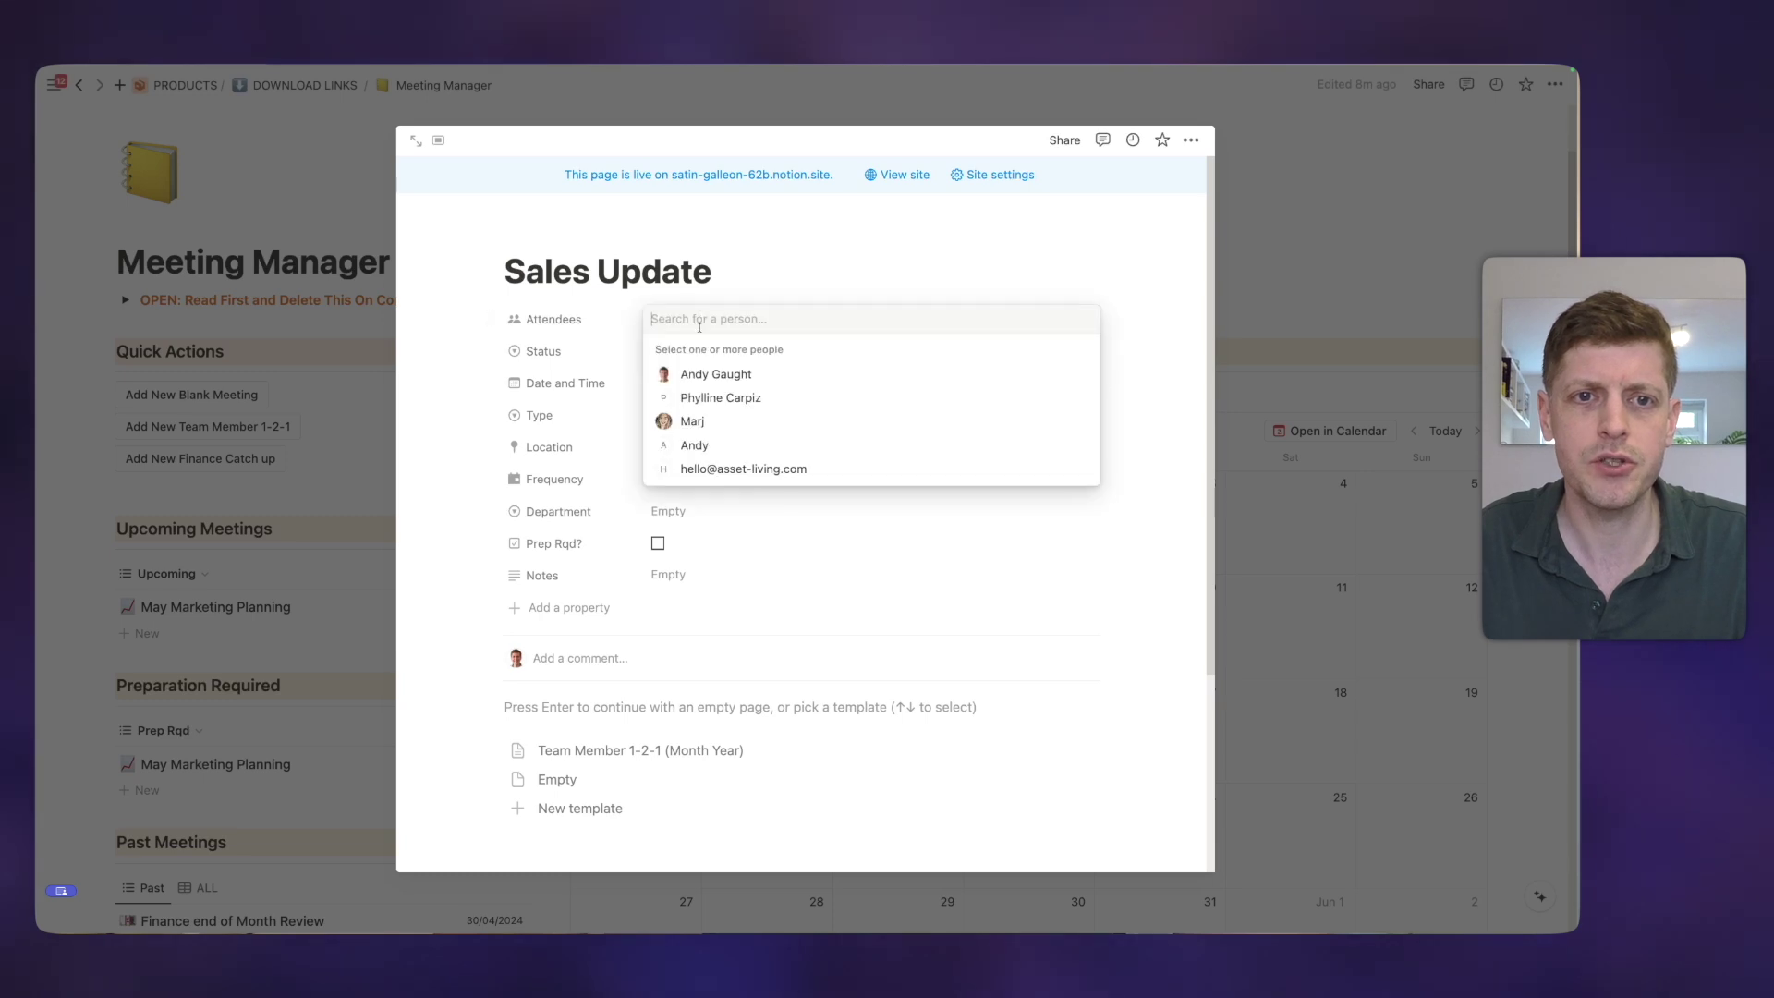
pyautogui.click(701, 372)
pyautogui.click(705, 401)
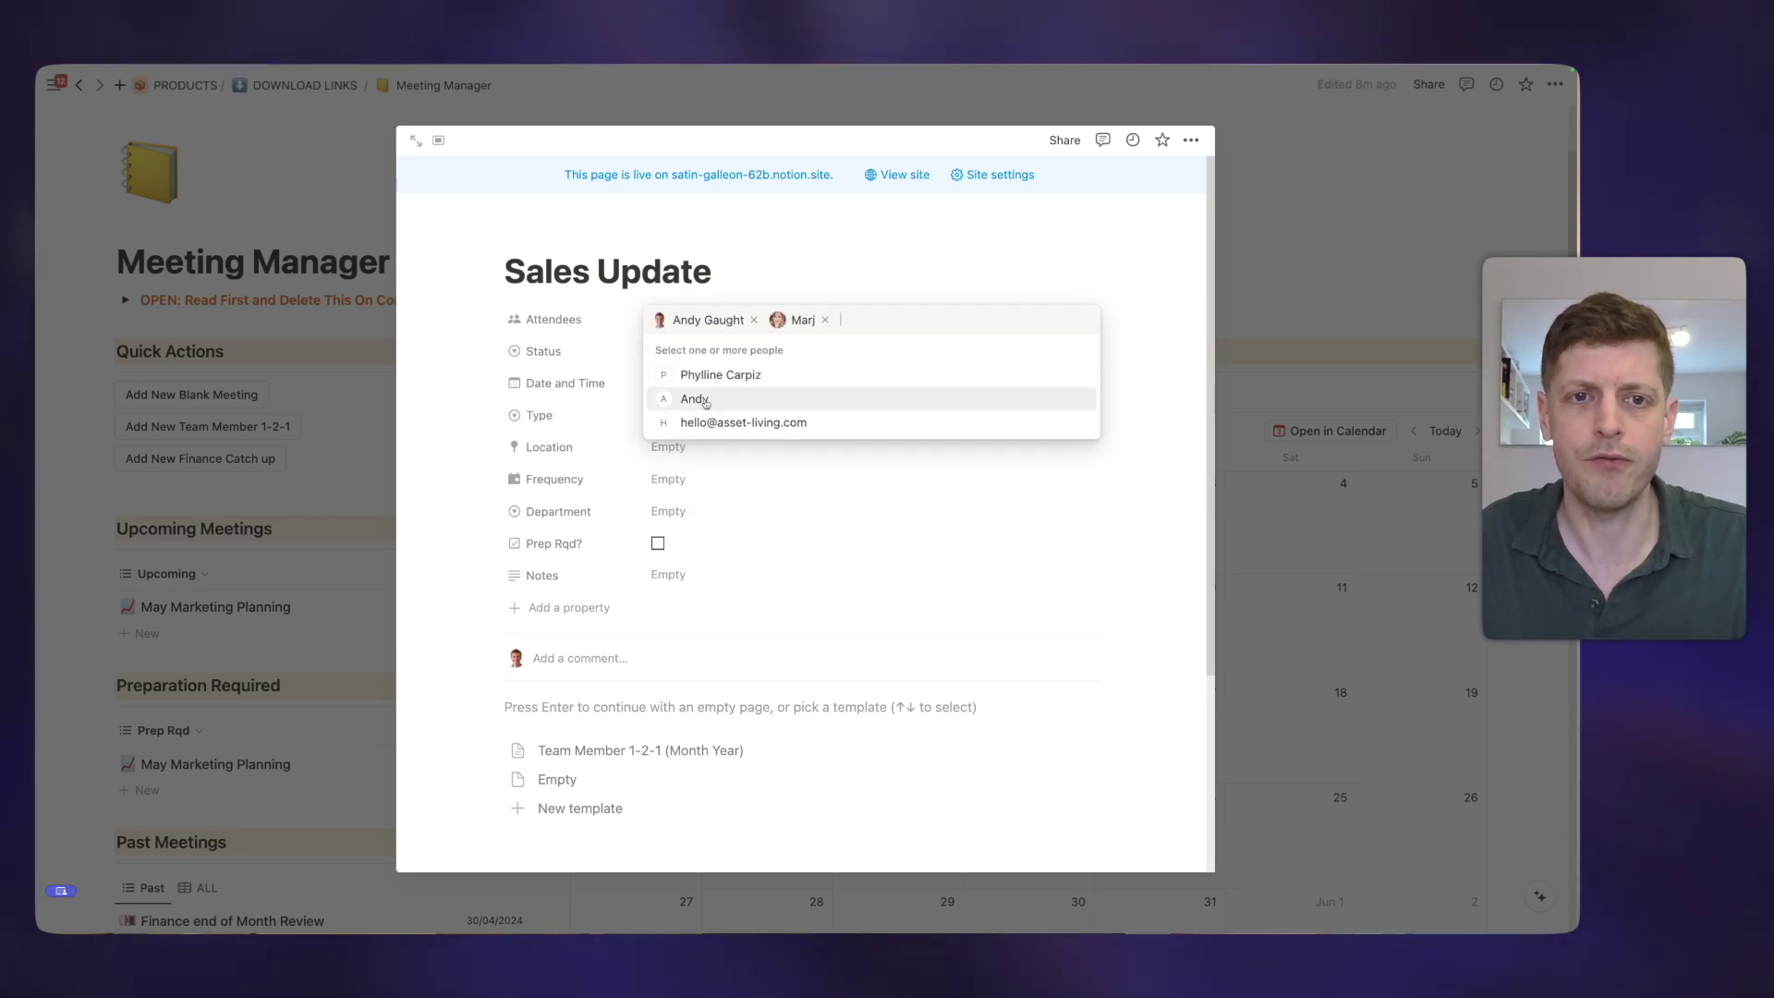
pyautogui.press('Escape')
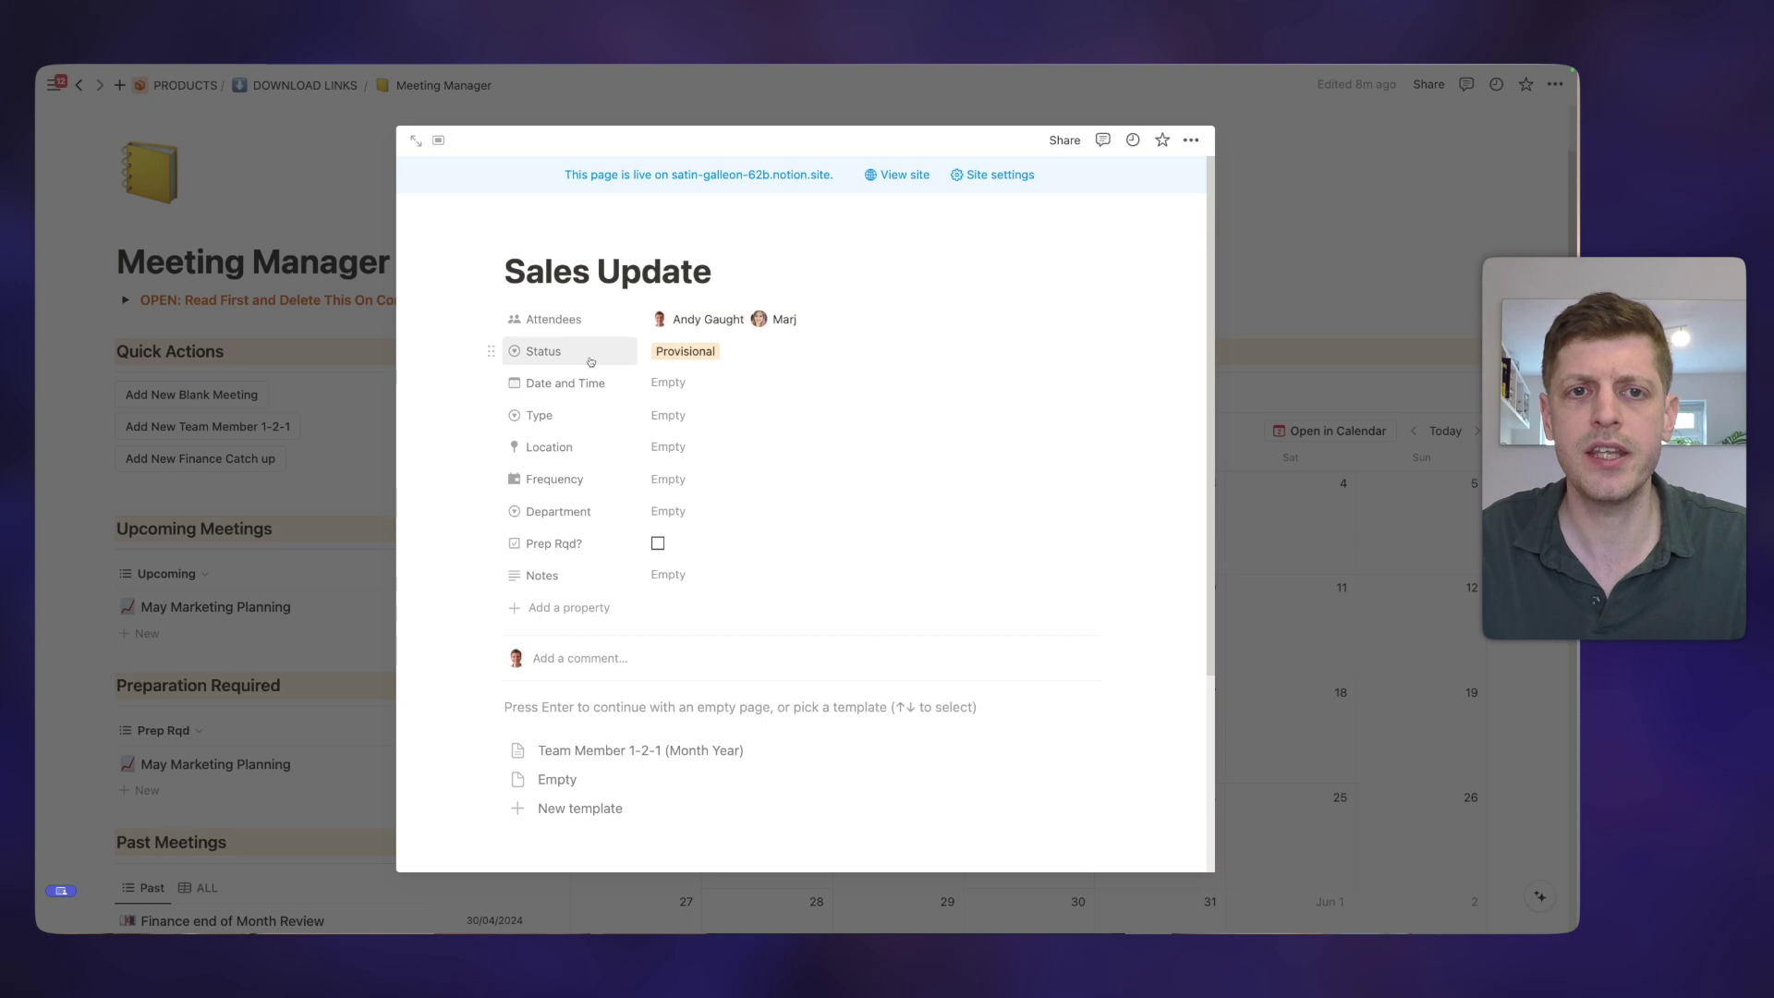
# Keep the status unchanged, date the meeting 9 May 2024 and make it Online.
pyautogui.click(688, 353)
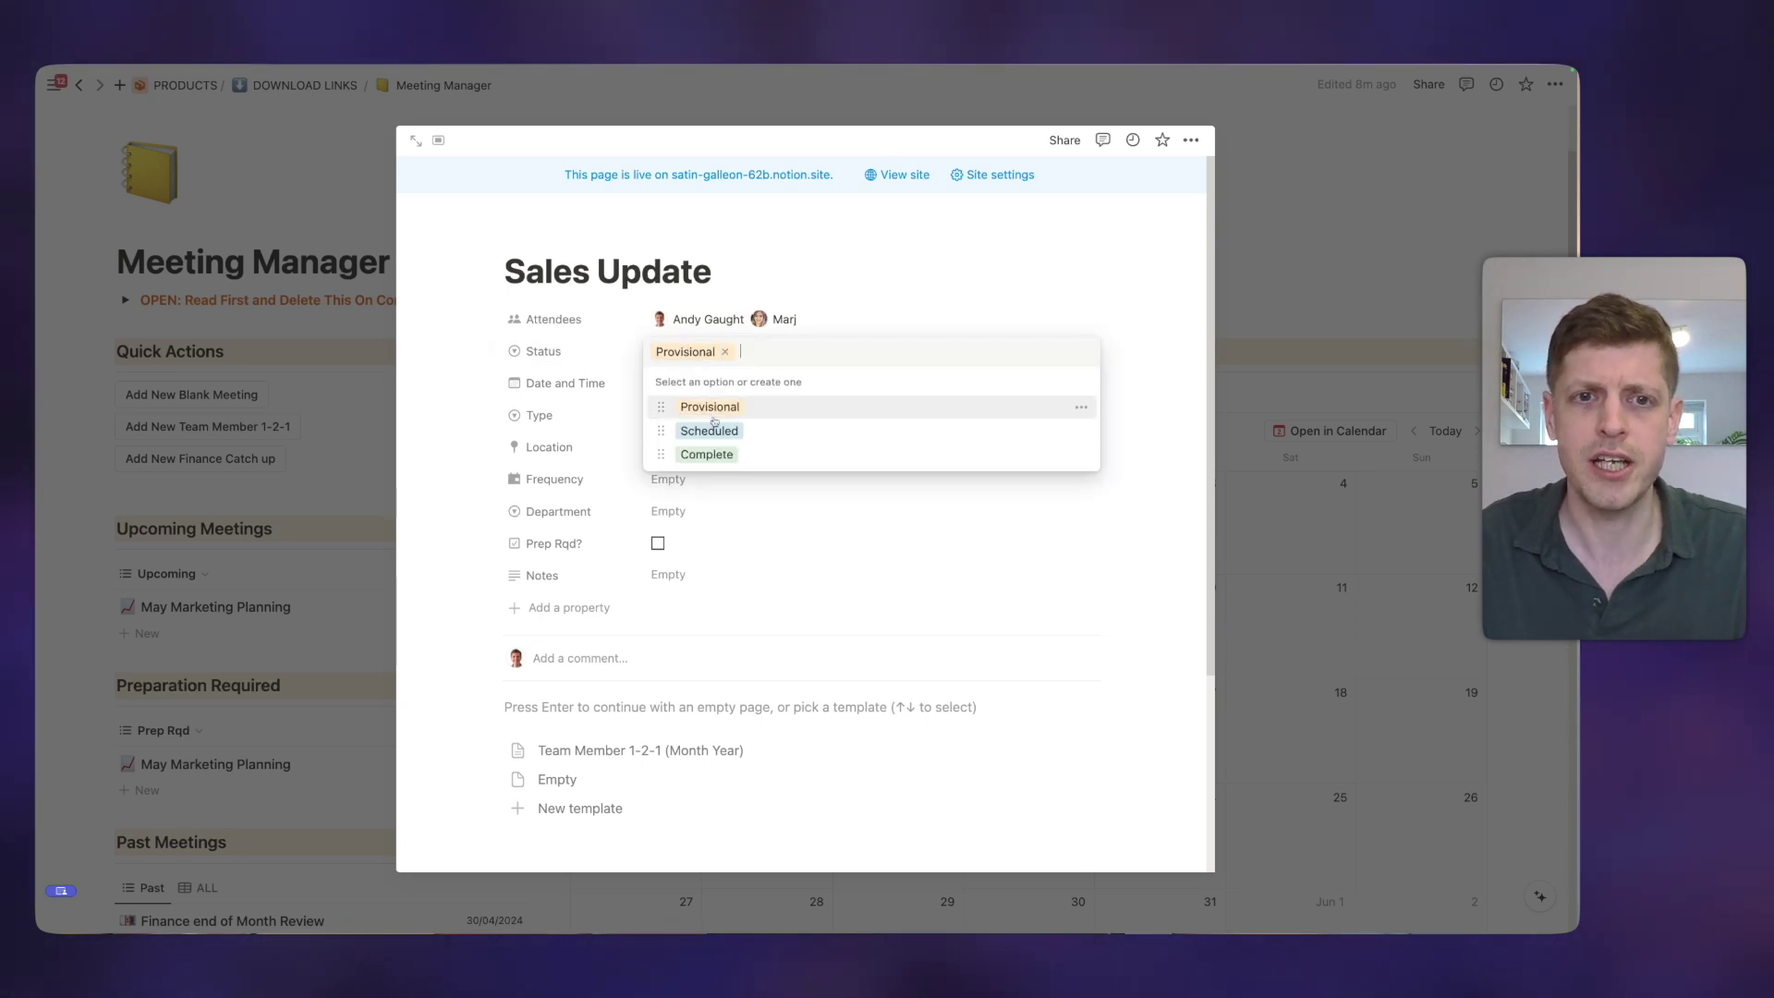
pyautogui.press('Escape')
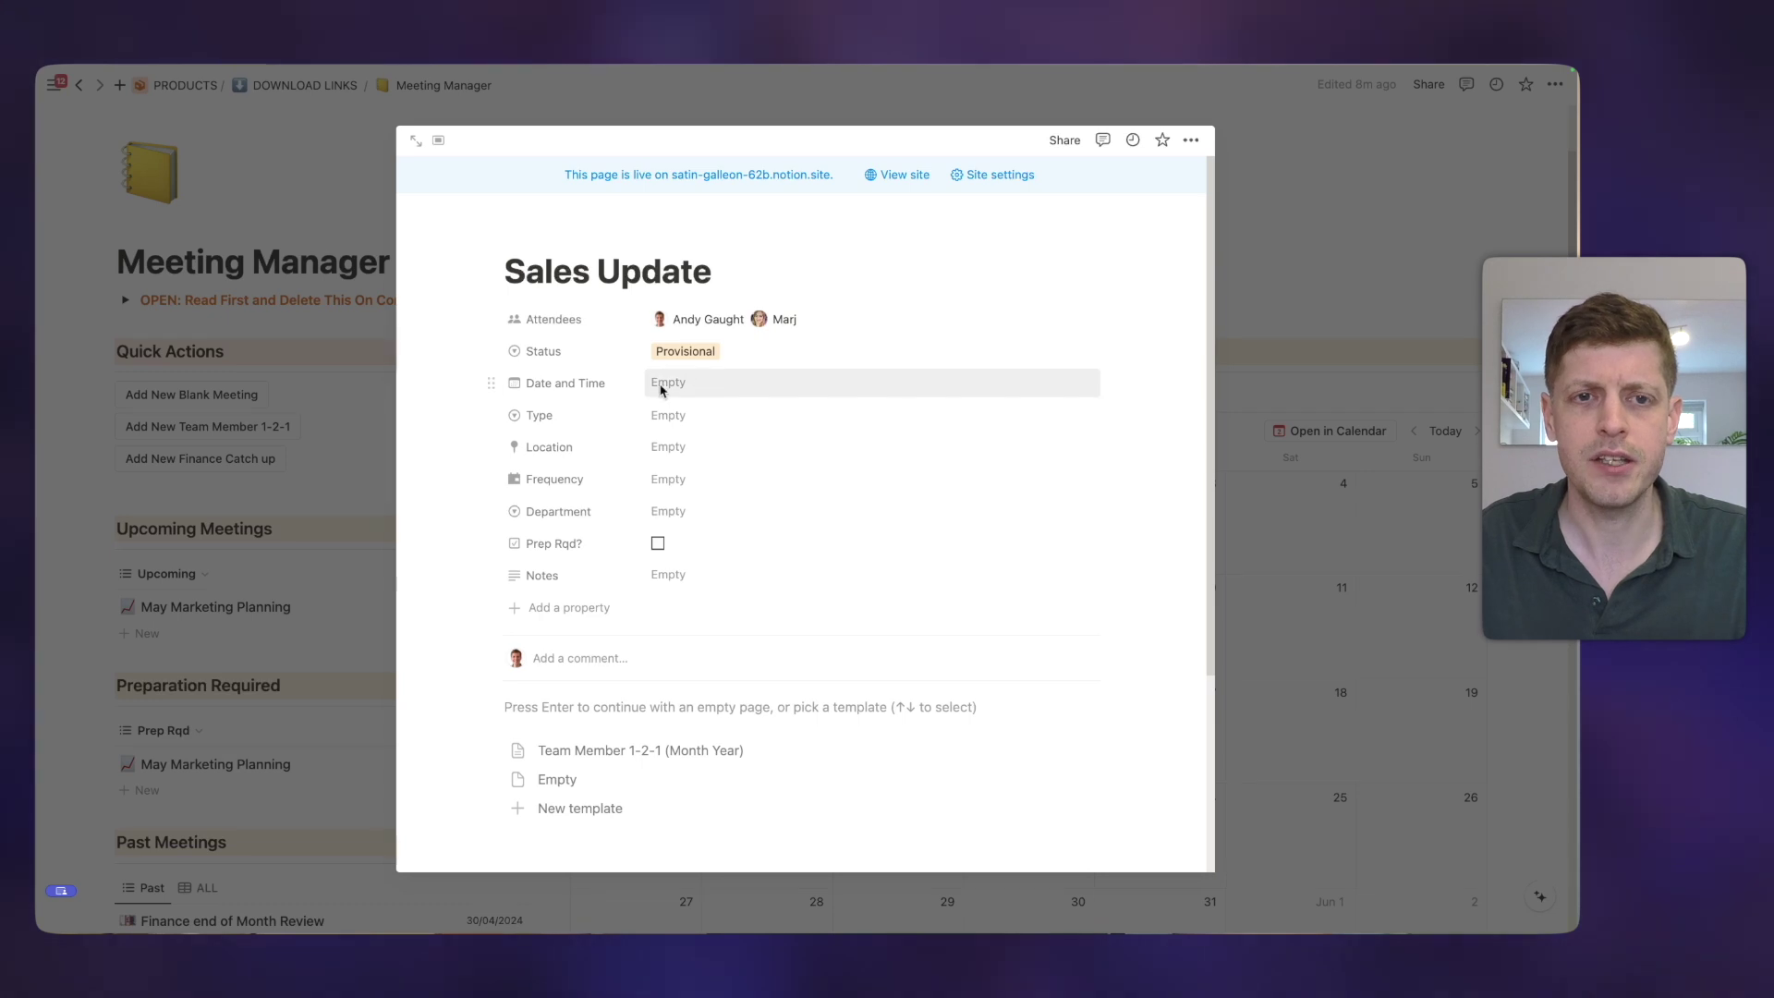
pyautogui.click(695, 382)
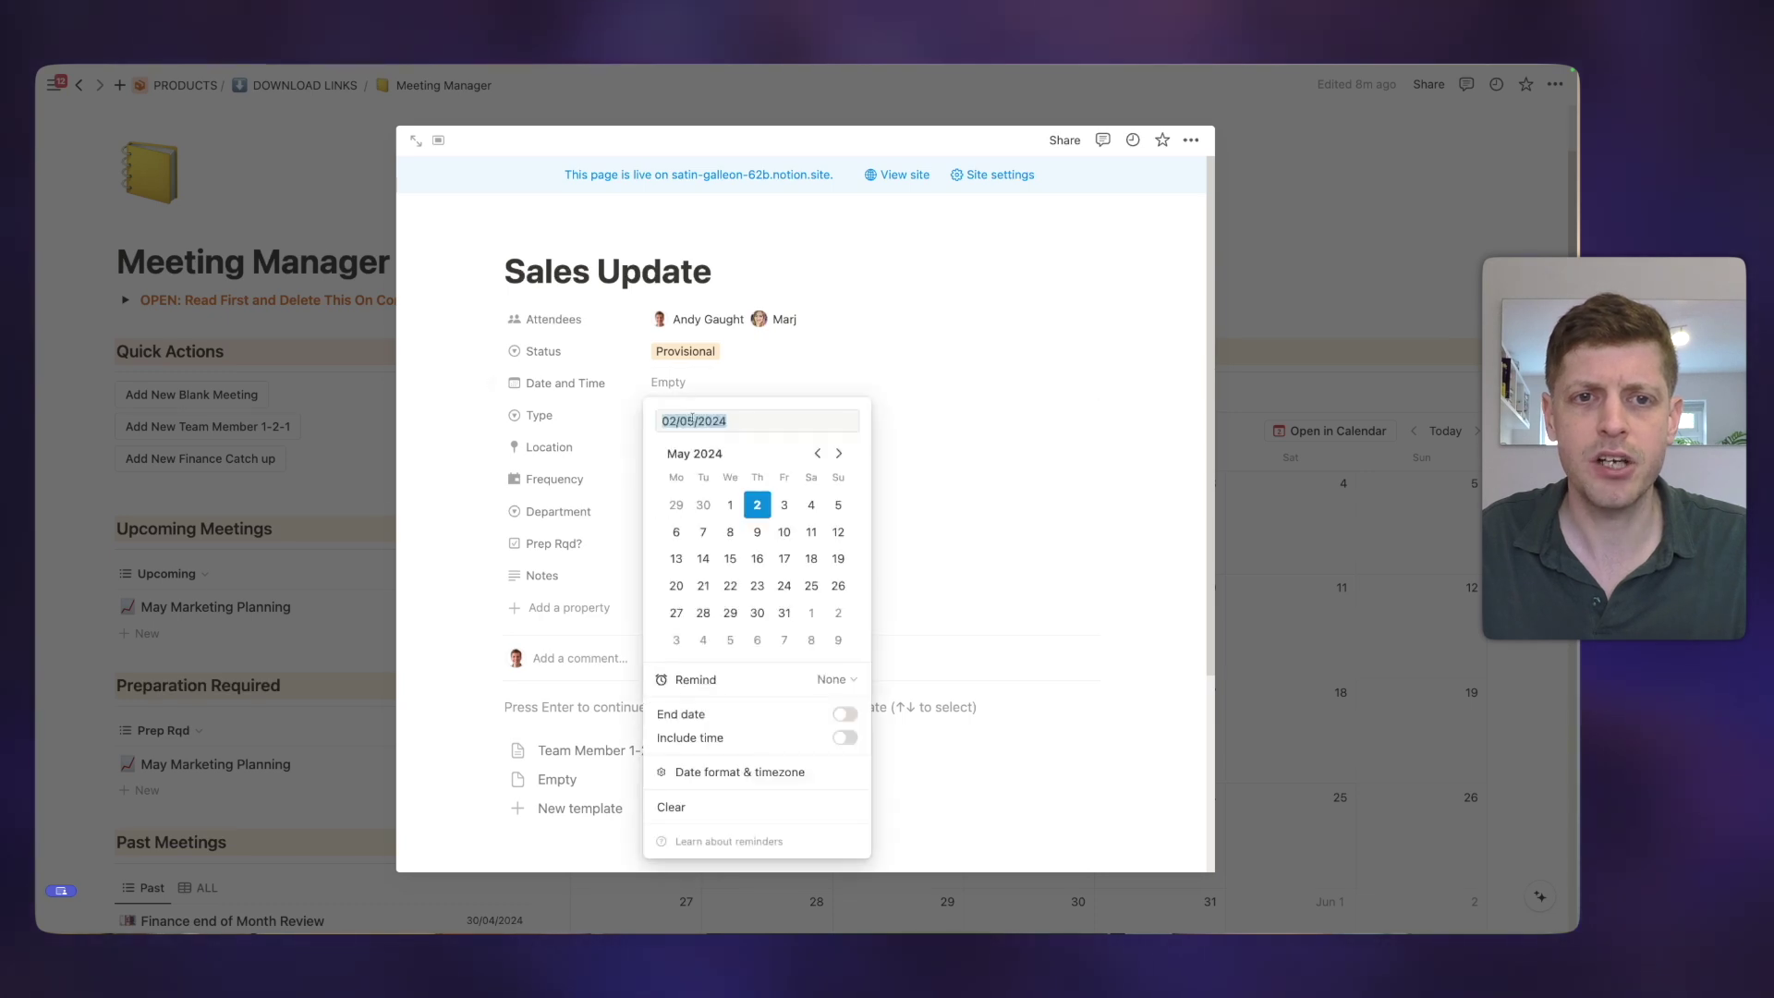
pyautogui.click(757, 531)
pyautogui.click(467, 432)
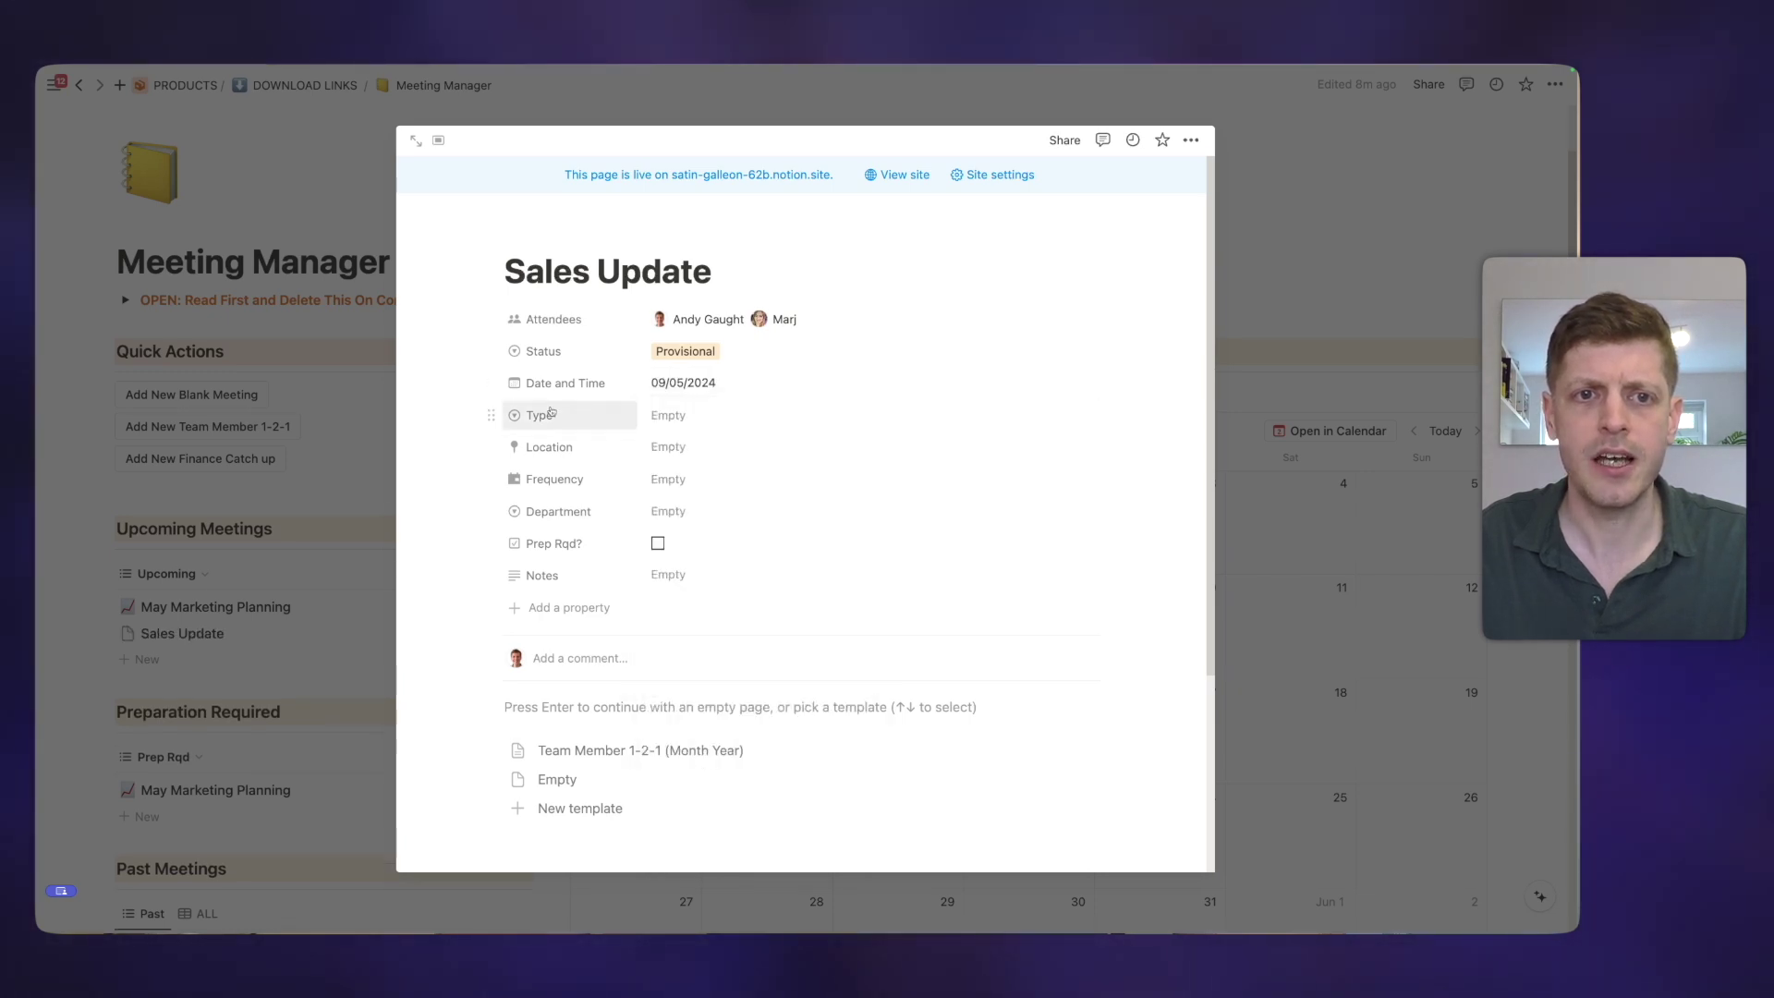
pyautogui.click(704, 415)
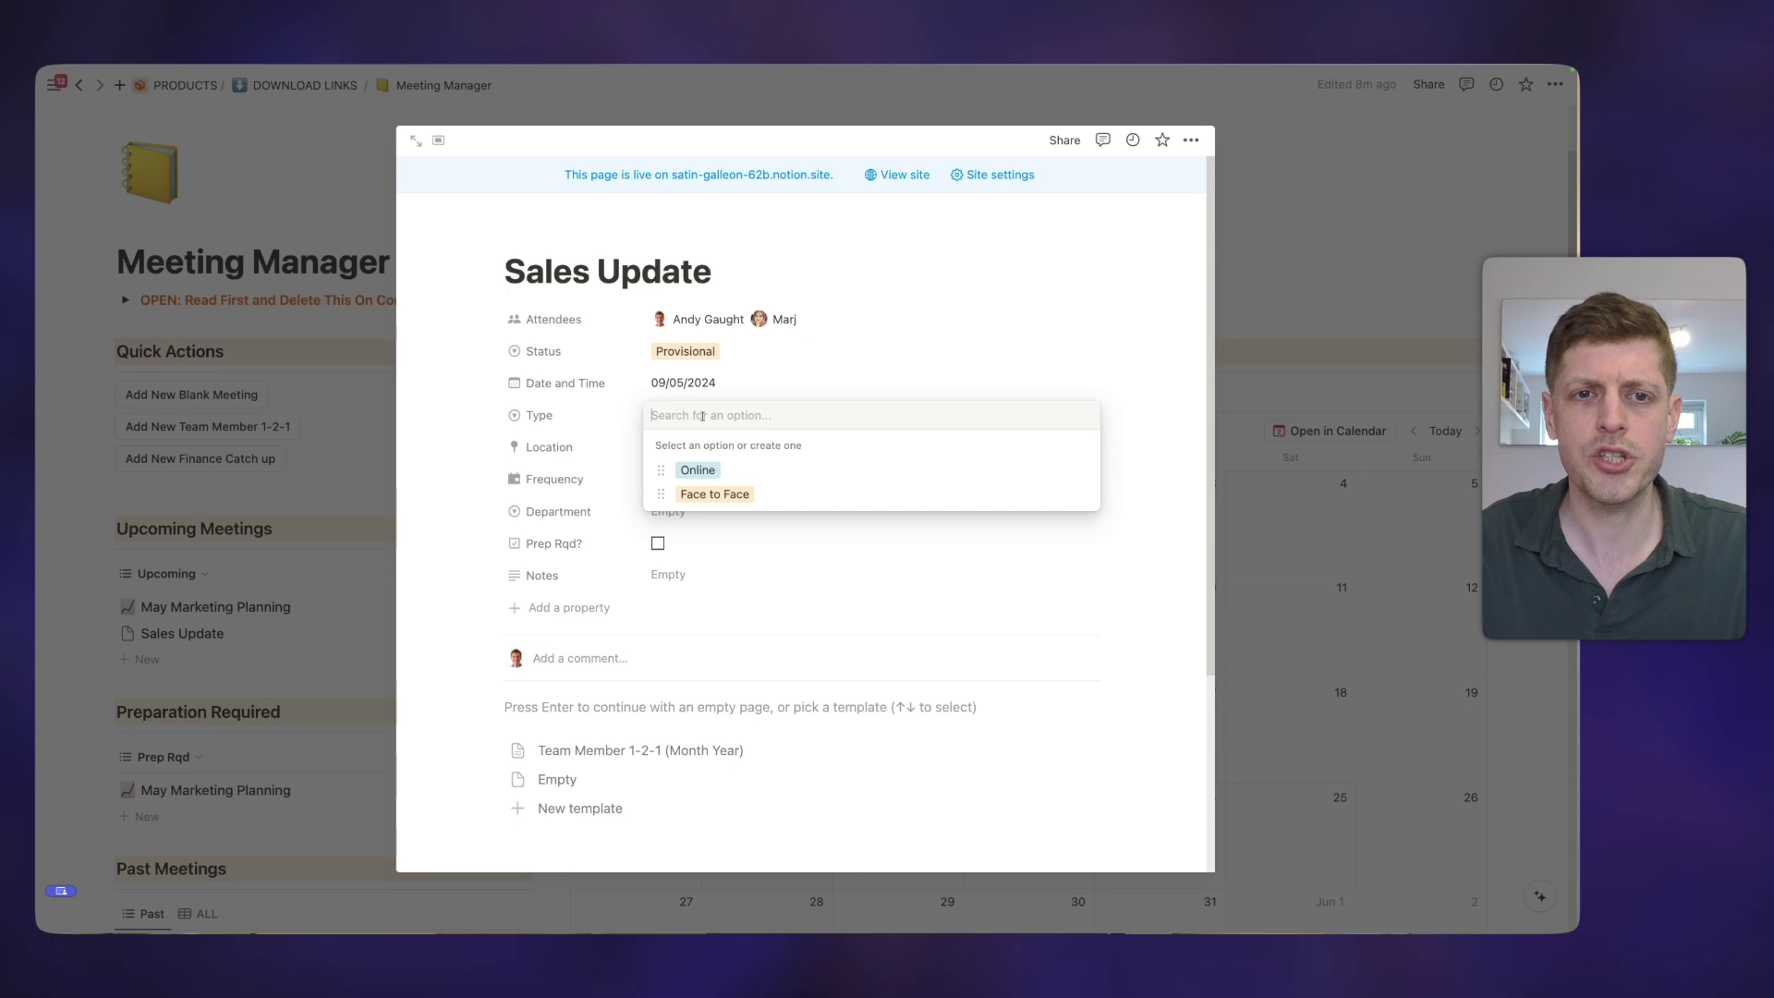
pyautogui.click(700, 476)
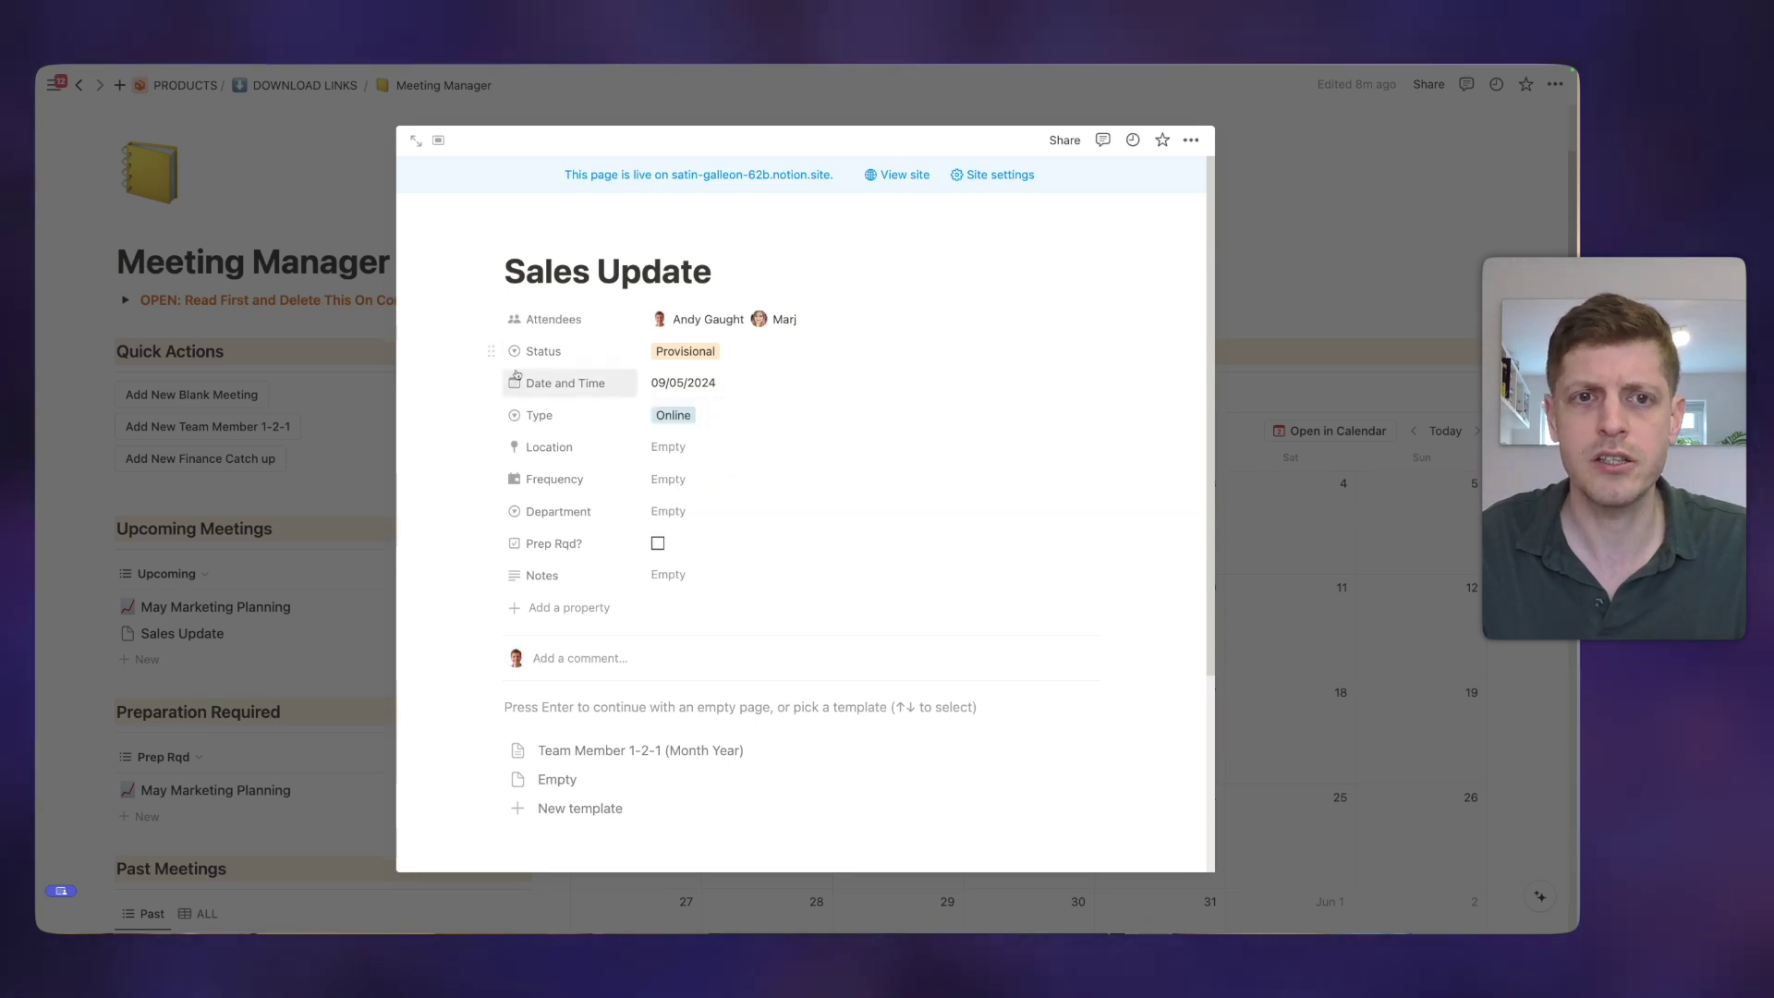
# Set location Zoom, frequency Weekly, department Sales, and mark prep required.
pyautogui.click(691, 444)
pyautogui.write('Zoom')
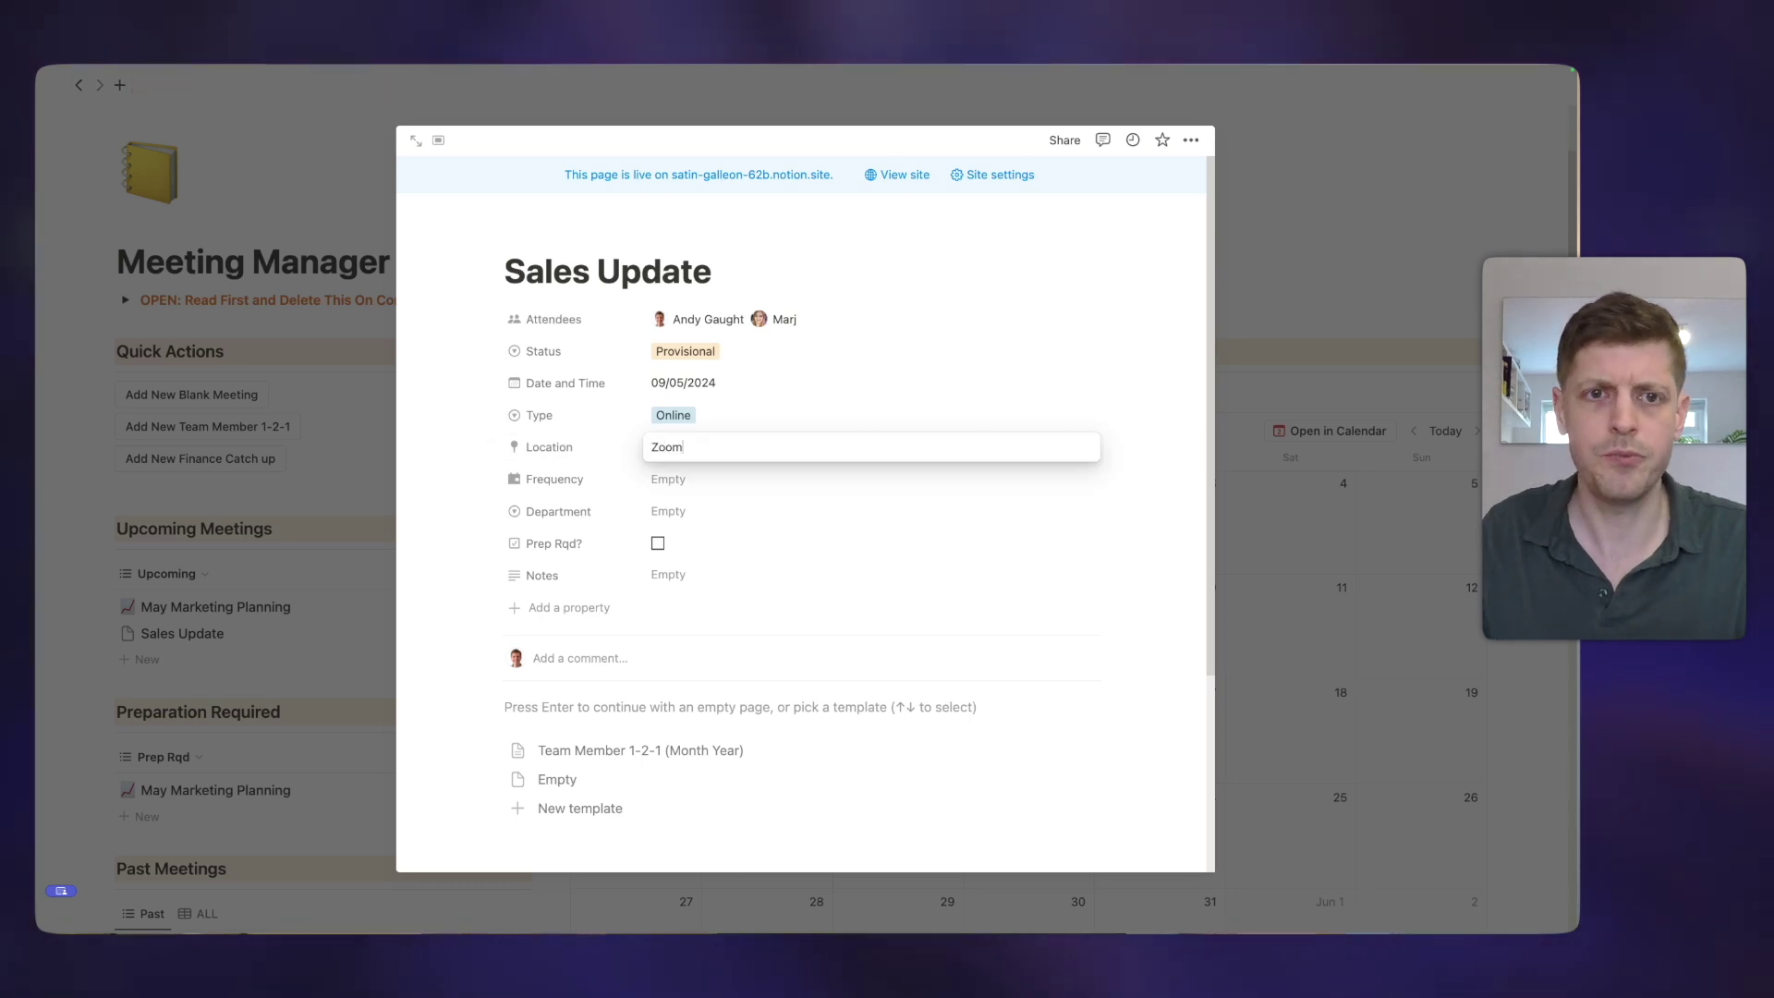
pyautogui.press('Return')
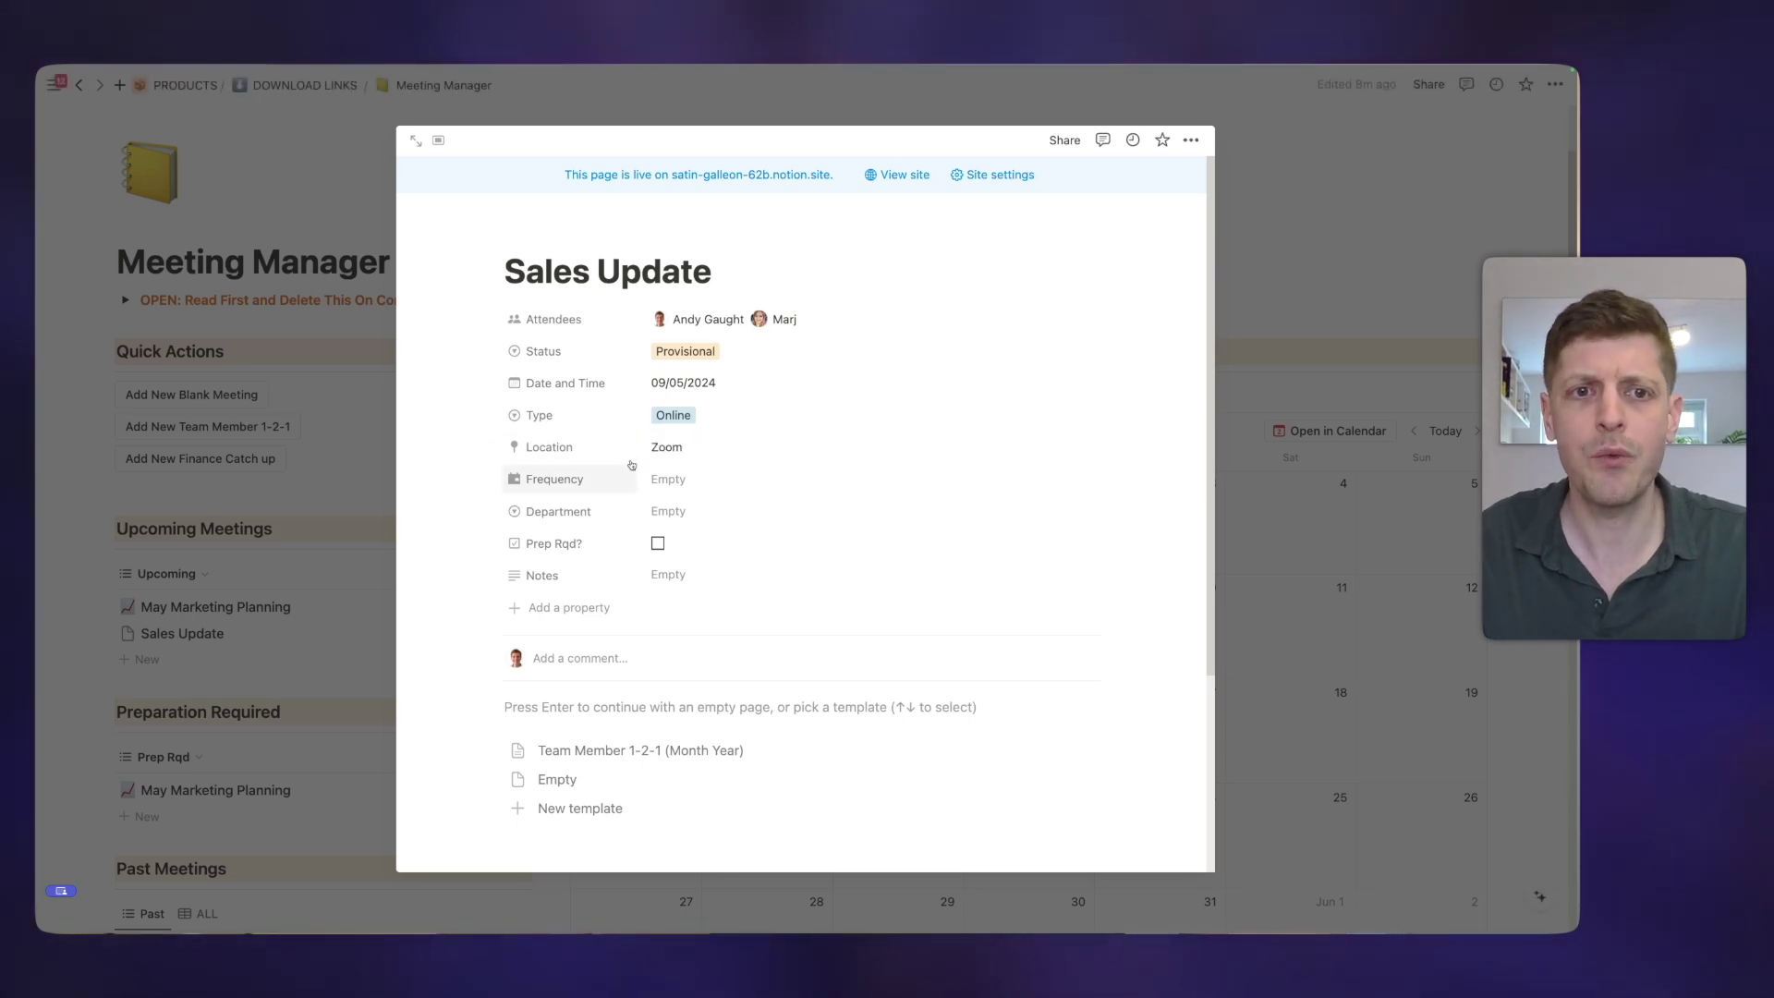
pyautogui.click(692, 494)
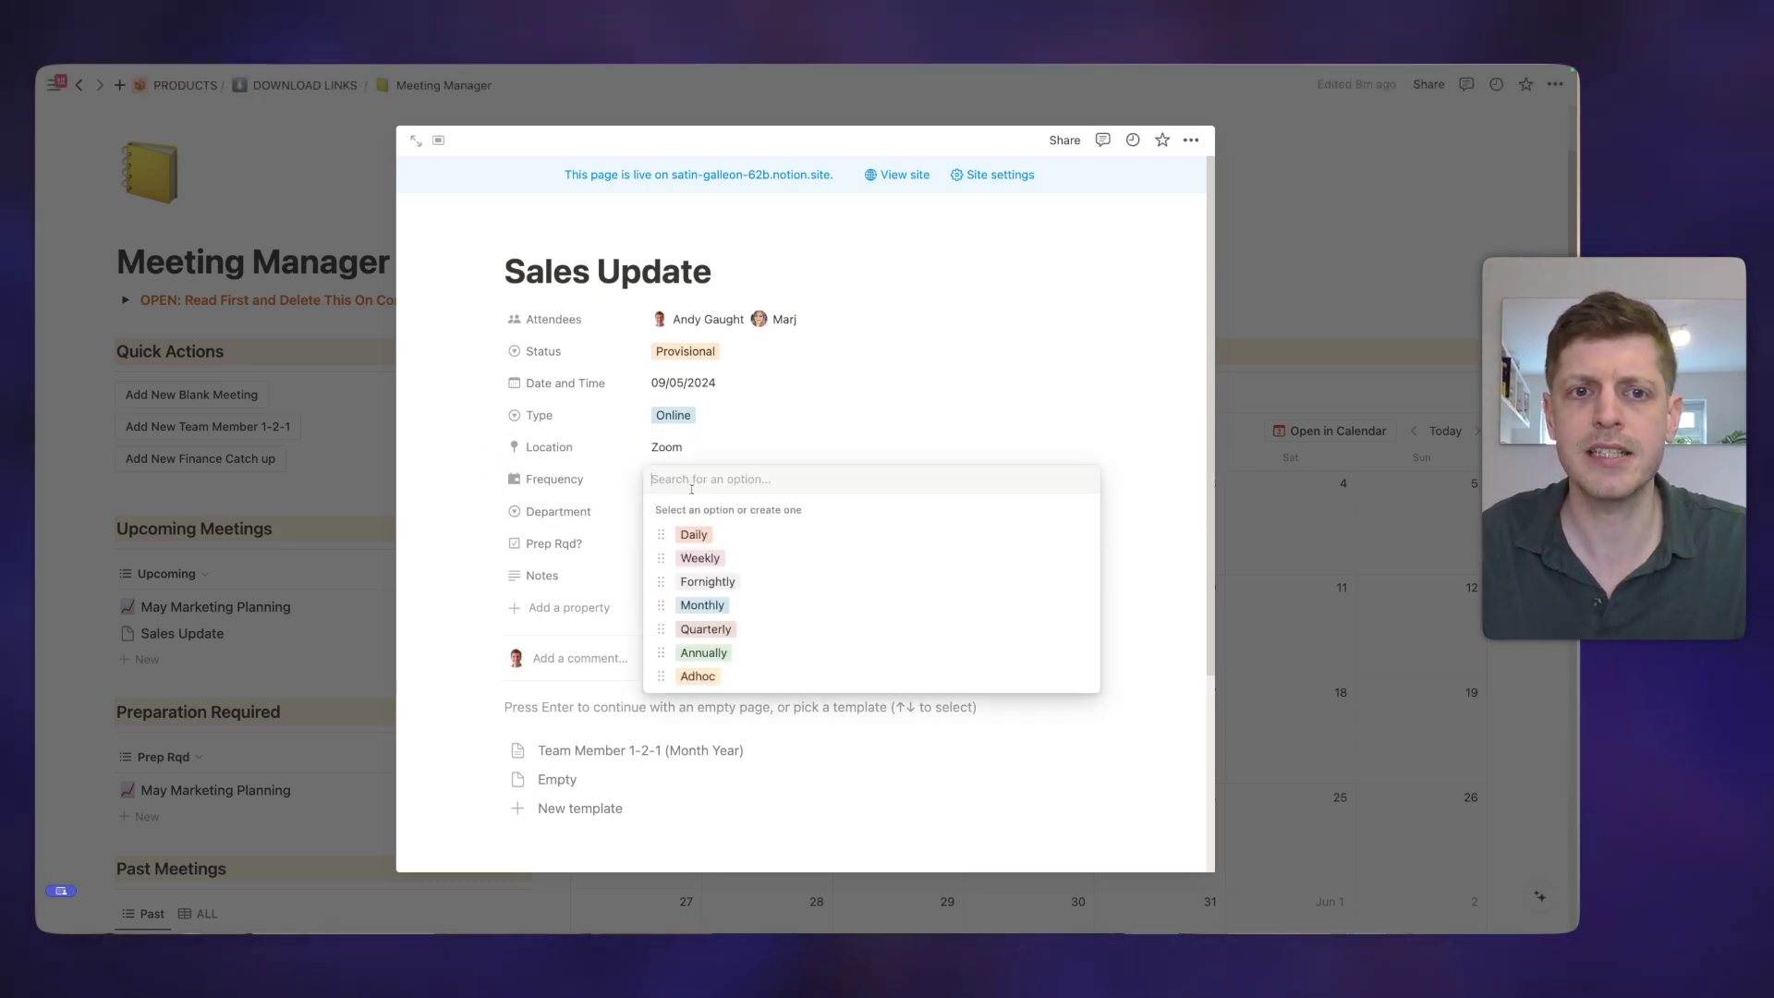
pyautogui.click(705, 559)
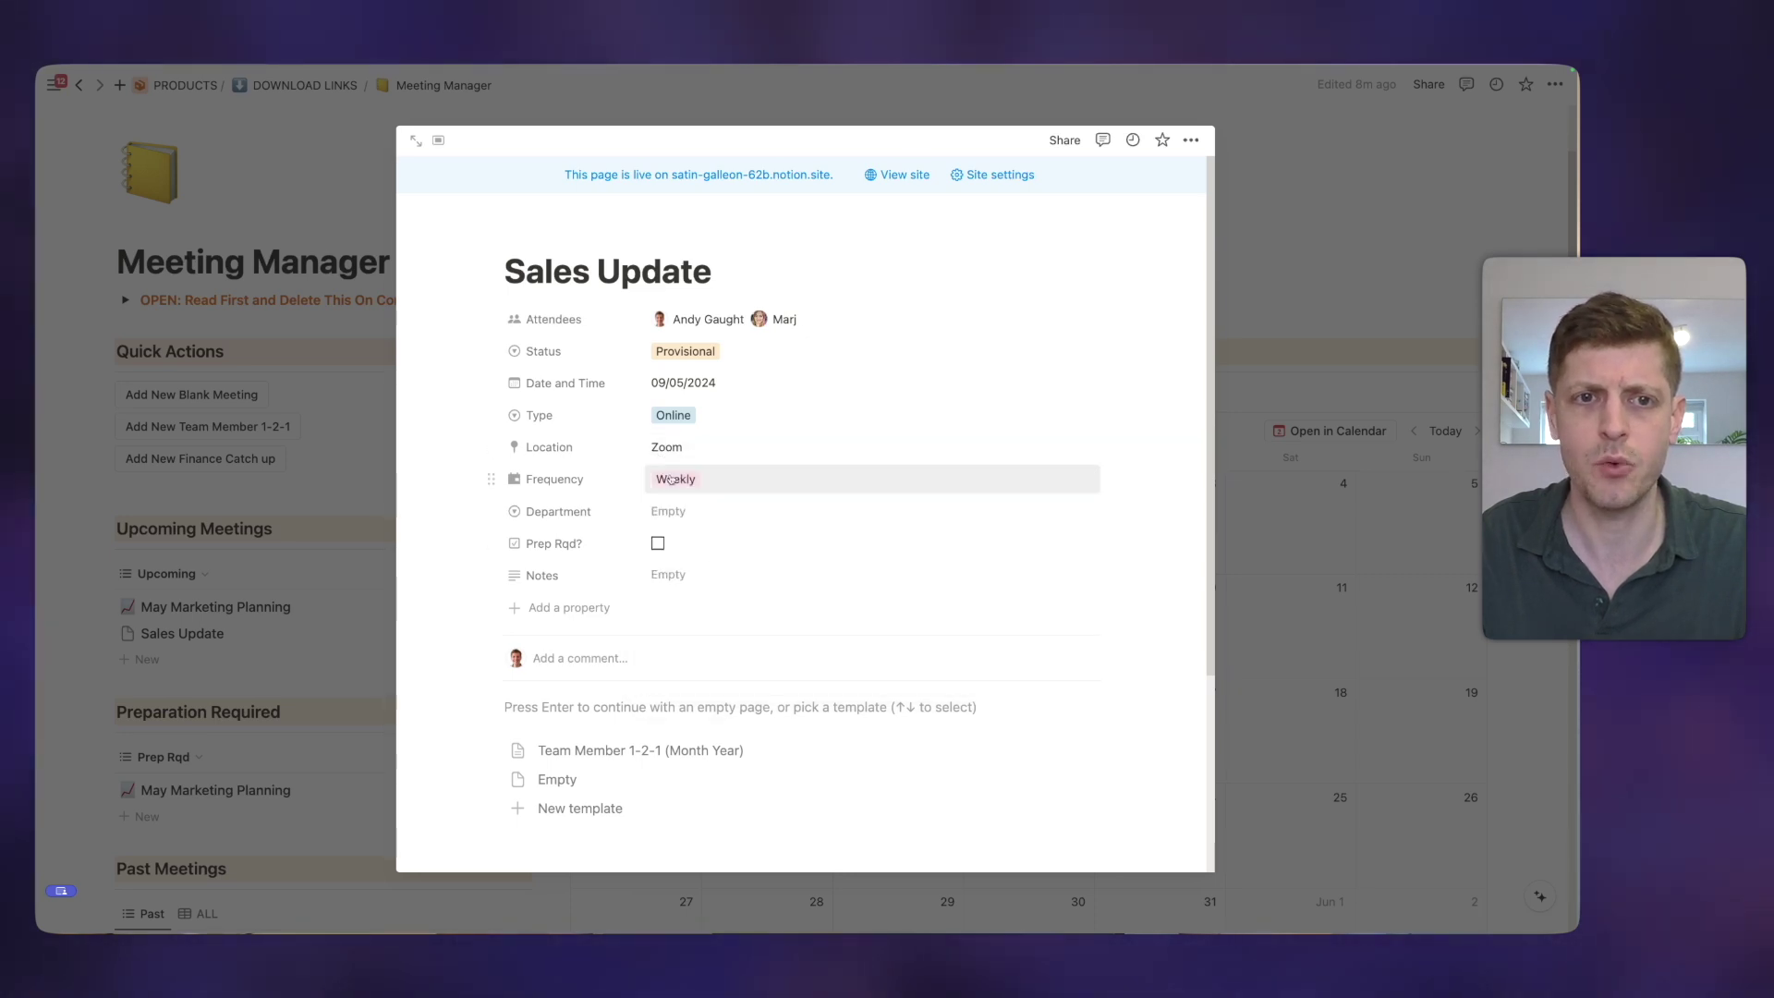
pyautogui.click(675, 511)
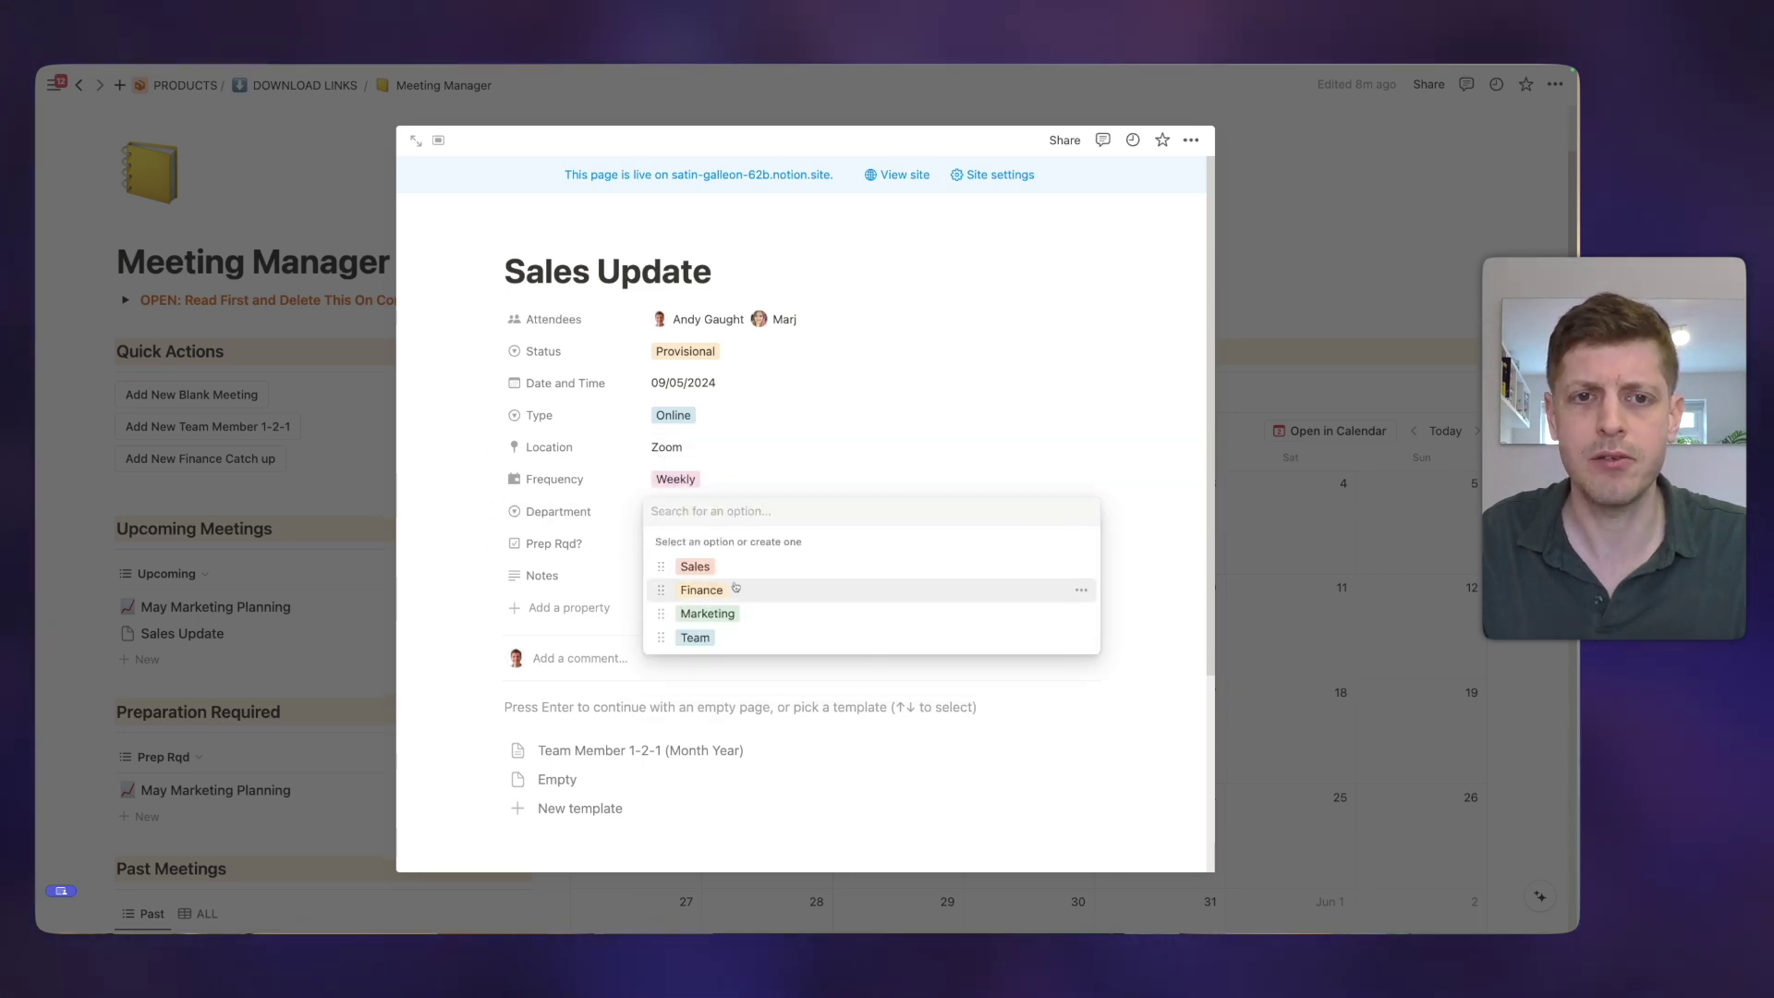
pyautogui.click(697, 566)
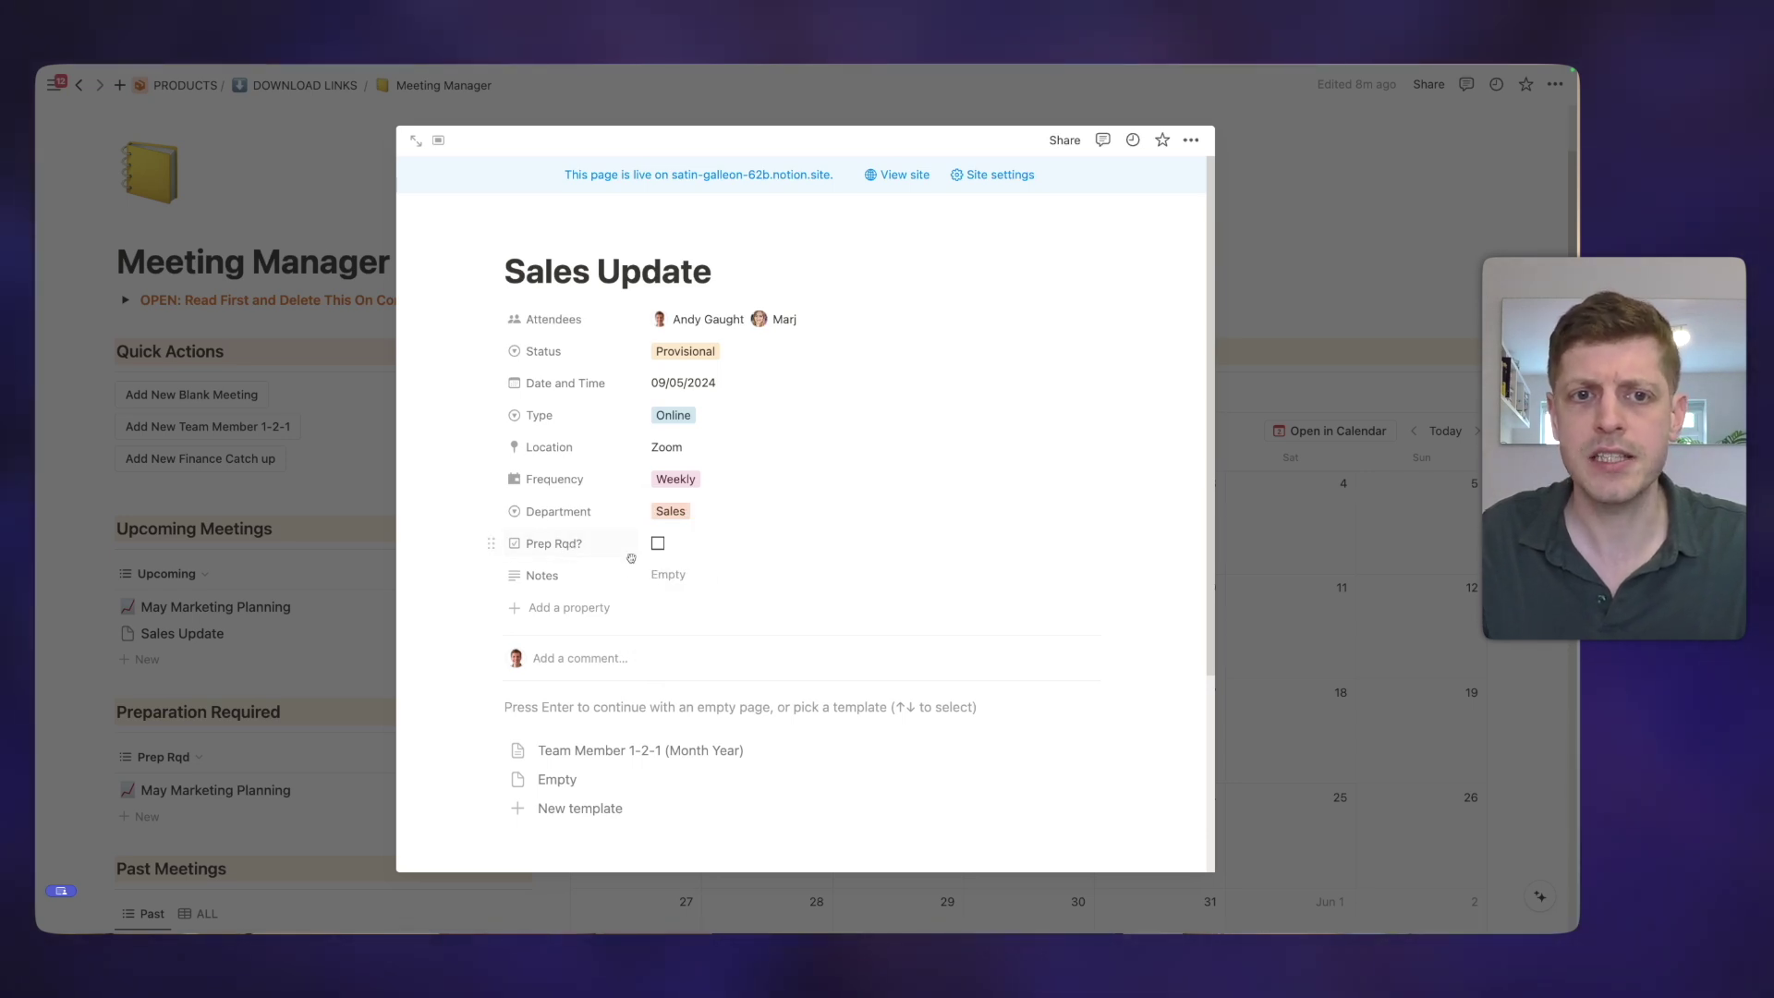
pyautogui.click(658, 543)
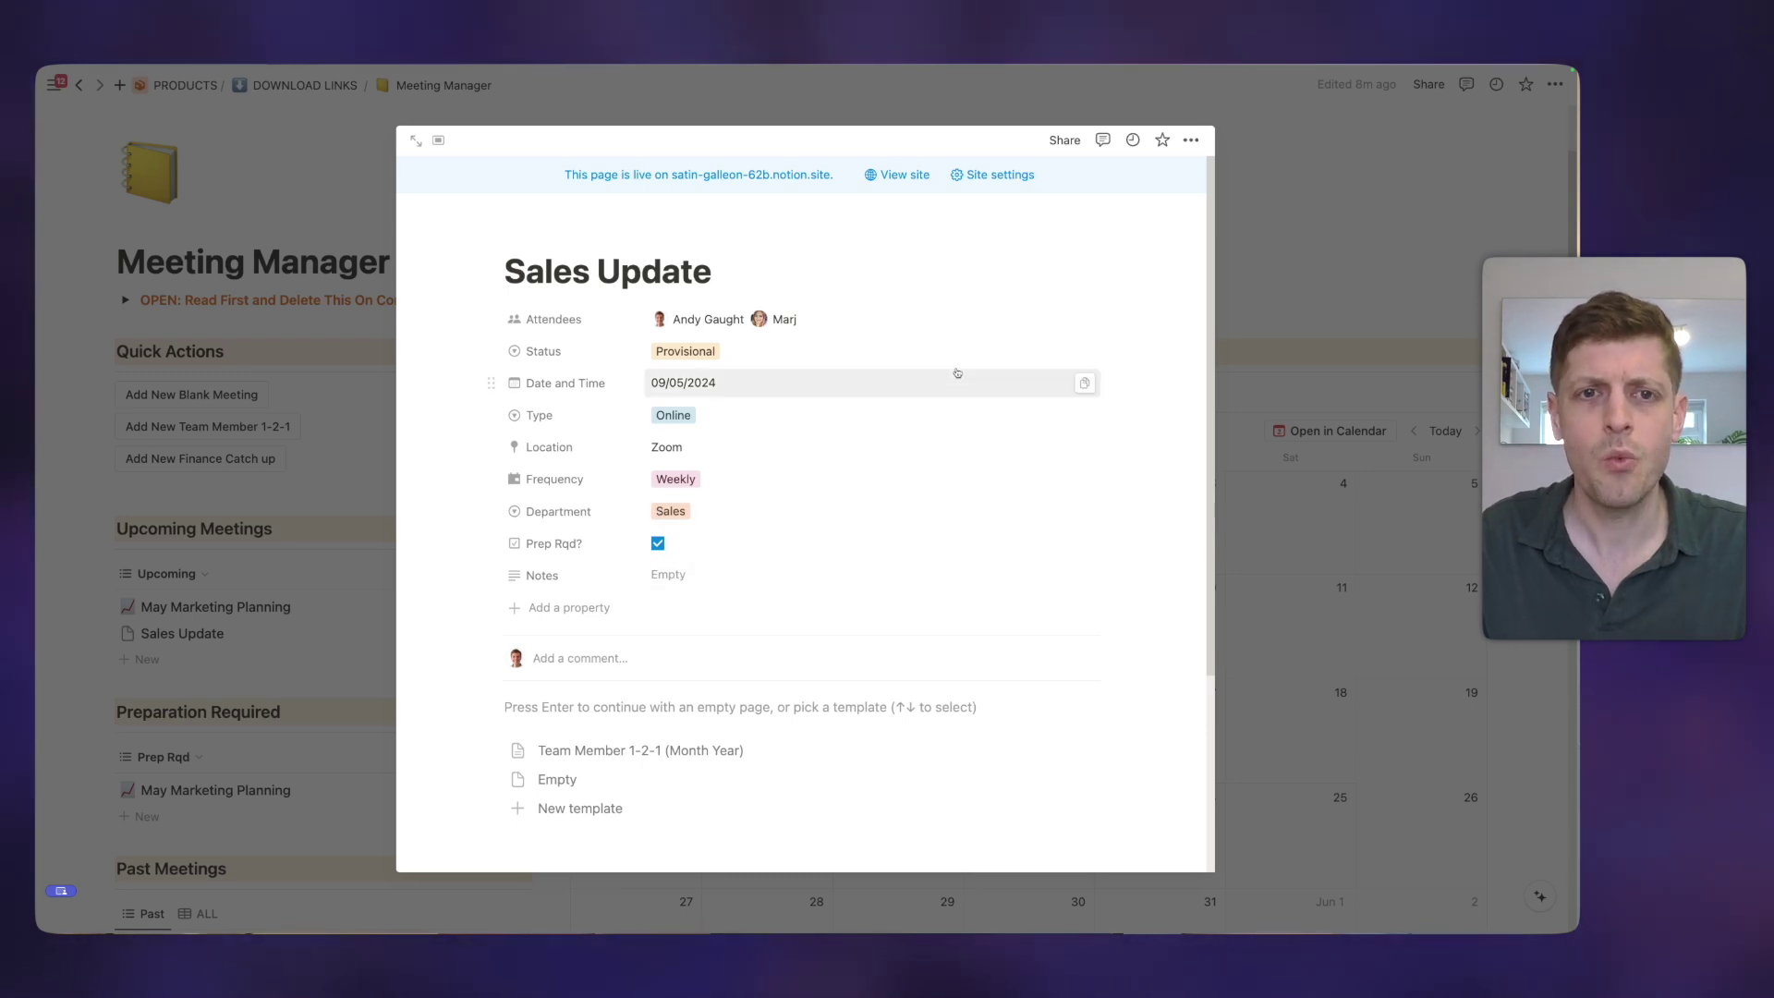
# Reopen Sales Update from the calendar and change its status to Scheduled.
pyautogui.click(1271, 276)
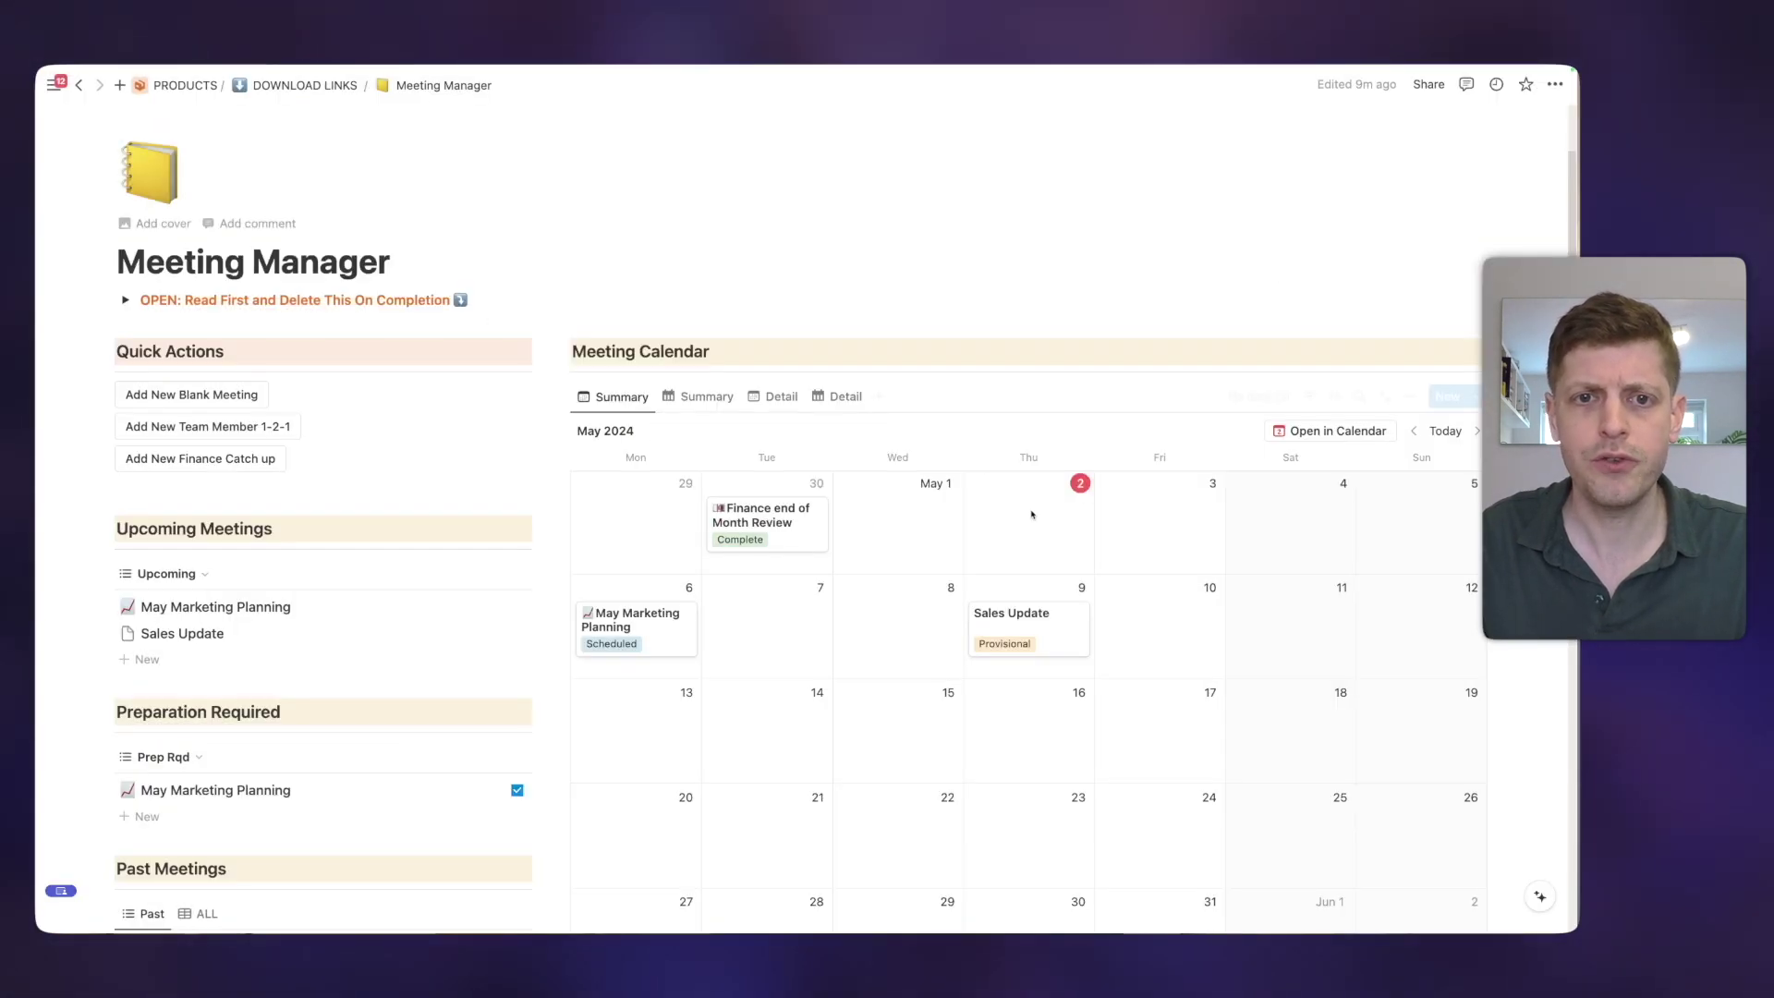
pyautogui.click(238, 635)
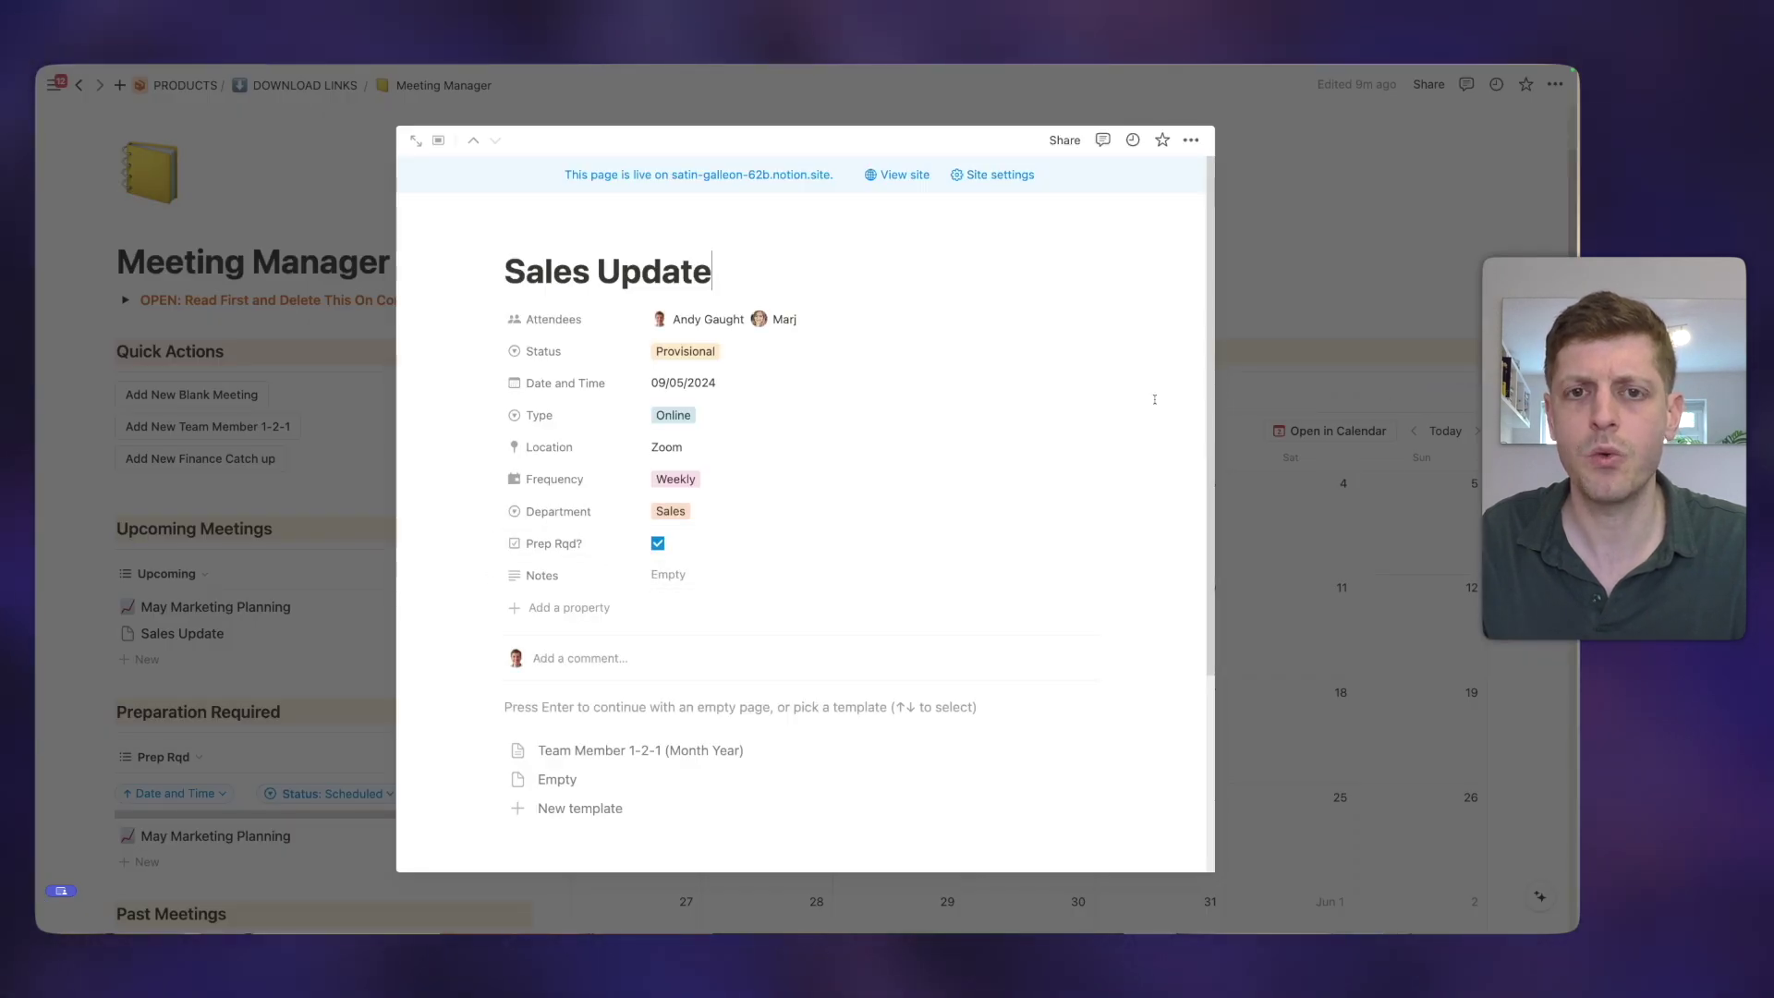
pyautogui.click(1269, 294)
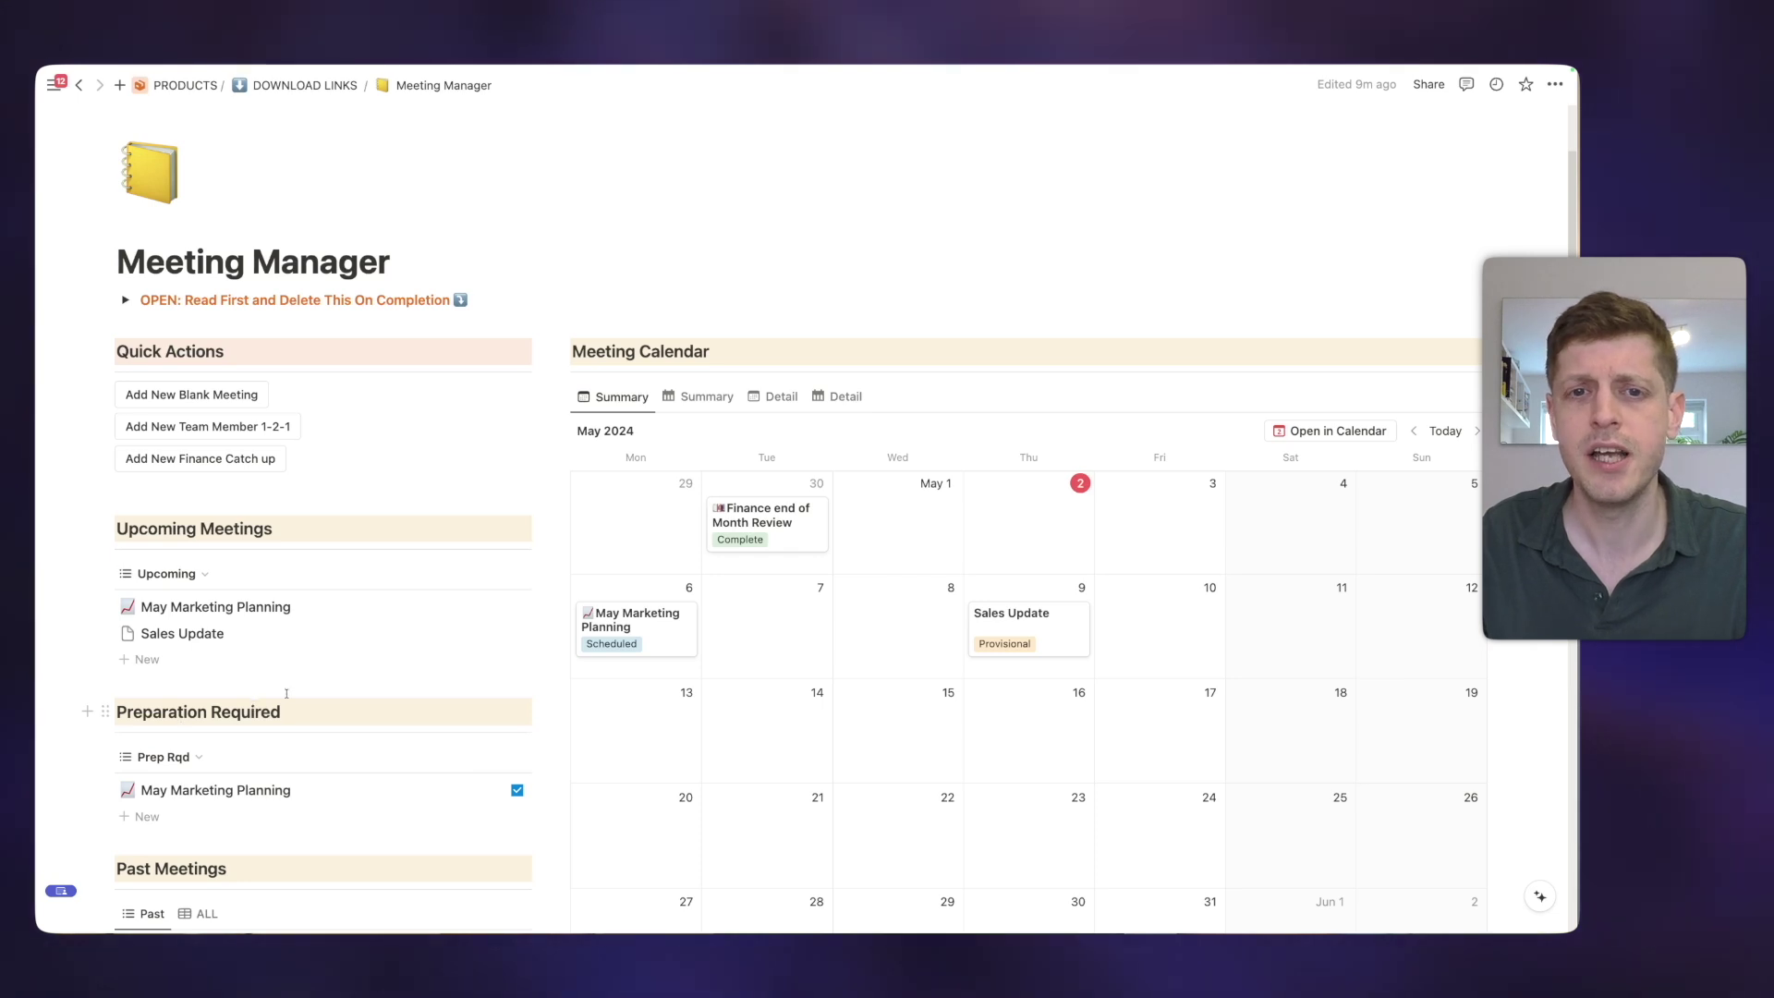
pyautogui.click(1031, 634)
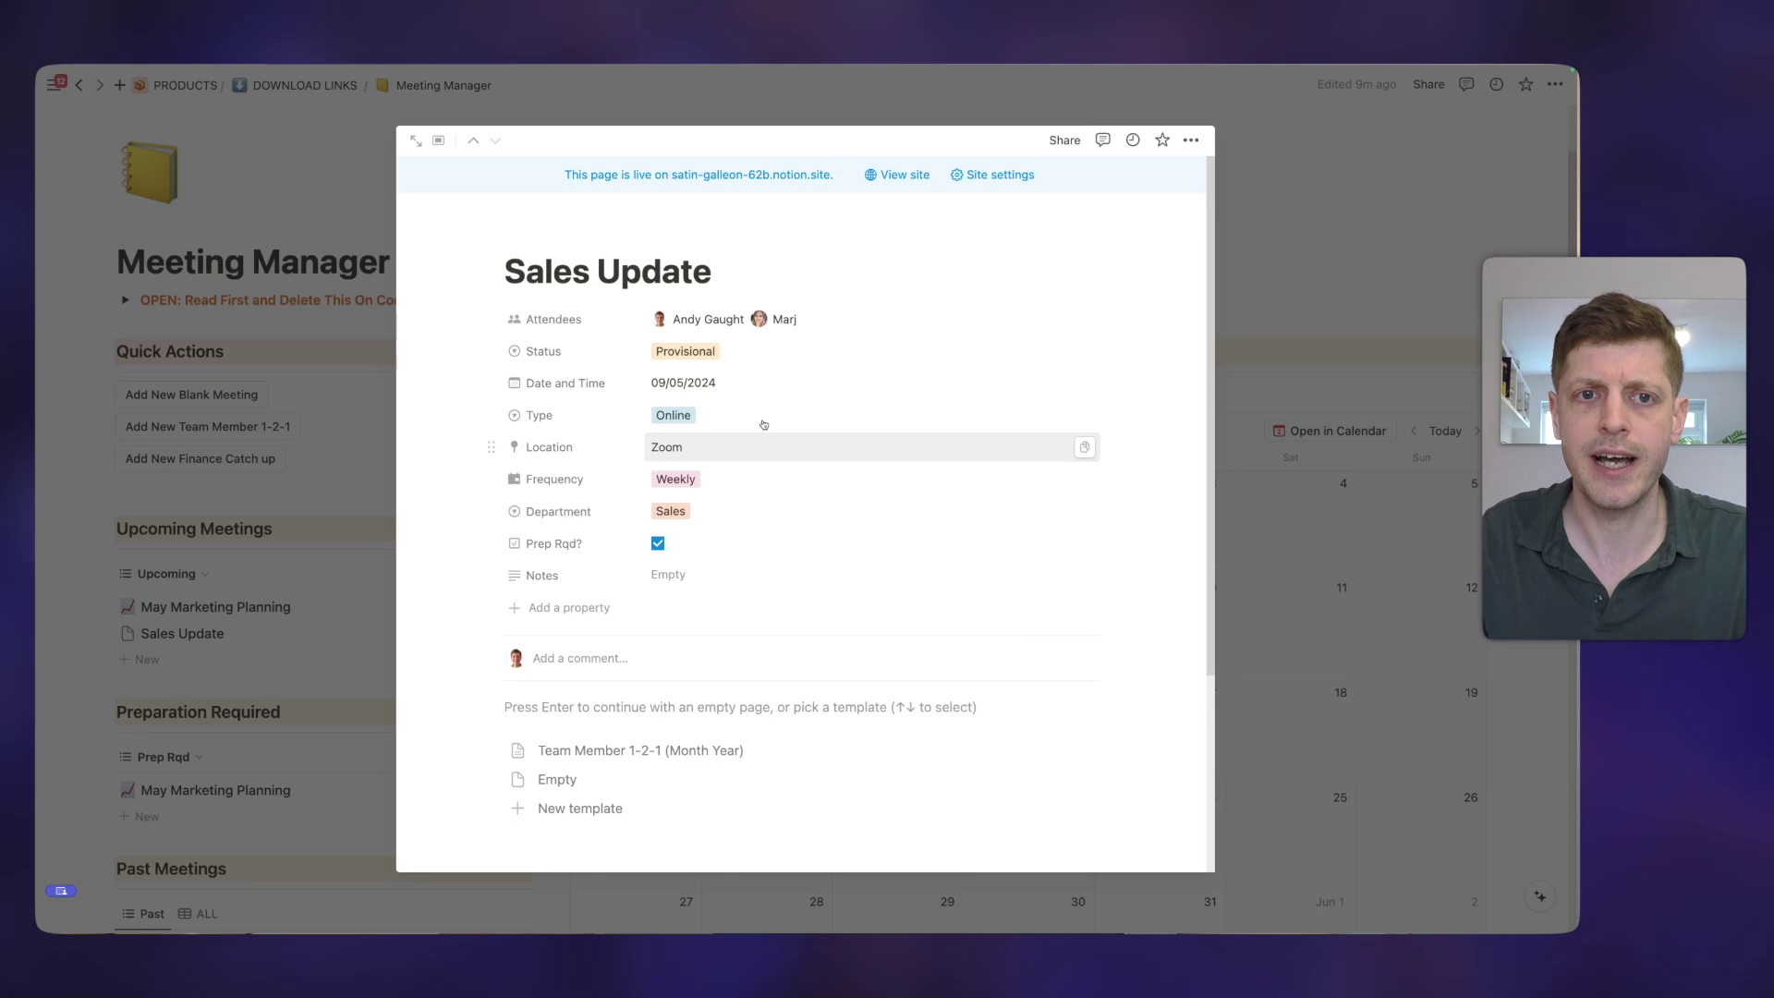
pyautogui.click(711, 355)
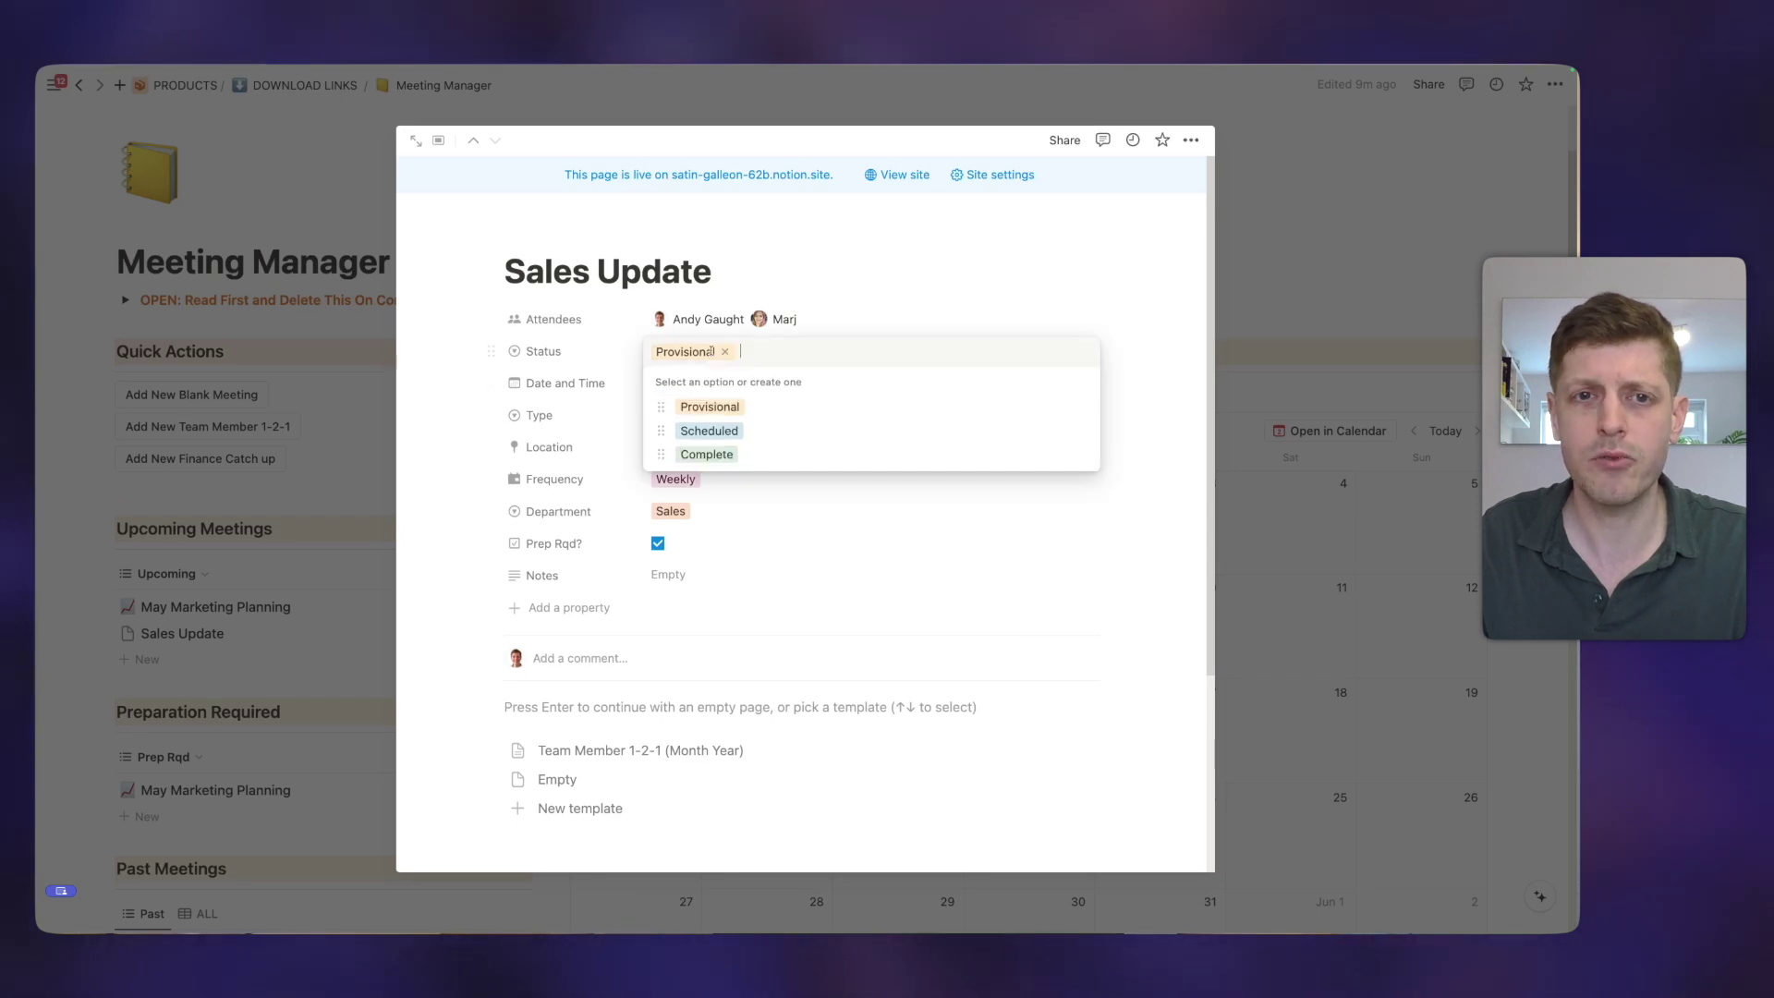
pyautogui.click(723, 431)
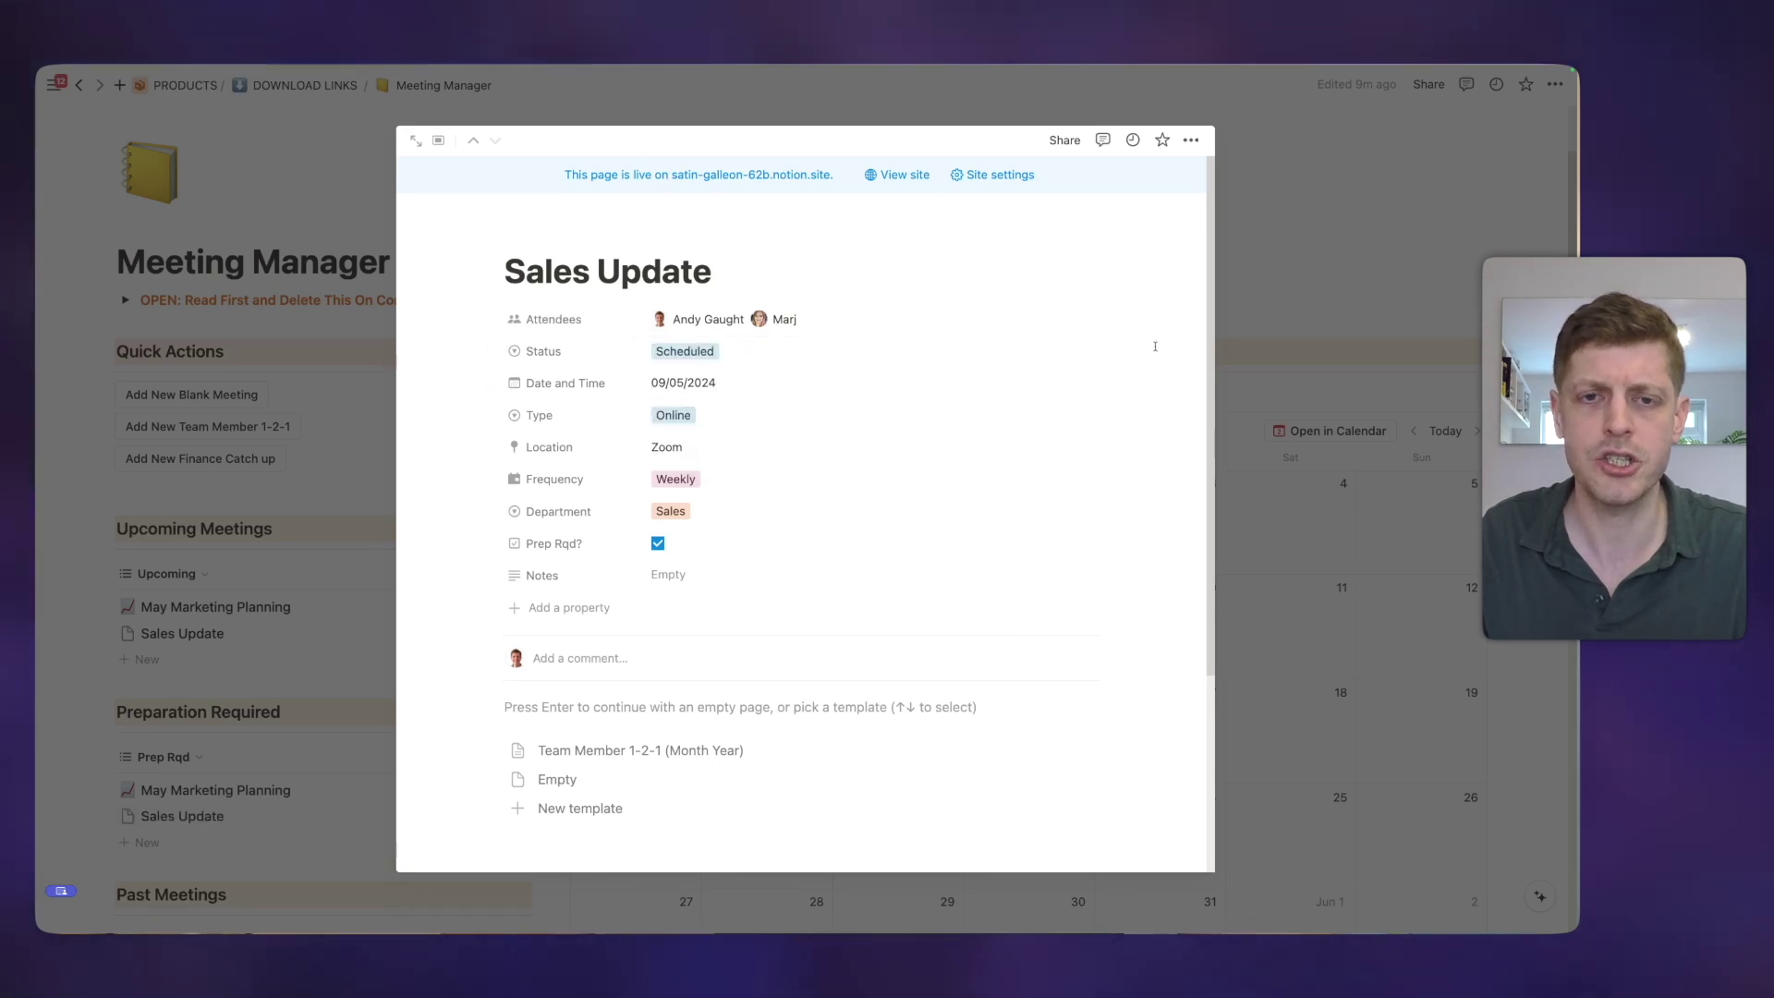
pyautogui.click(1383, 249)
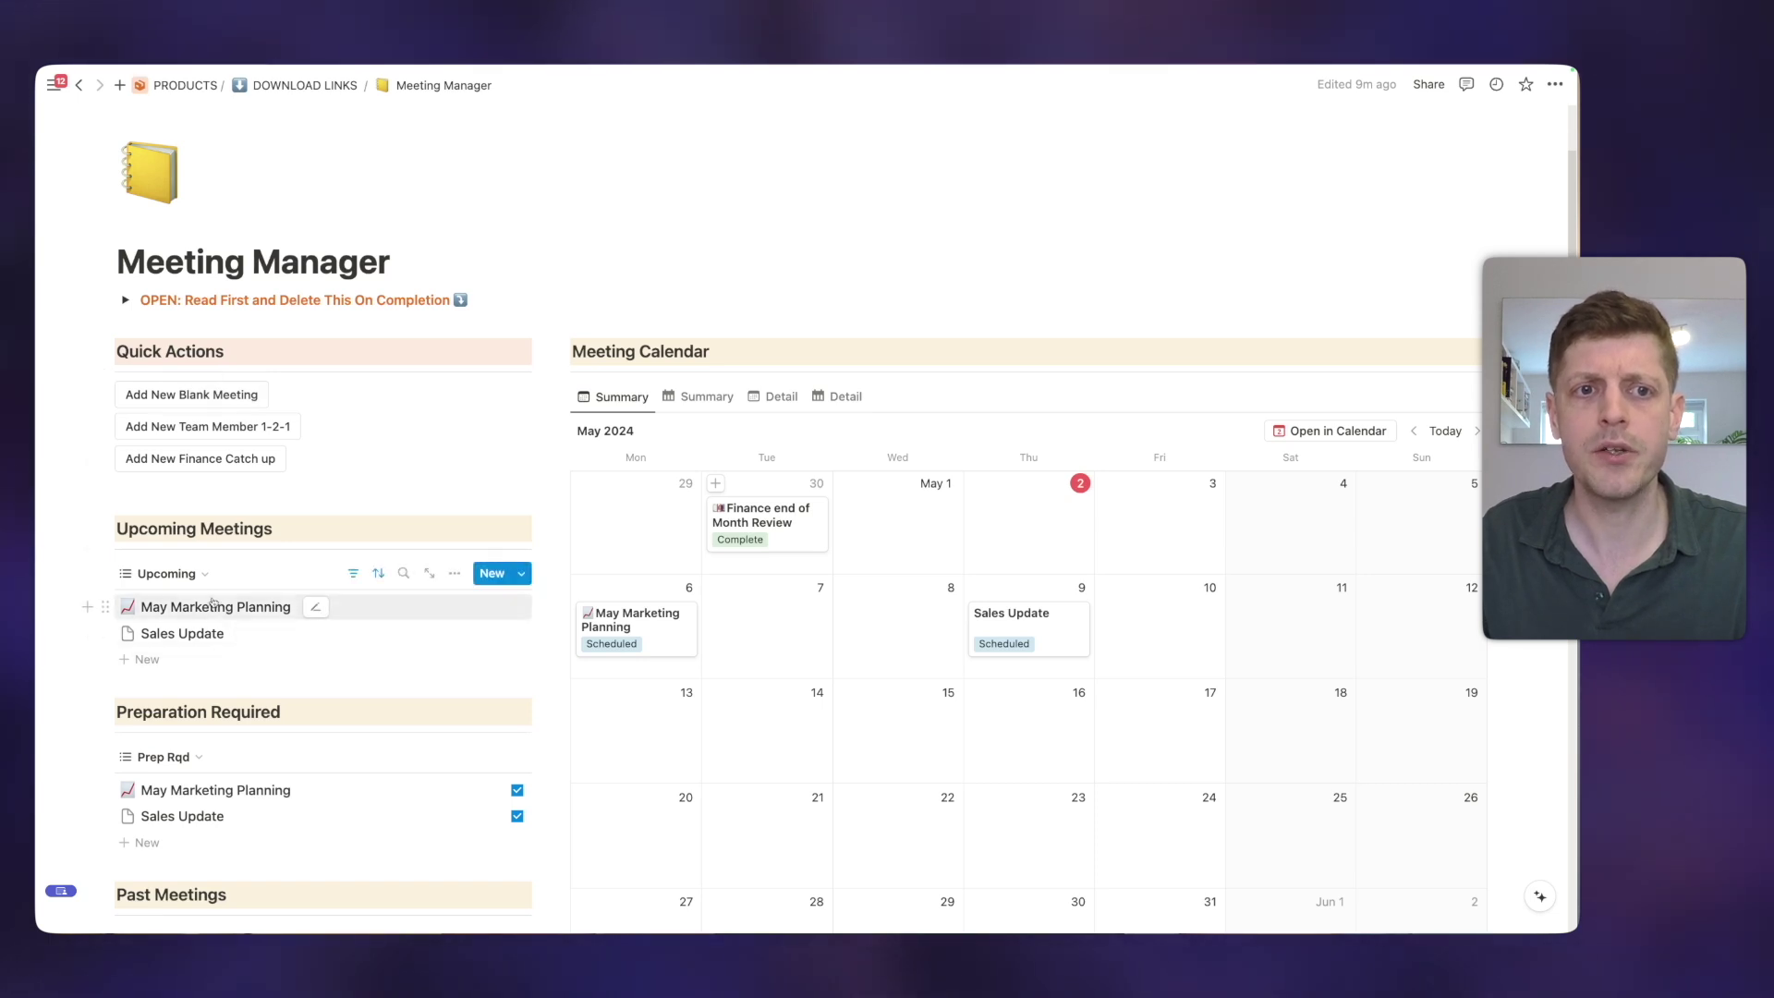
# Scroll down the Meeting Manager page to the May 2024 meeting calendar.
pyautogui.scroll(-2, 211, 625)
pyautogui.scroll(-1, 212, 647)
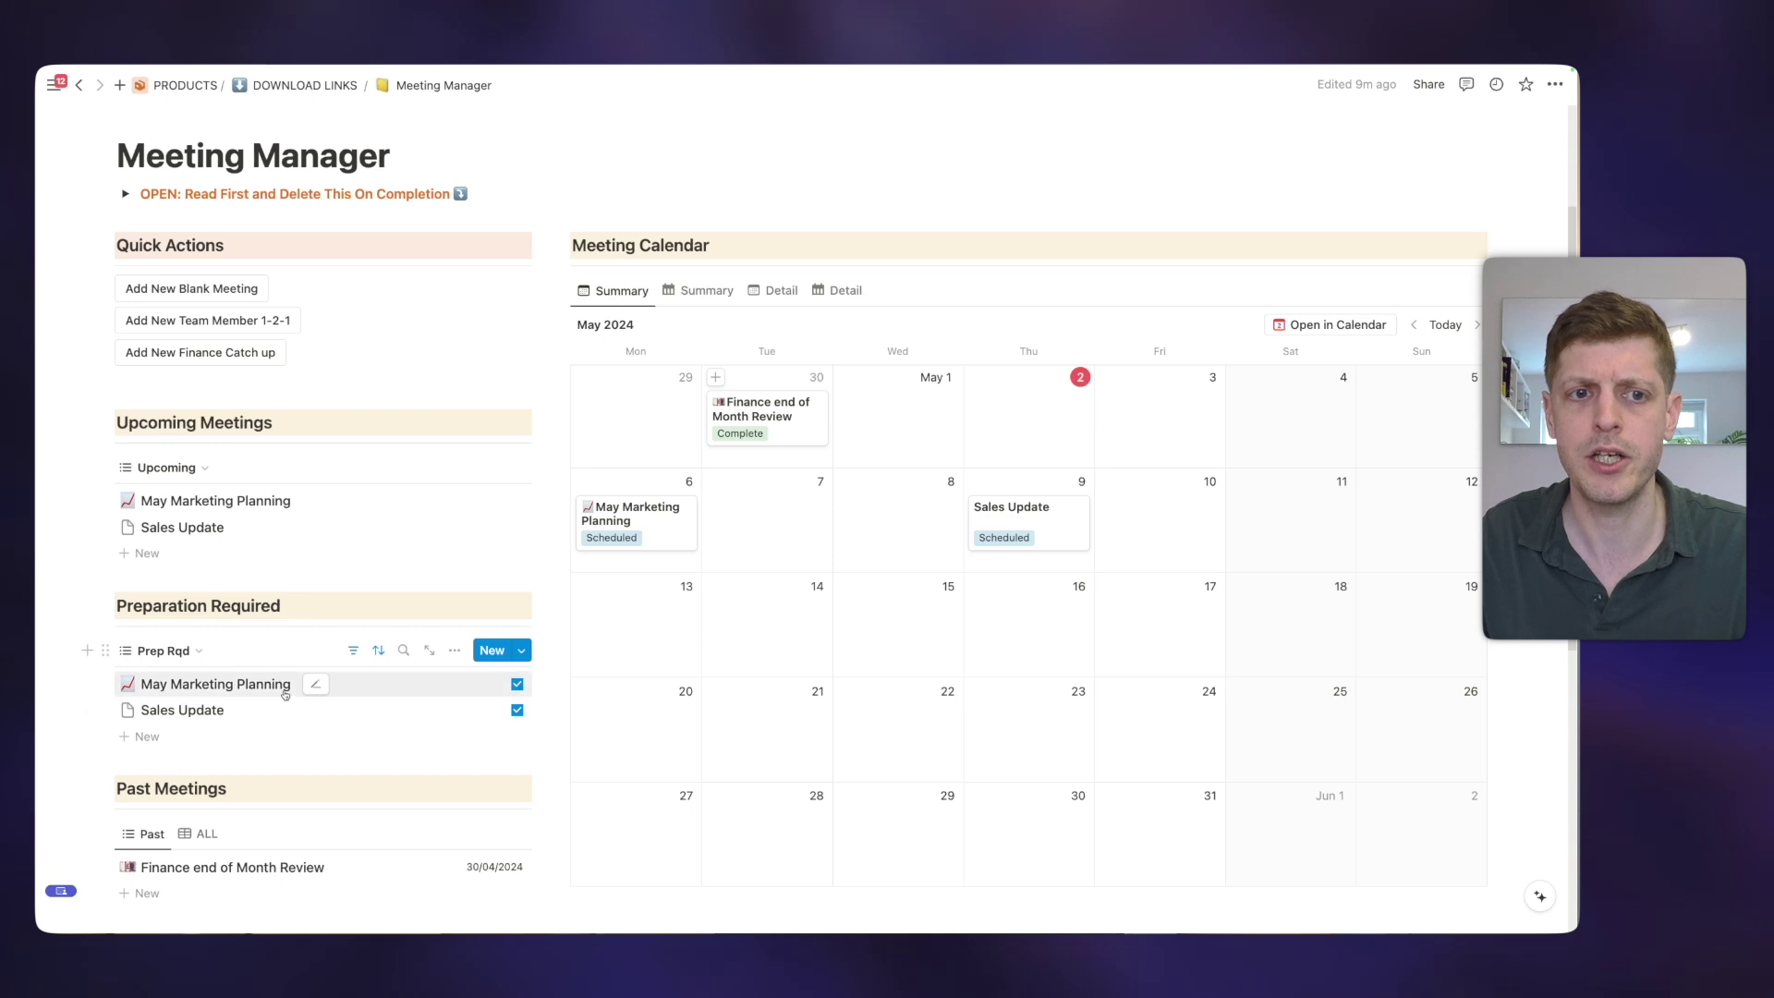
pyautogui.scroll(-3, 184, 721)
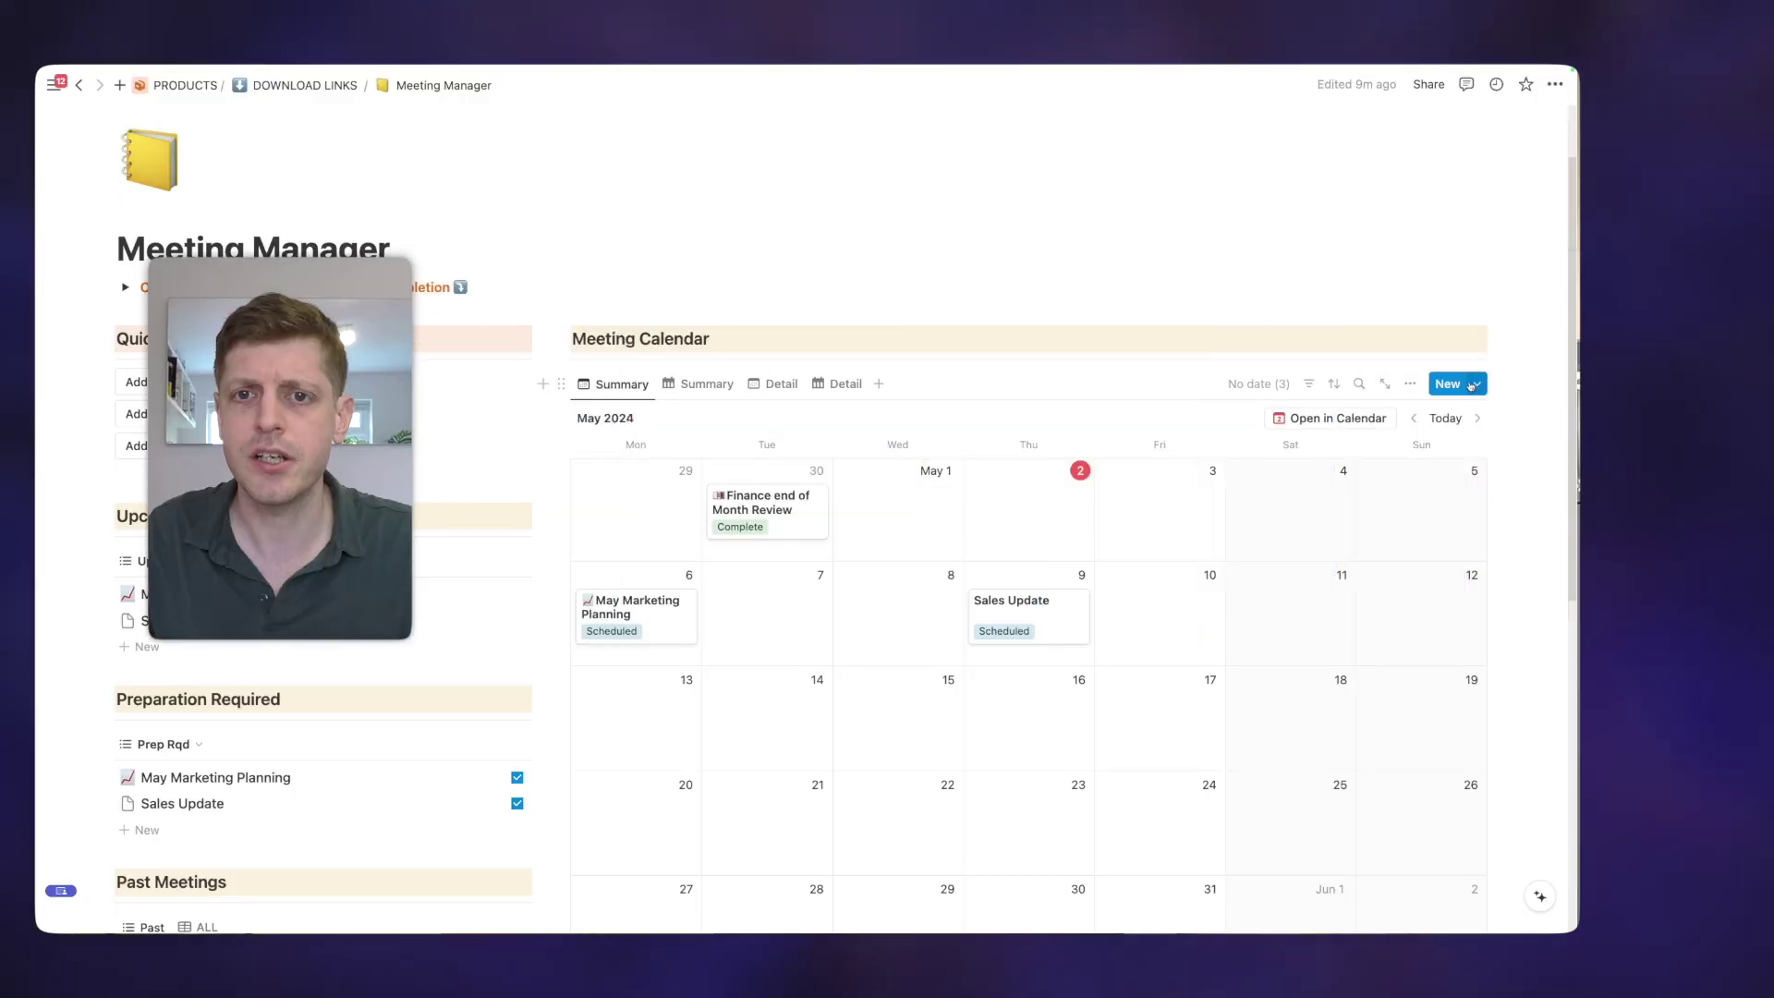
# Review the Team Member 1-2-1 (Month Year) template's agenda in the template editor.
pyautogui.click(1475, 385)
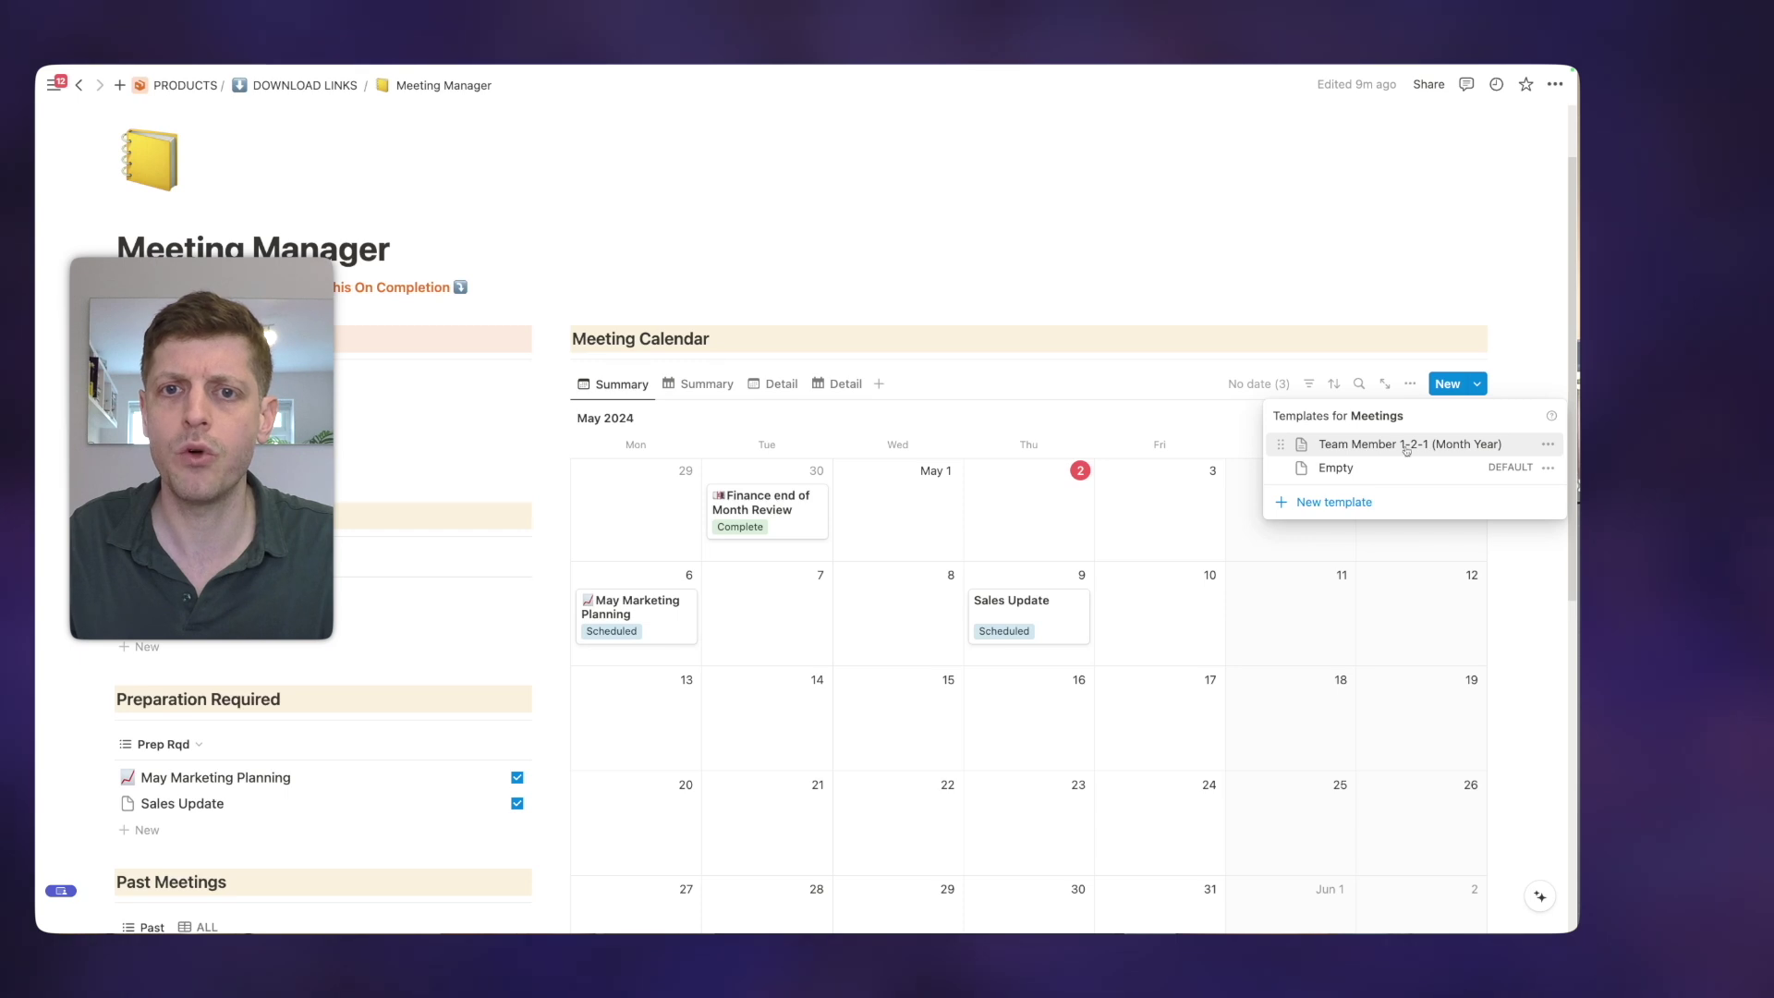
pyautogui.click(1551, 447)
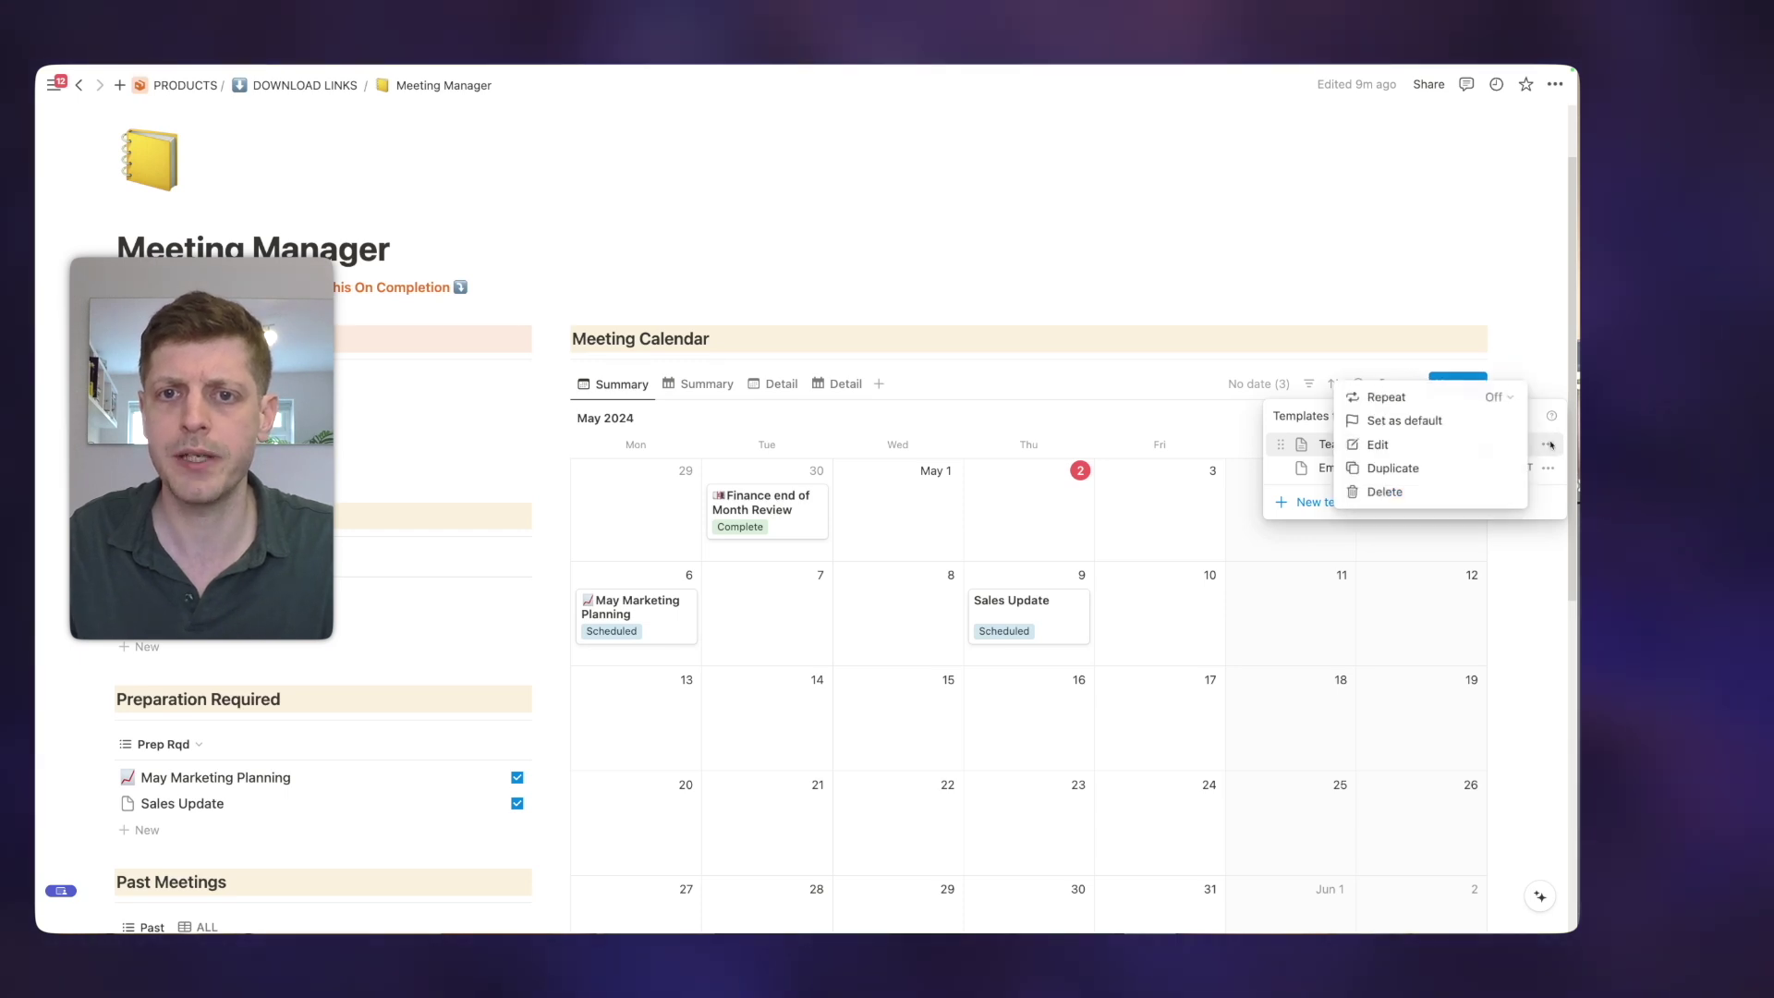
pyautogui.click(1369, 444)
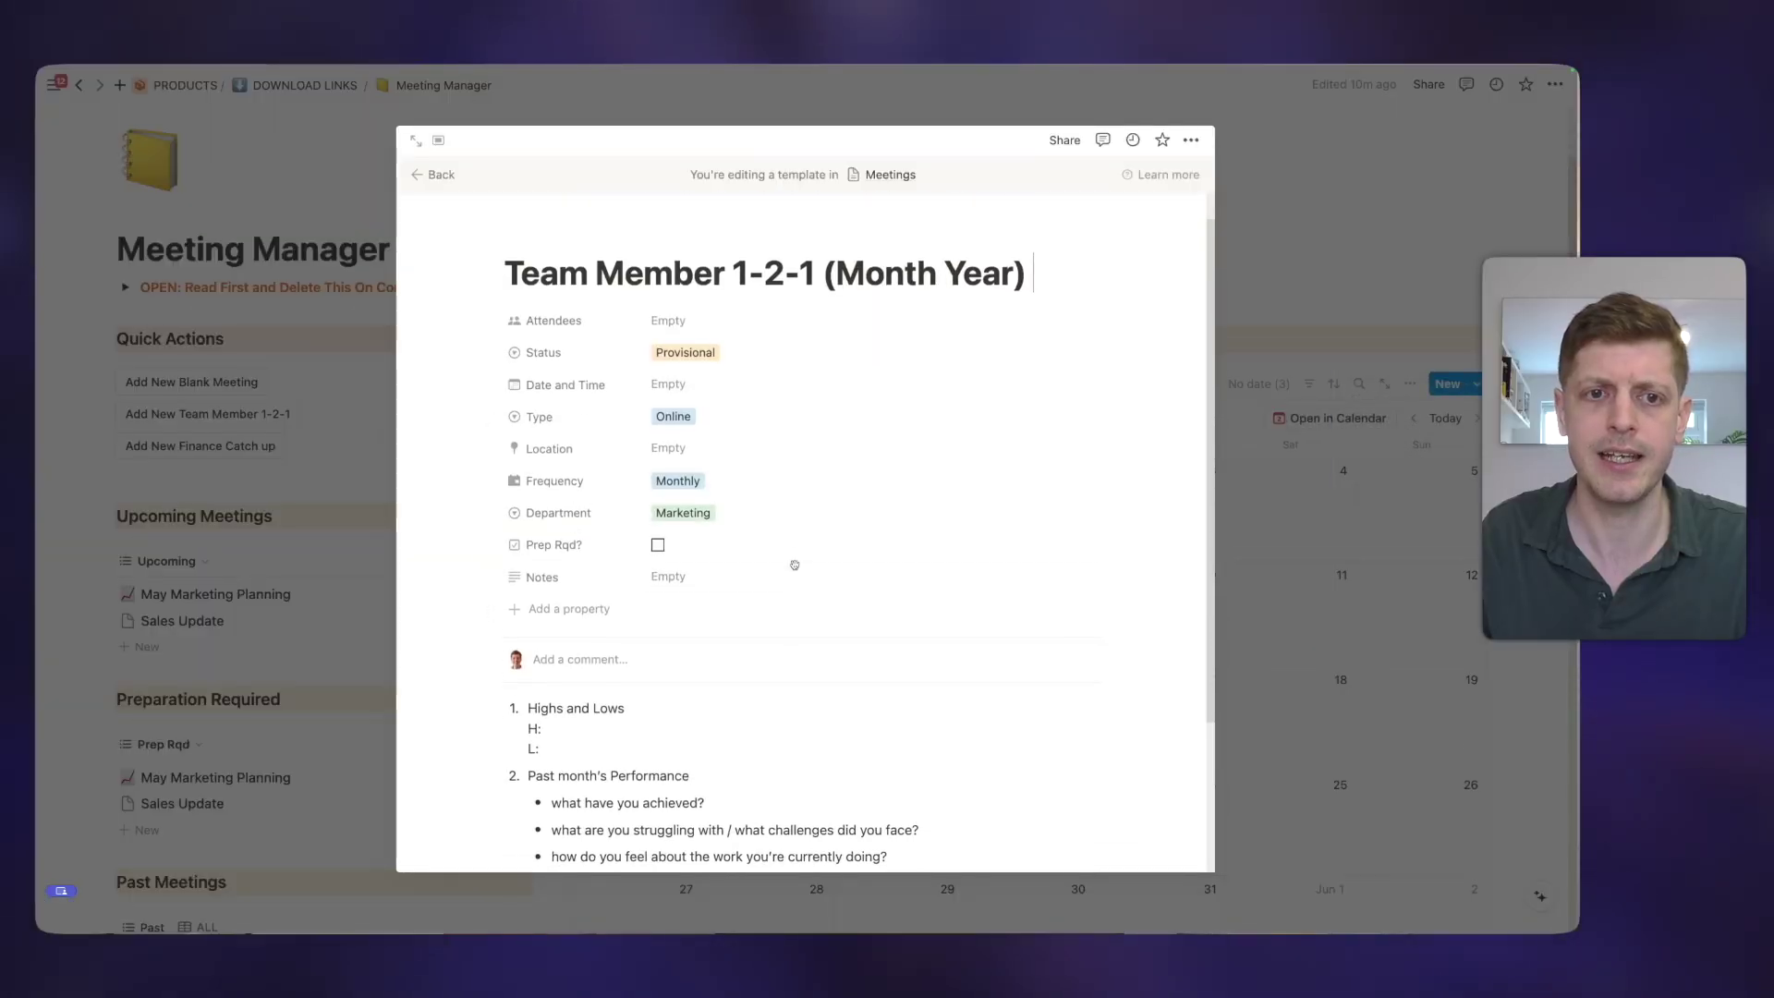
pyautogui.scroll(-2, 618, 657)
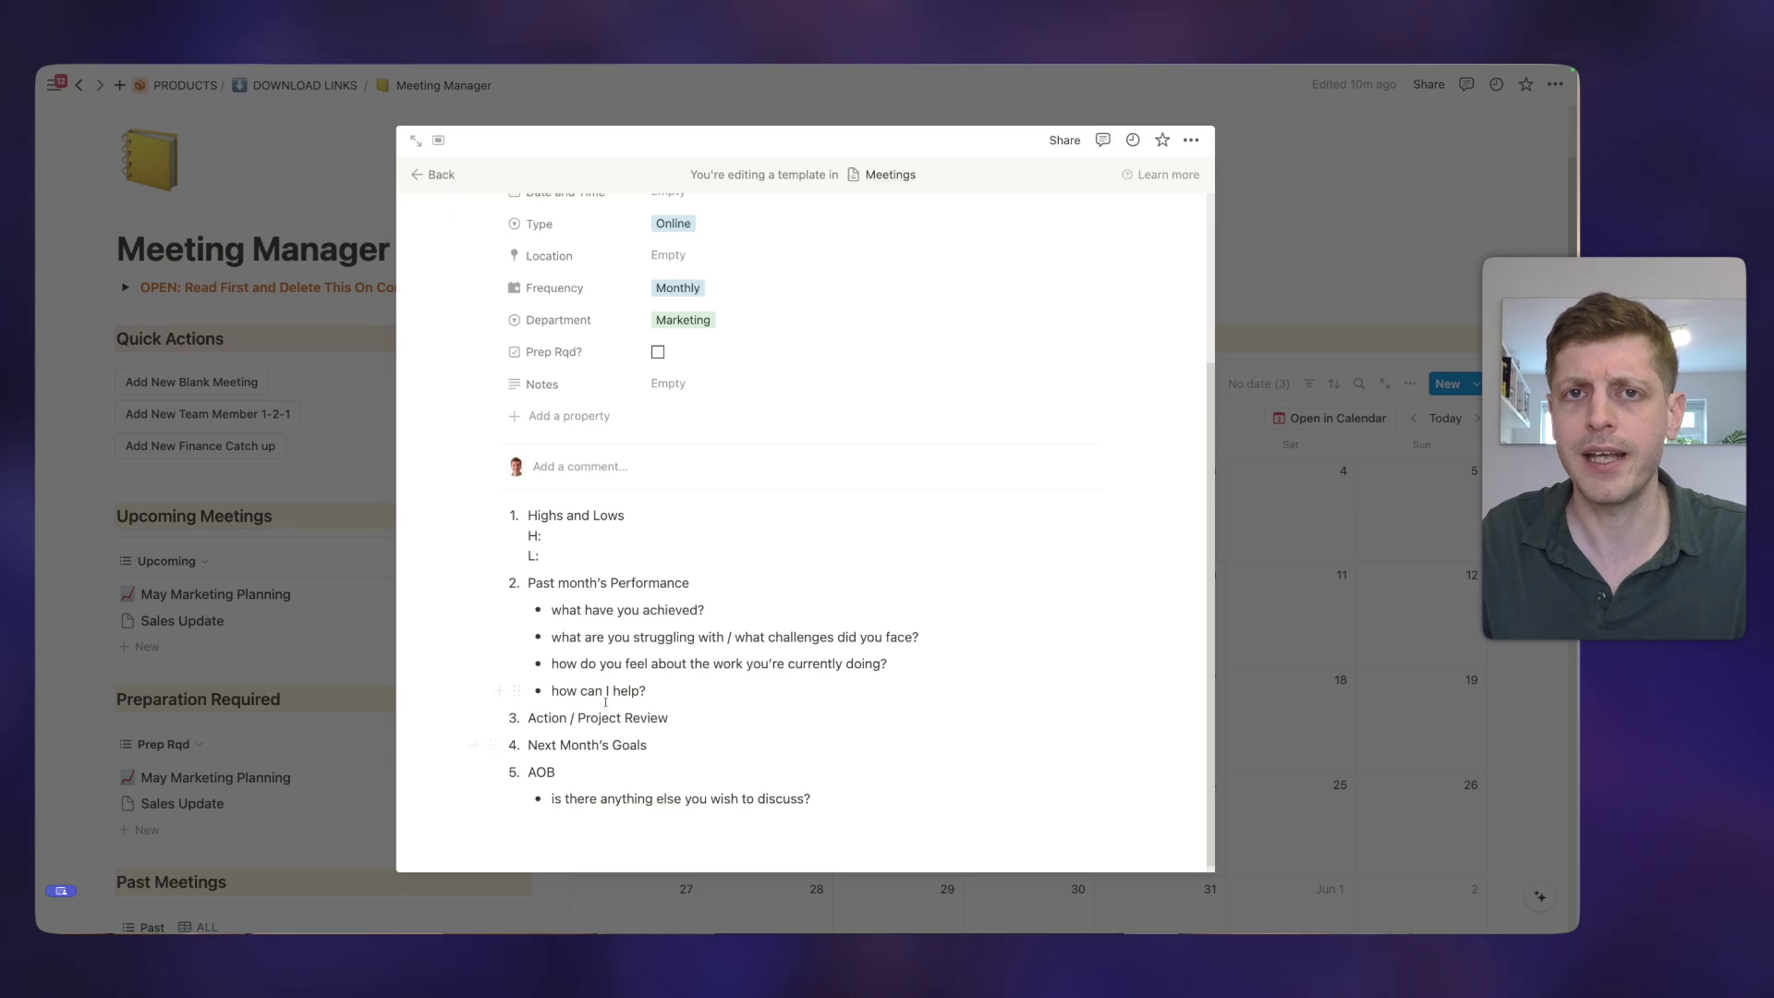
pyautogui.scroll(5, 627, 690)
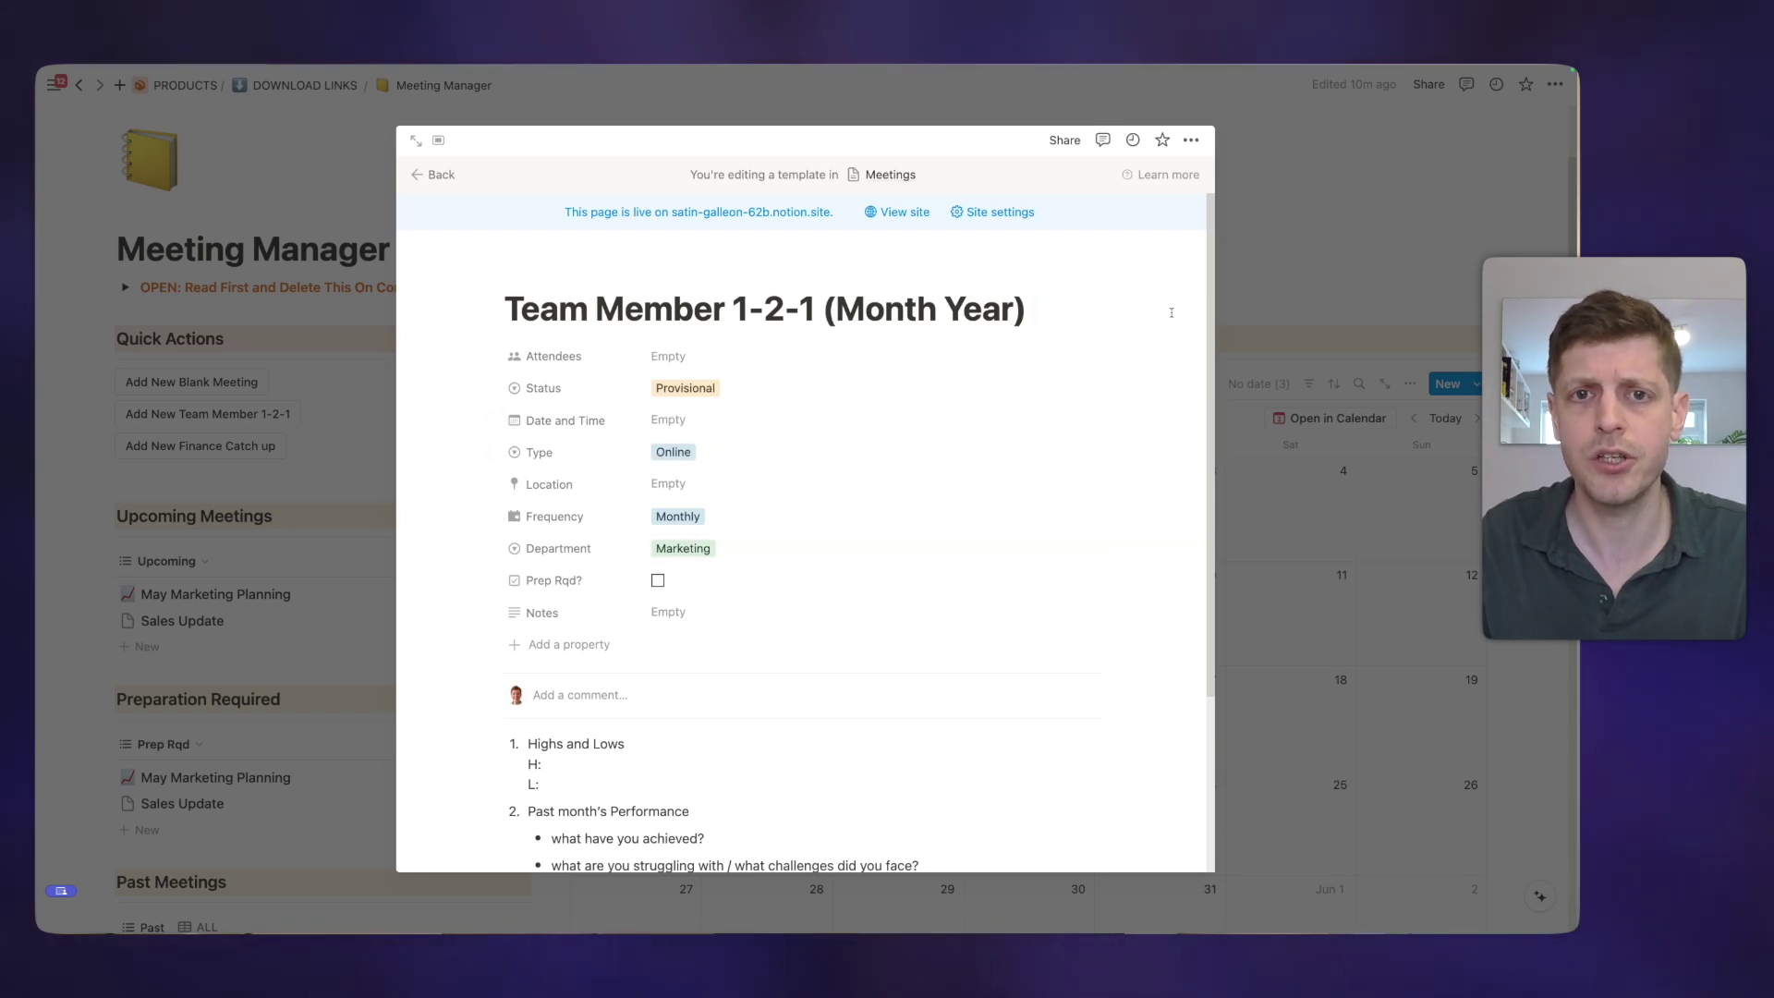
pyautogui.click(1268, 271)
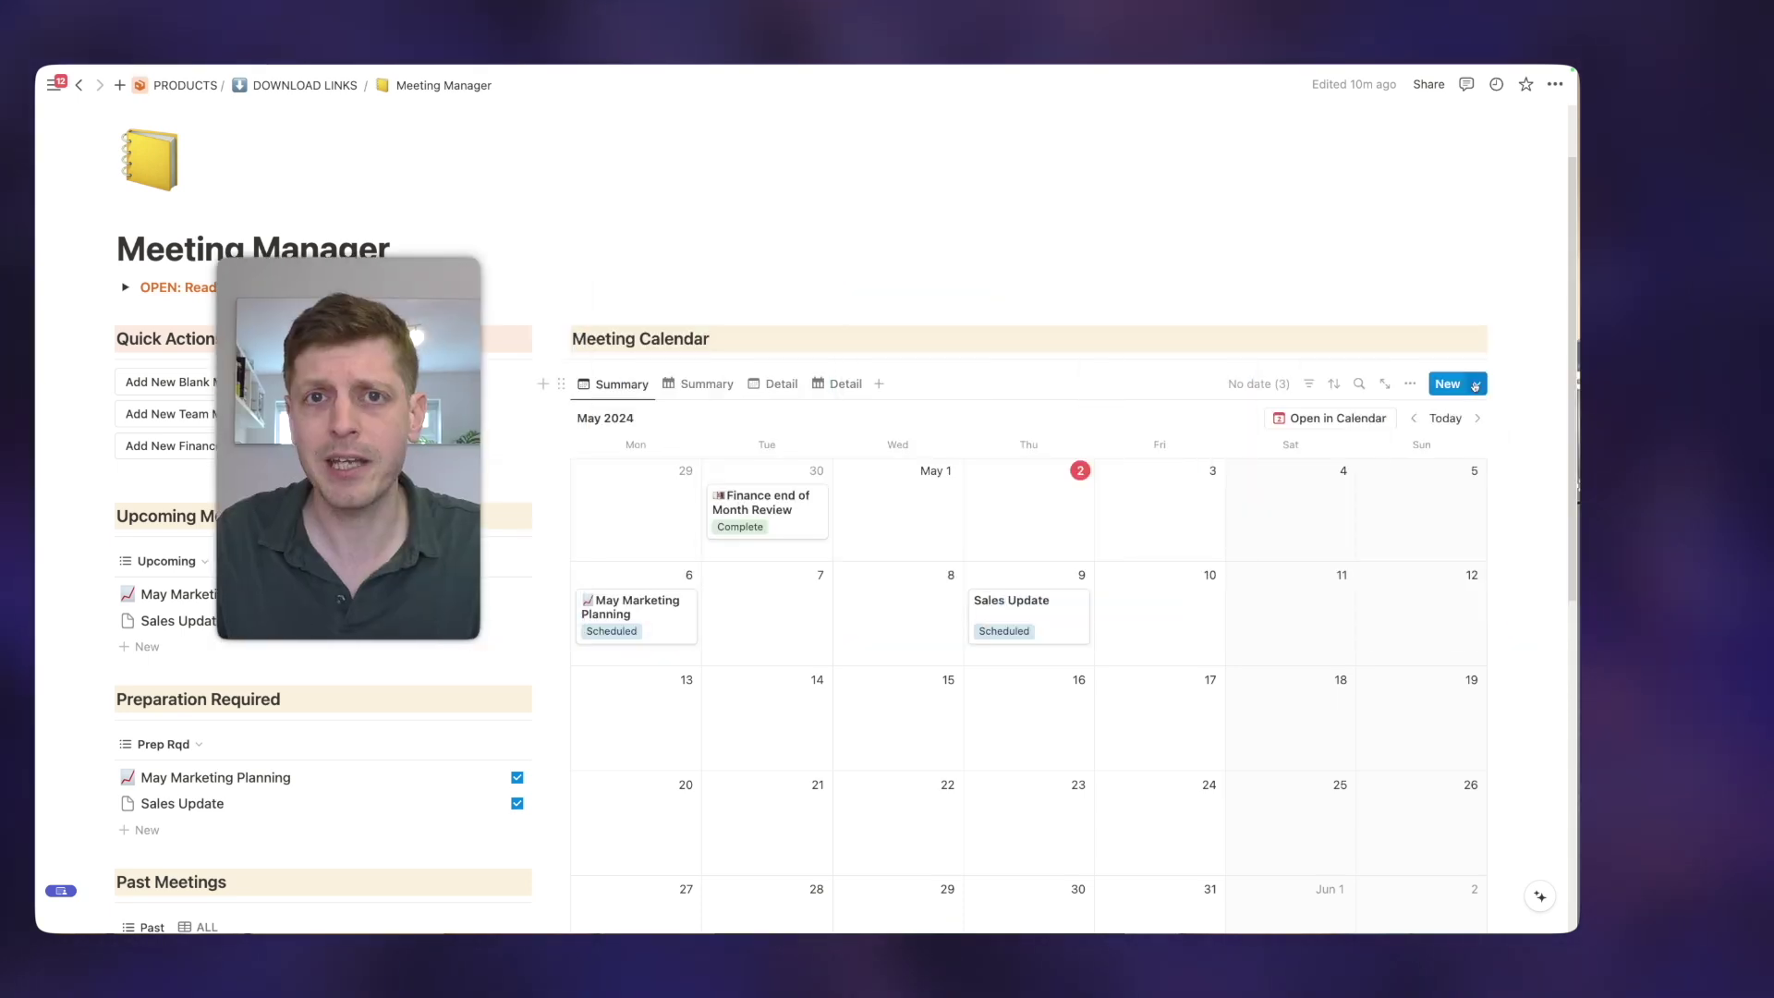
# Create an undated meeting from the Team Member 1-2-1 (Month Year) template.
pyautogui.click(1476, 384)
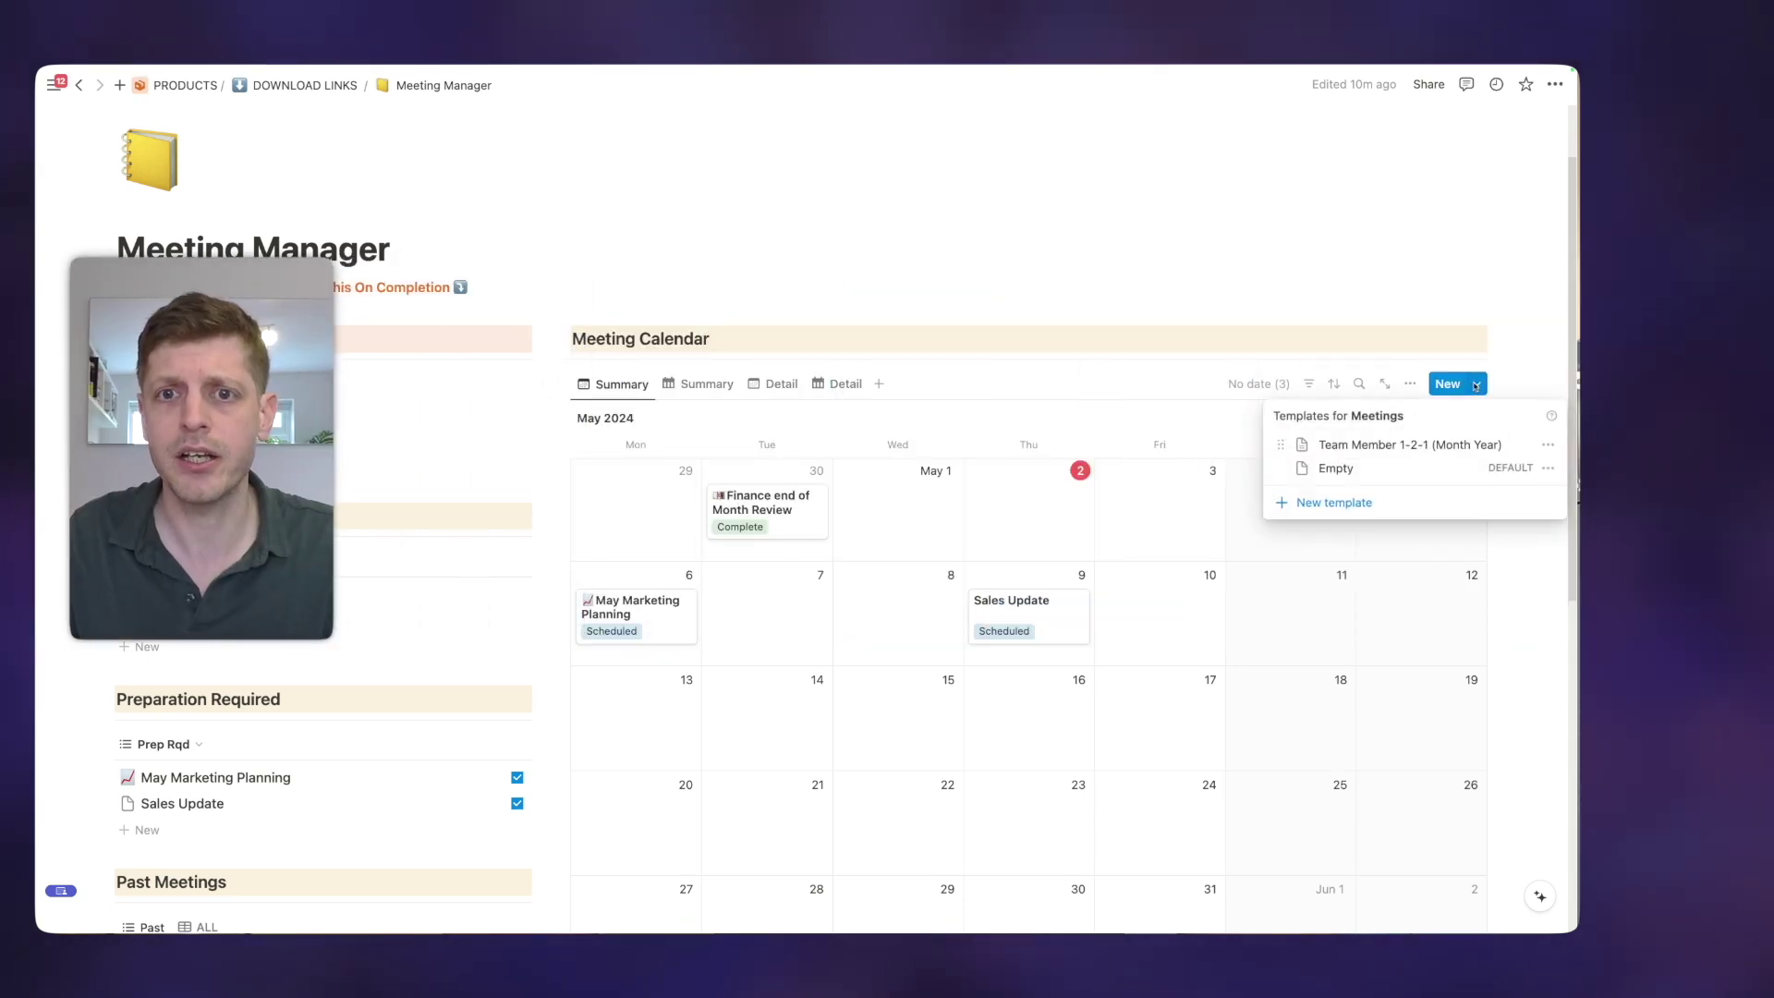
pyautogui.click(1362, 447)
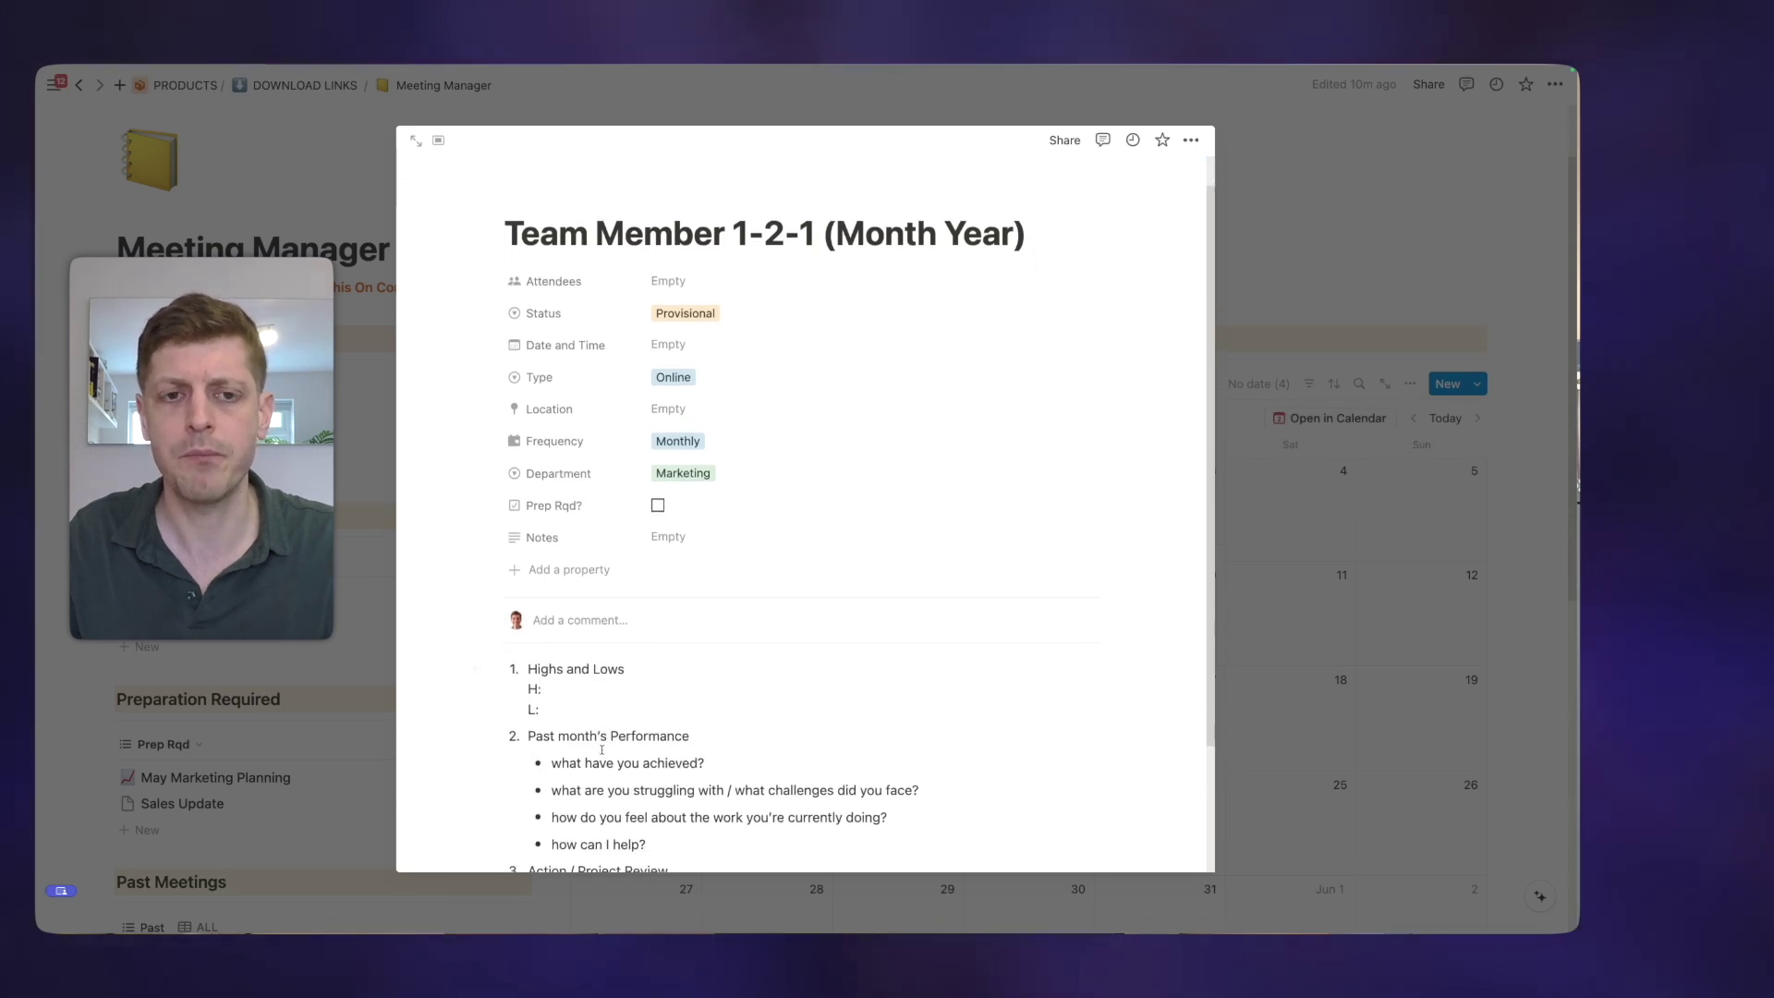
pyautogui.scroll(-3, 614, 716)
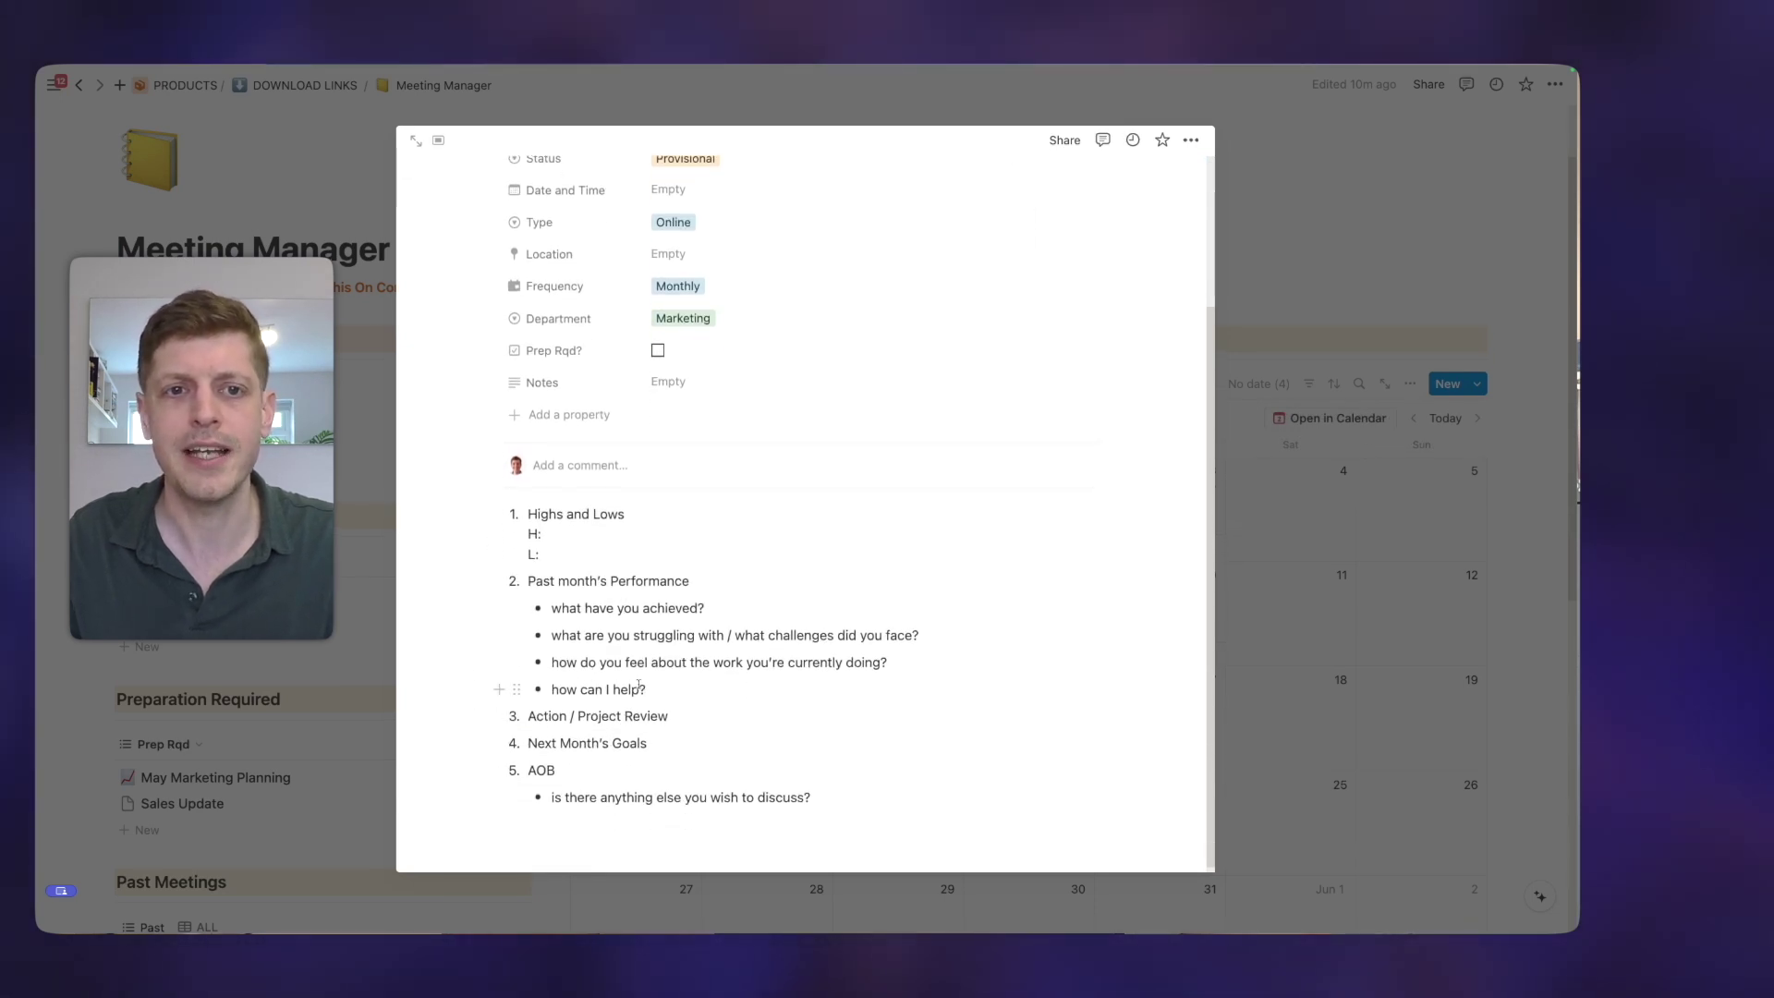
pyautogui.scroll(5, 637, 685)
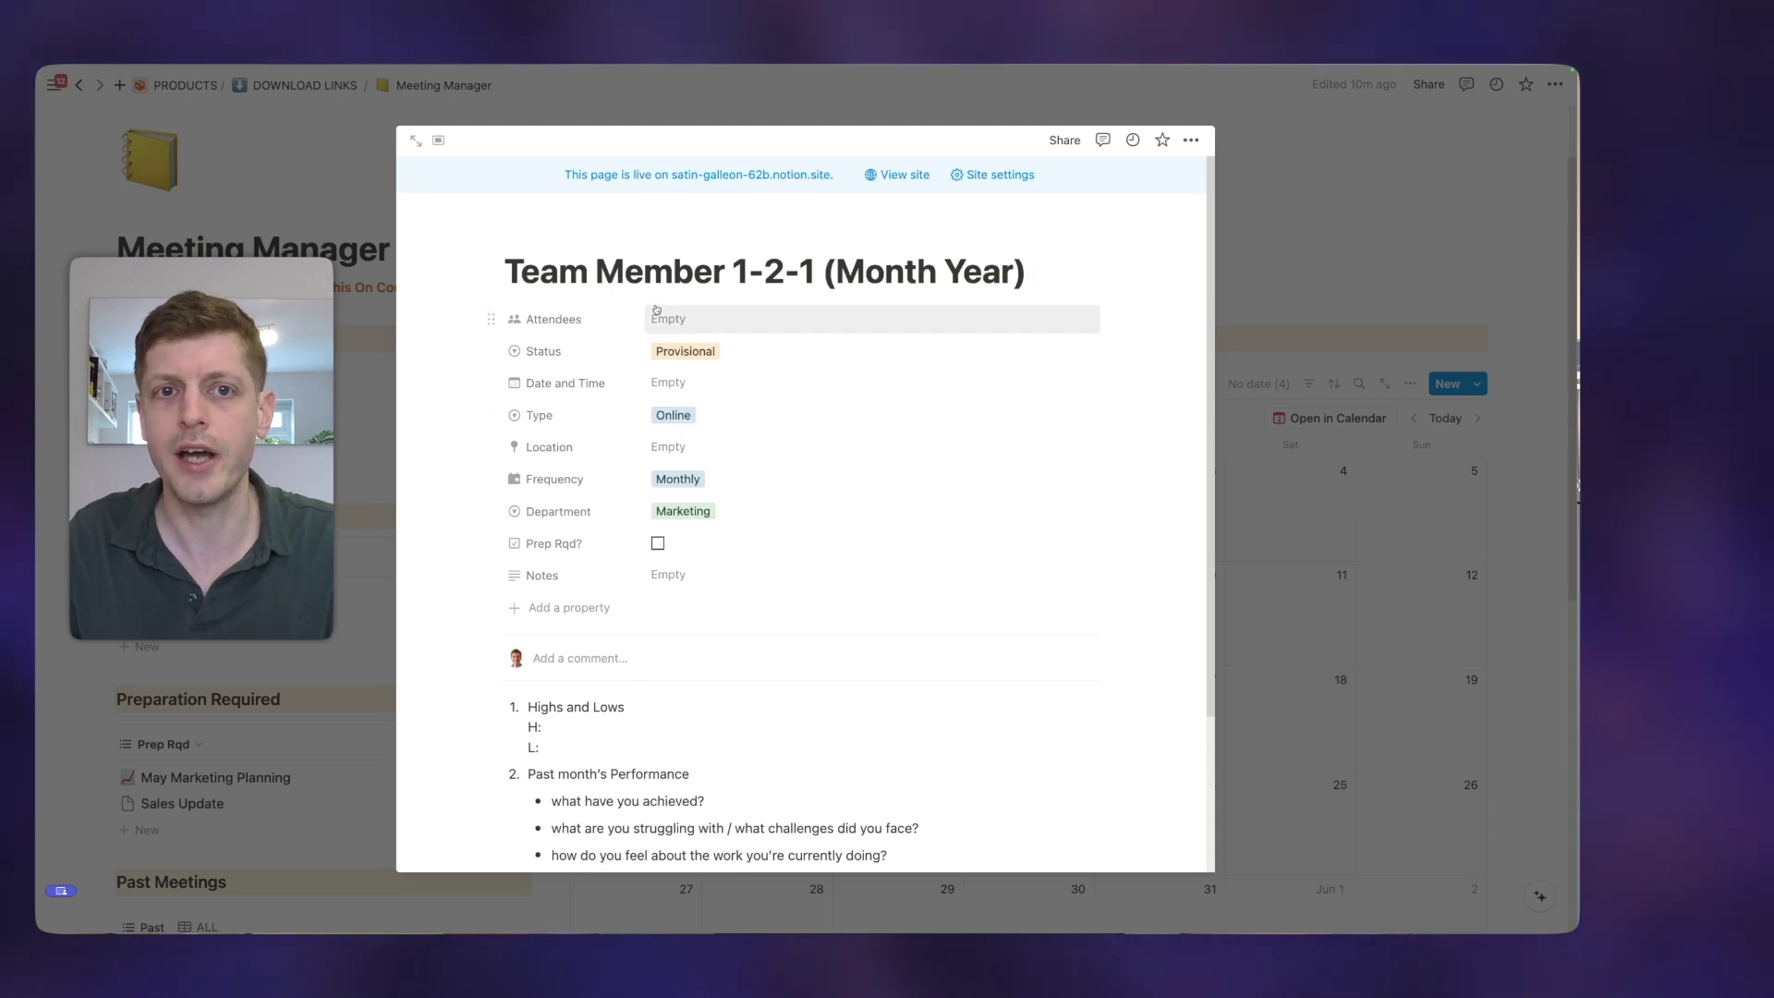
pyautogui.doubleClick(562, 273)
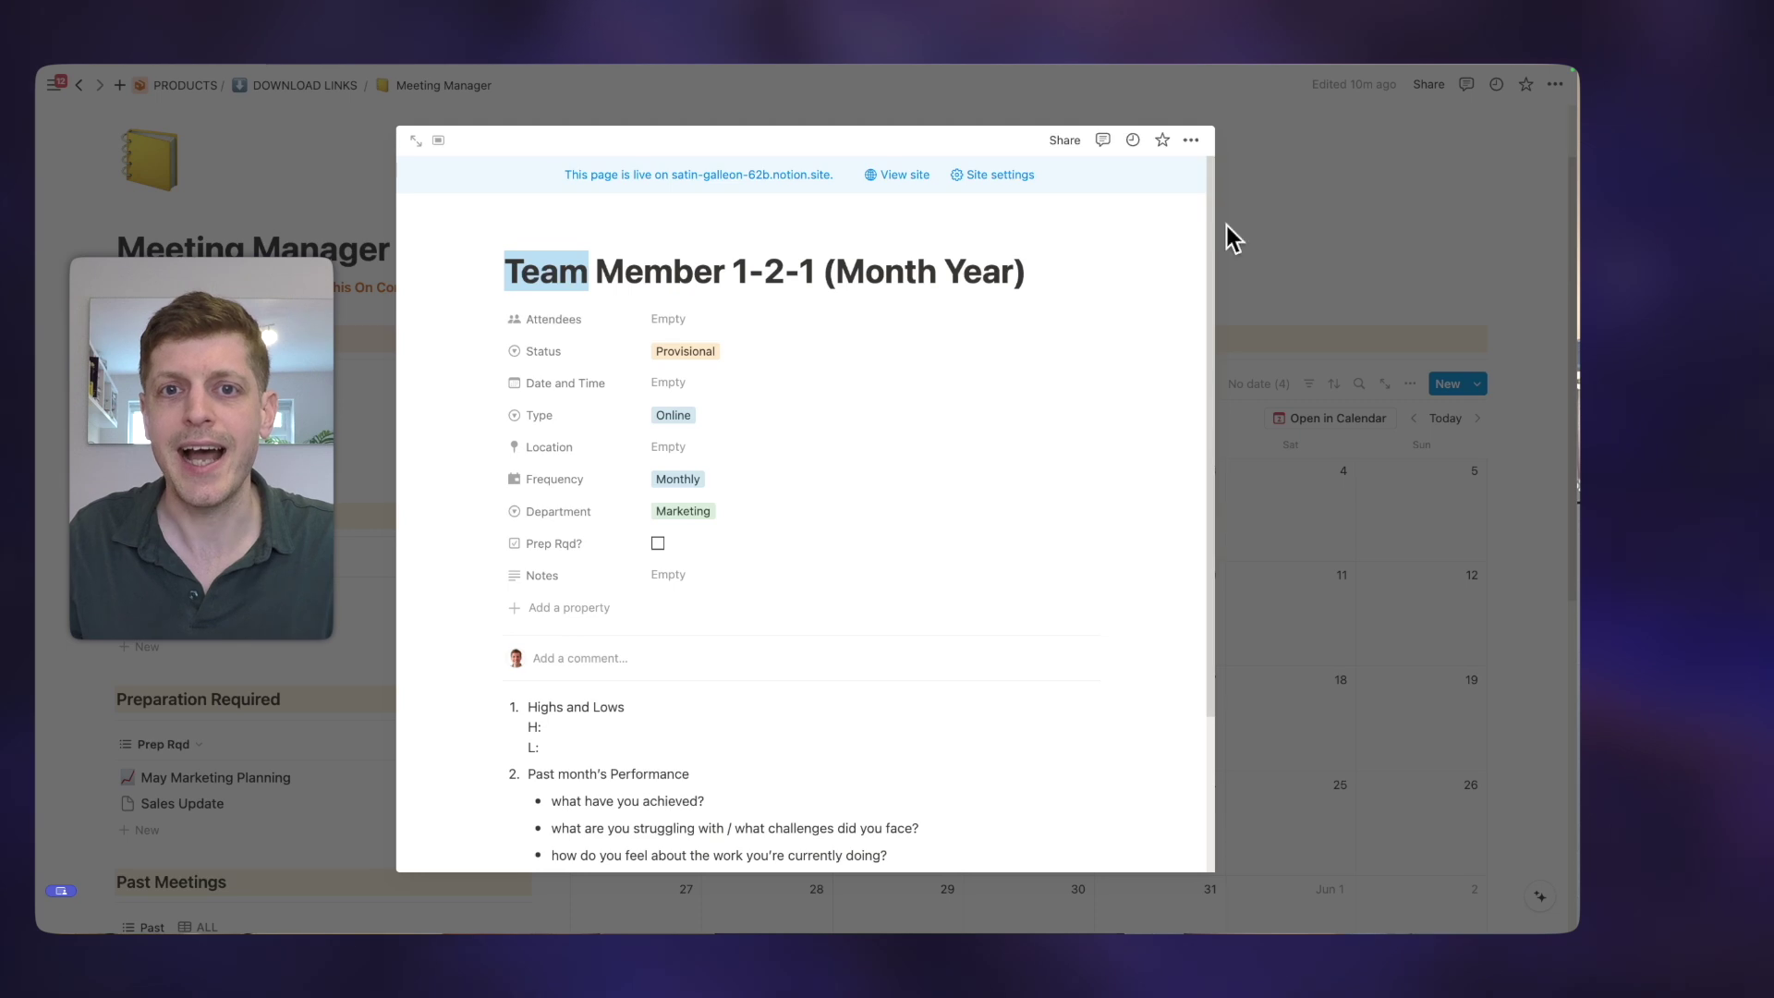
pyautogui.click(1299, 219)
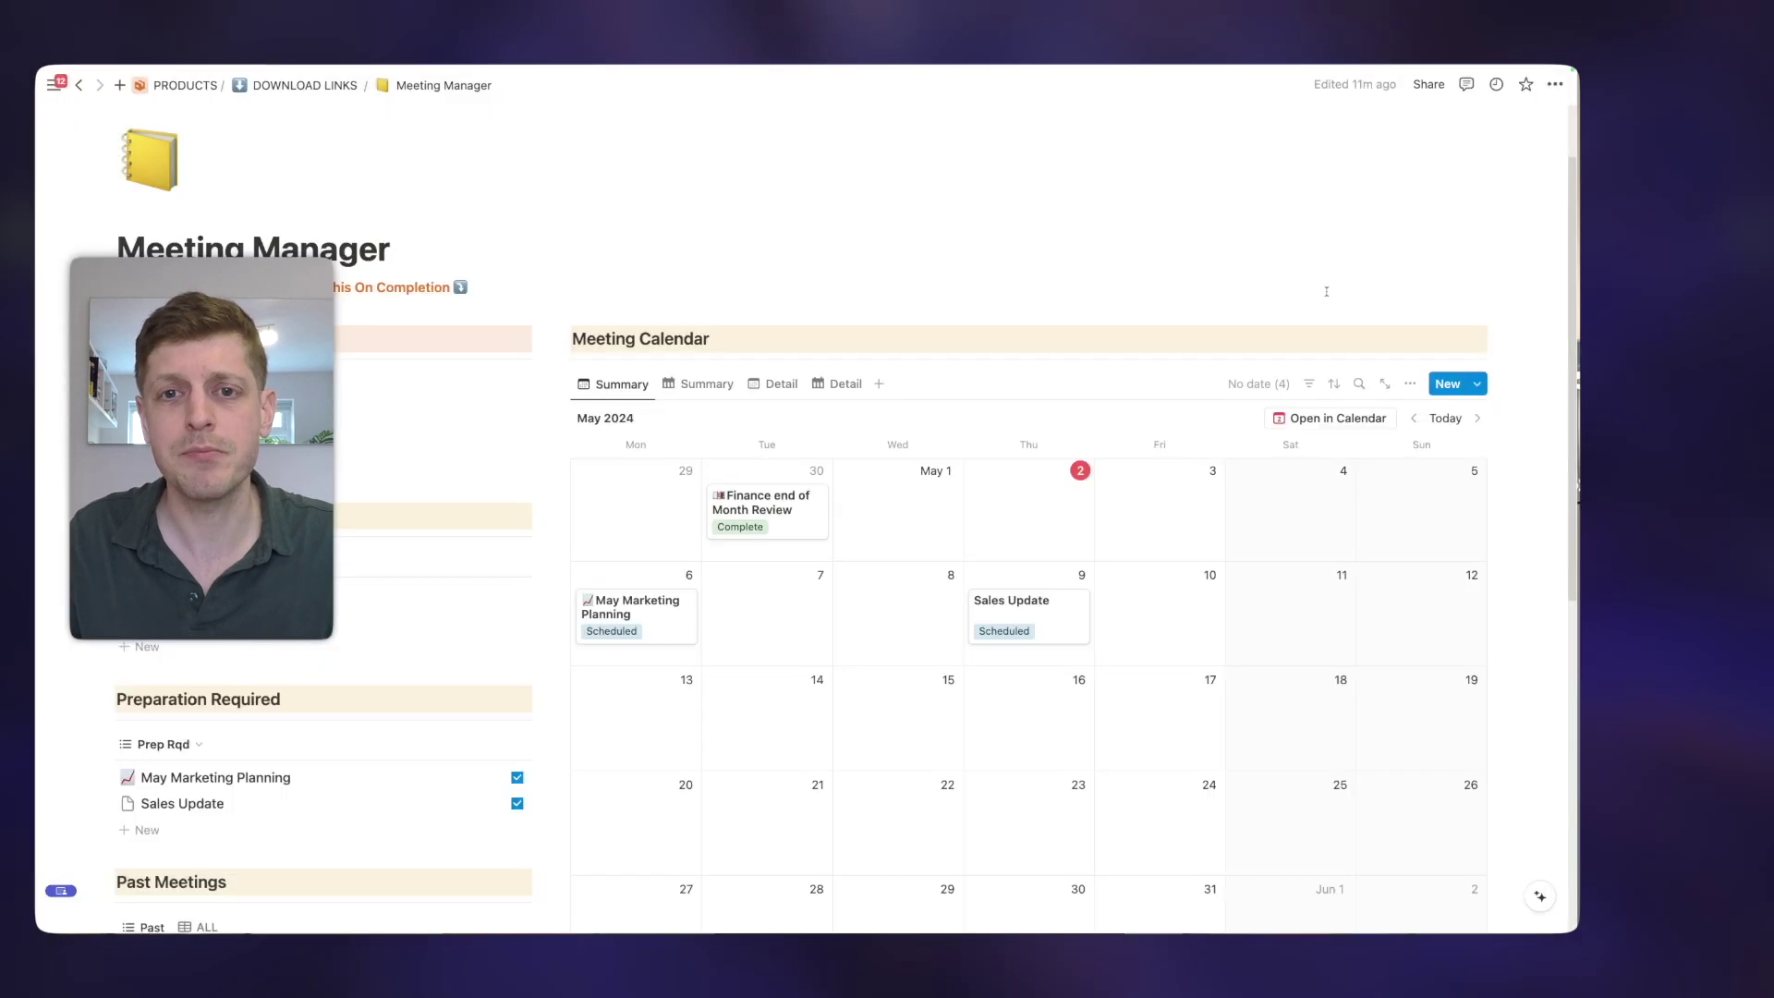
pyautogui.click(1478, 386)
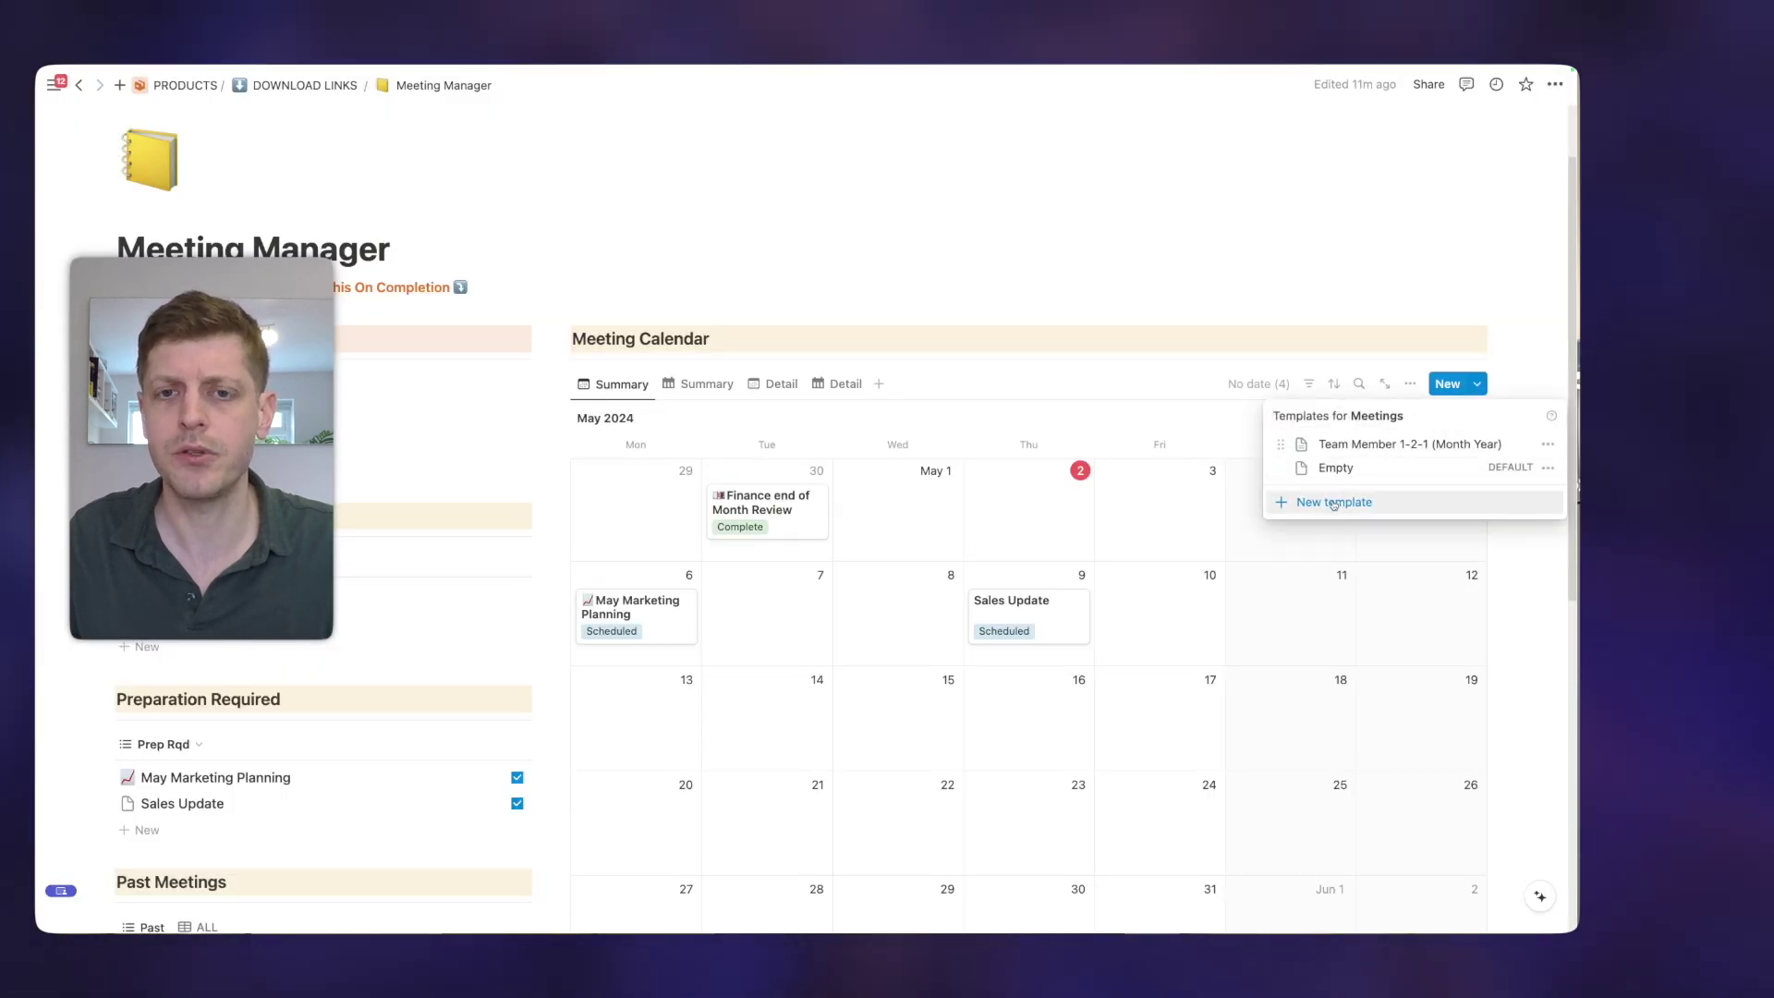
# Set the Team Member 1-2-1 (Month Year) template to repeat Weekly.
pyautogui.click(1329, 214)
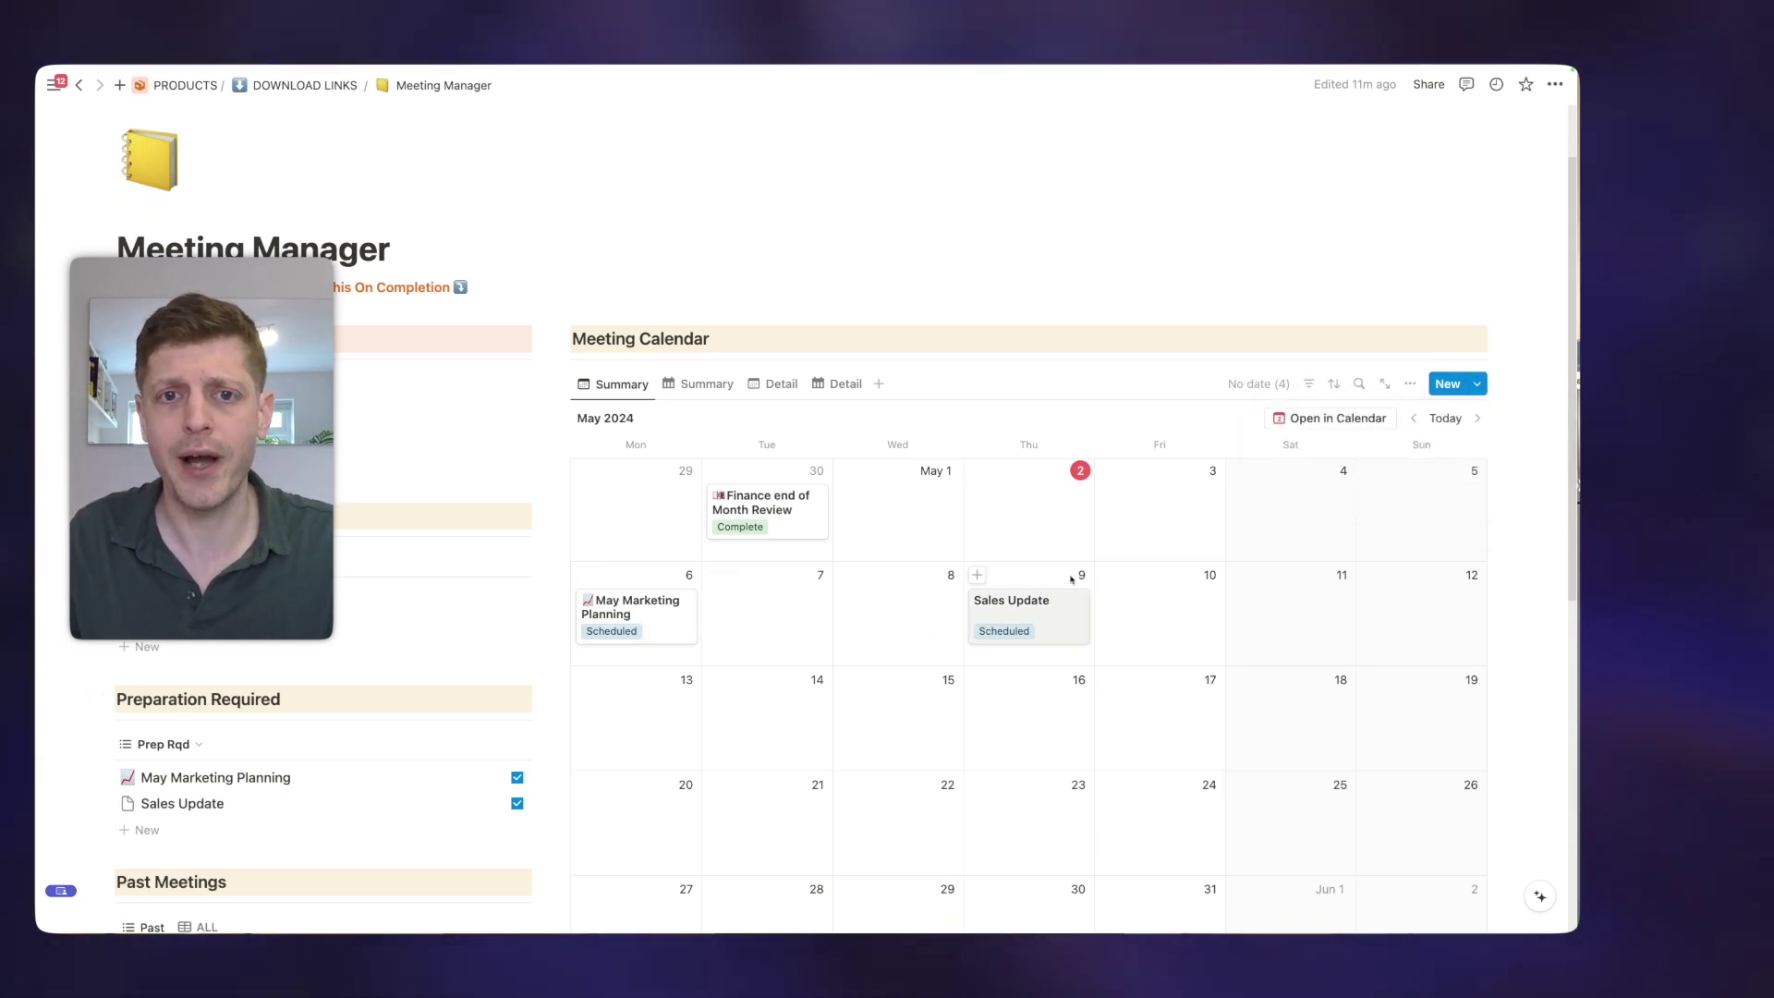
pyautogui.click(1482, 387)
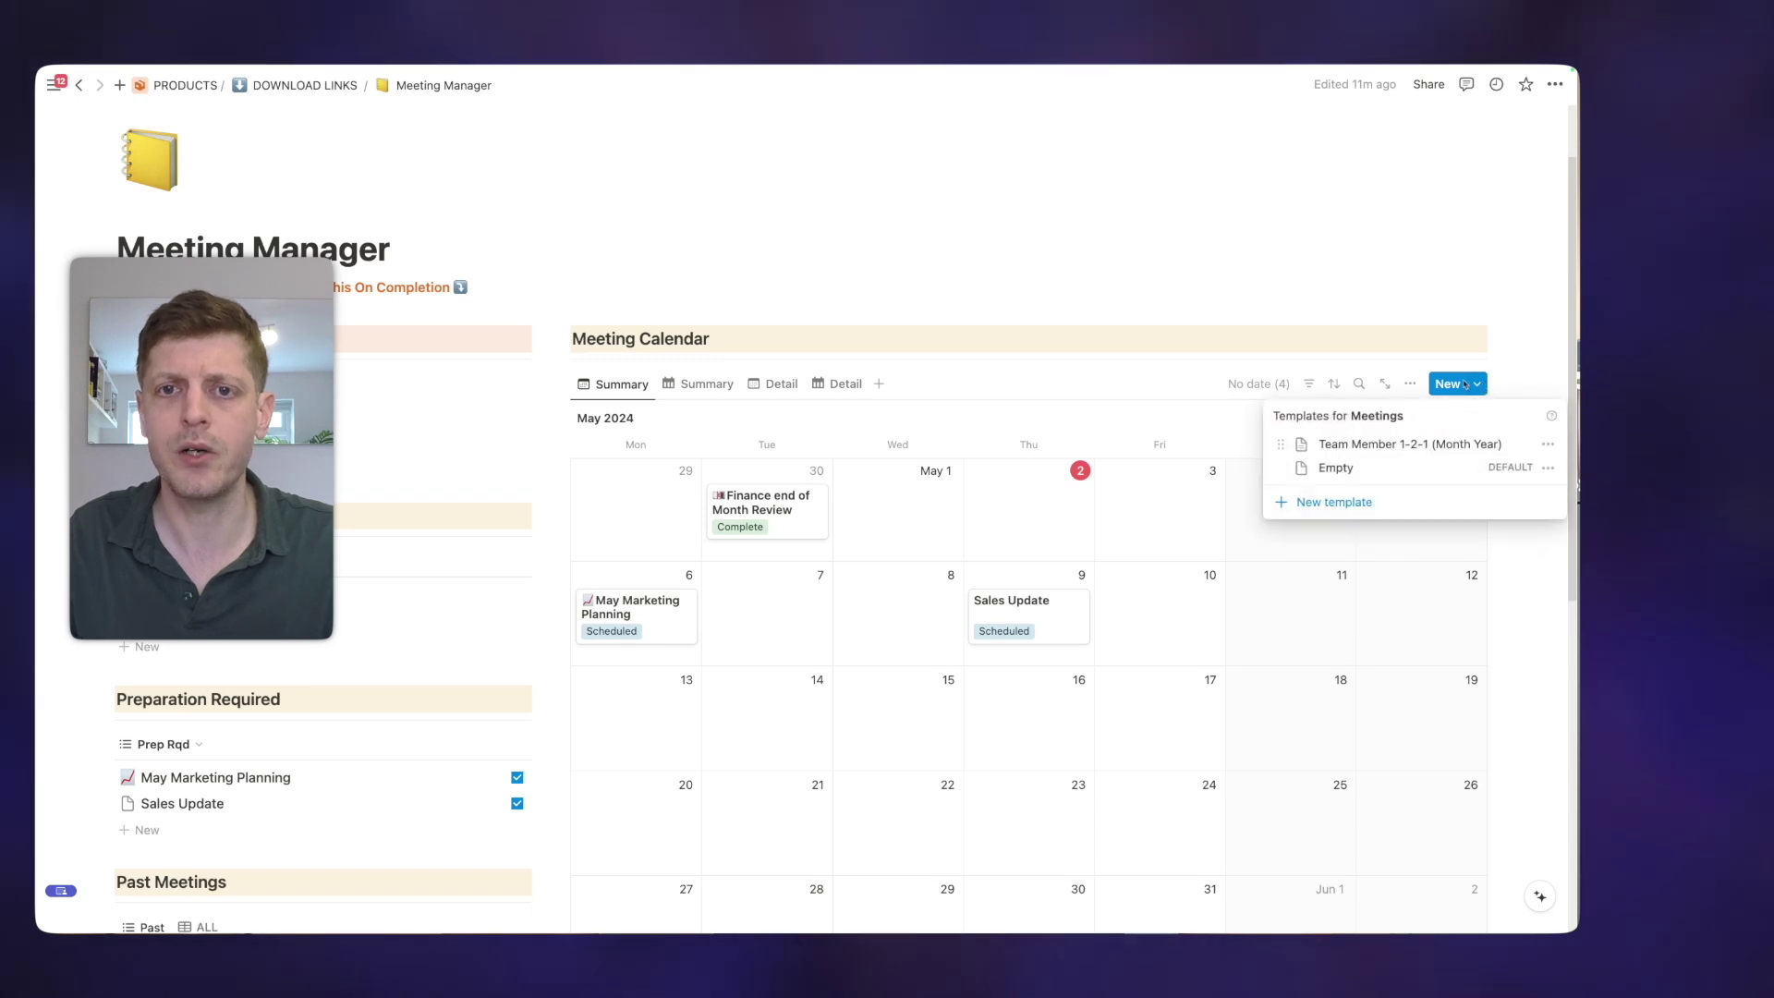
pyautogui.click(1325, 284)
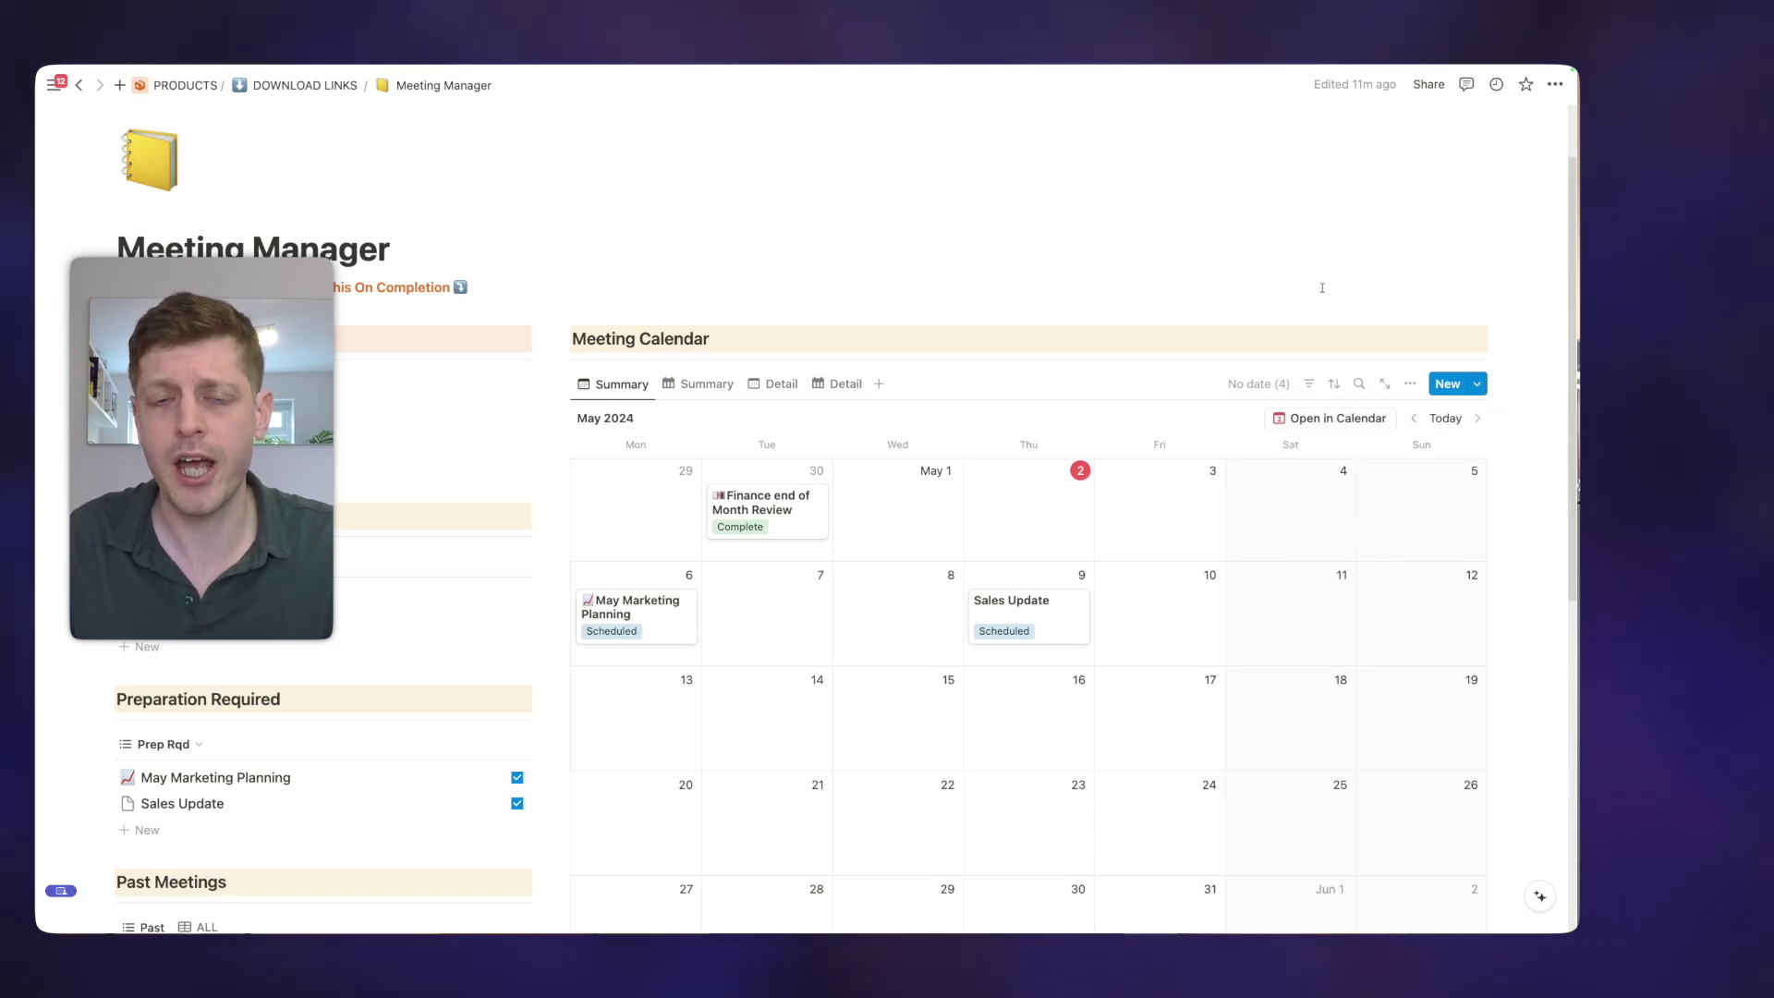
pyautogui.click(1477, 385)
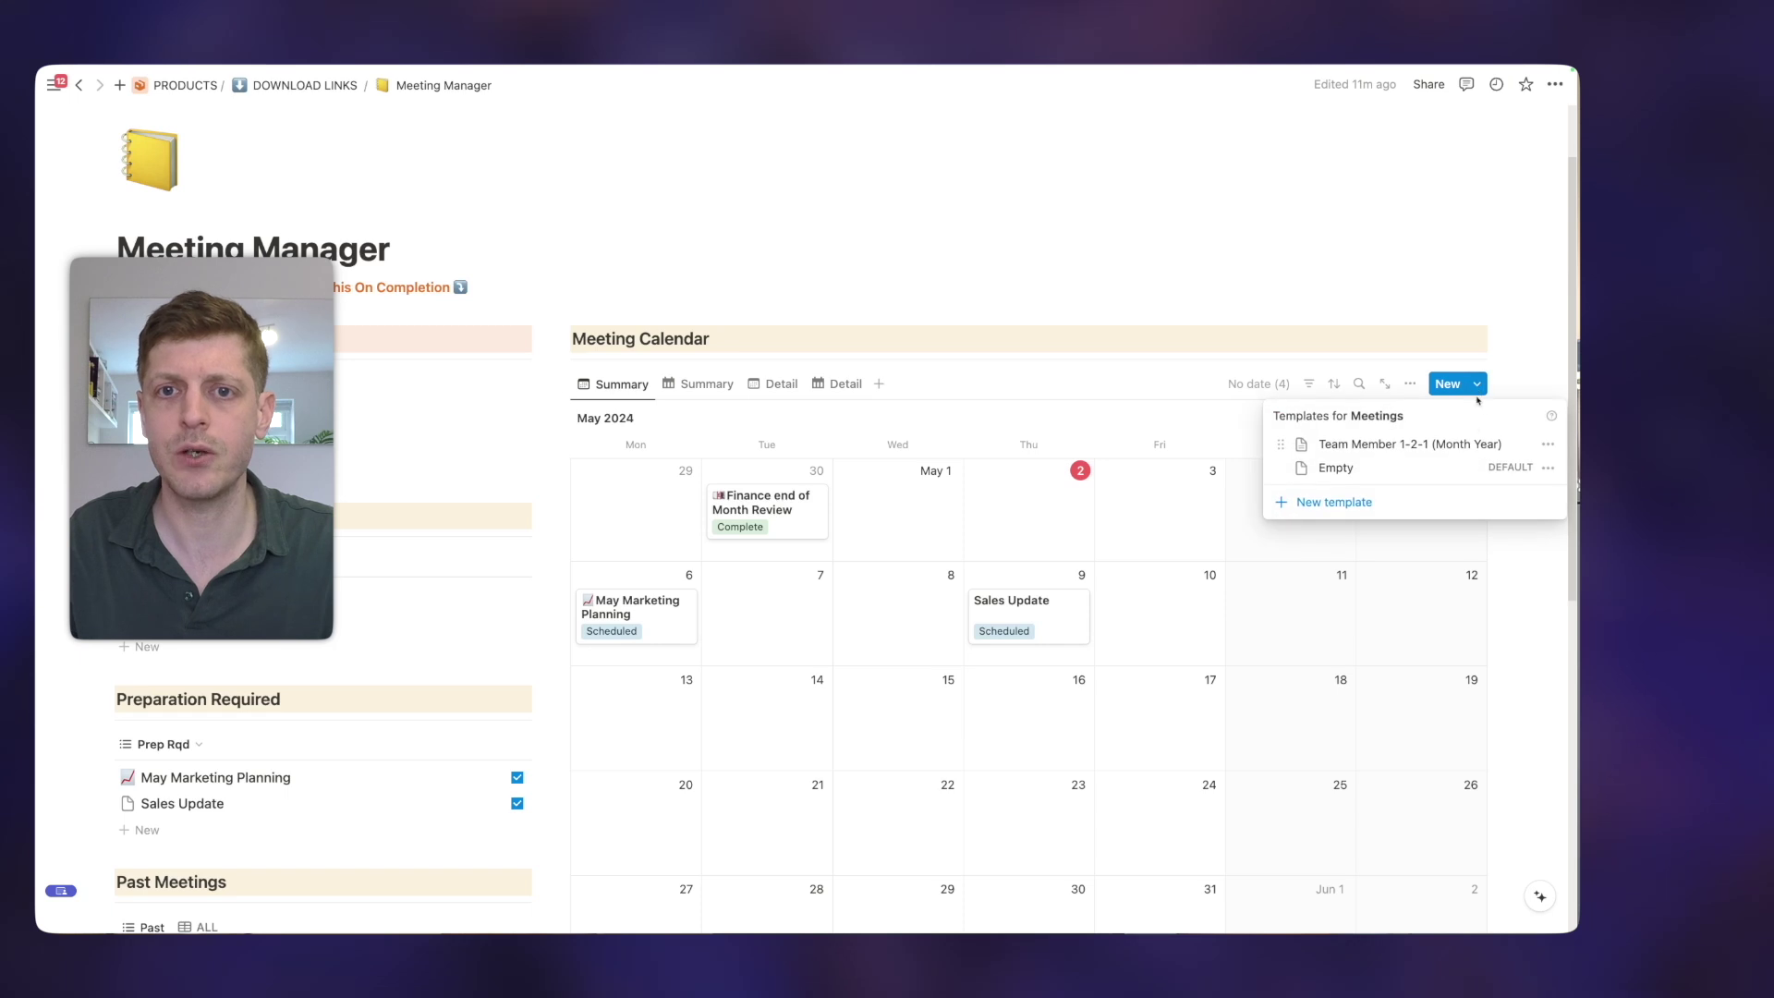
pyautogui.click(1547, 444)
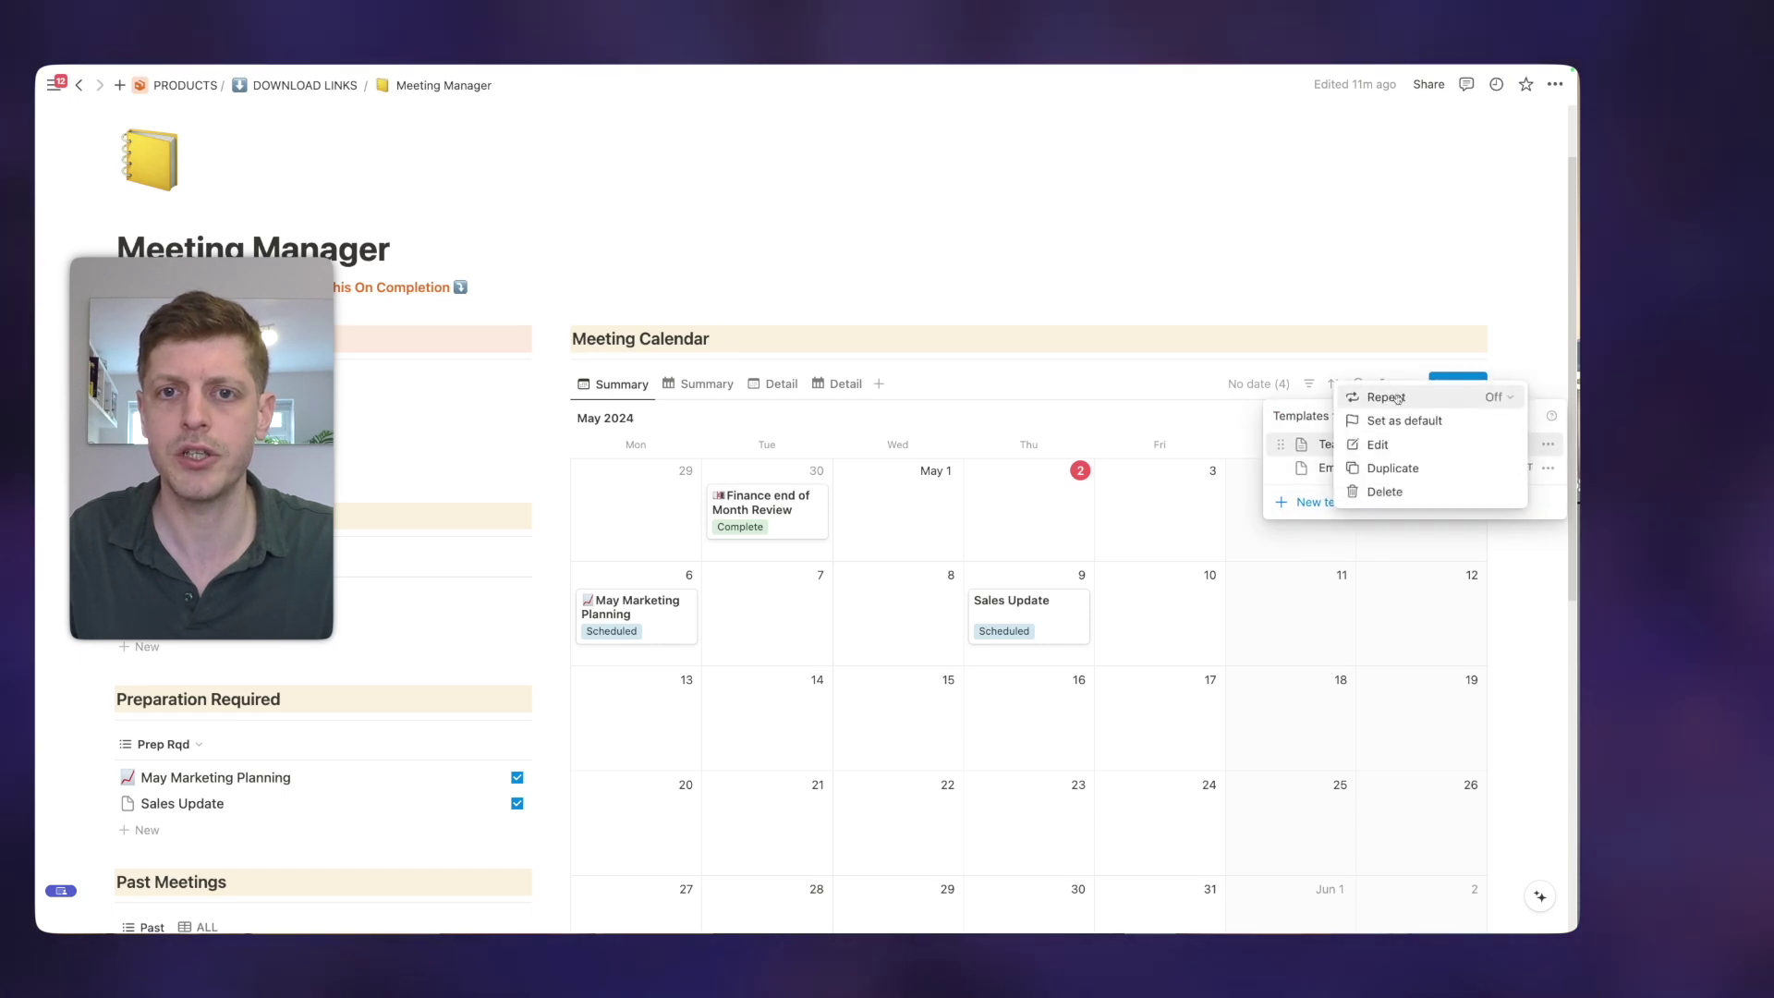
pyautogui.moveTo(1427, 399)
pyautogui.click(1395, 448)
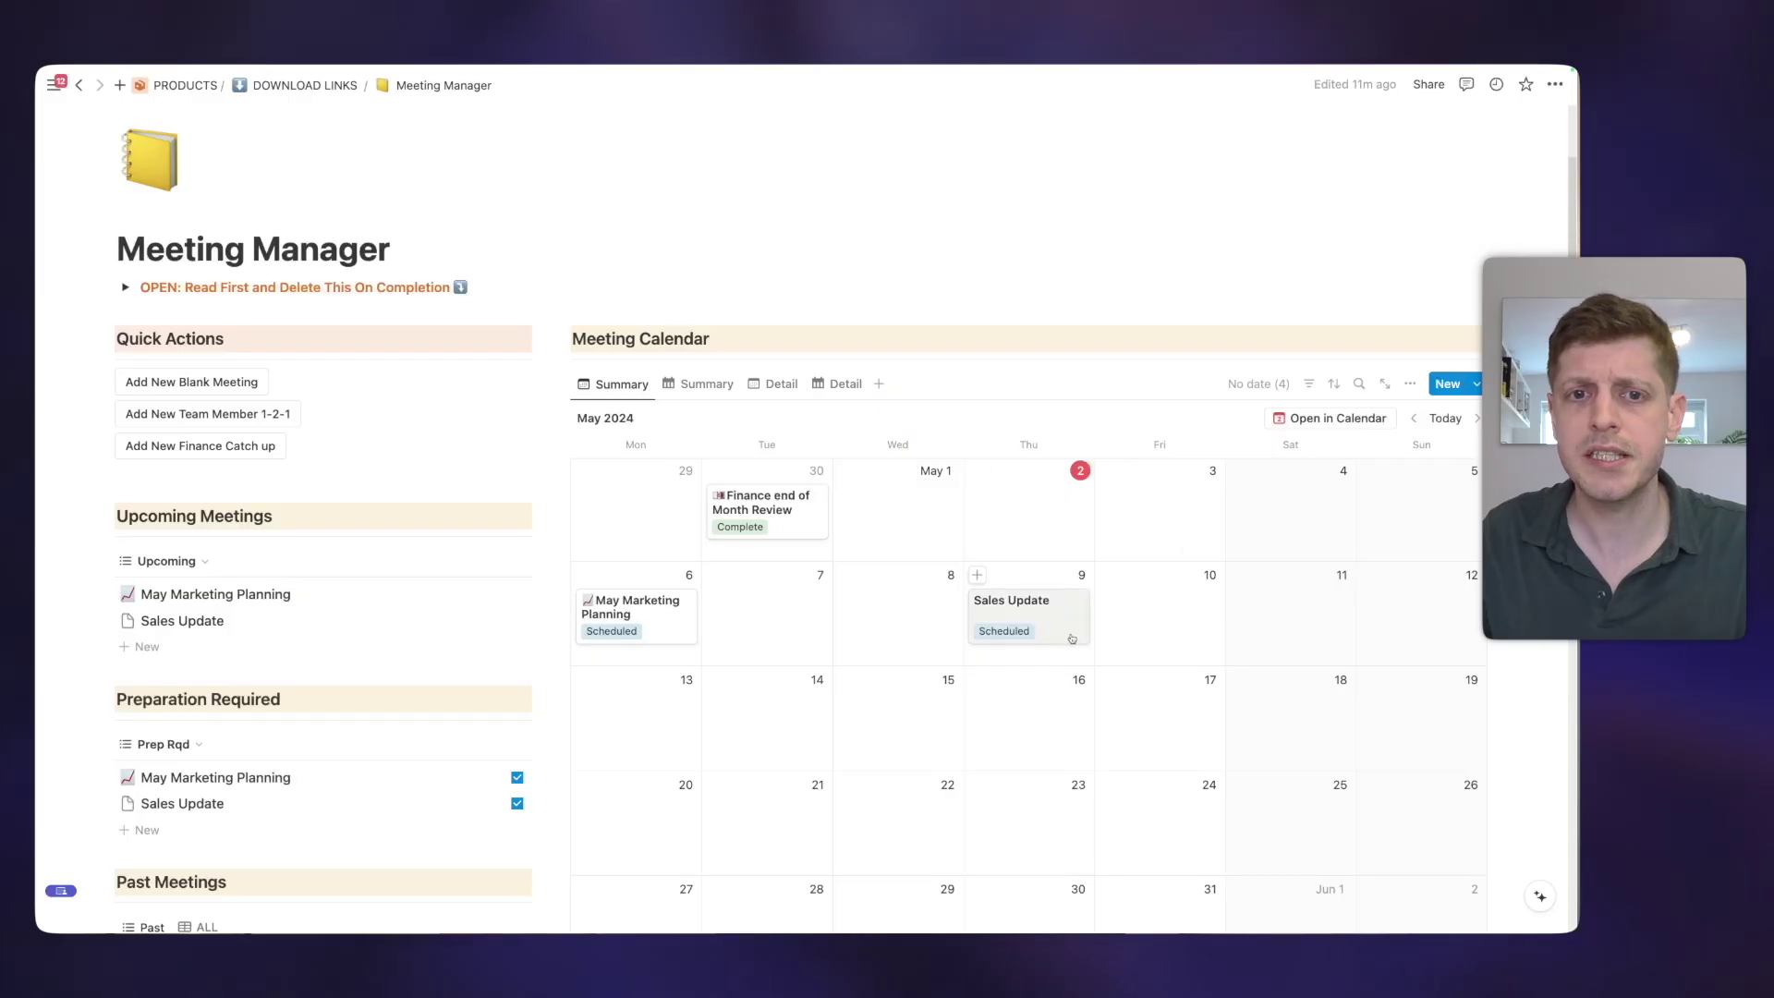
# Give Sales Update a blank body with an Agenda heading and lines 1., 2, 3.
pyautogui.click(1071, 639)
pyautogui.scroll(-3, 662, 641)
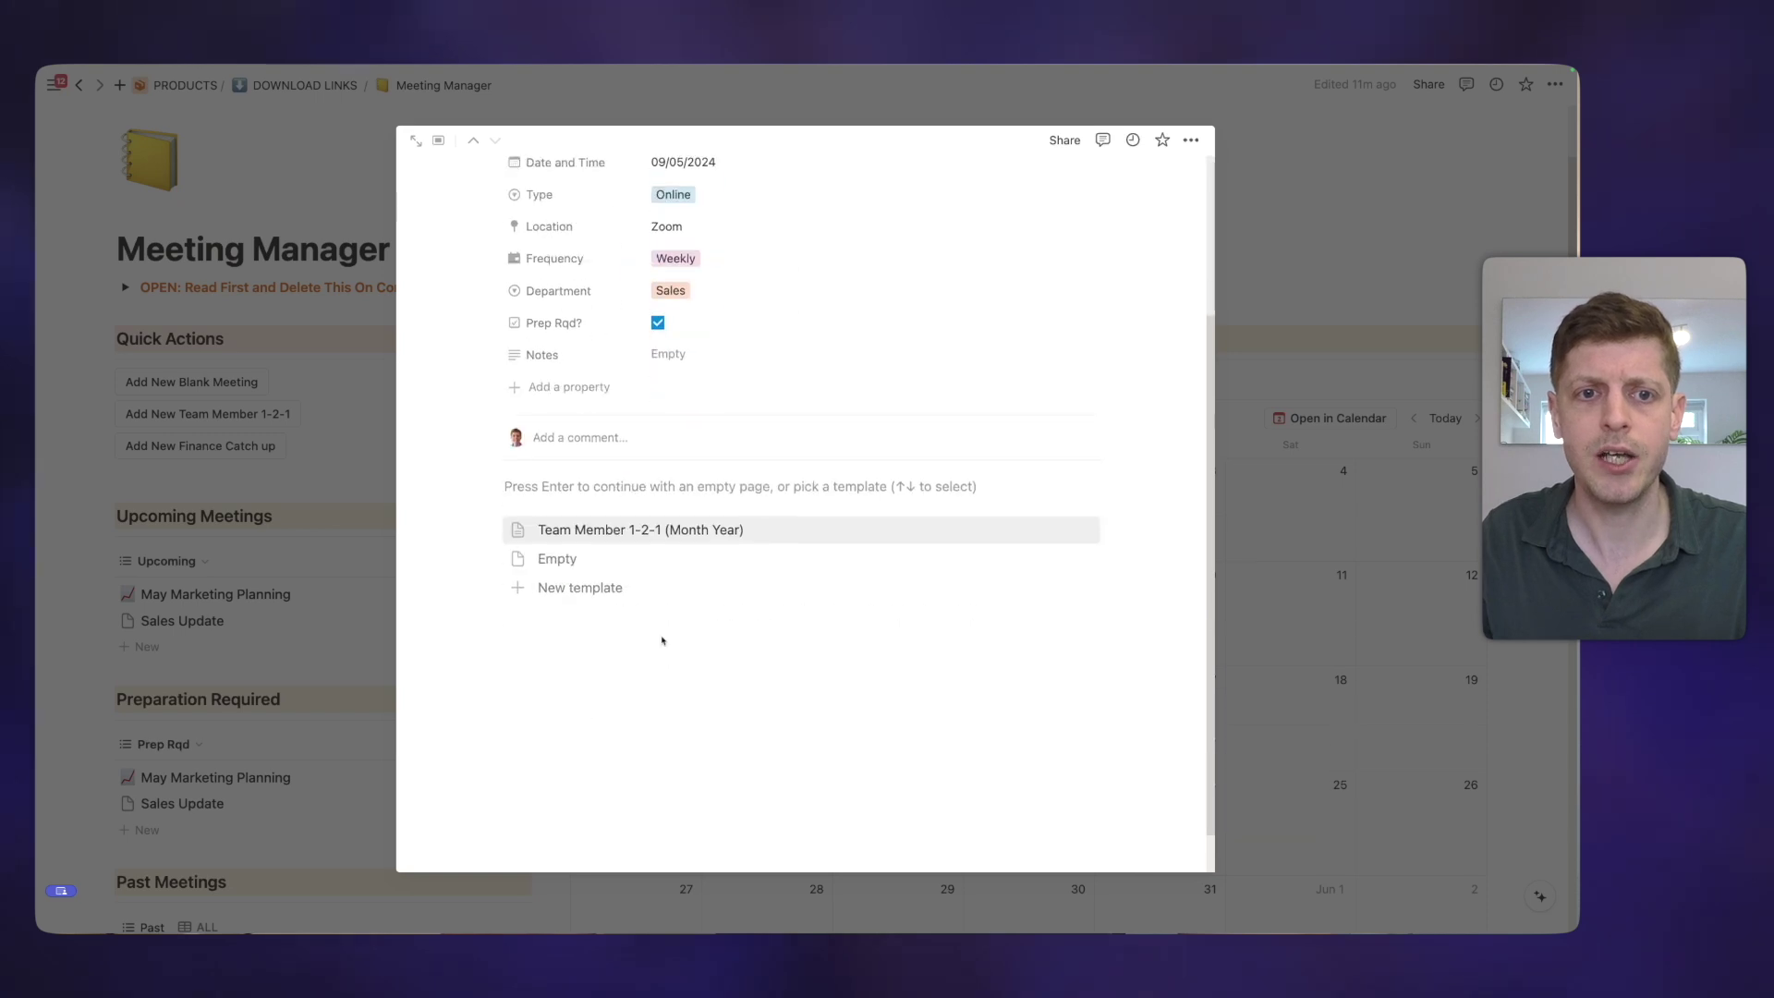
pyautogui.press('Return')
pyautogui.write('Agen')
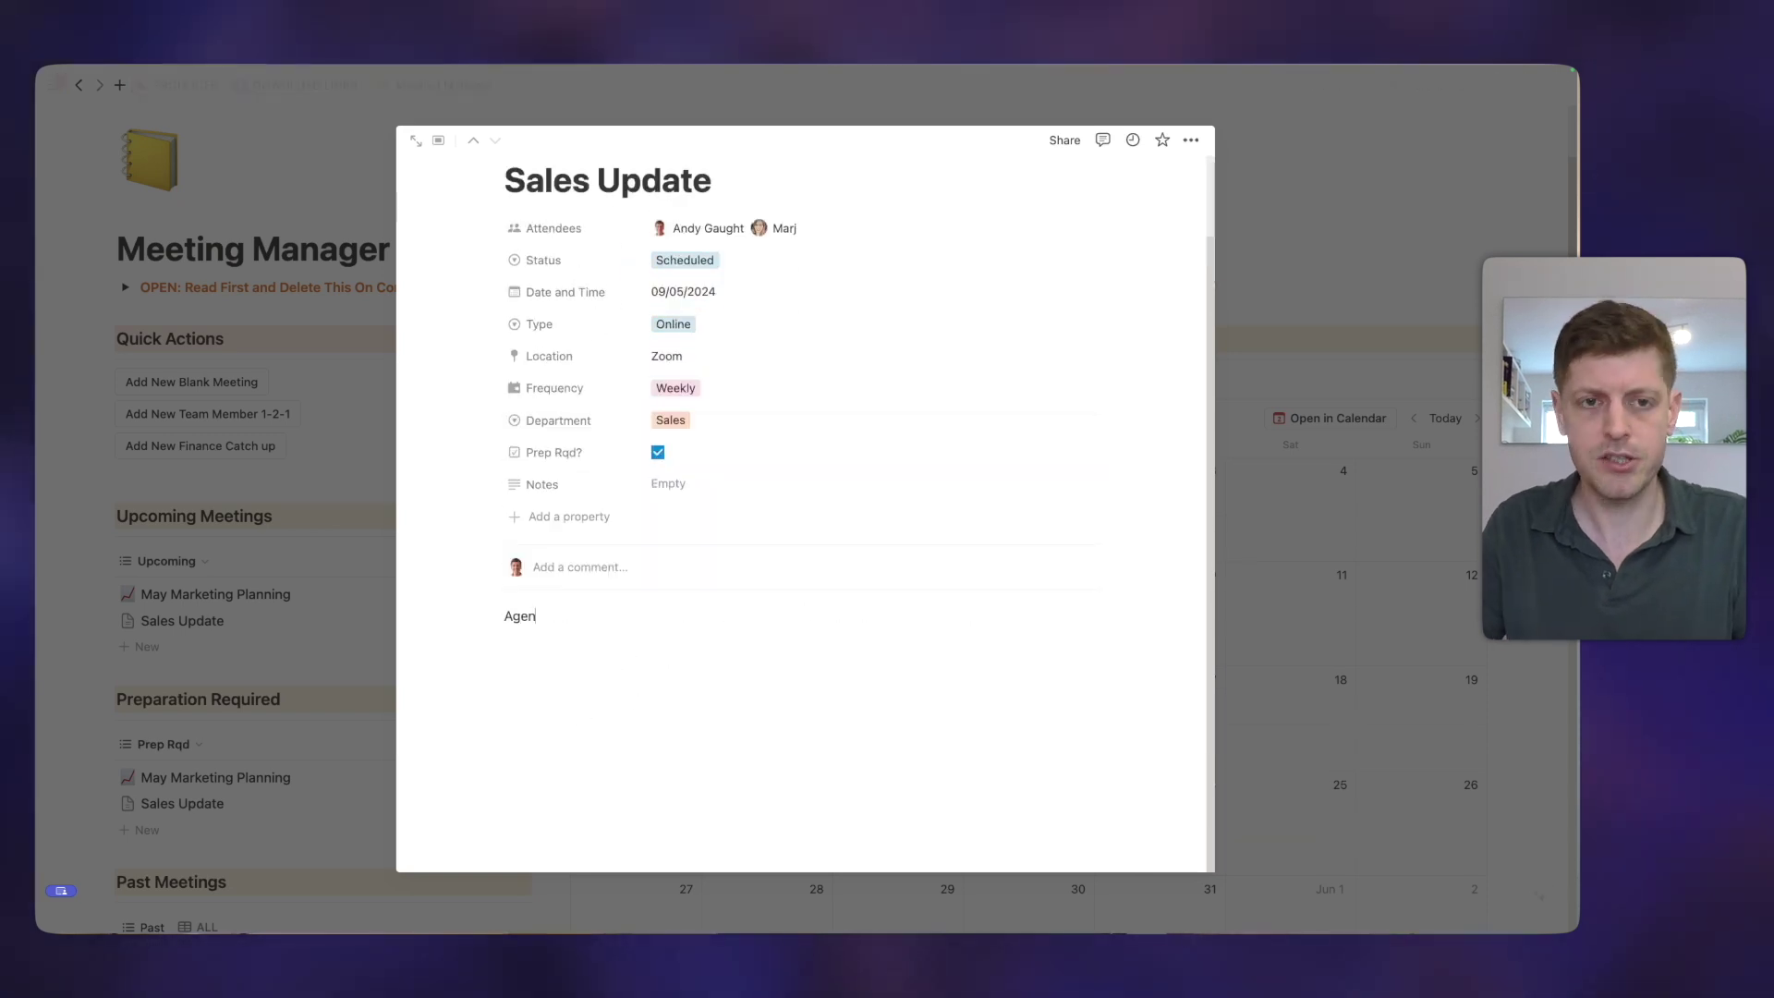
pyautogui.write('da')
pyautogui.press('Return')
pyautogui.write('1.')
pyautogui.press('Return')
pyautogui.write('2')
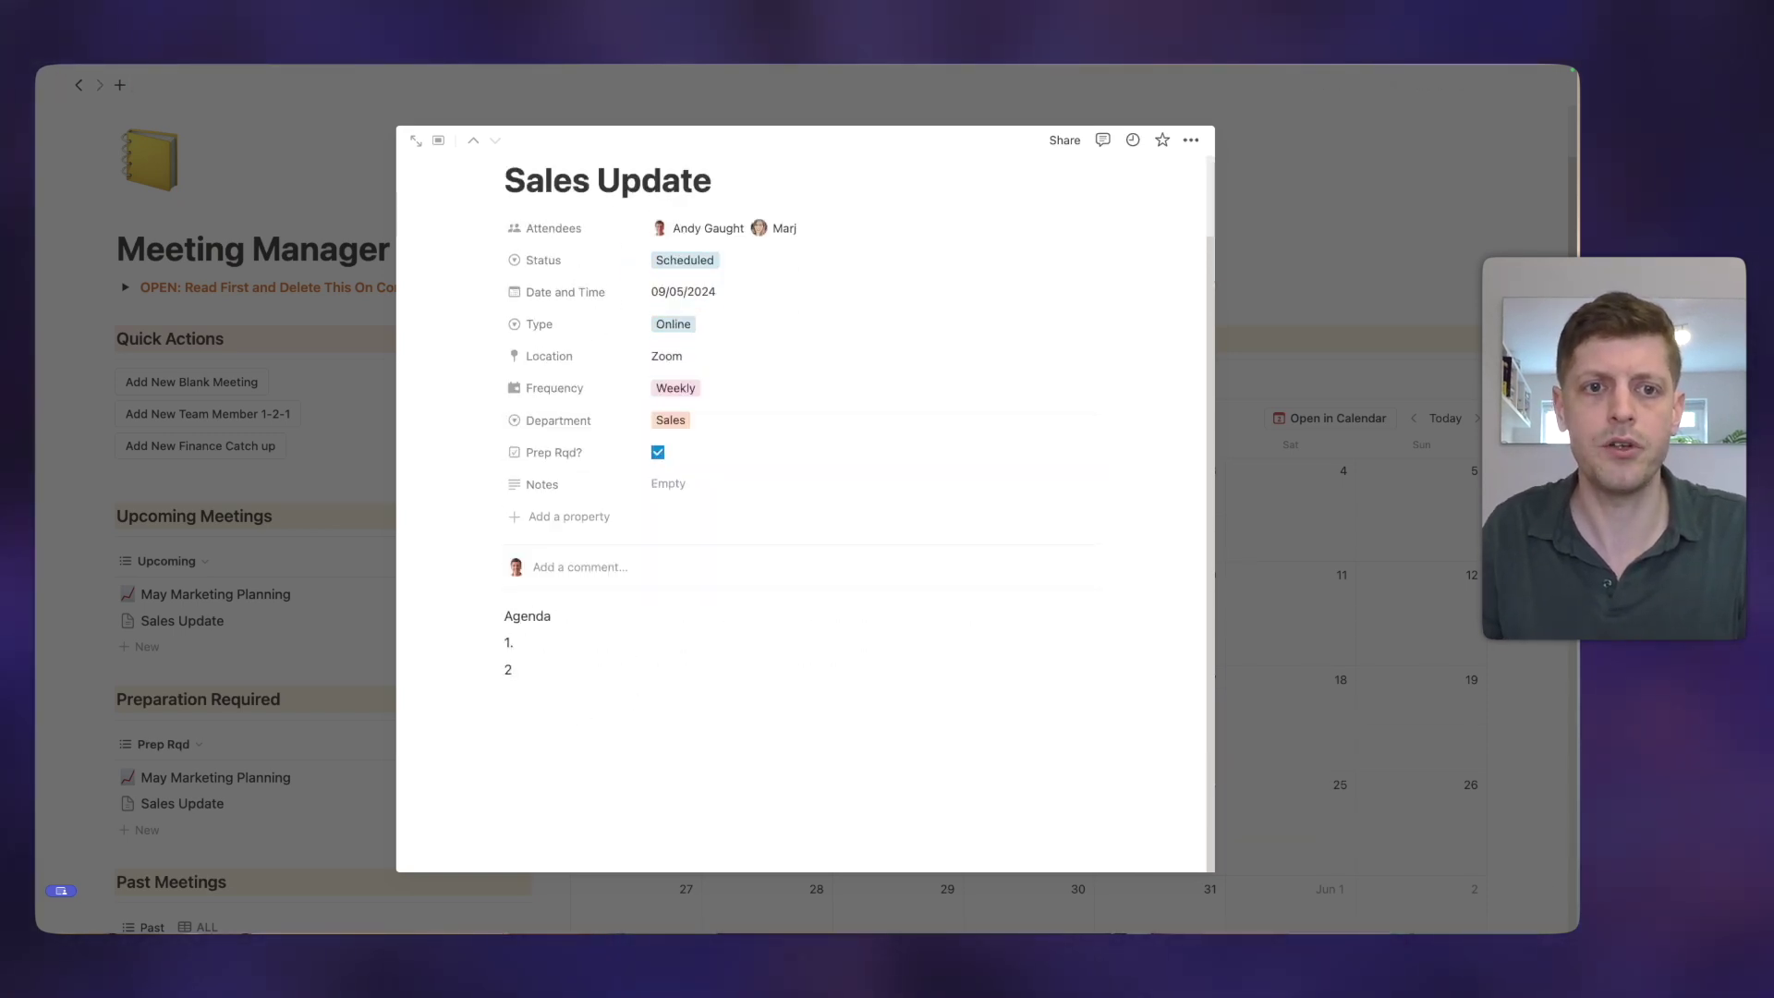
pyautogui.write(',')
pyautogui.press('Return')
pyautogui.write('3.')
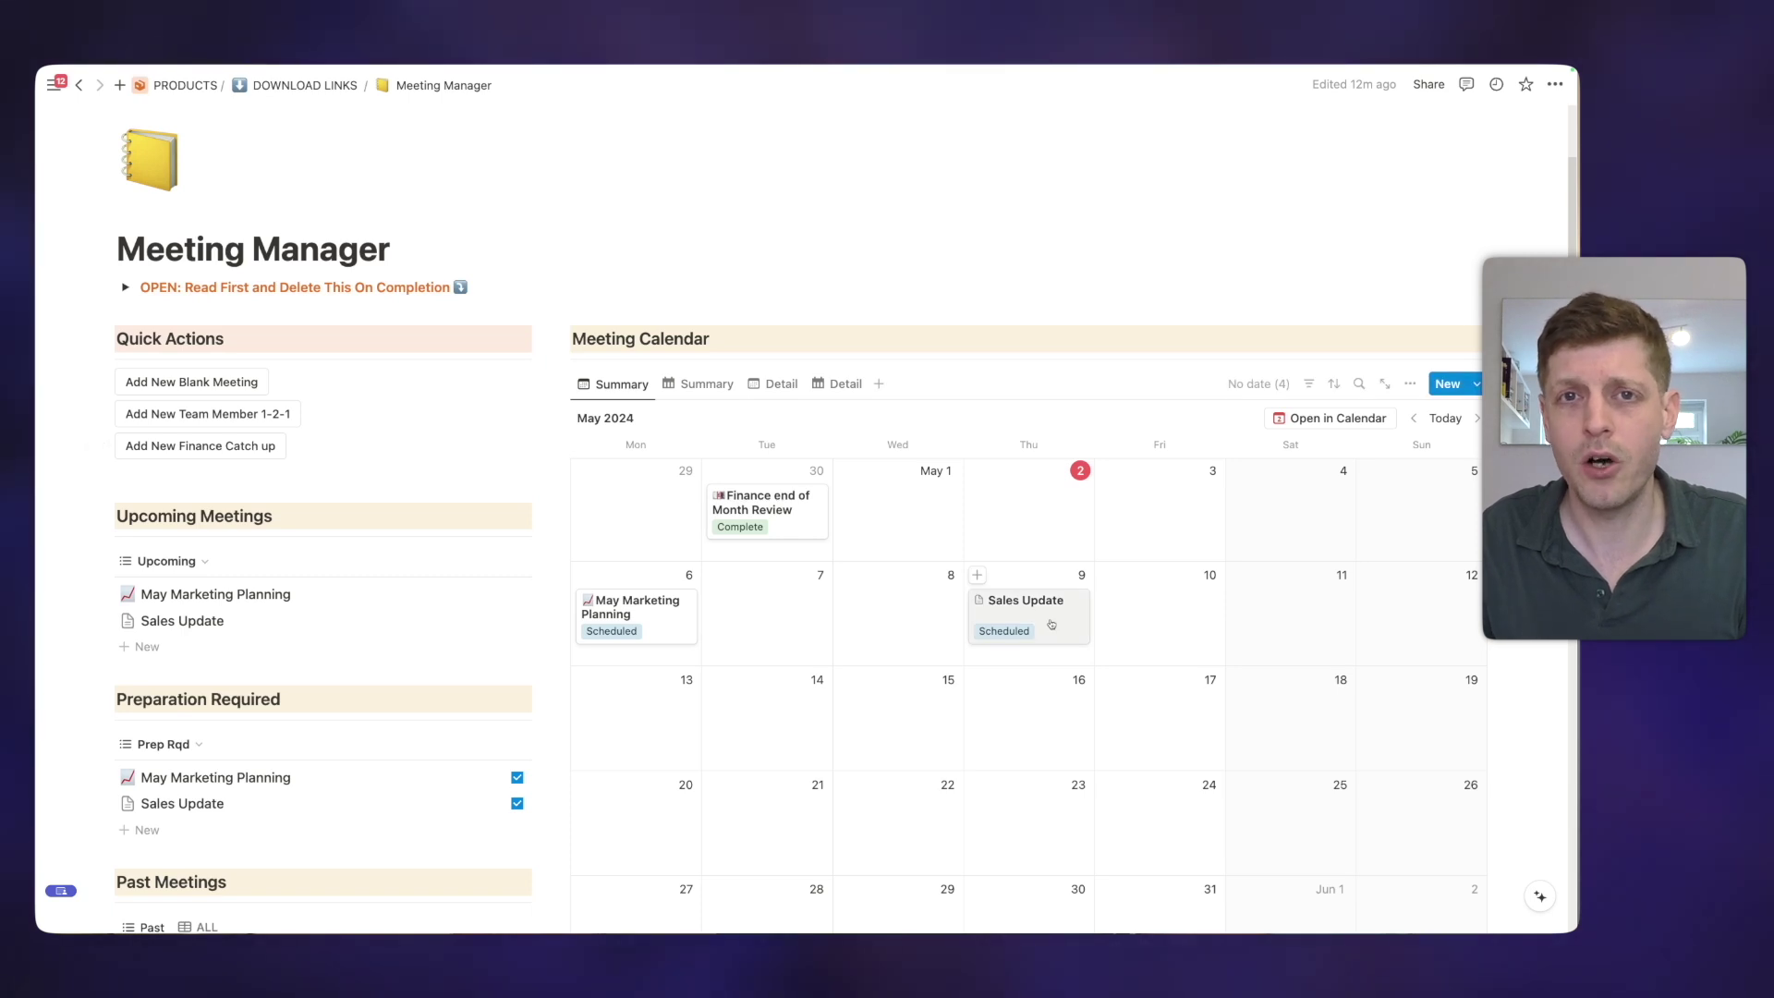
# Duplicate the Sales Update meeting card onto Thursday 16 May.
pyautogui.moveTo(1051, 625); pyautogui.dragTo(1062, 795)
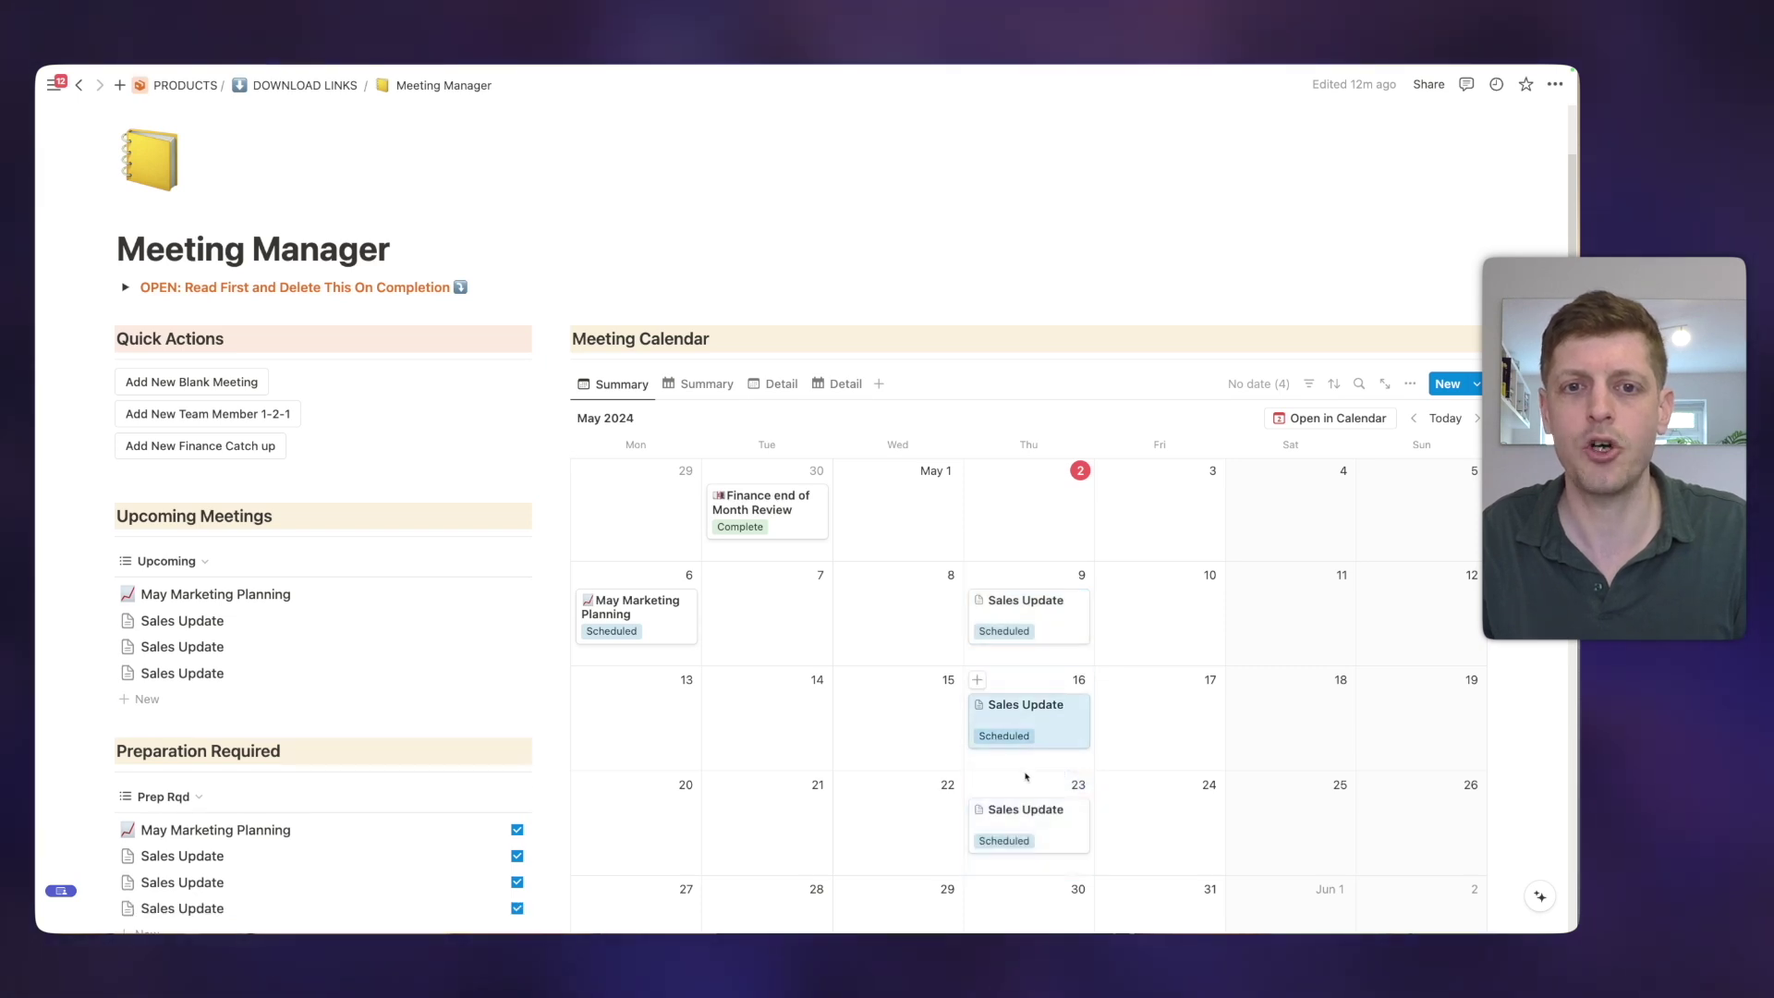
pyautogui.press('Escape')
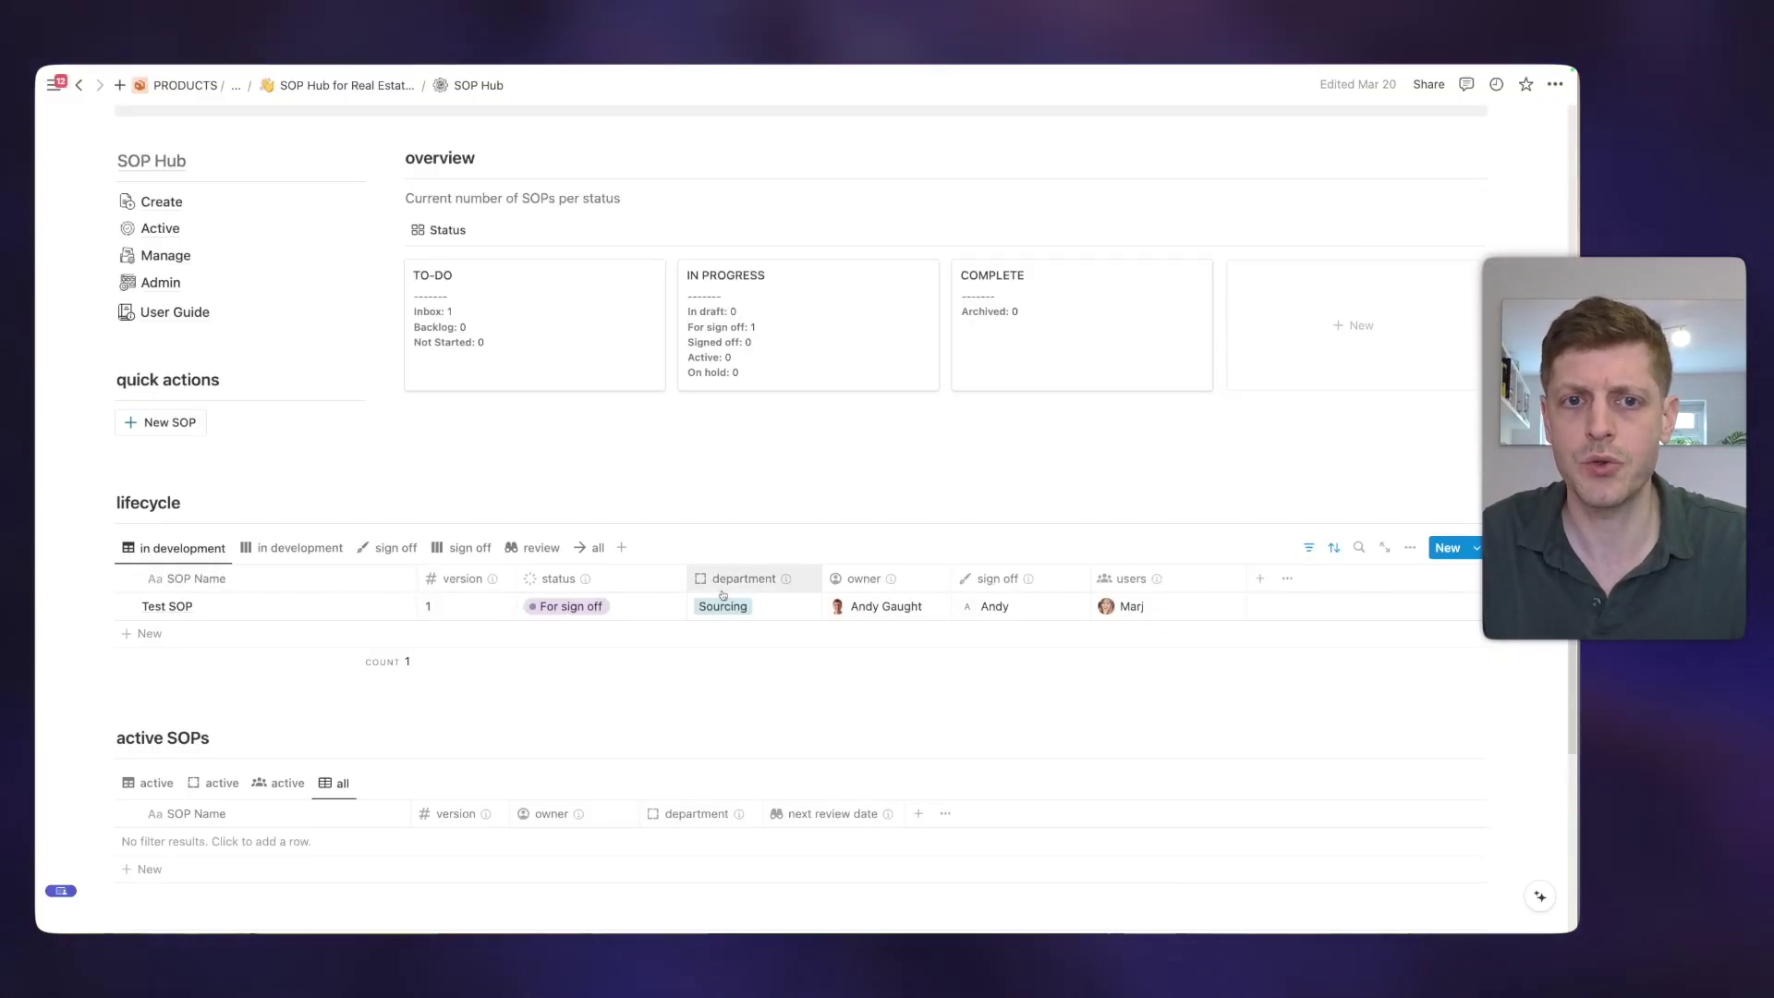
# Step the lifecycle database through its board, sign off and review views to the all view.
pyautogui.click(294, 548)
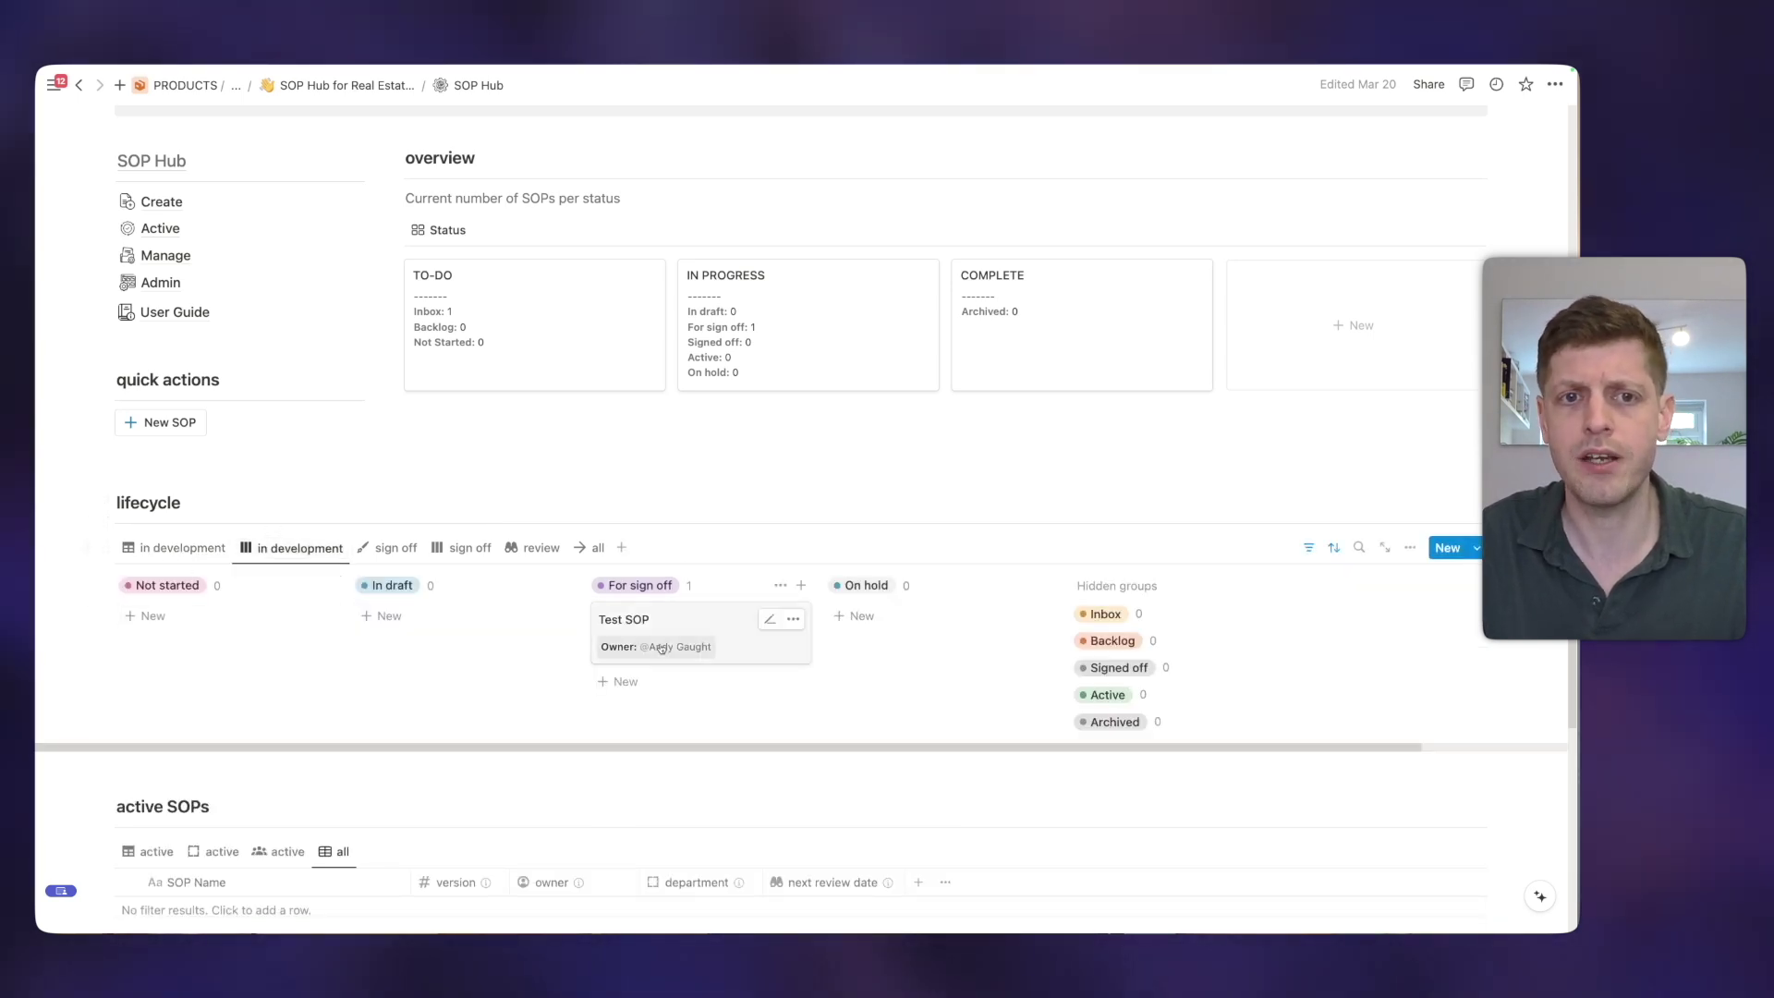
pyautogui.click(388, 549)
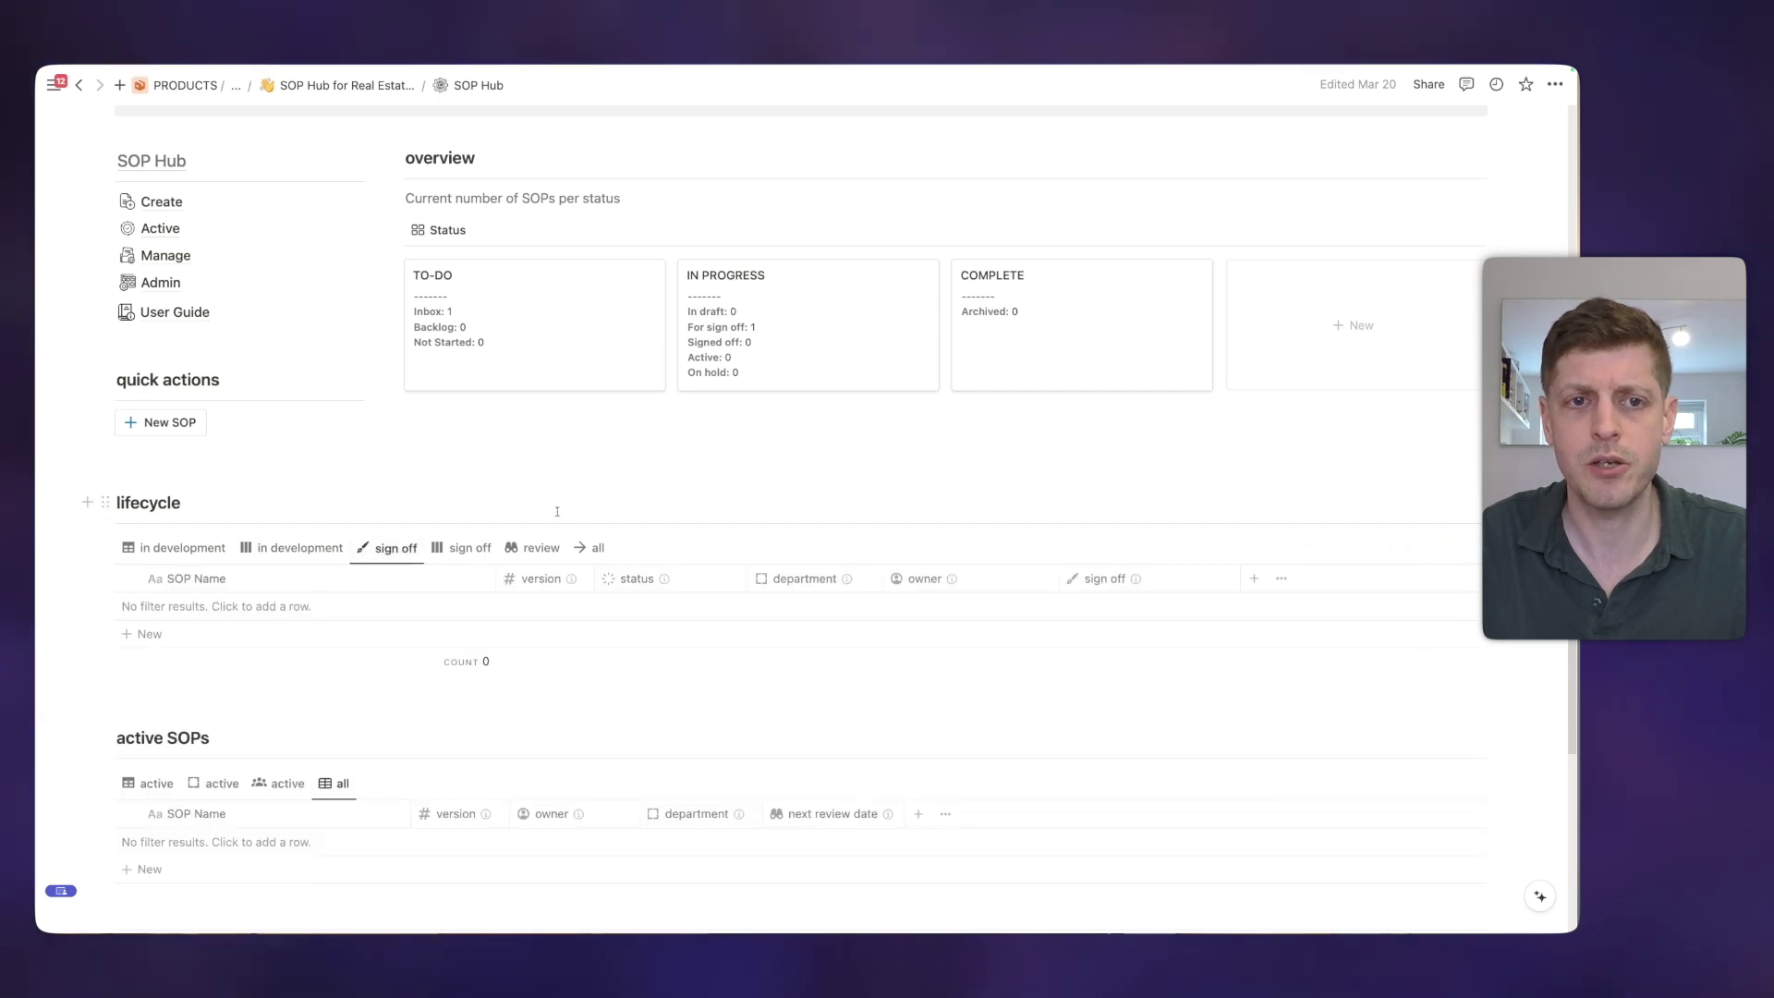
pyautogui.click(462, 548)
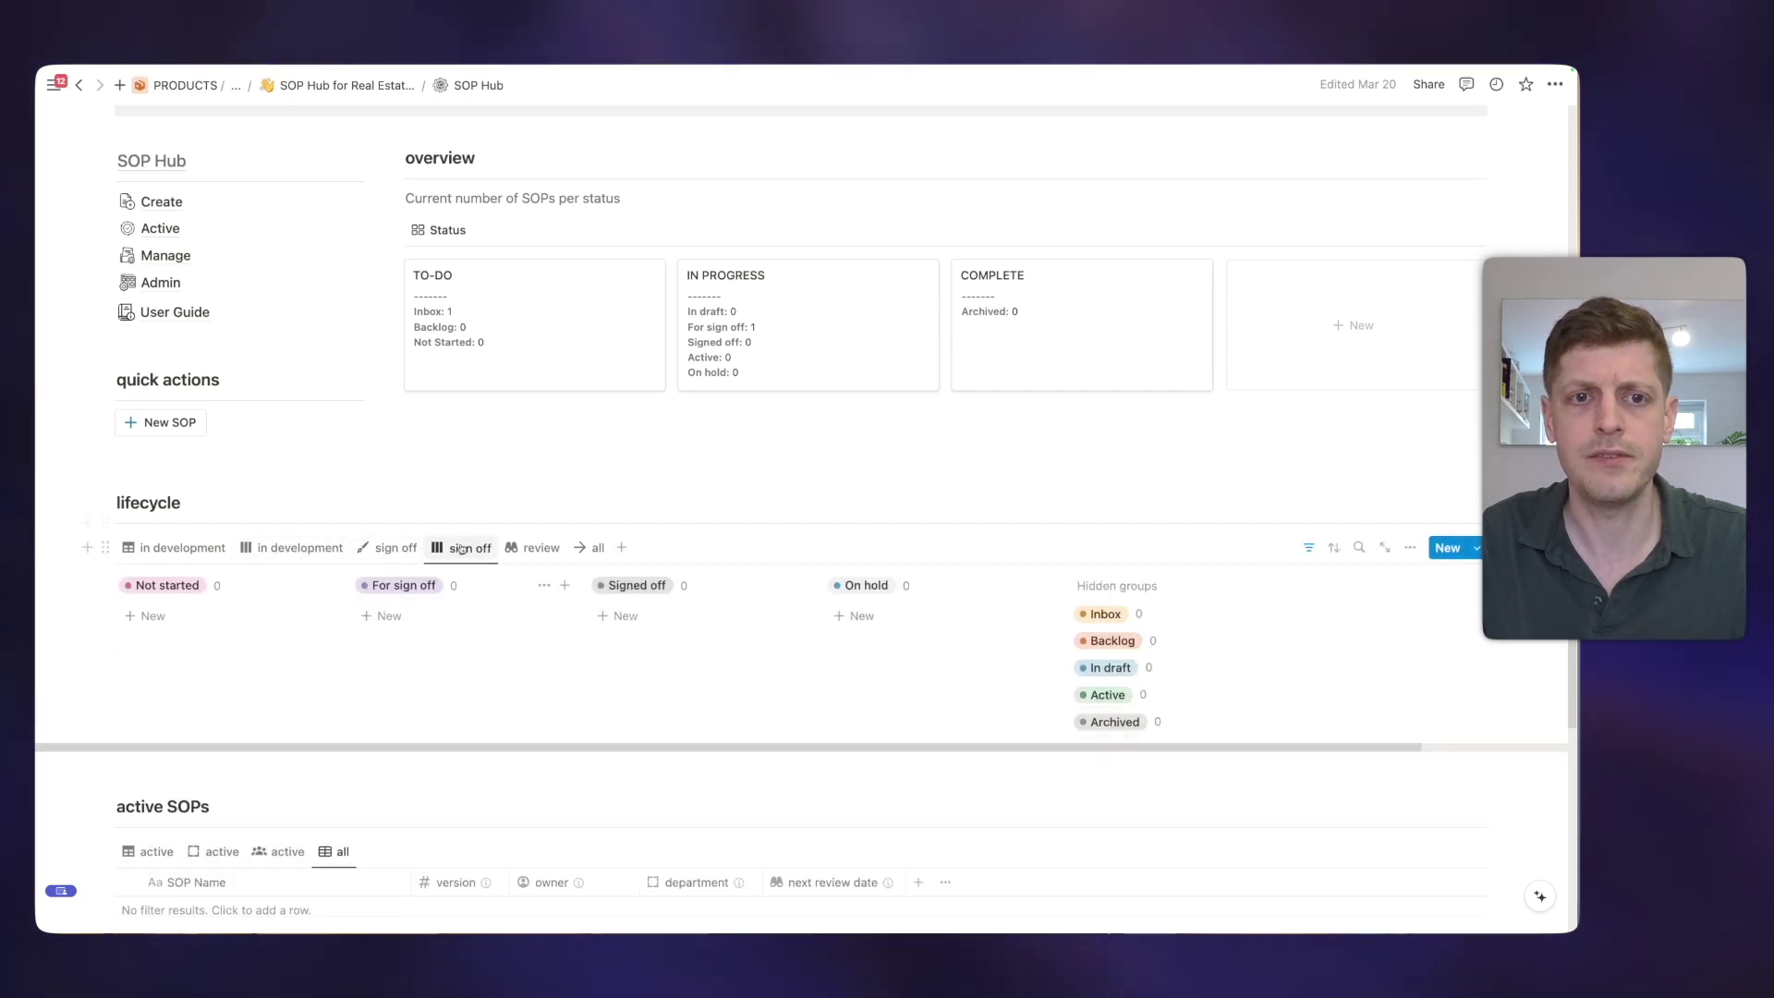
pyautogui.click(527, 547)
pyautogui.click(591, 548)
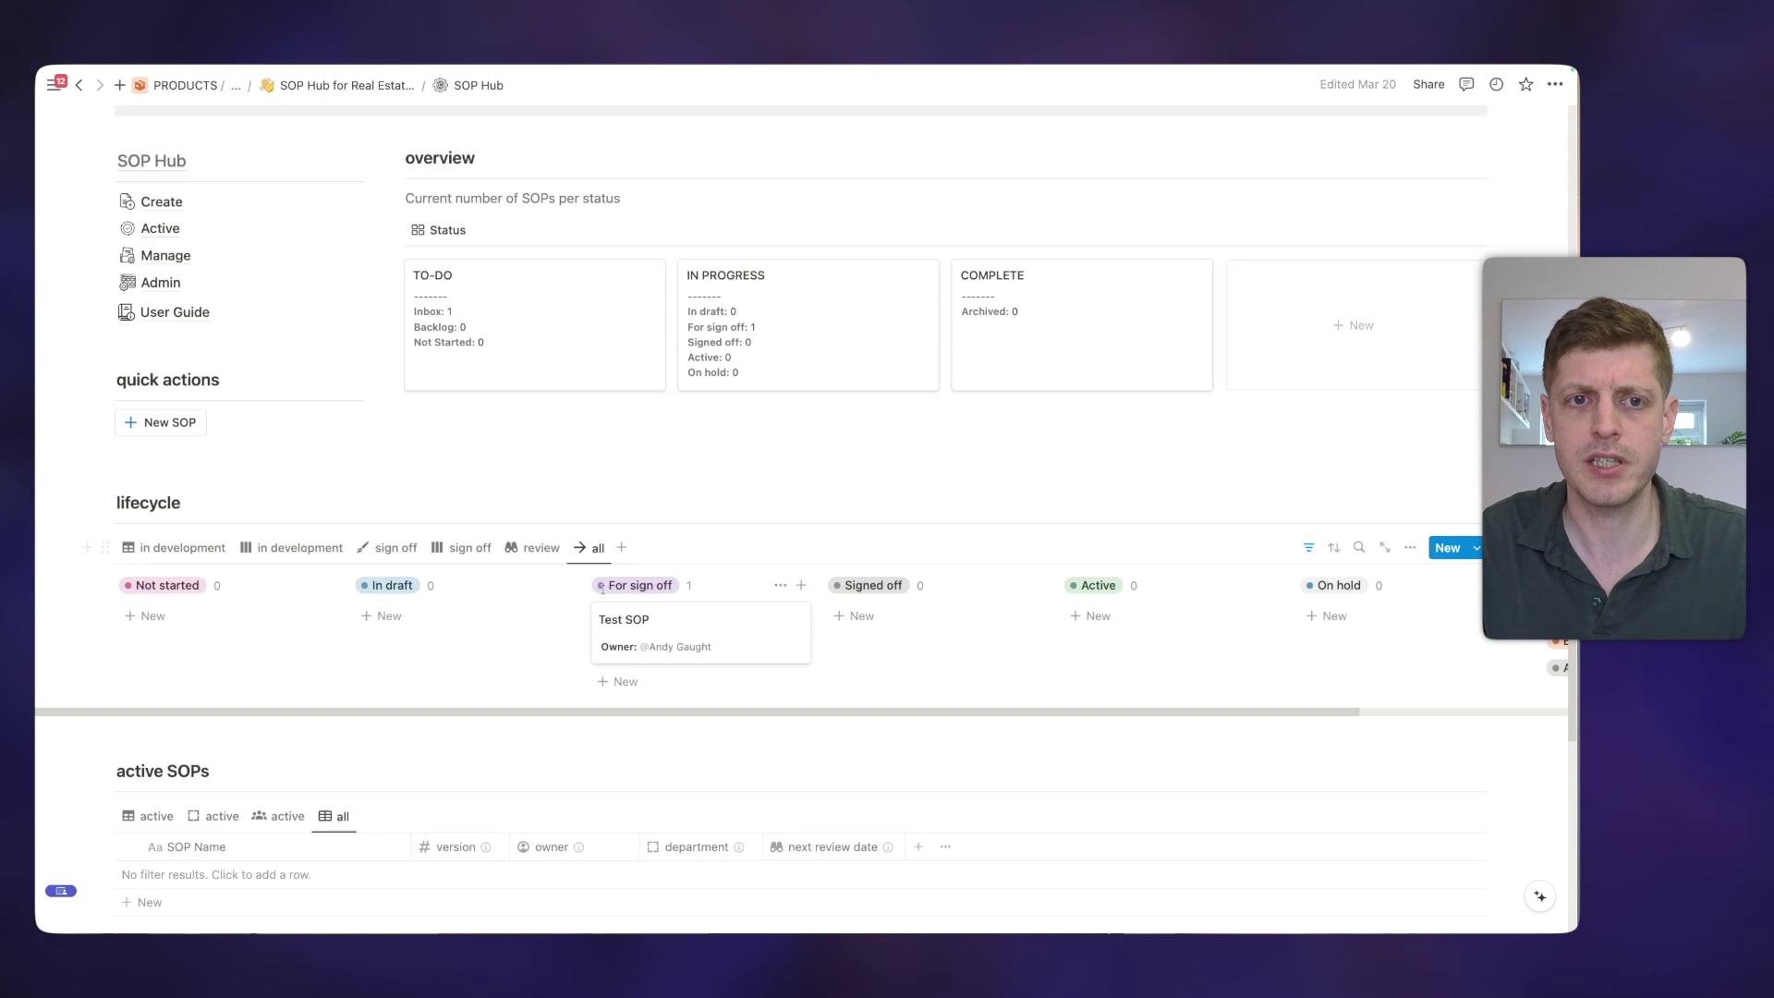
pyautogui.scroll(-5, 577, 614)
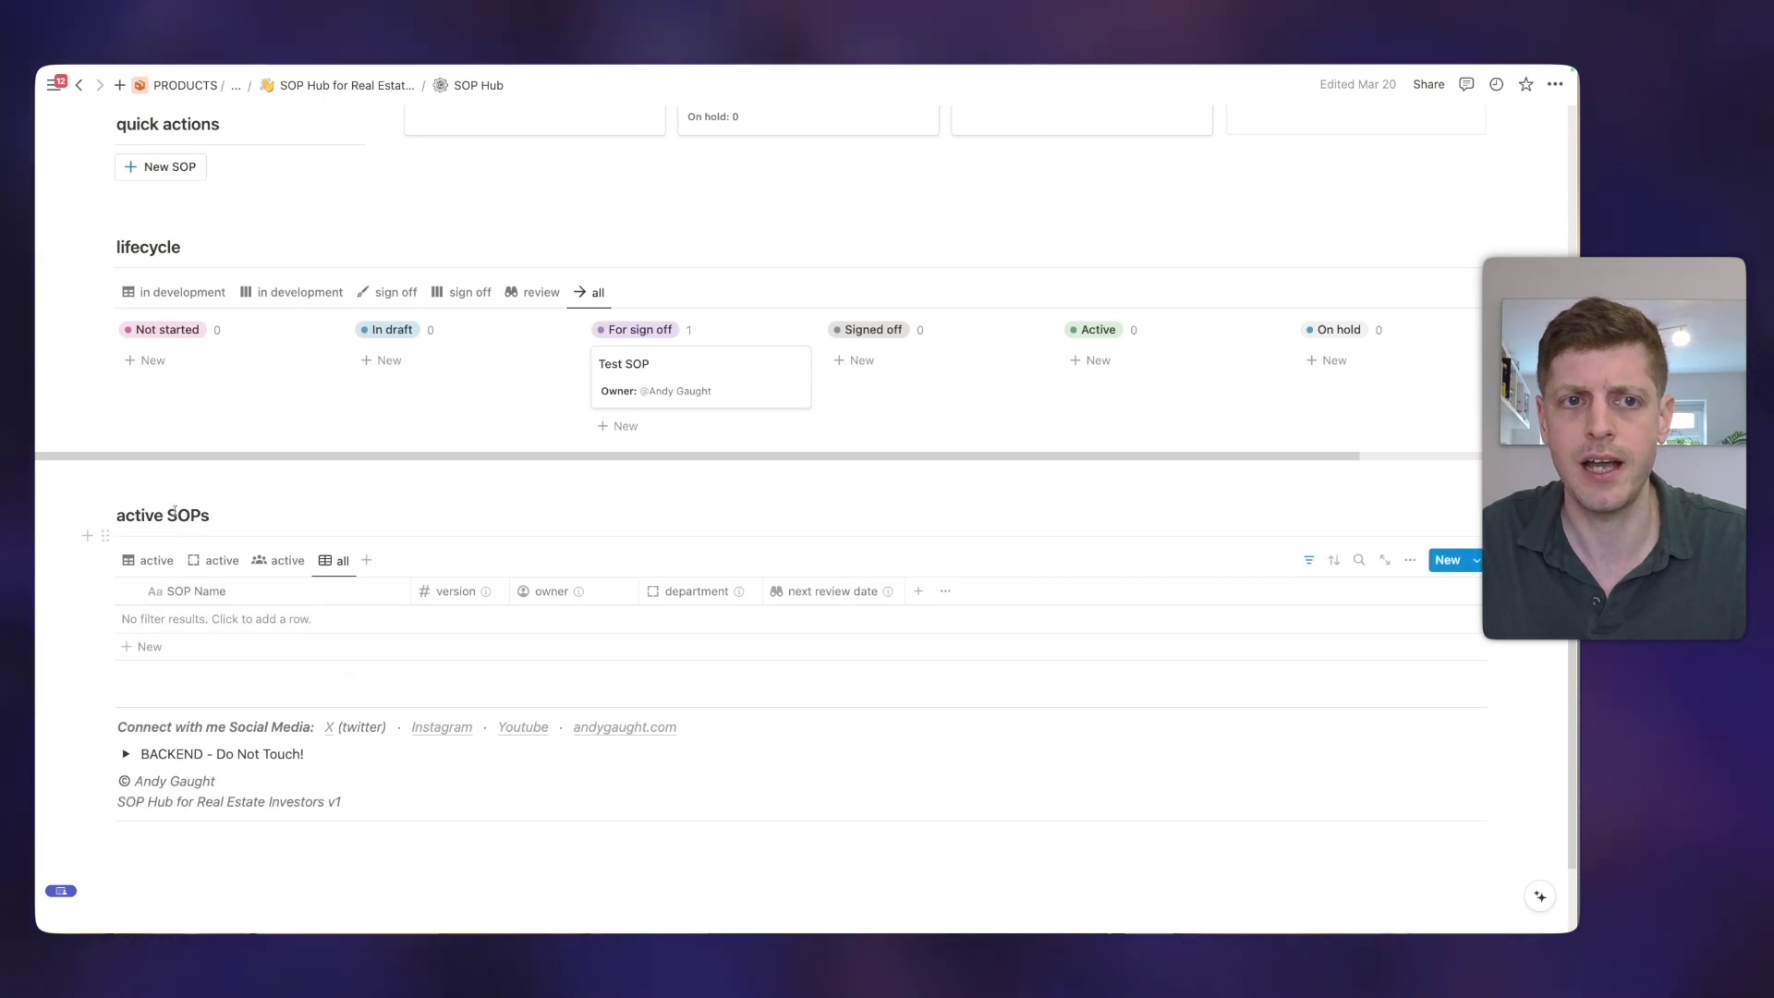
pyautogui.scroll(15, 342, 498)
# Open the SOP Hub Create page and scroll through its inbox, to-do and overview sections.
pyautogui.scroll(-3, 343, 498)
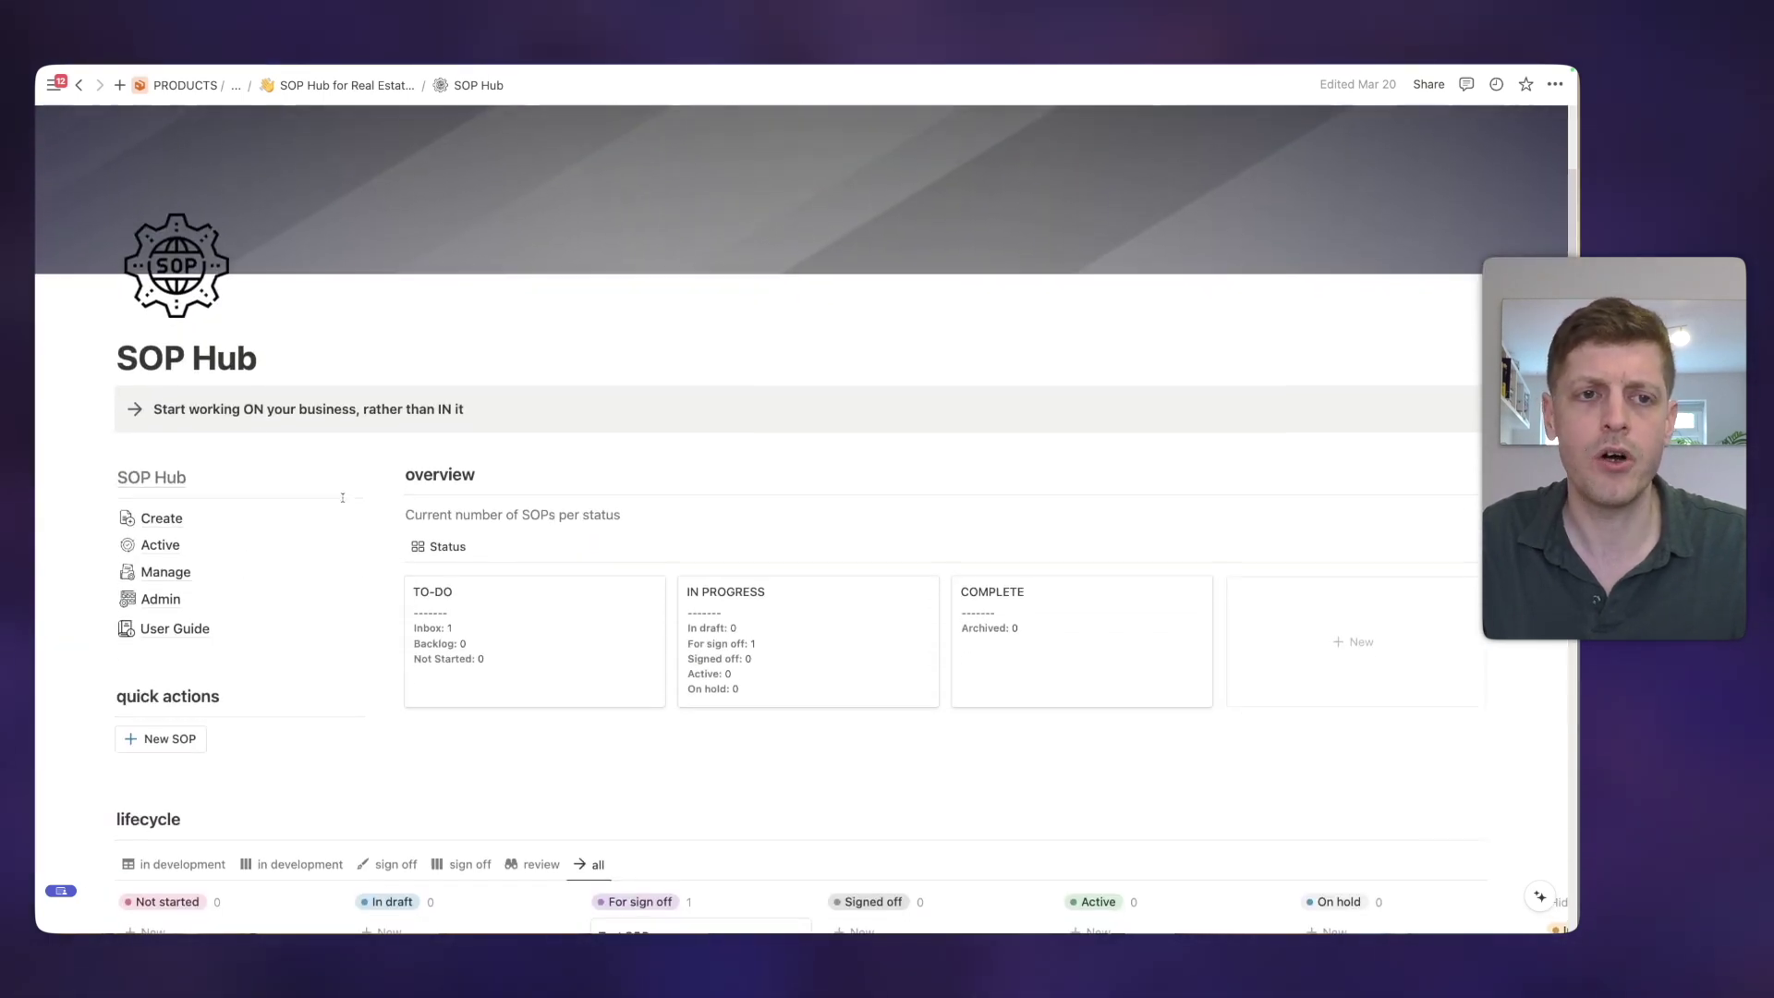
pyautogui.click(343, 503)
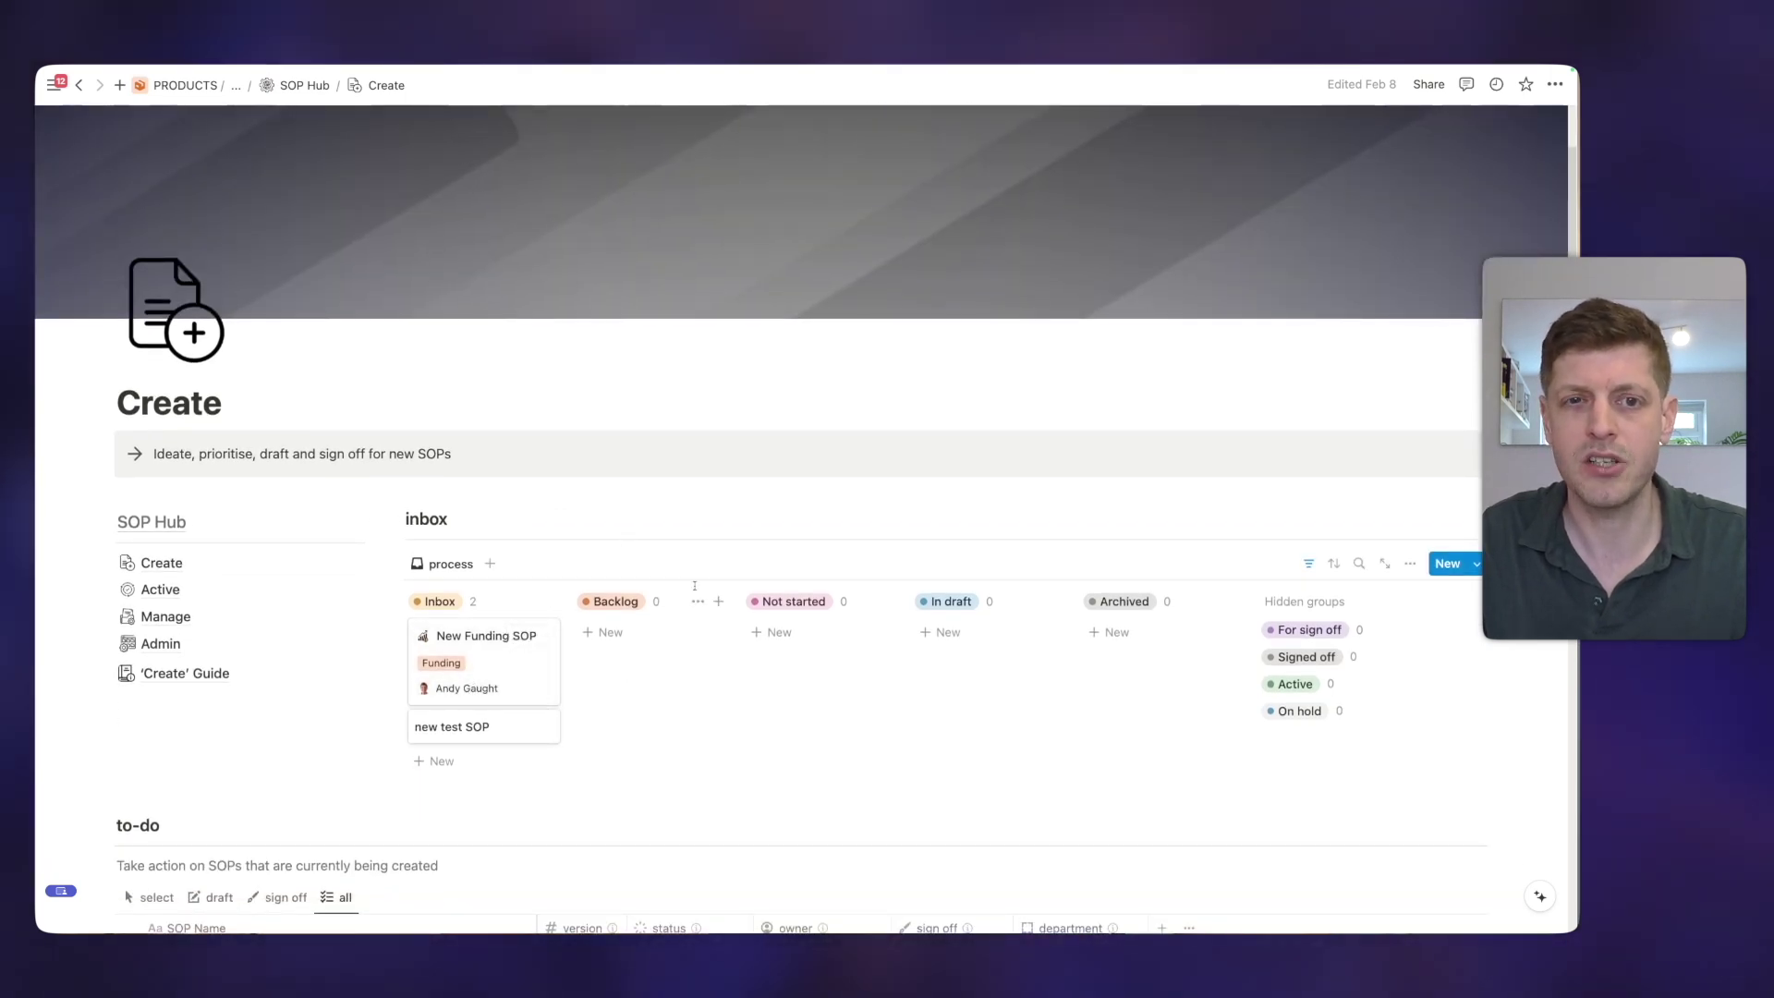
pyautogui.scroll(-1, 724, 653)
pyautogui.scroll(-6, 724, 652)
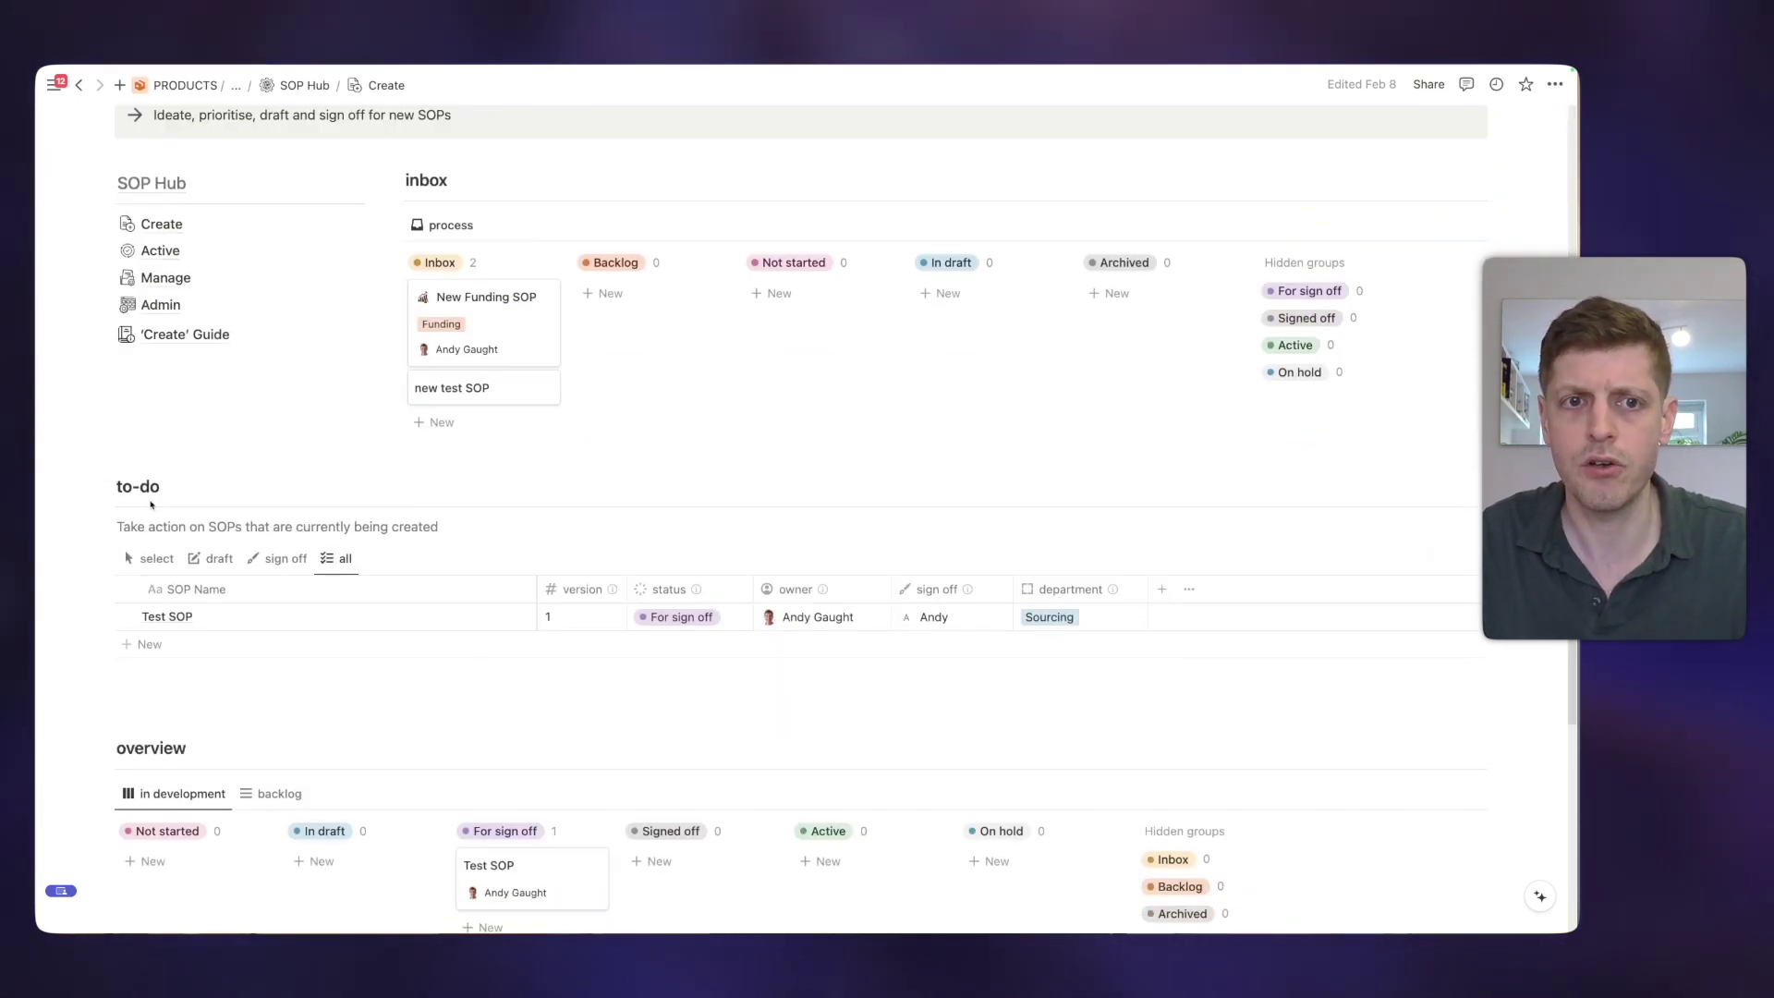
pyautogui.scroll(-5, 444, 425)
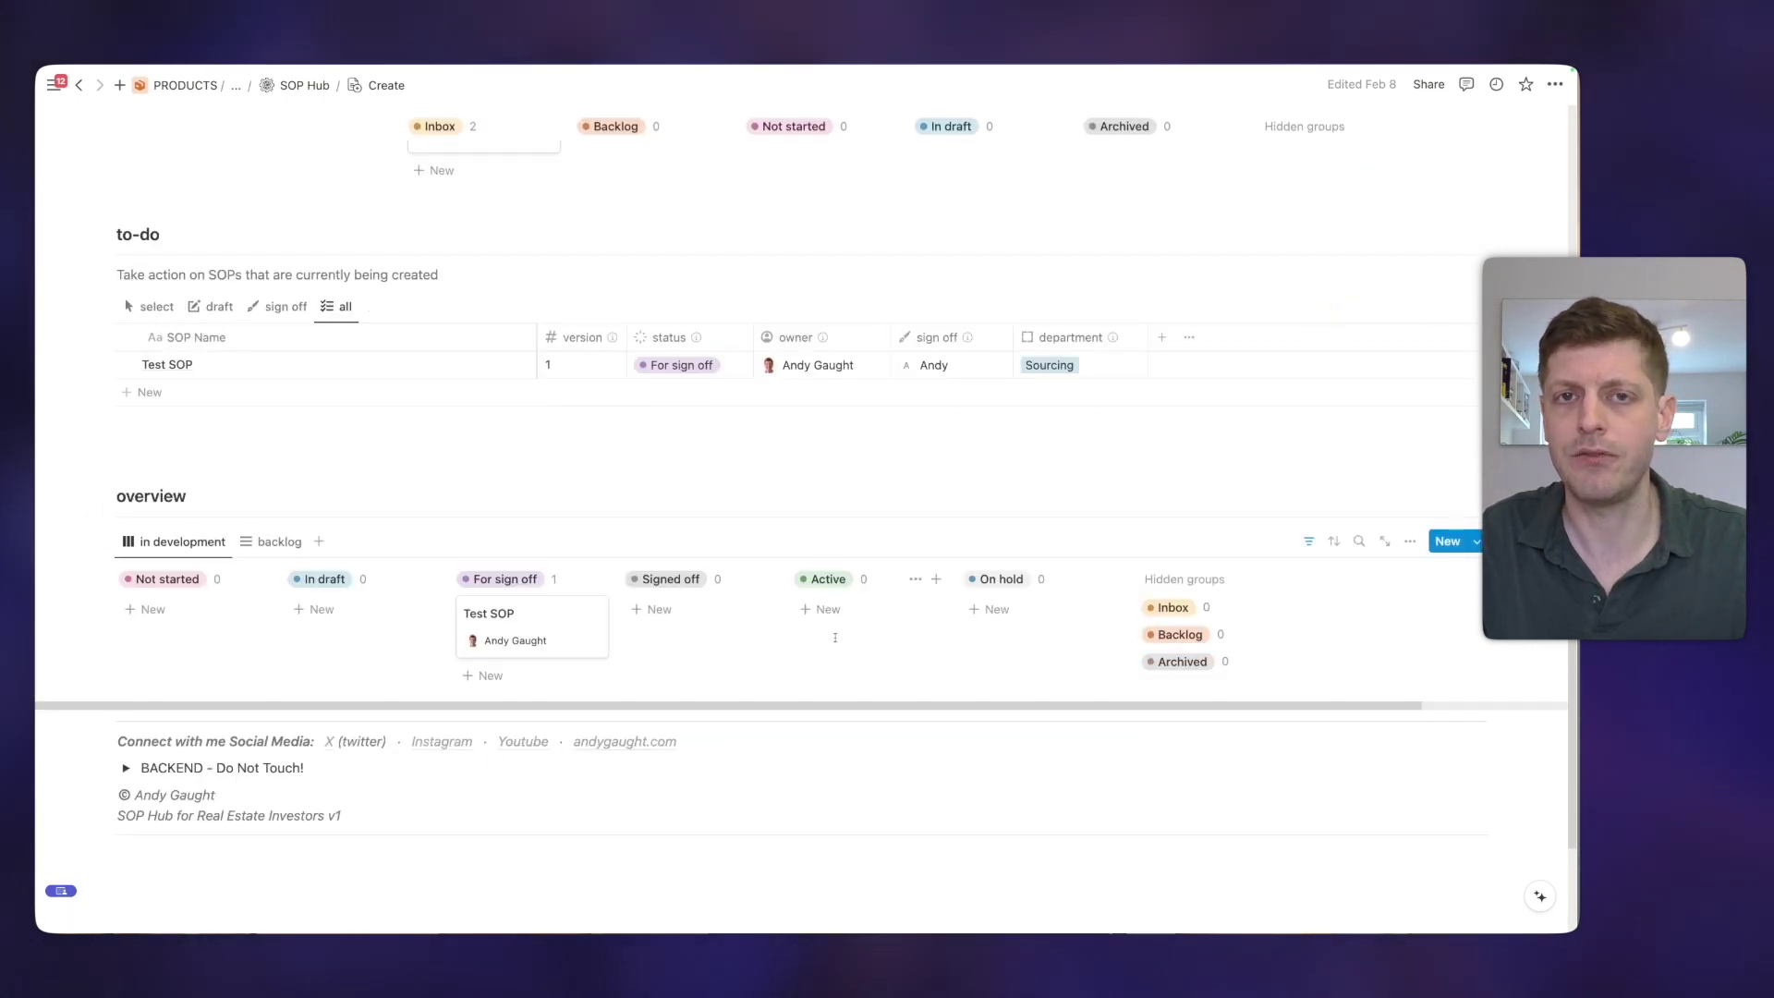
pyautogui.scroll(13, 836, 637)
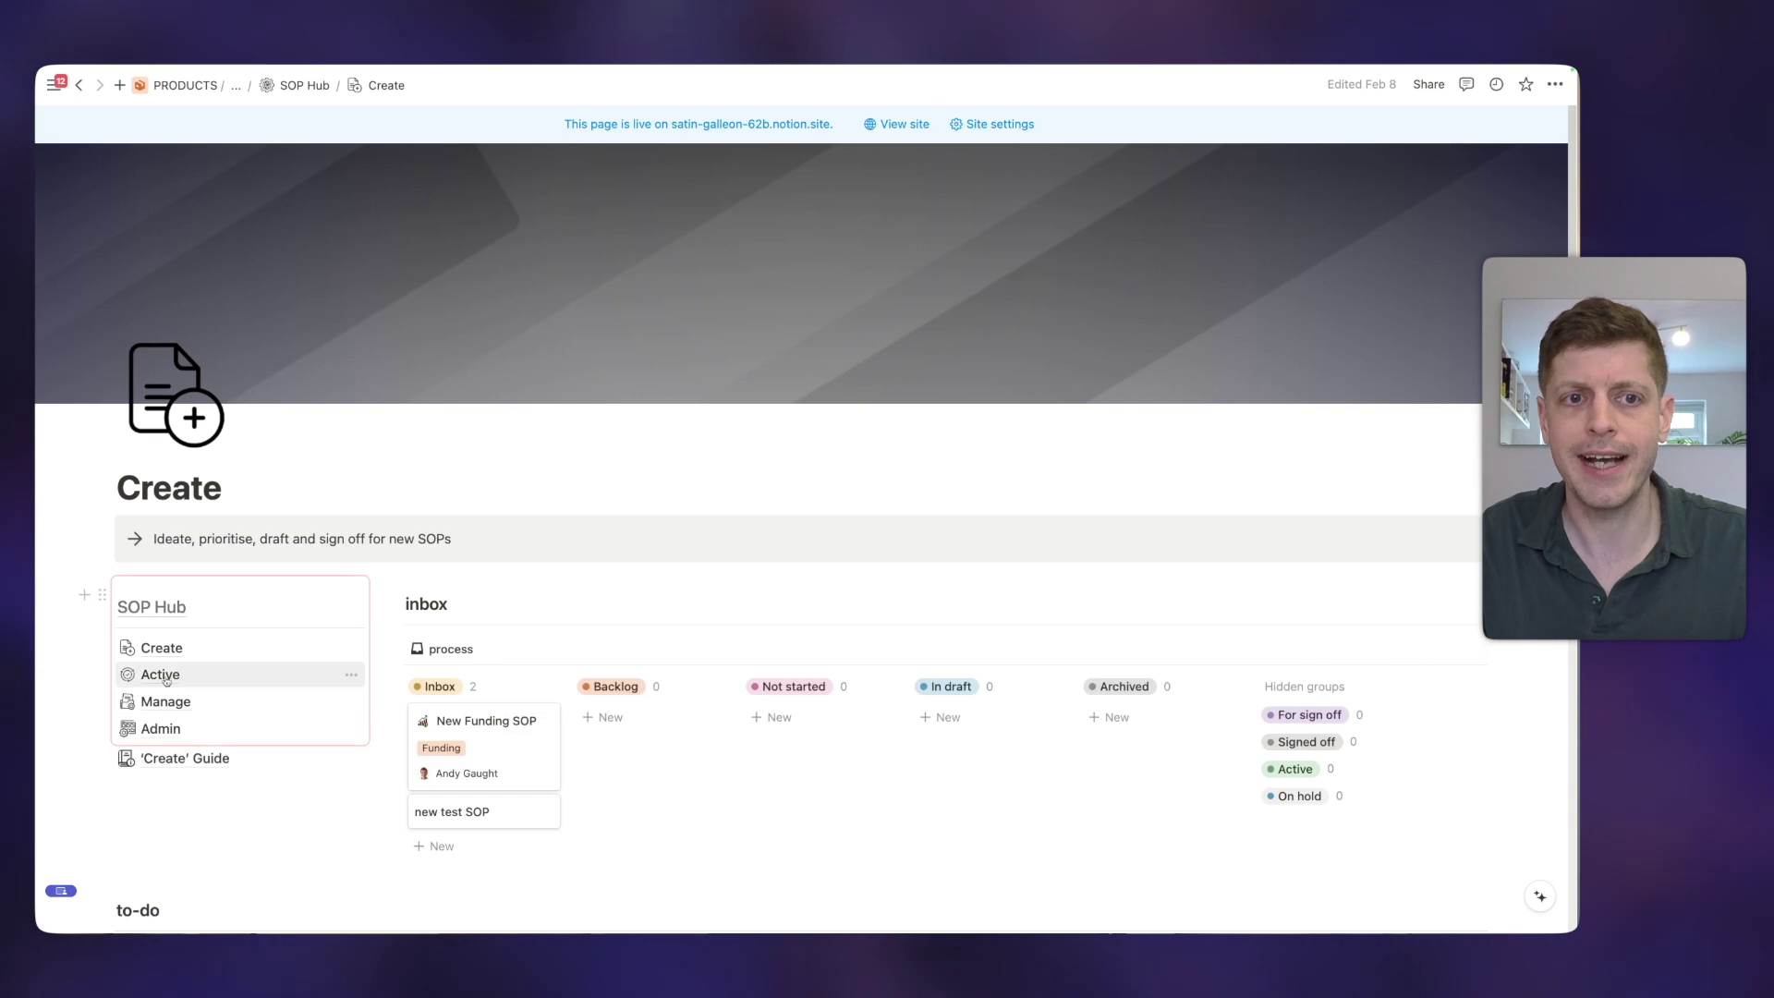
# Check the empty Active page, then open the Manage page with its to-review table.
pyautogui.click(164, 677)
pyautogui.scroll(-3, 539, 595)
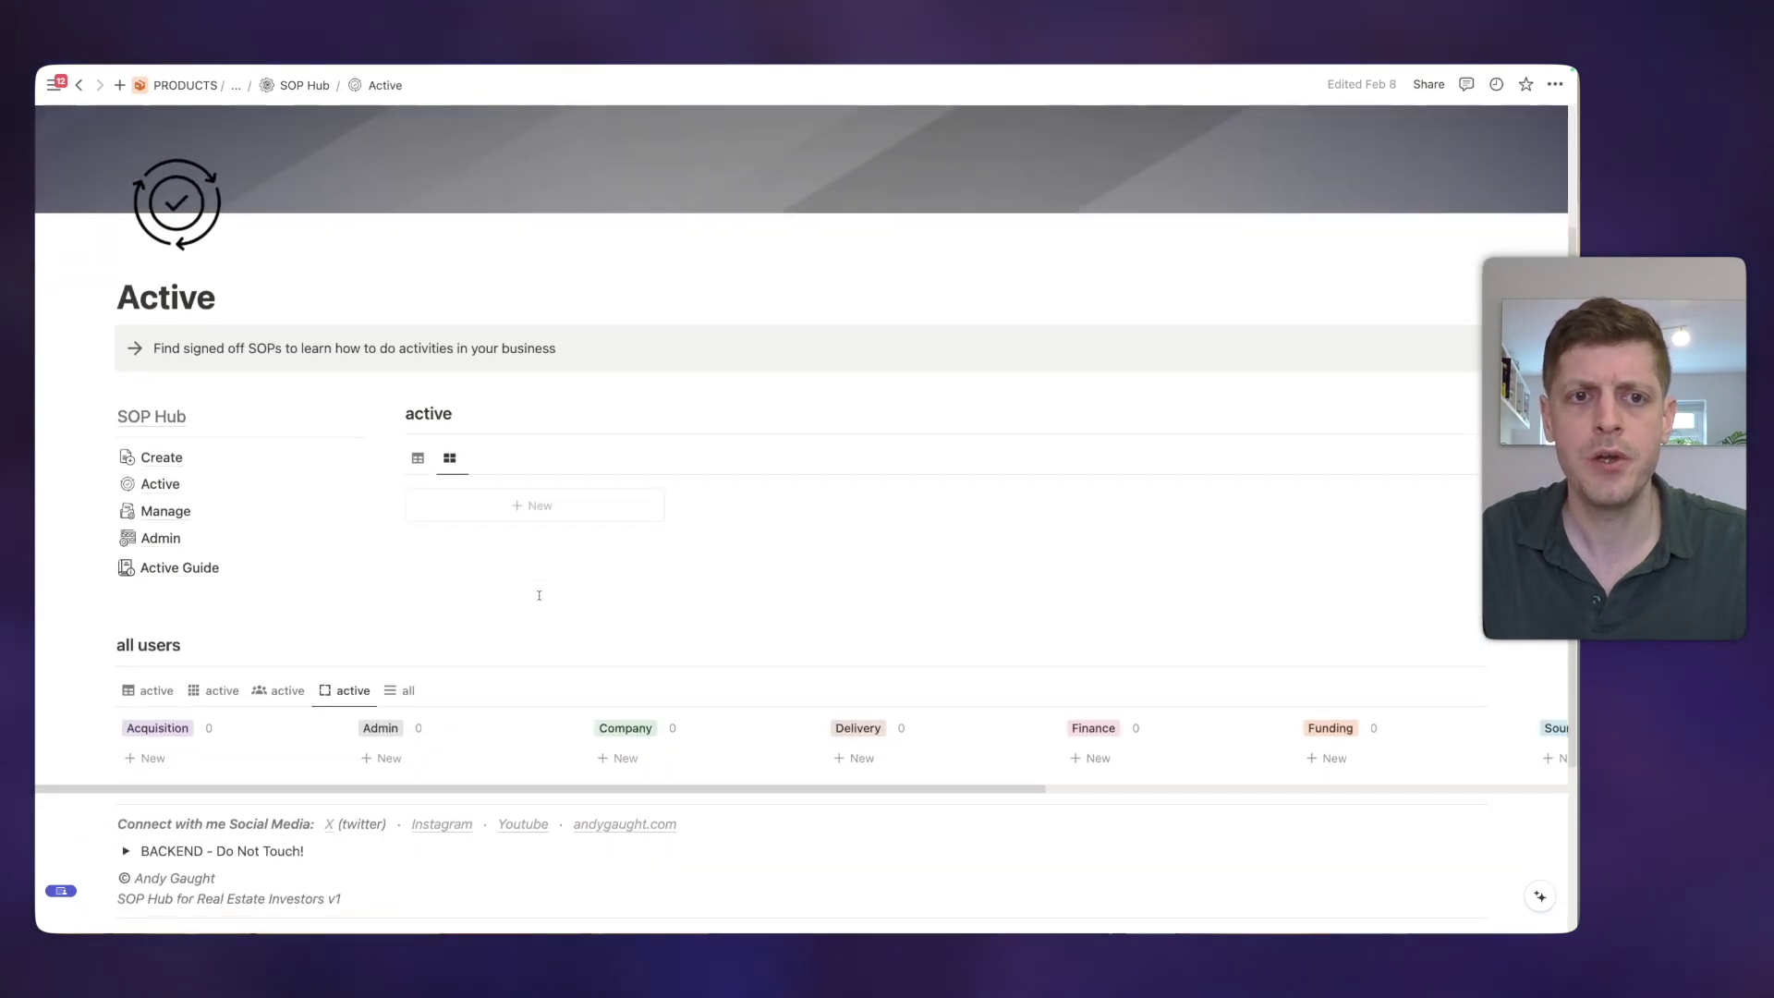
pyautogui.scroll(-1, 539, 595)
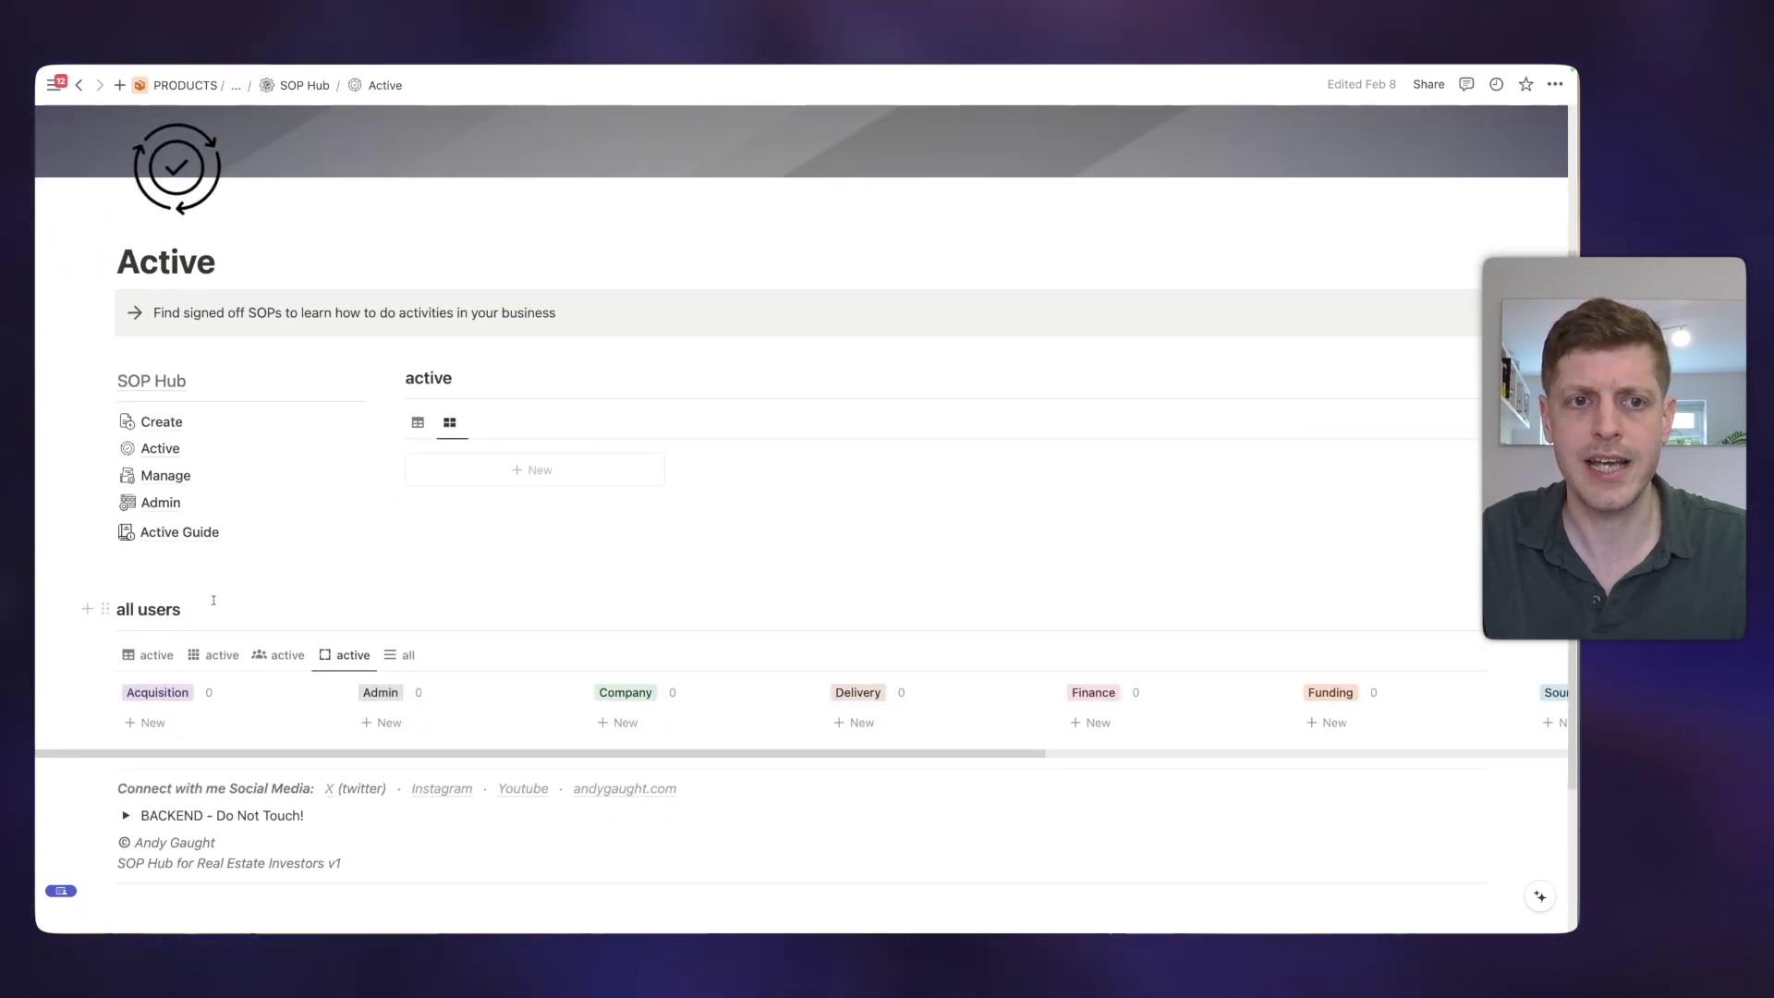
pyautogui.click(165, 475)
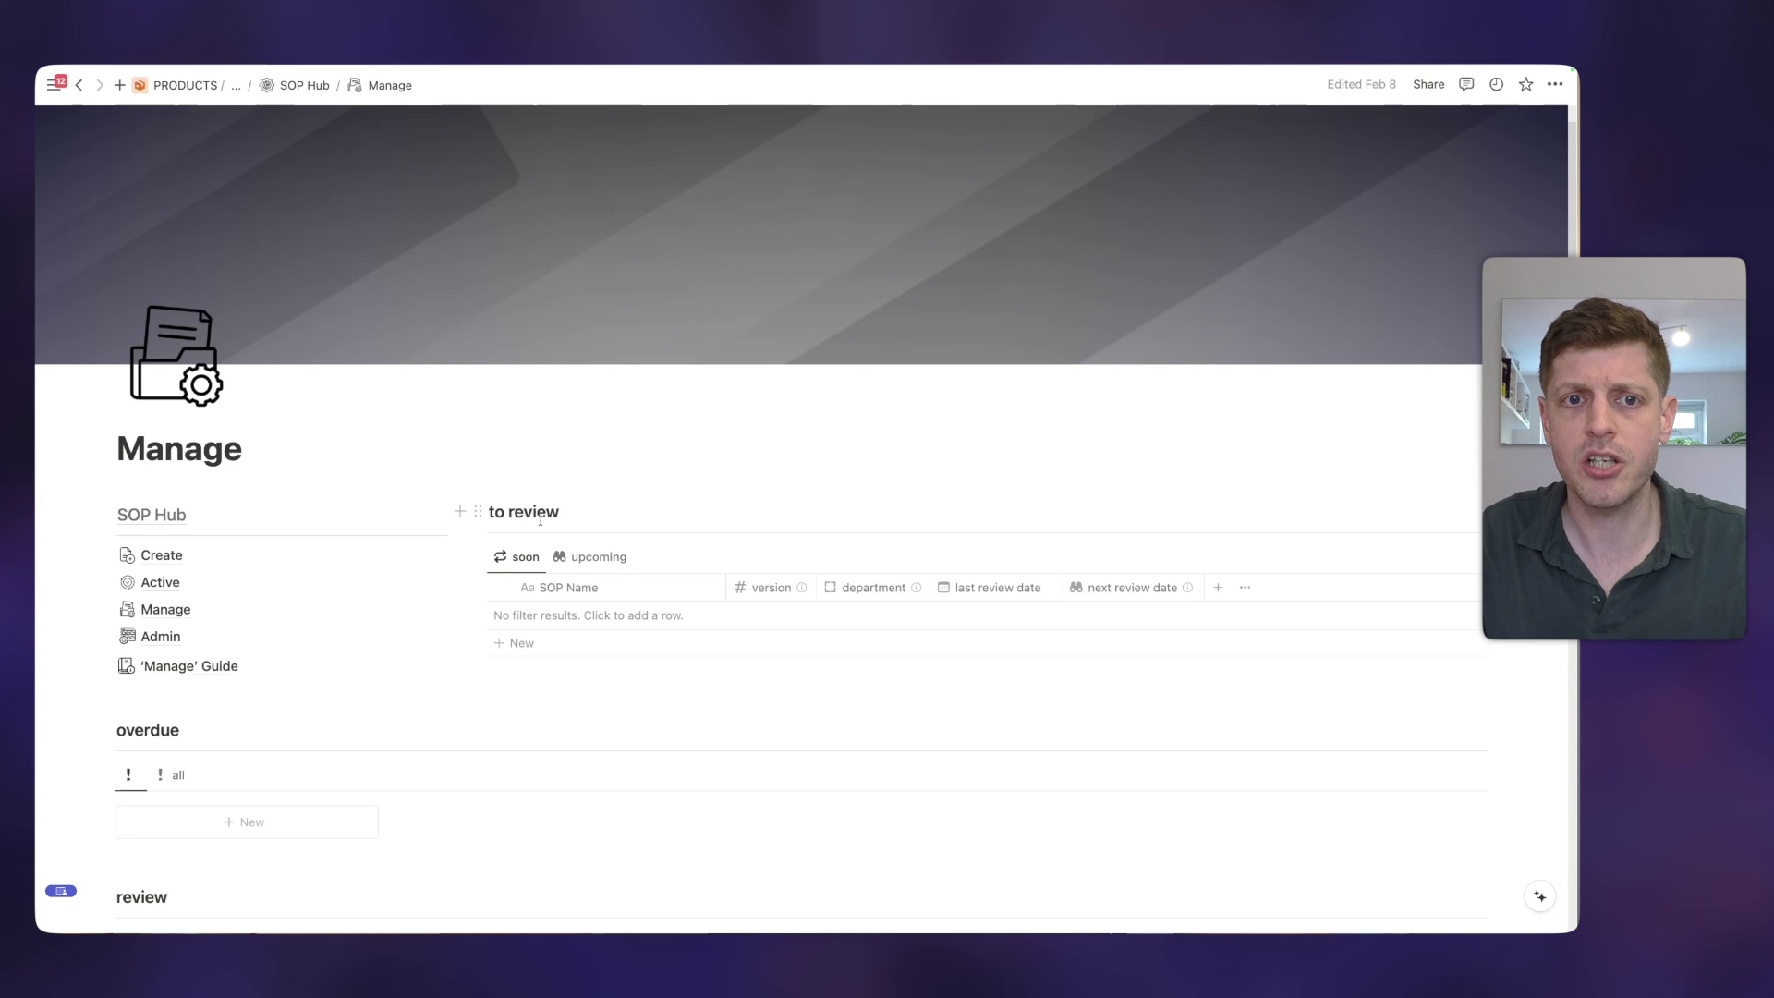
# Add a new SOP entry last reviewed May 2, 2024, with a review frequency of 90 days.
pyautogui.click(522, 644)
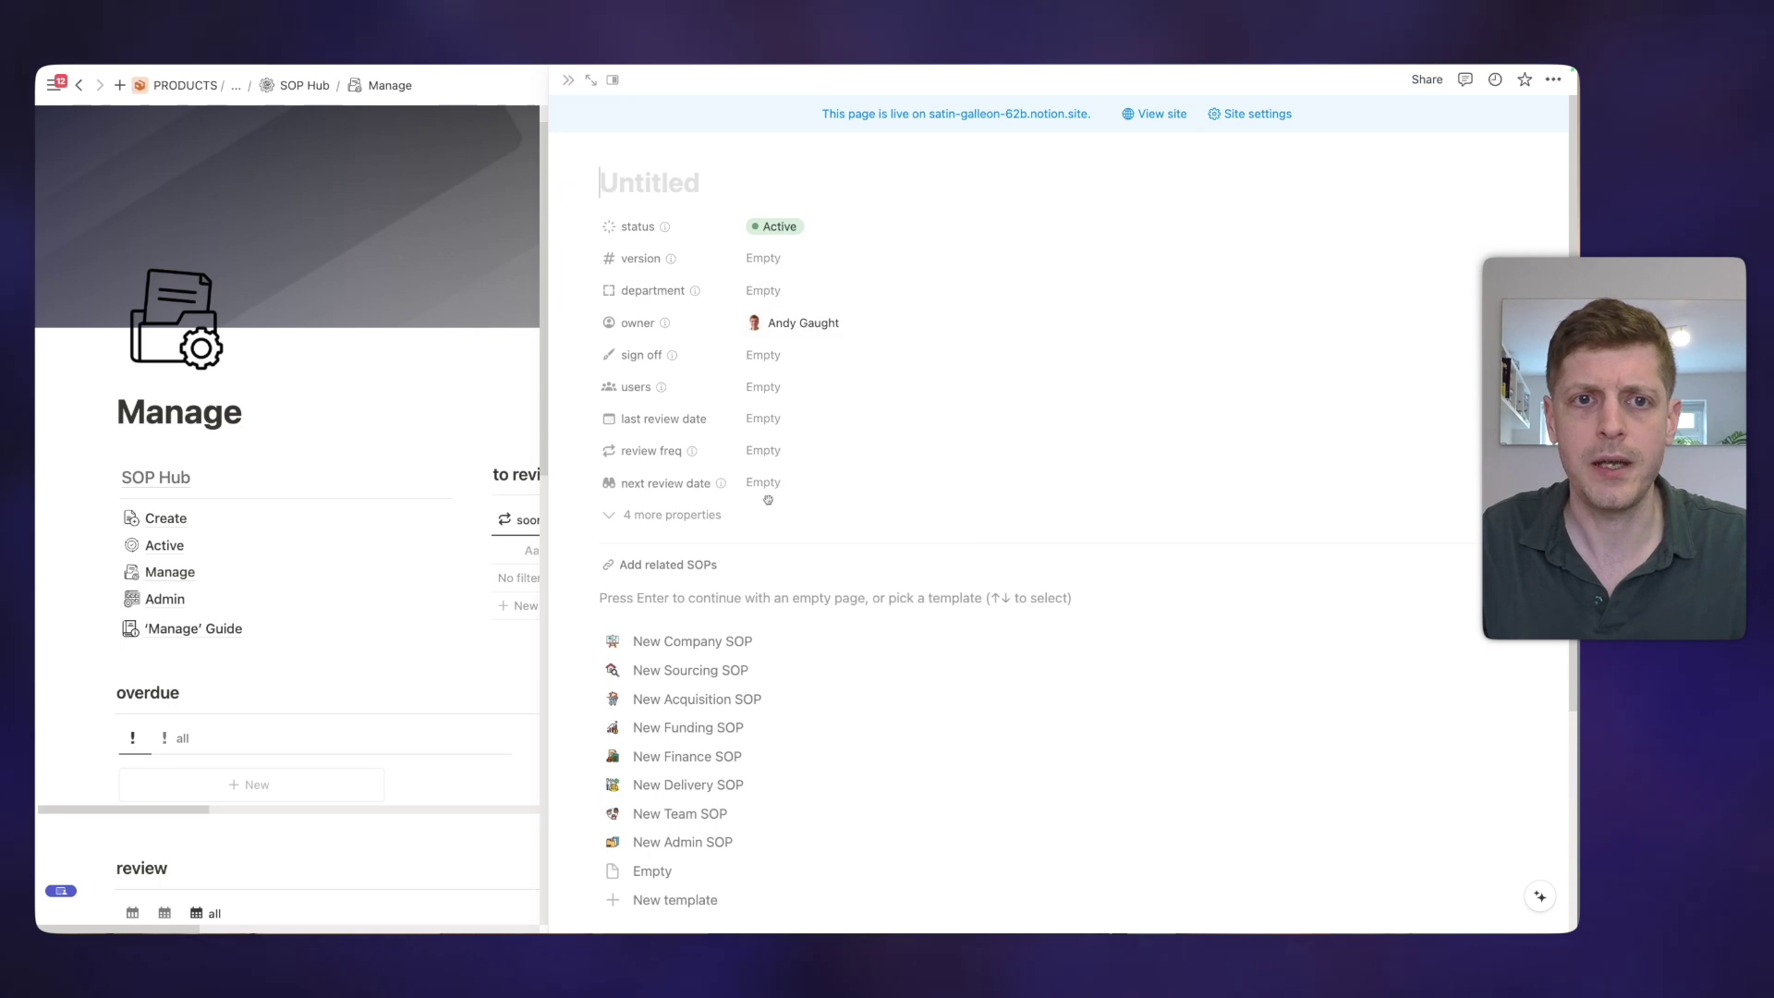
pyautogui.click(753, 421)
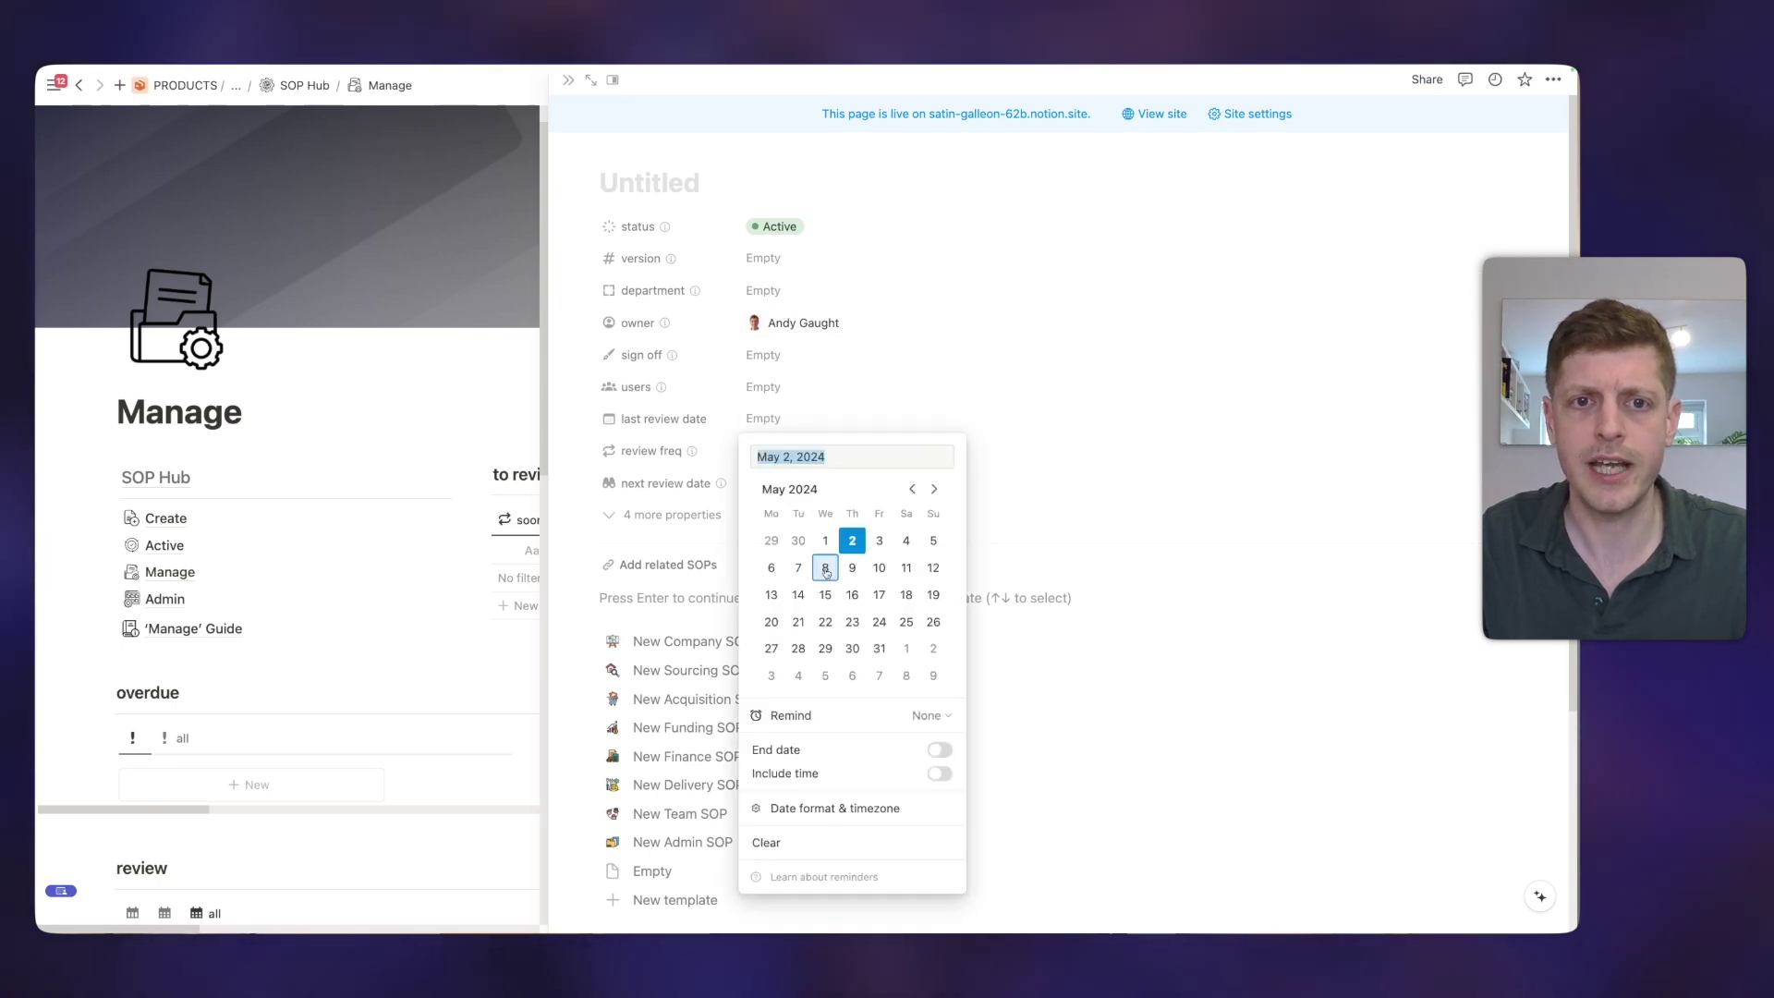
pyautogui.click(851, 545)
pyautogui.click(1031, 377)
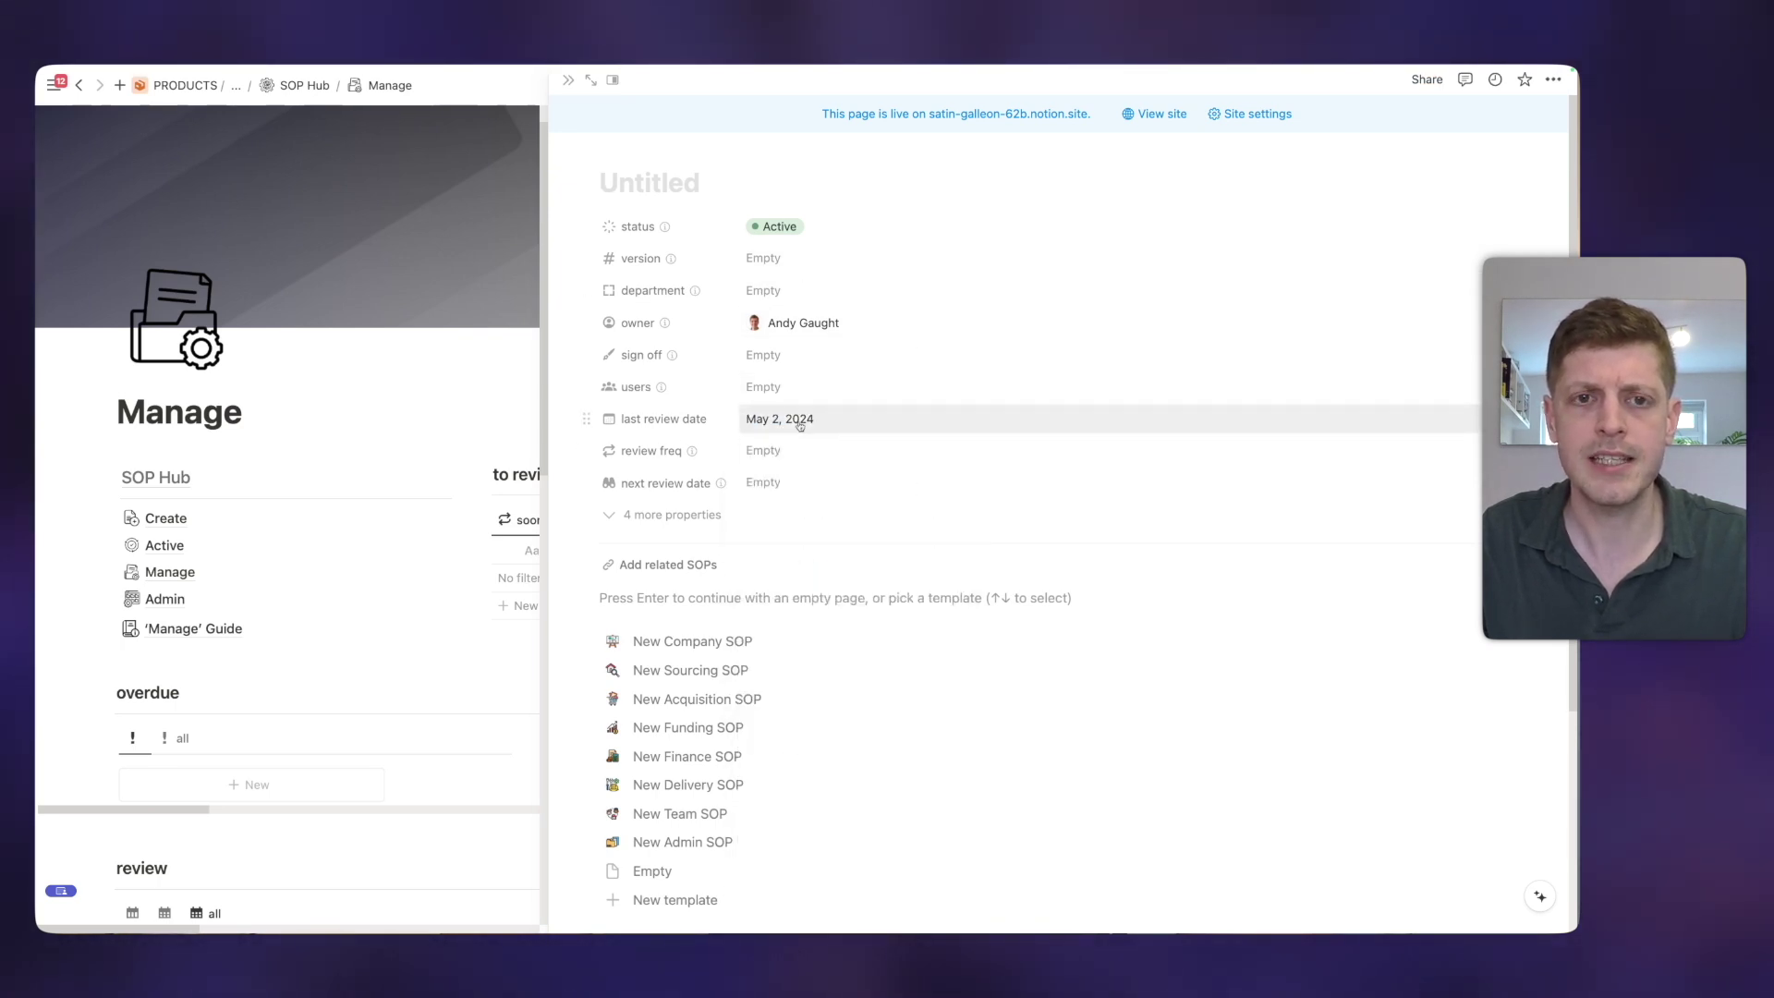
pyautogui.click(785, 446)
pyautogui.write('90')
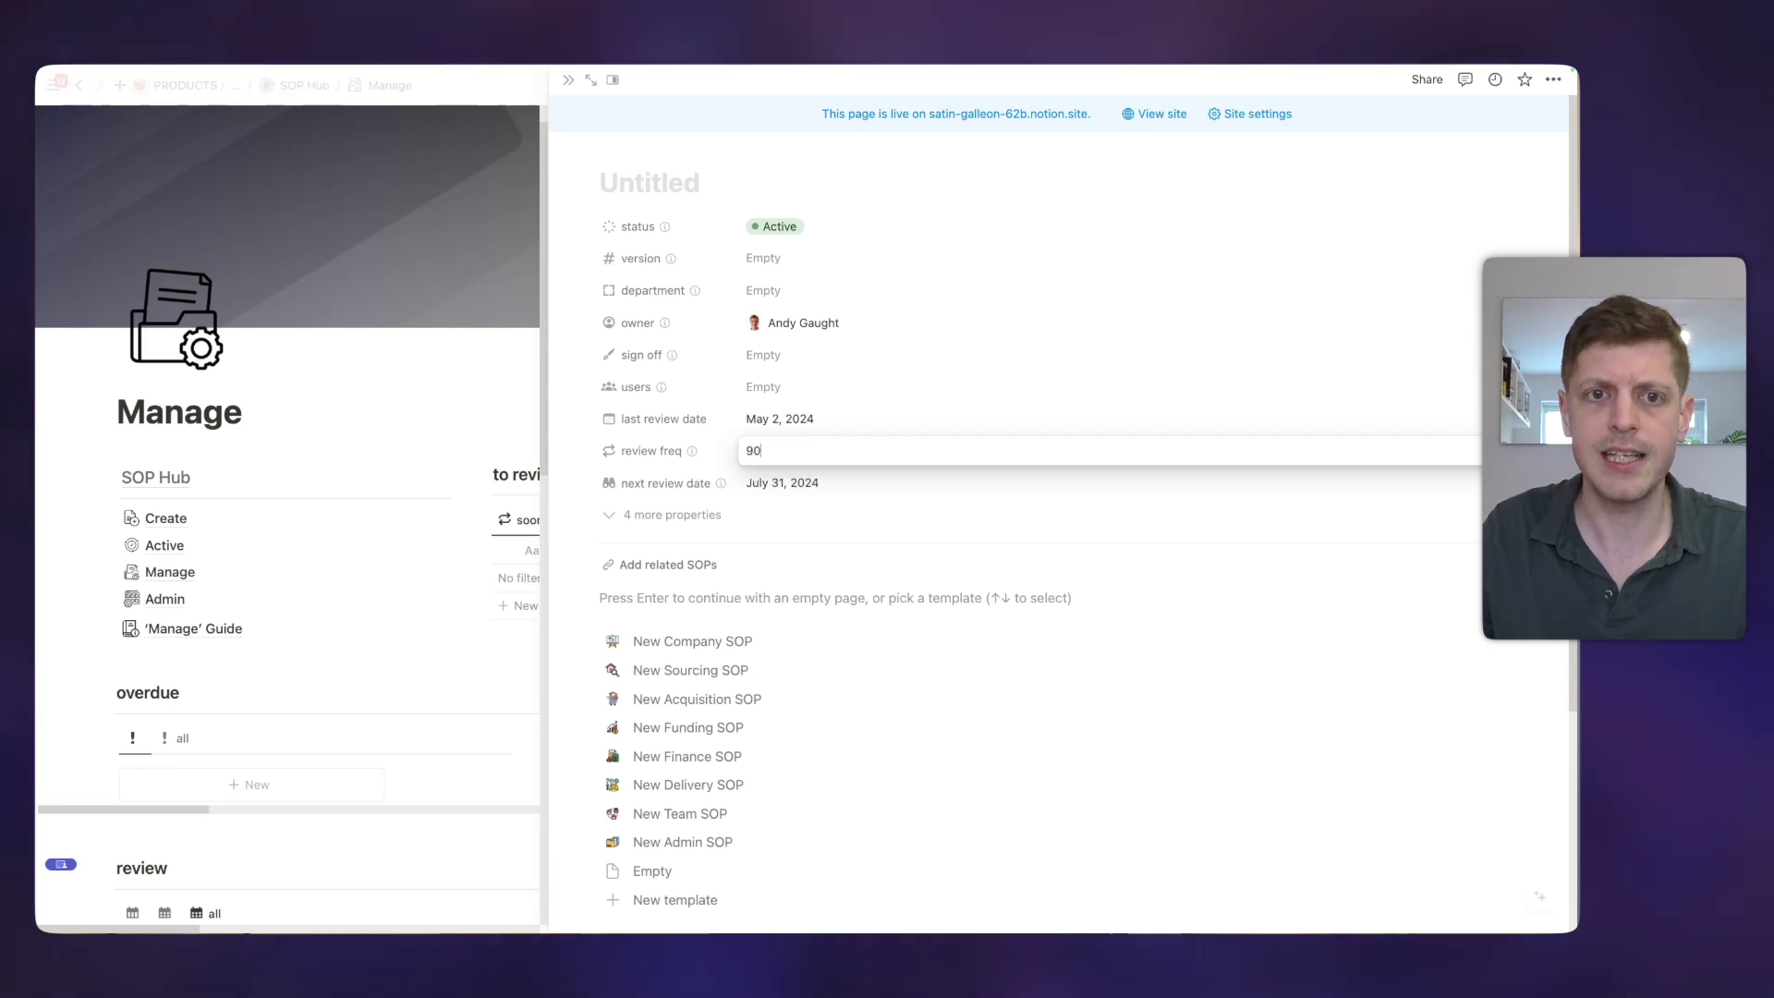
pyautogui.press('Return')
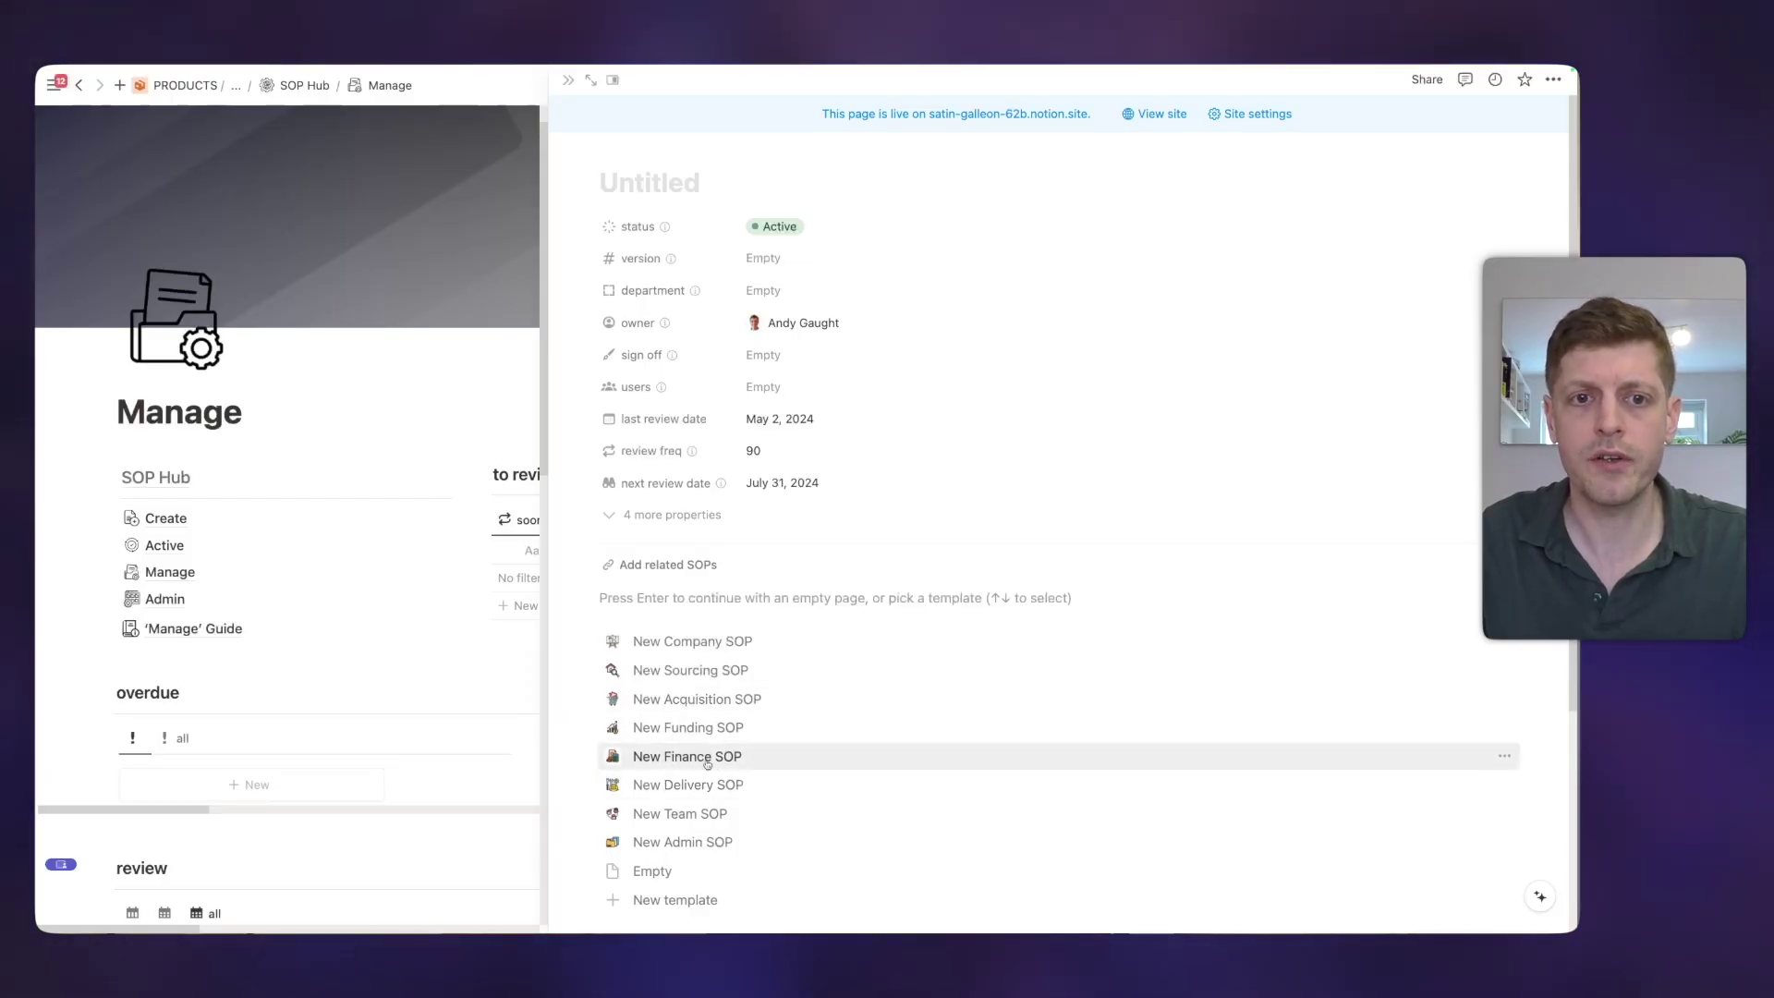
# Apply the New Sourcing SOP template and look through its sections down to the Checklist.
pyautogui.click(691, 670)
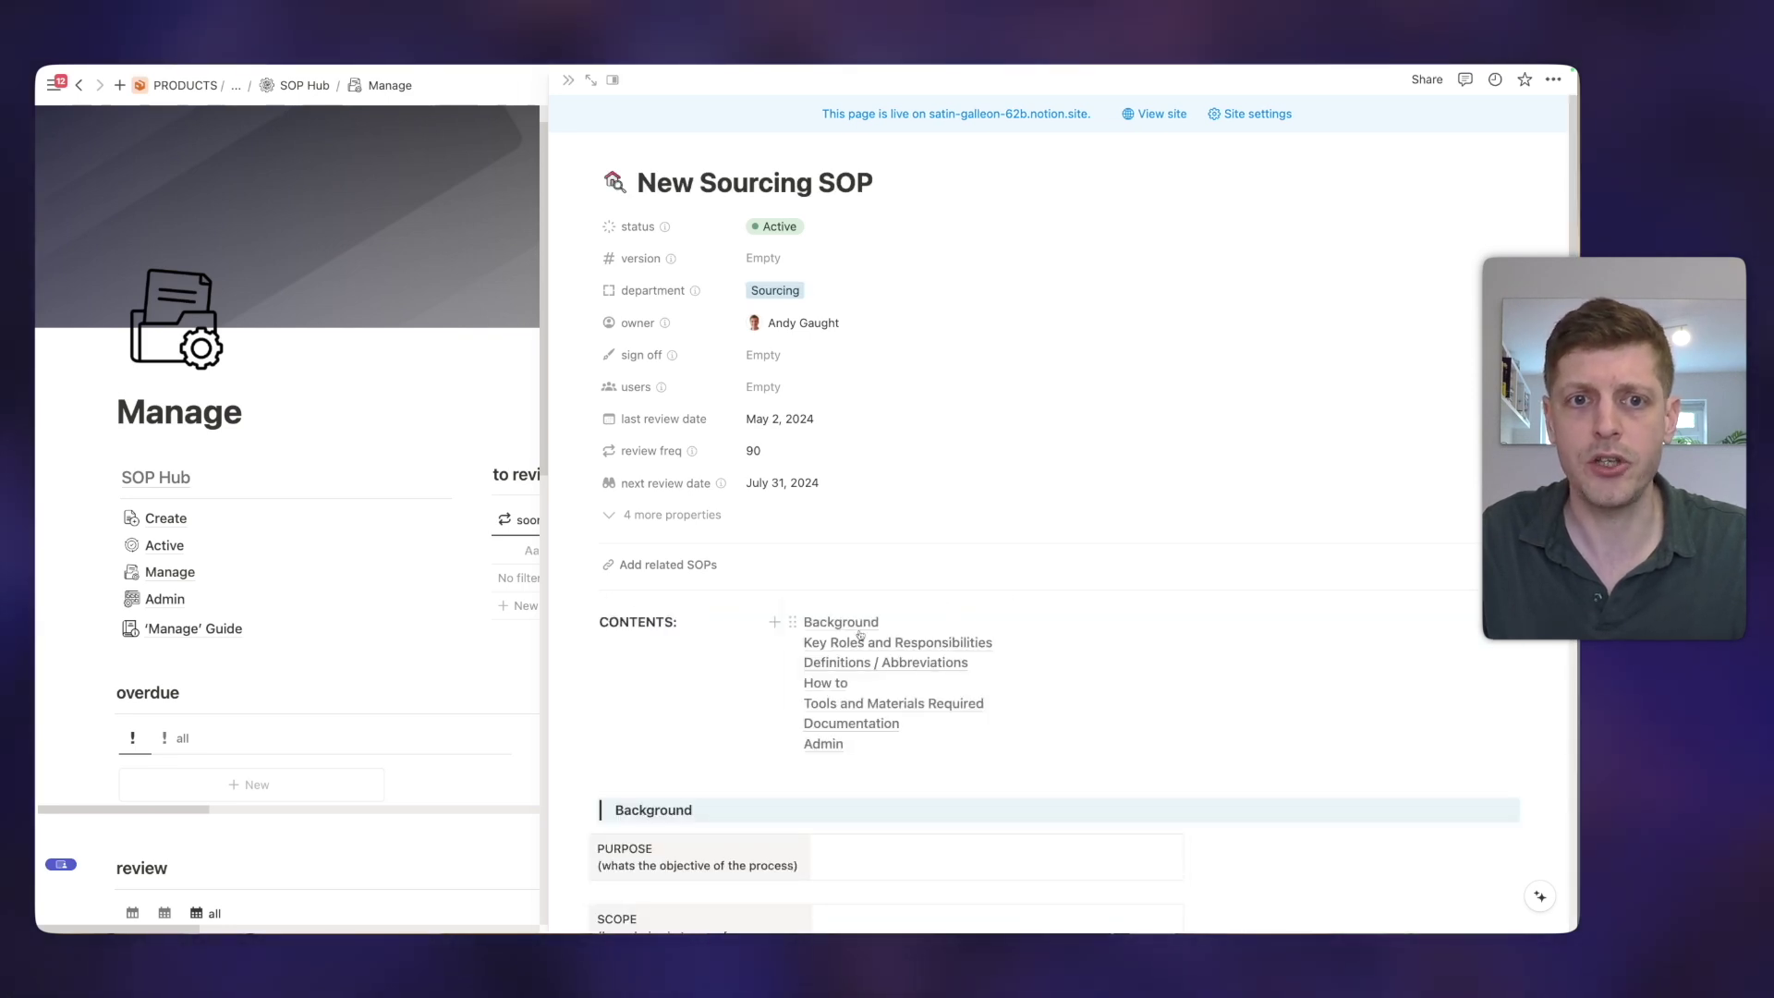
pyautogui.scroll(-3, 873, 619)
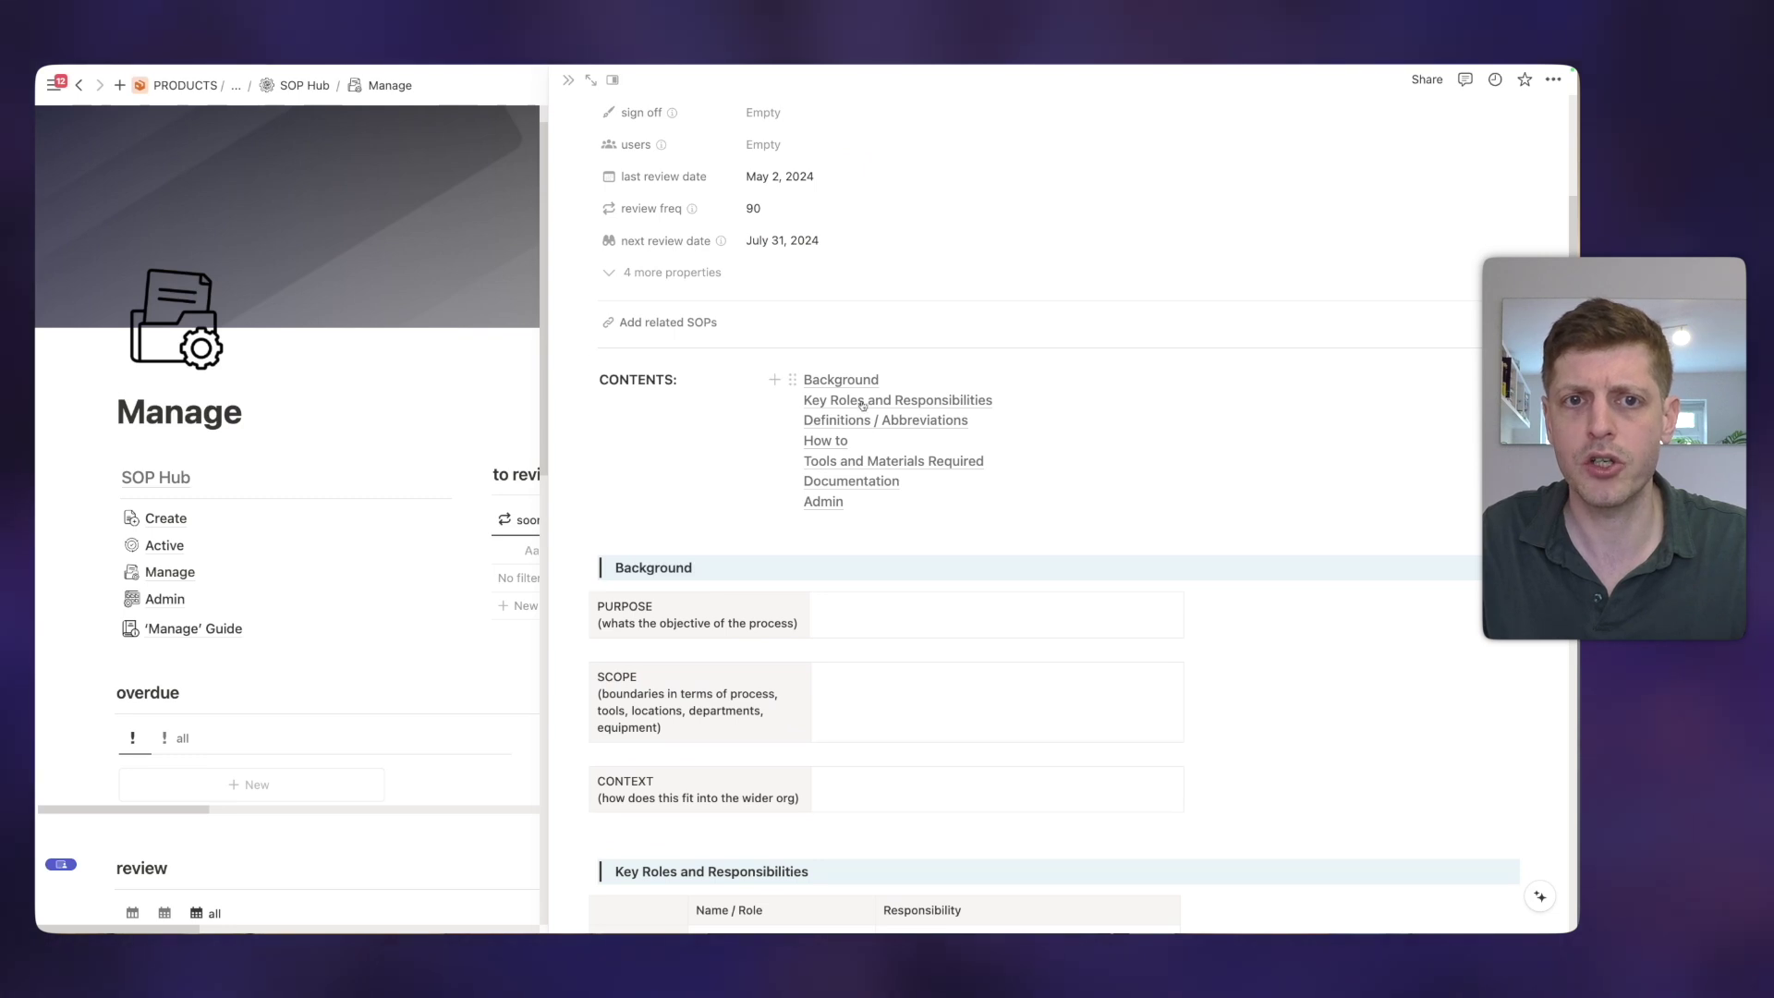
pyautogui.scroll(-1, 858, 426)
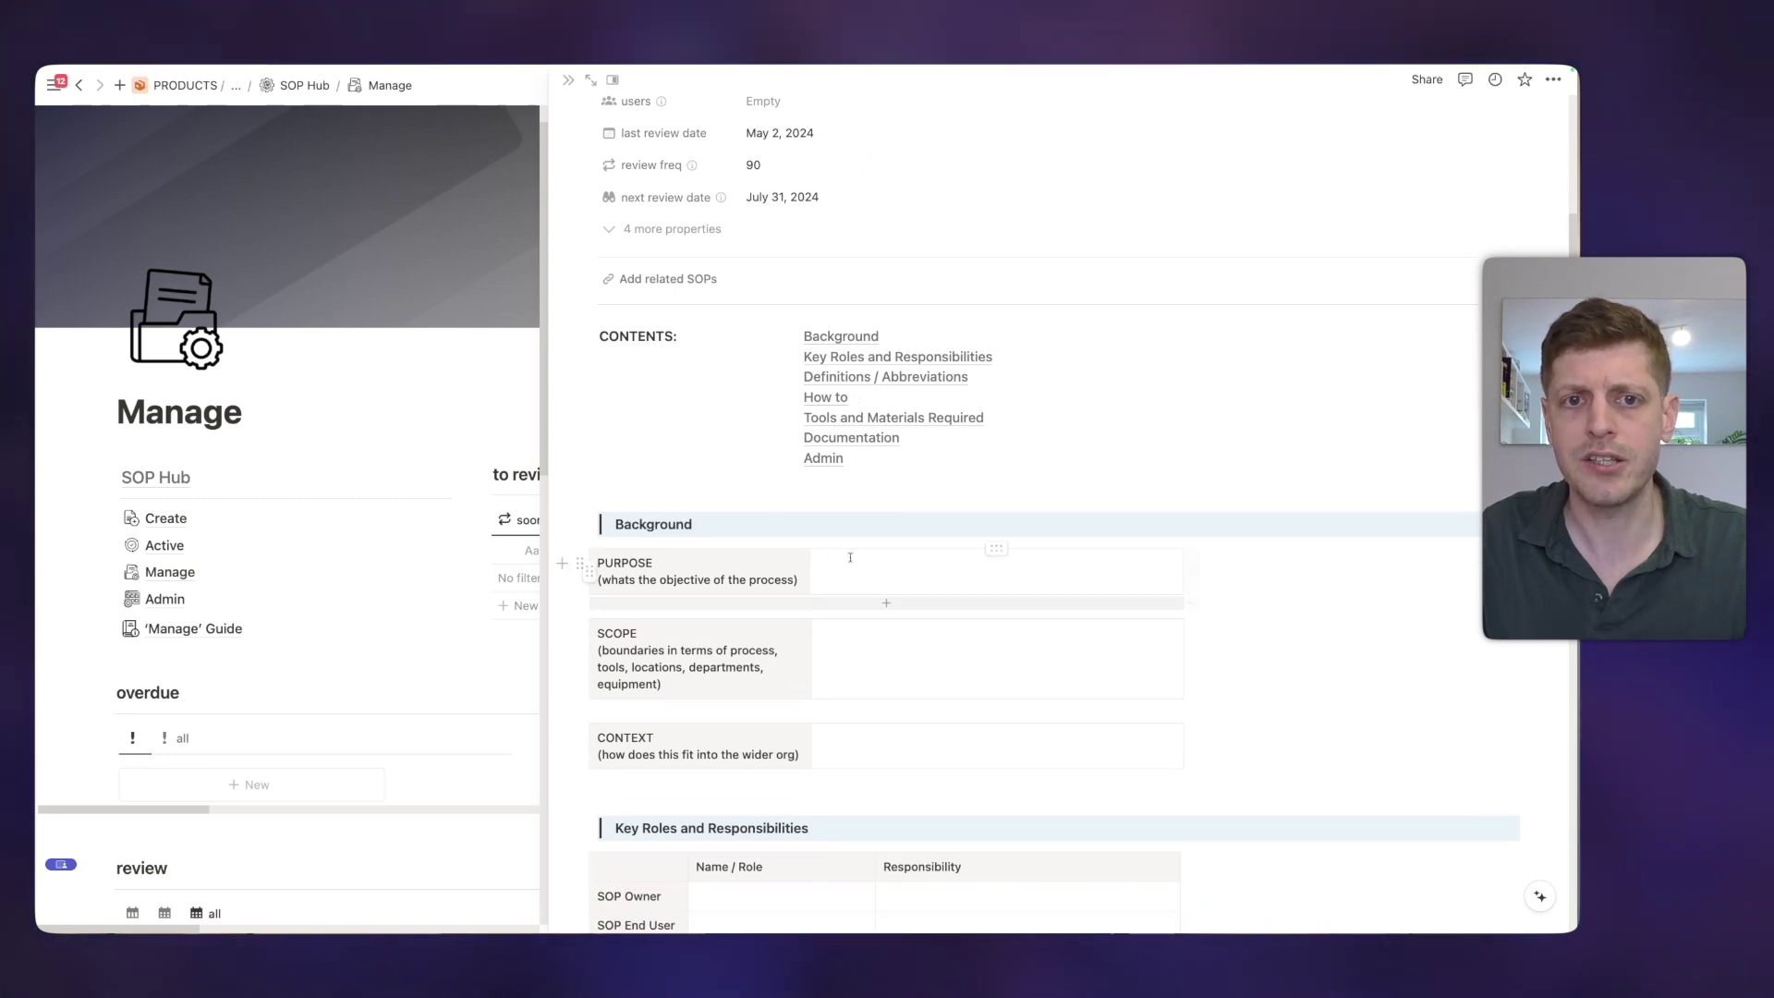
pyautogui.scroll(-5, 800, 565)
pyautogui.scroll(-5, 781, 609)
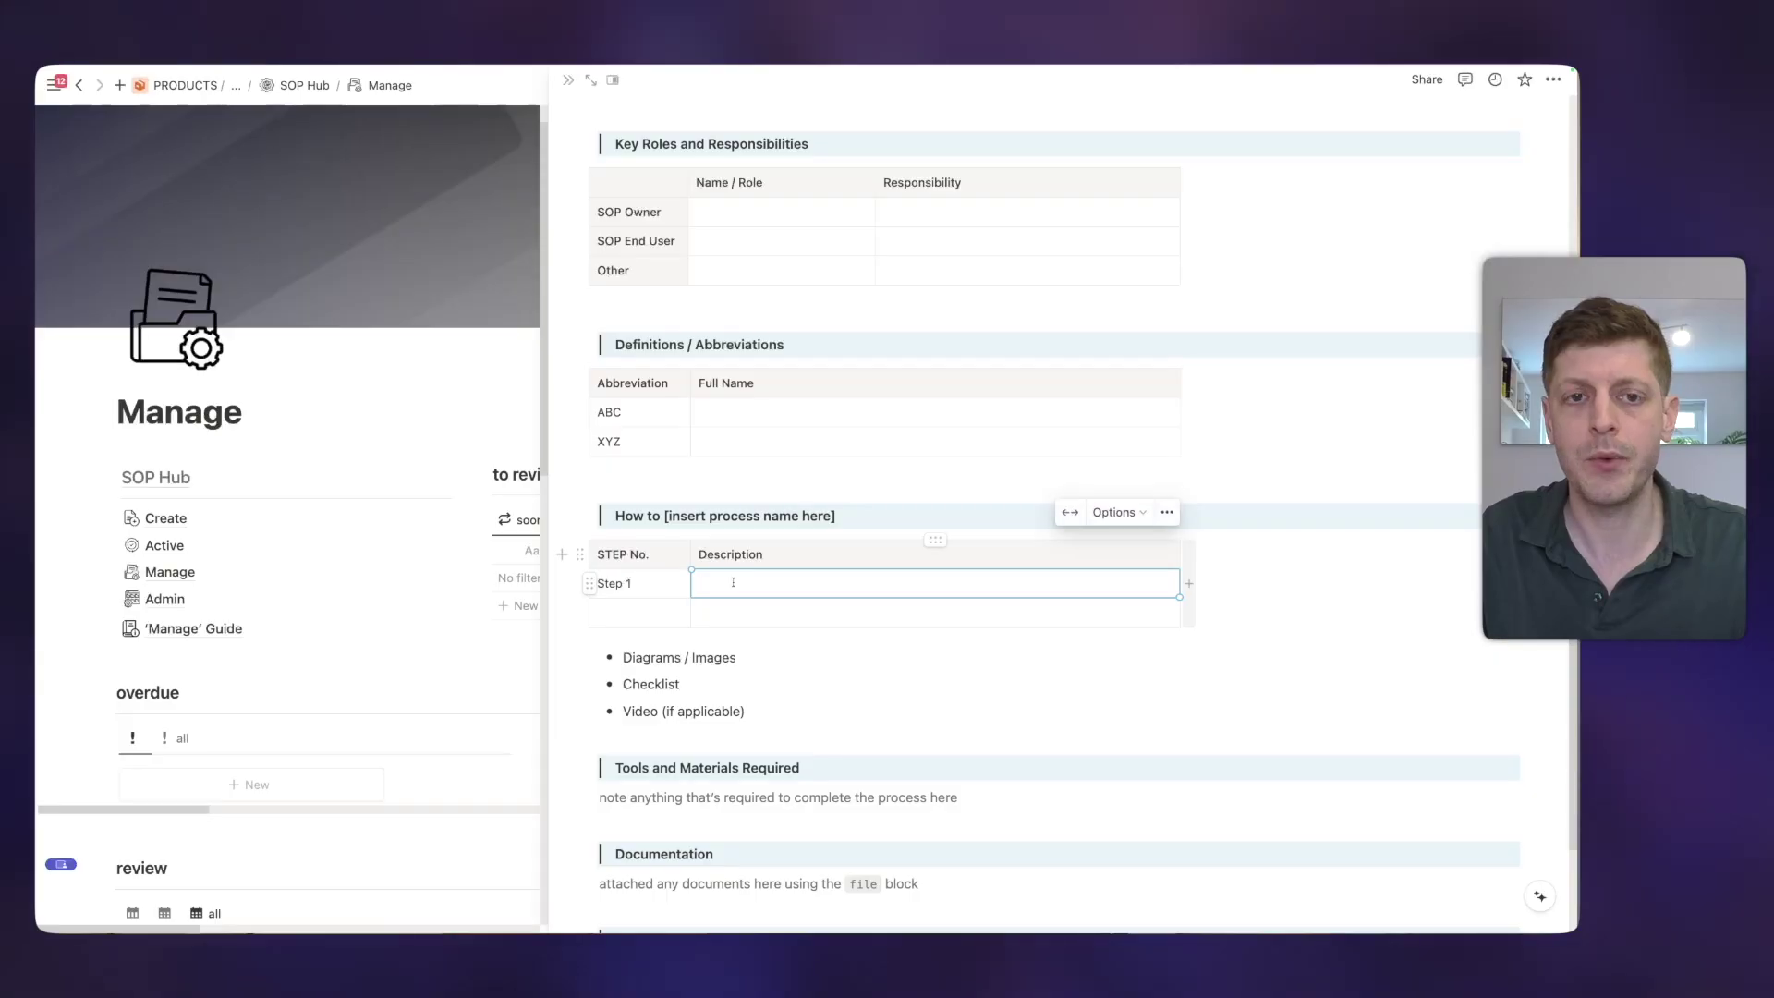
pyautogui.scroll(-3, 732, 582)
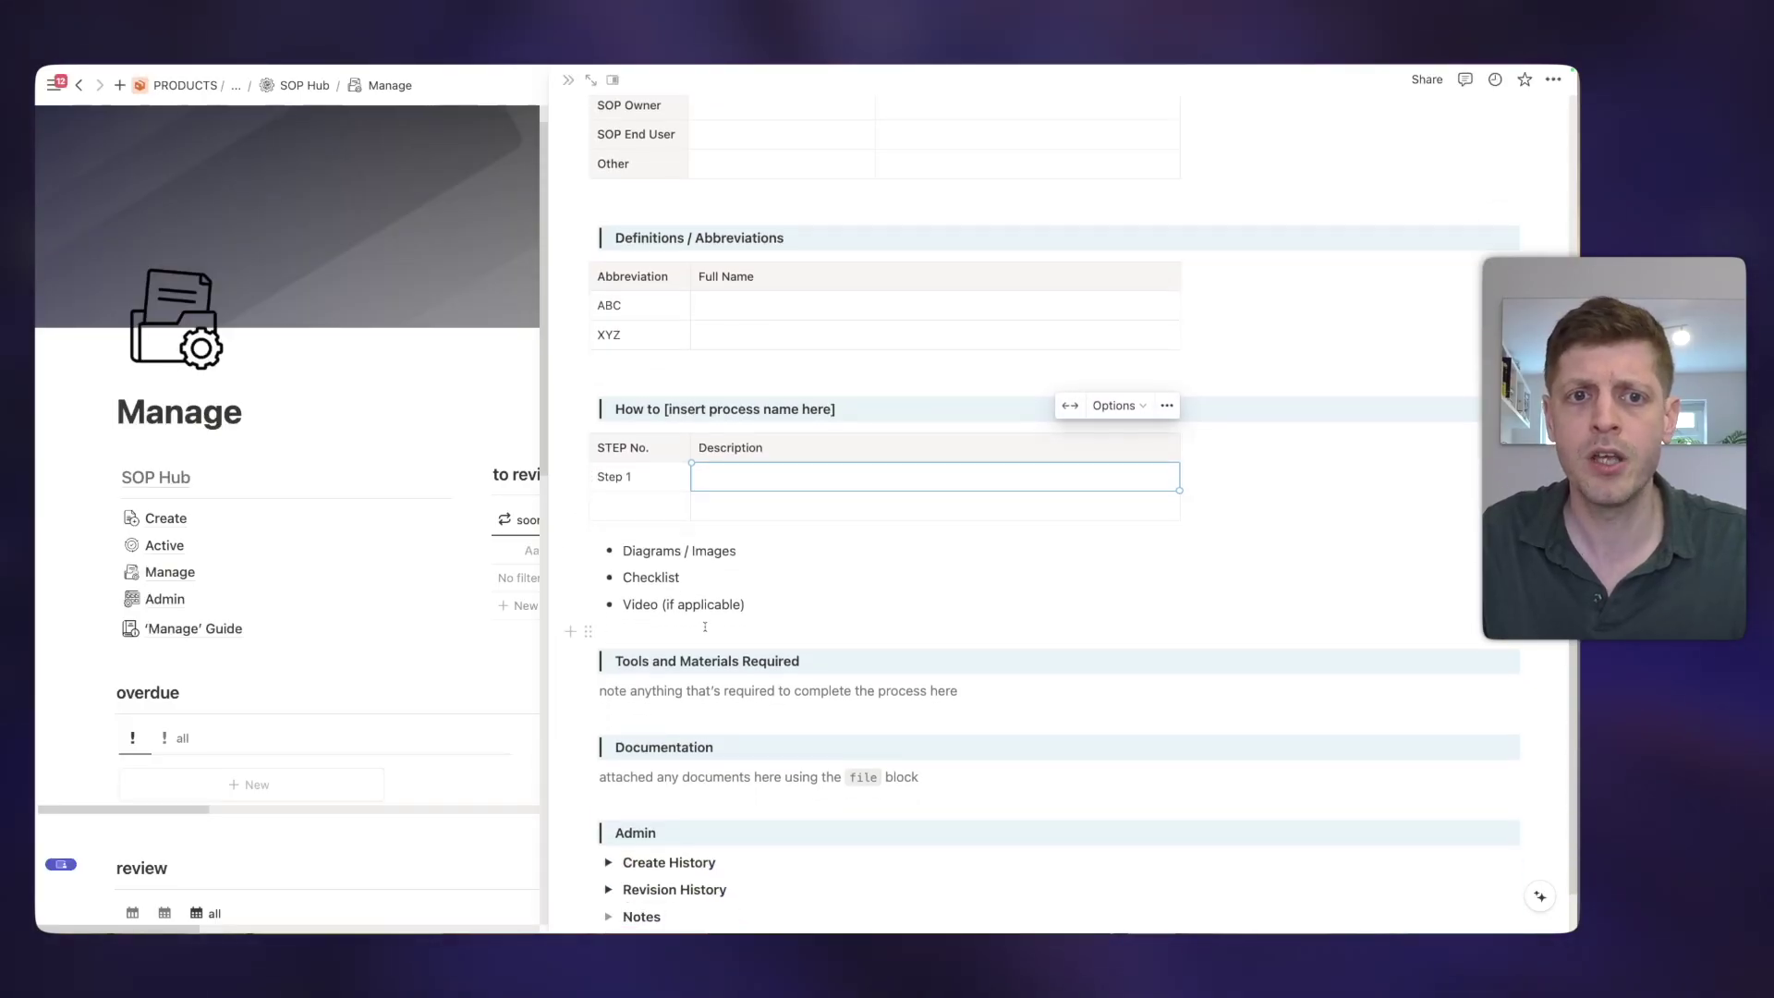
pyautogui.click(746, 556)
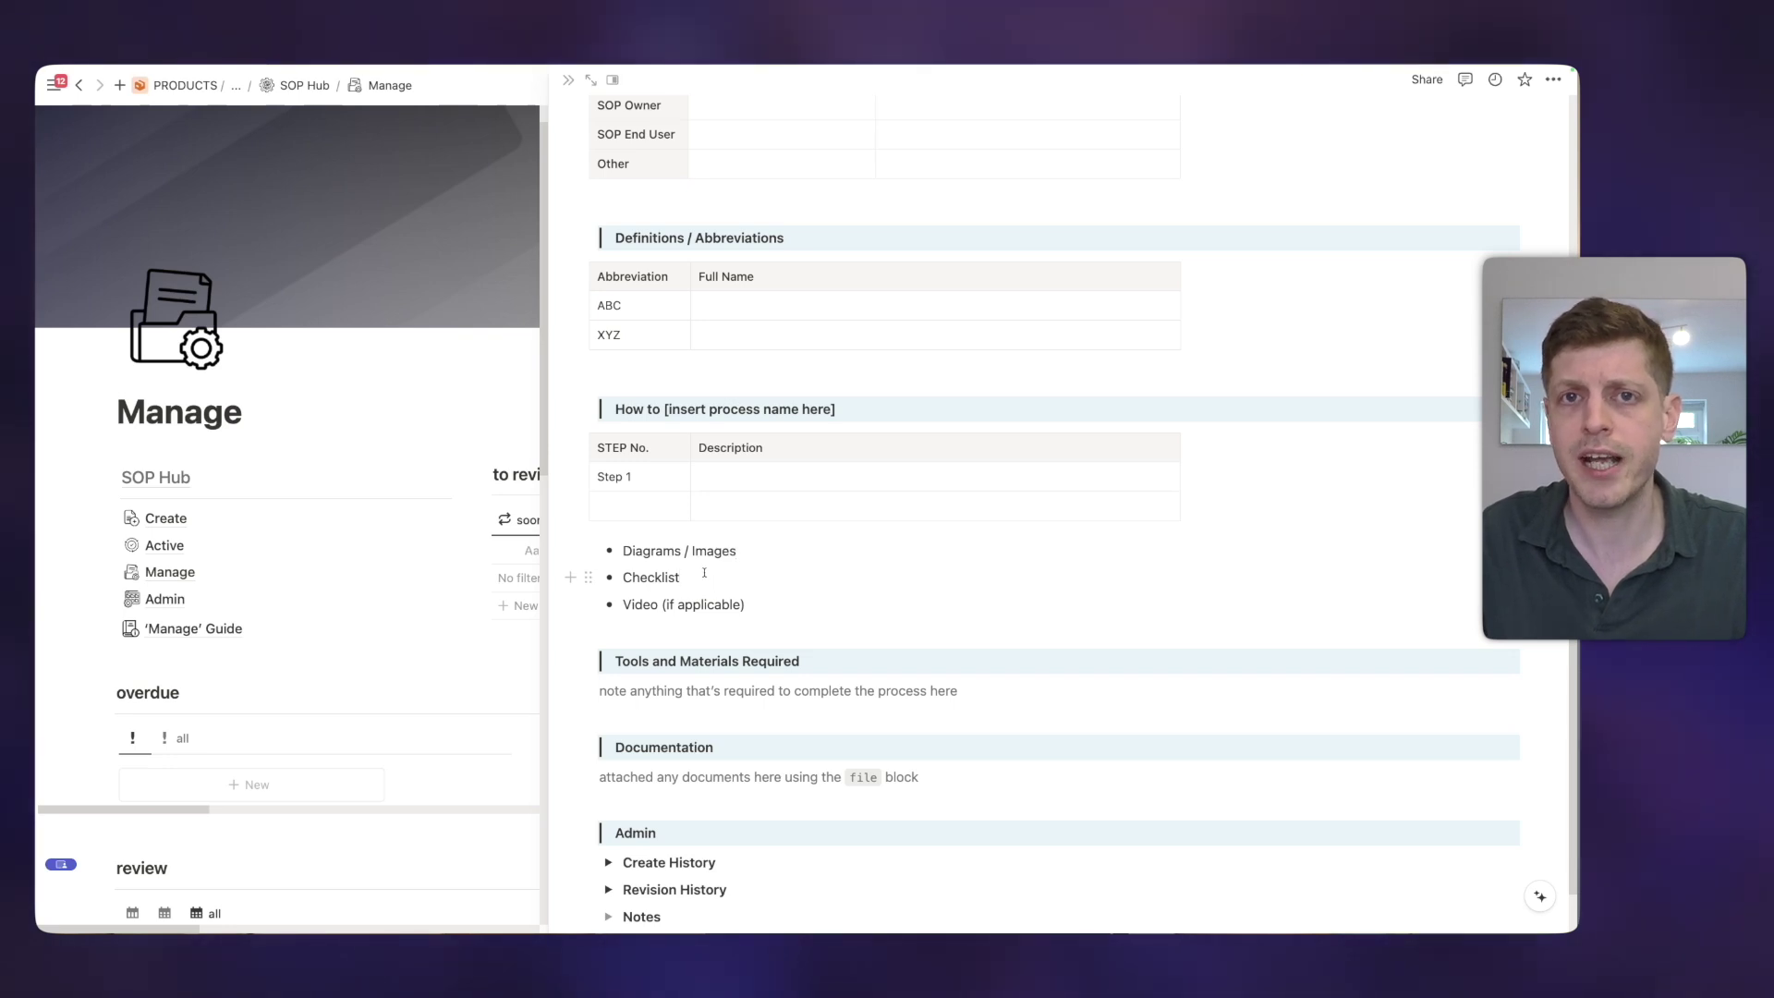
pyautogui.click(810, 566)
pyautogui.scroll(-1, 776, 573)
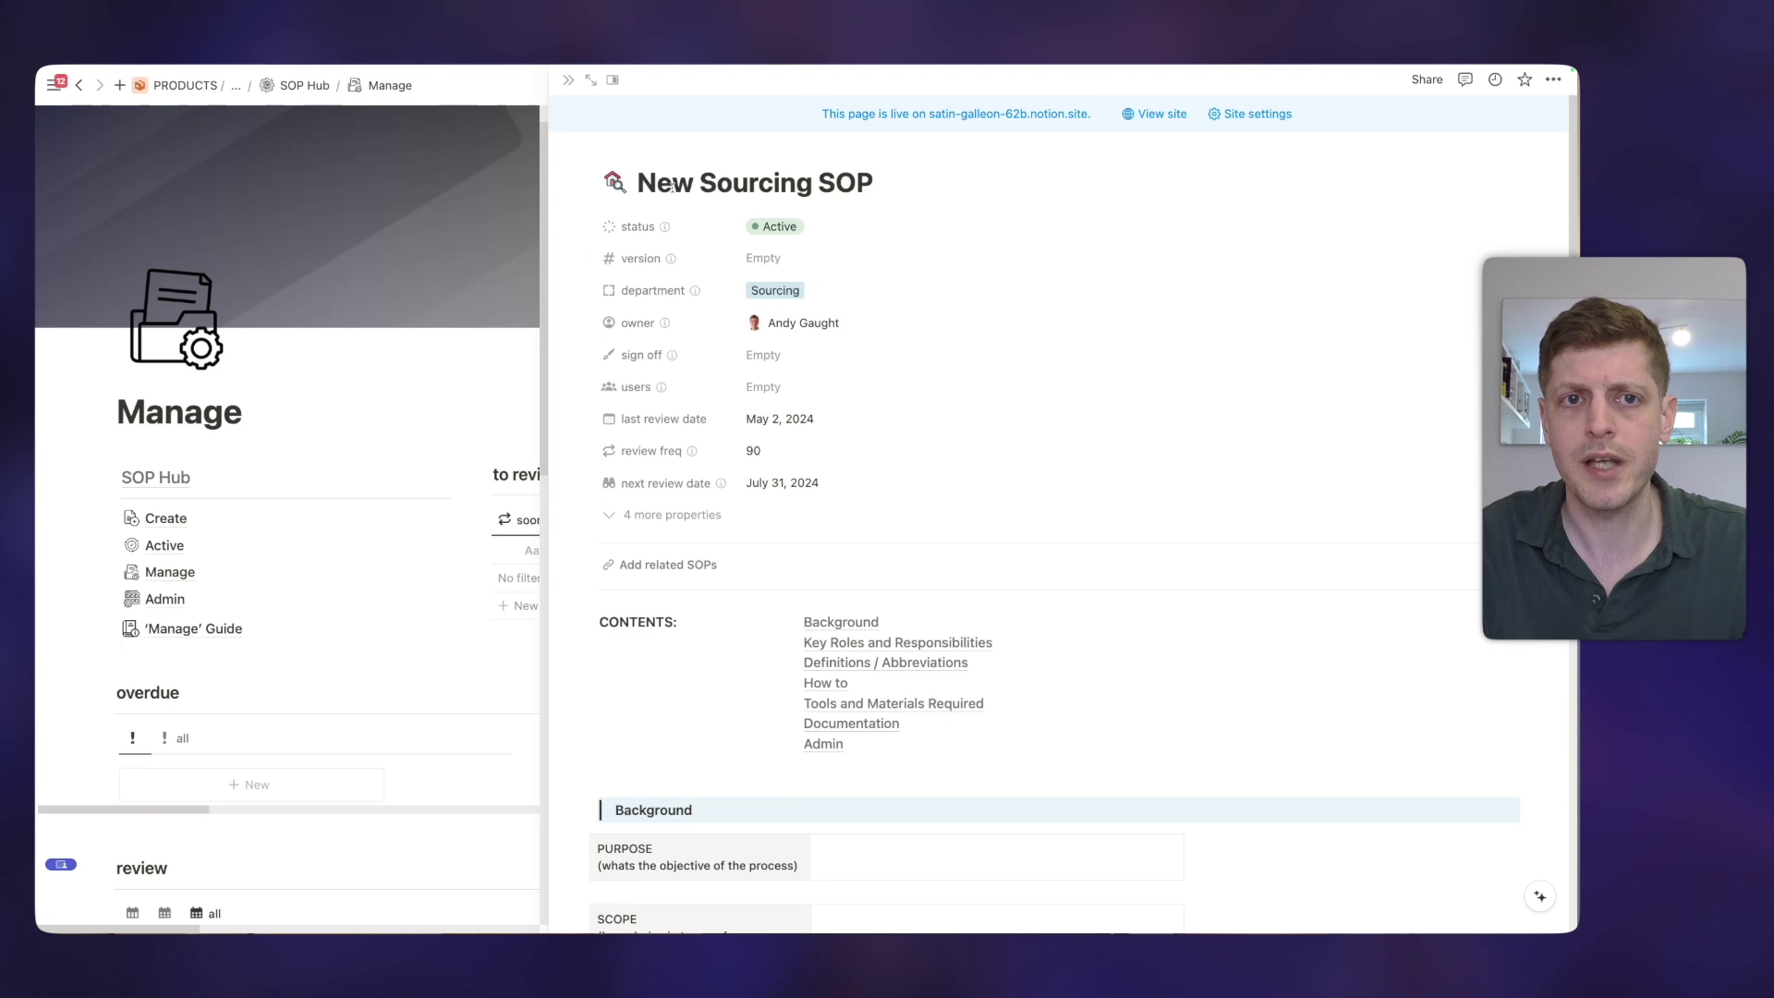
# Close the New Sourcing SOP preview and open the SOP Hub's Admin page.
pyautogui.click(568, 81)
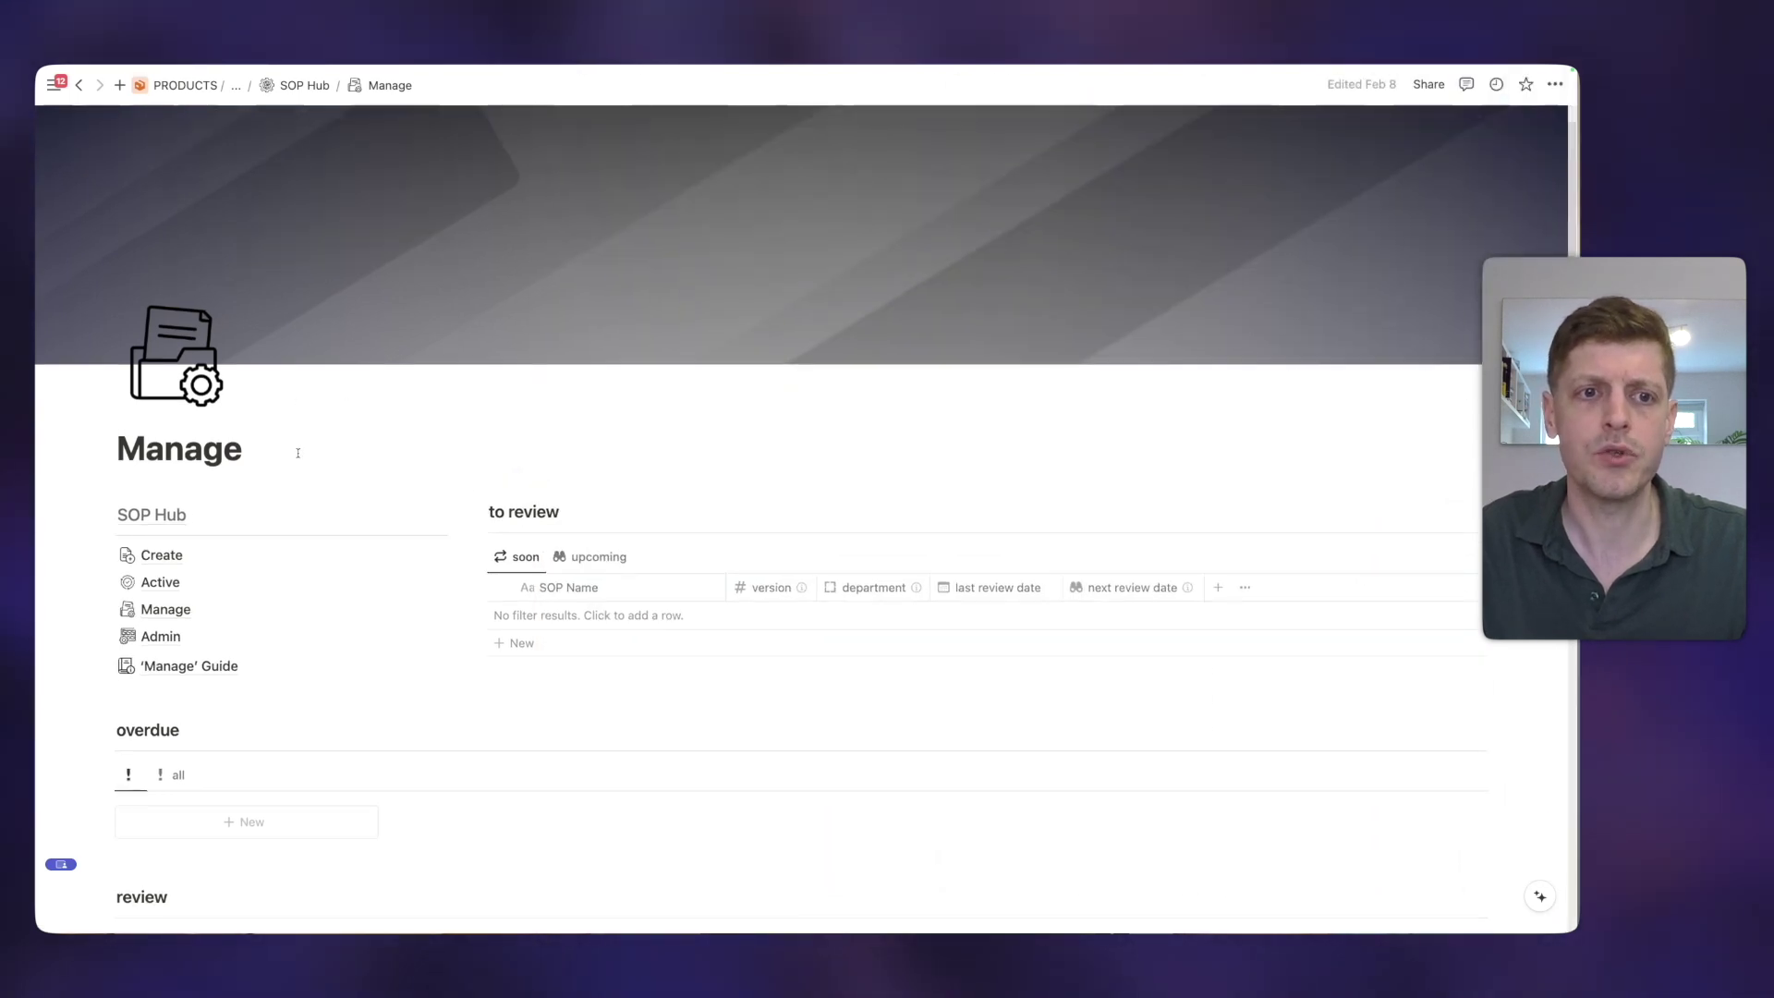
pyautogui.click(160, 636)
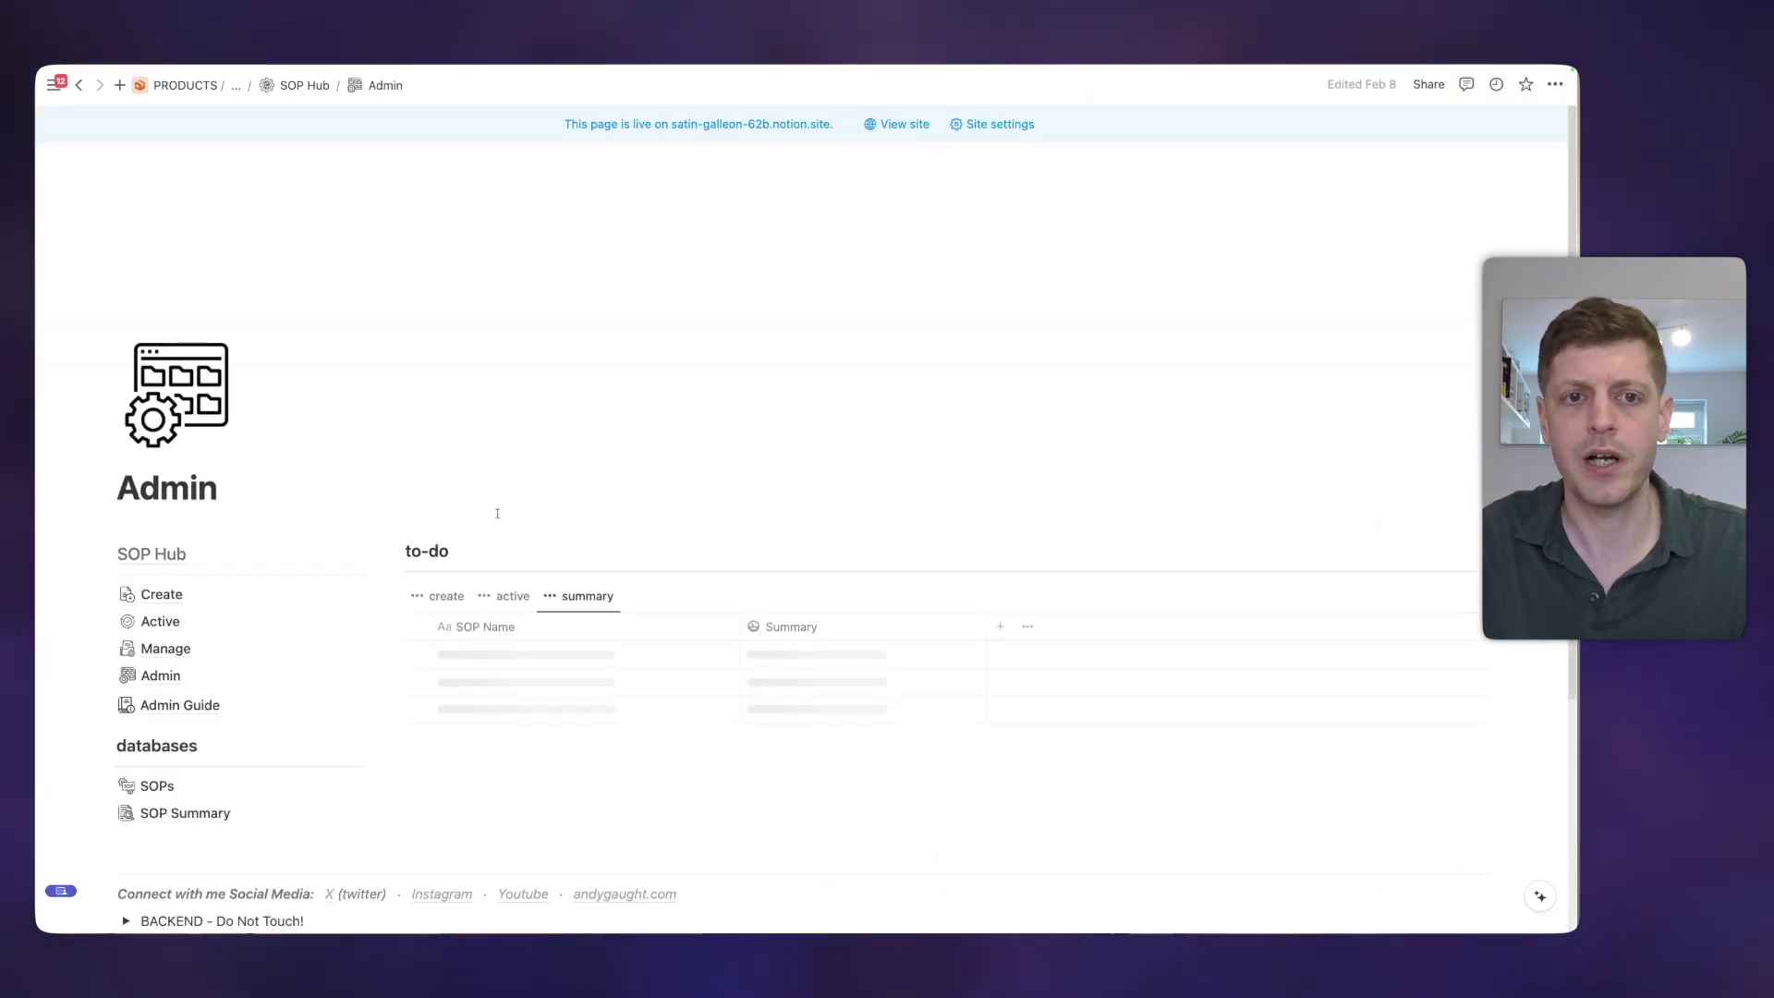
pyautogui.scroll(-1, 605, 538)
pyautogui.scroll(-3, 605, 538)
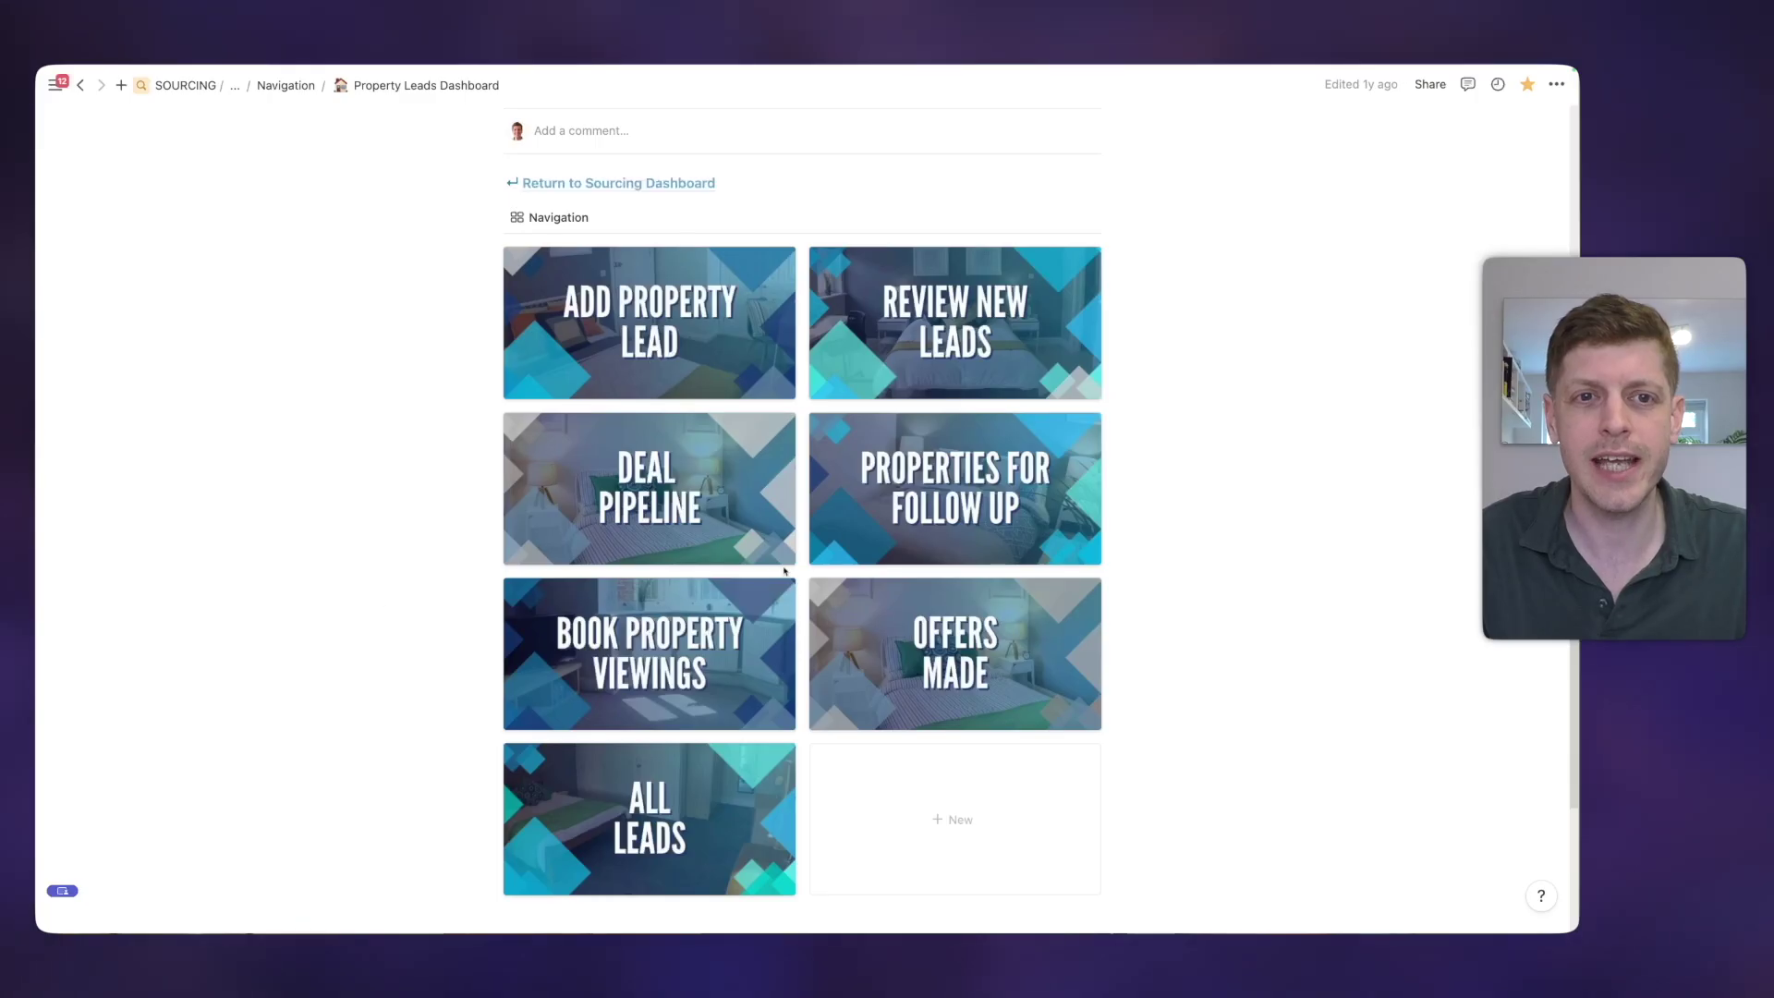
pyautogui.click(610, 311)
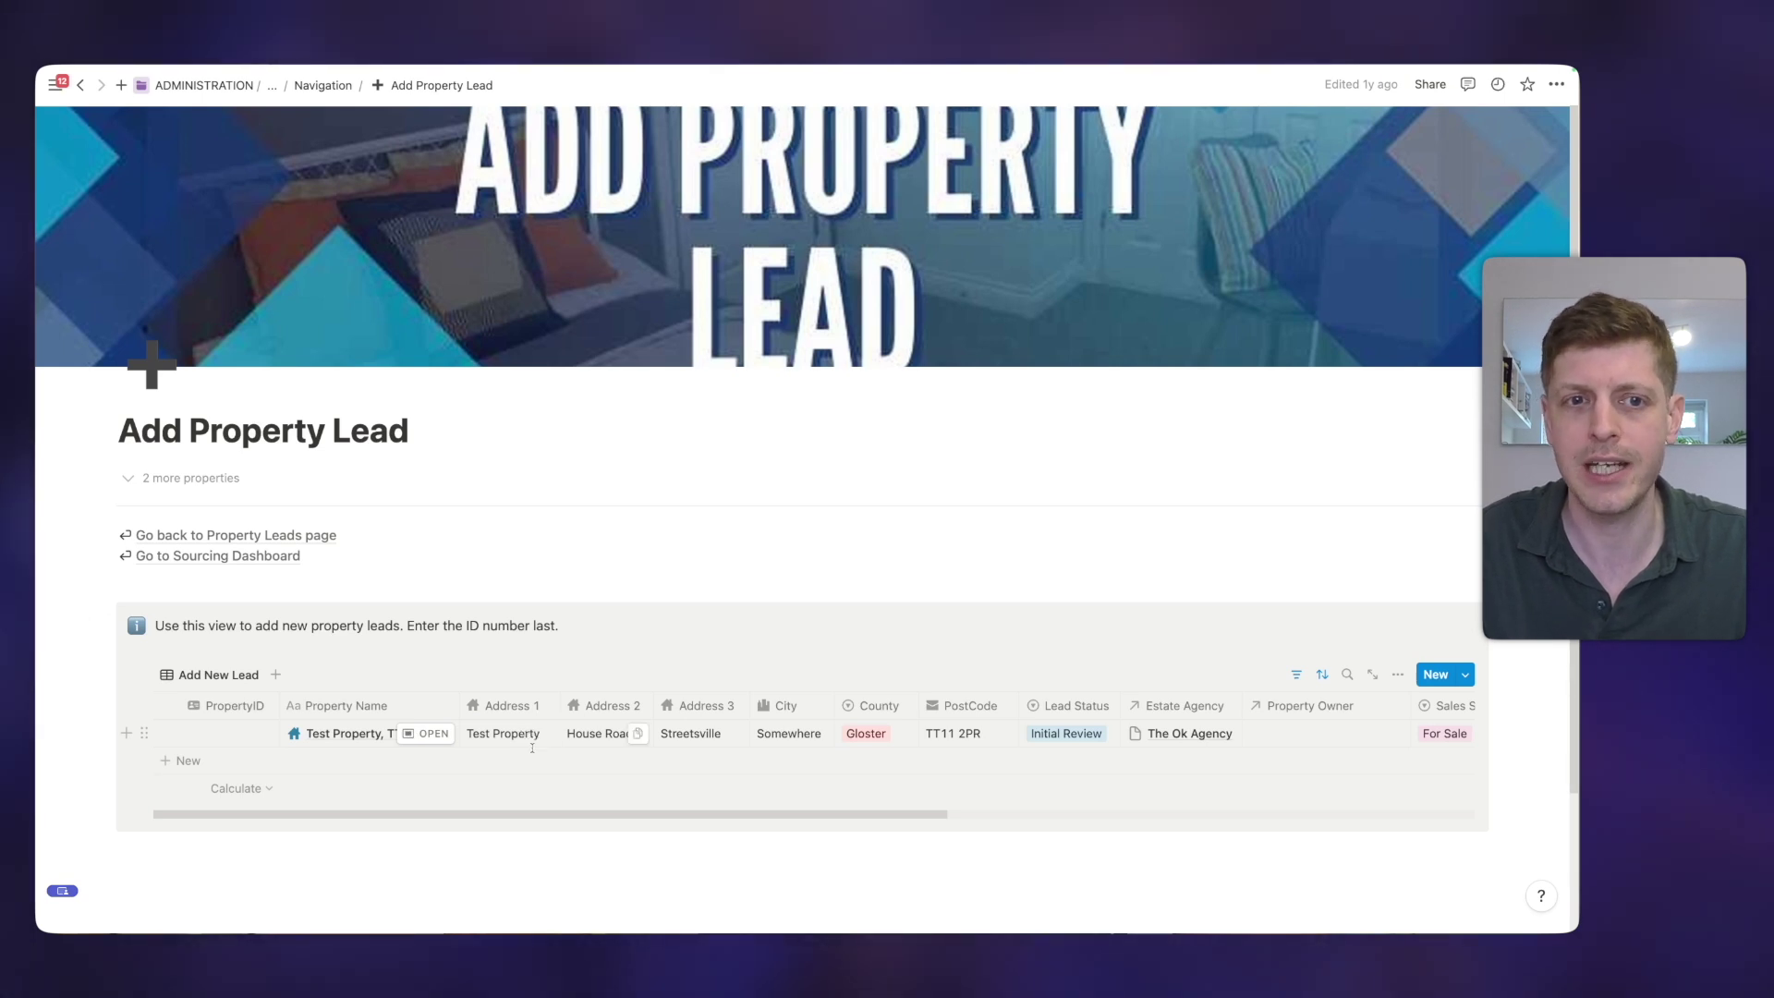
pyautogui.click(428, 735)
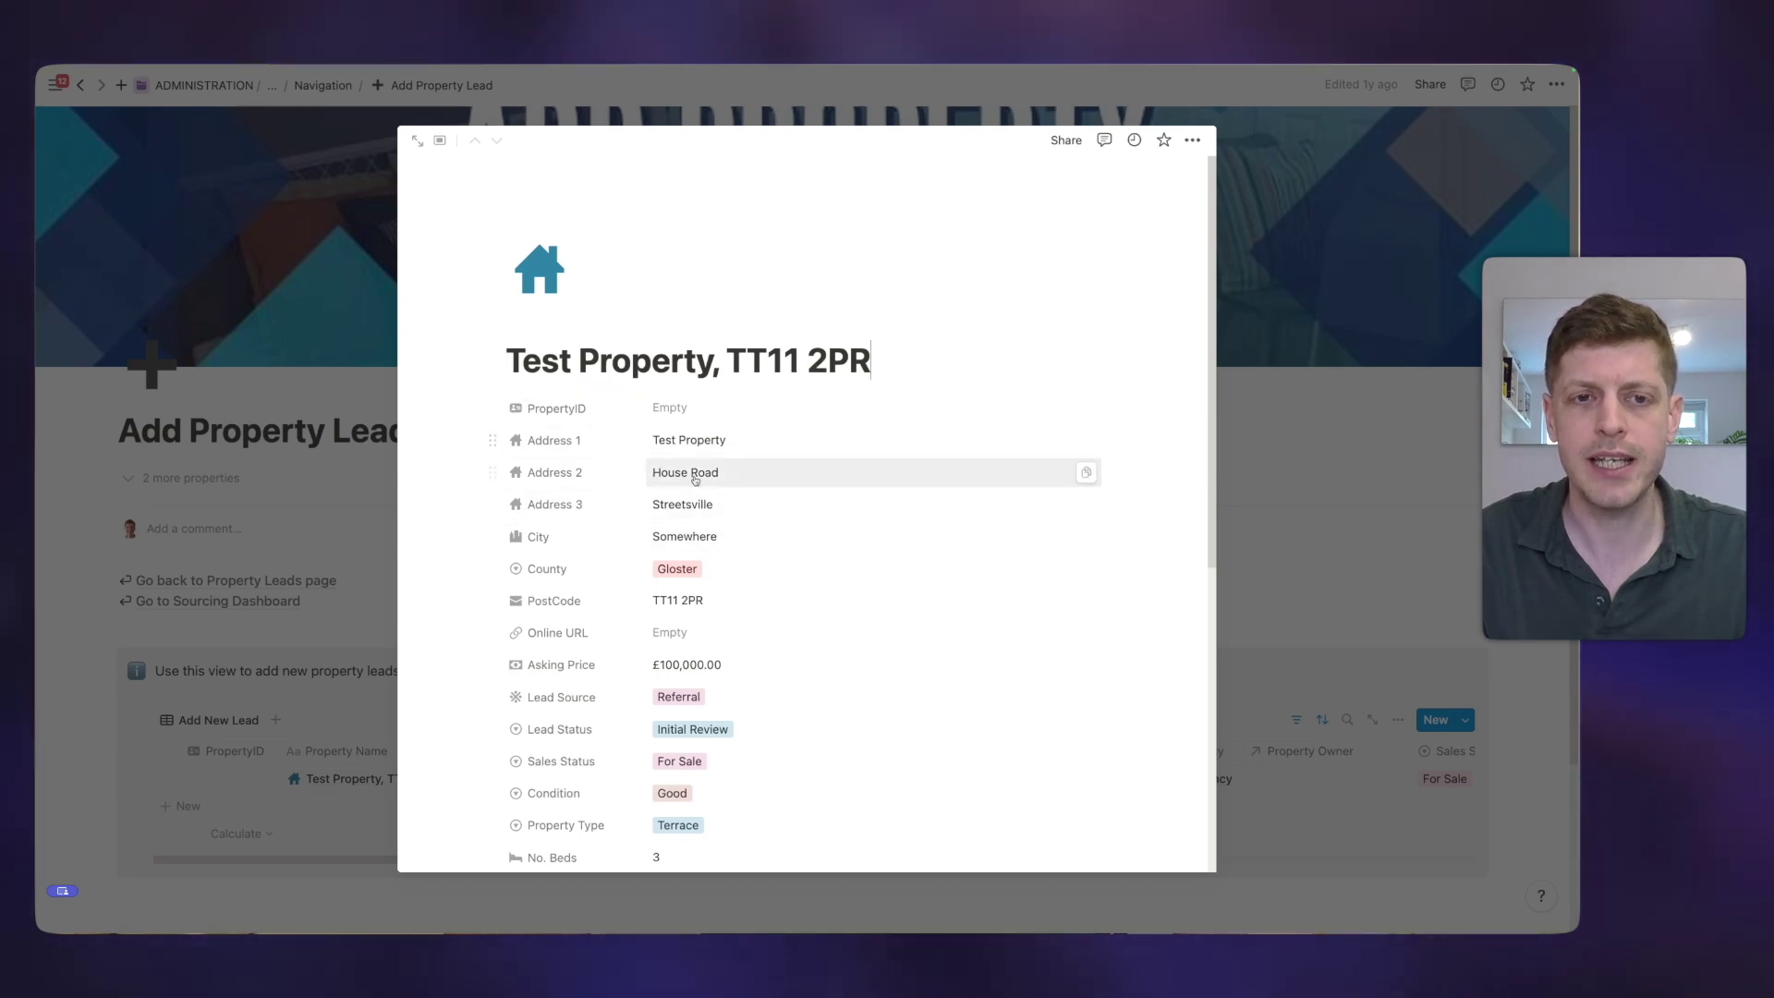
pyautogui.scroll(-2, 757, 543)
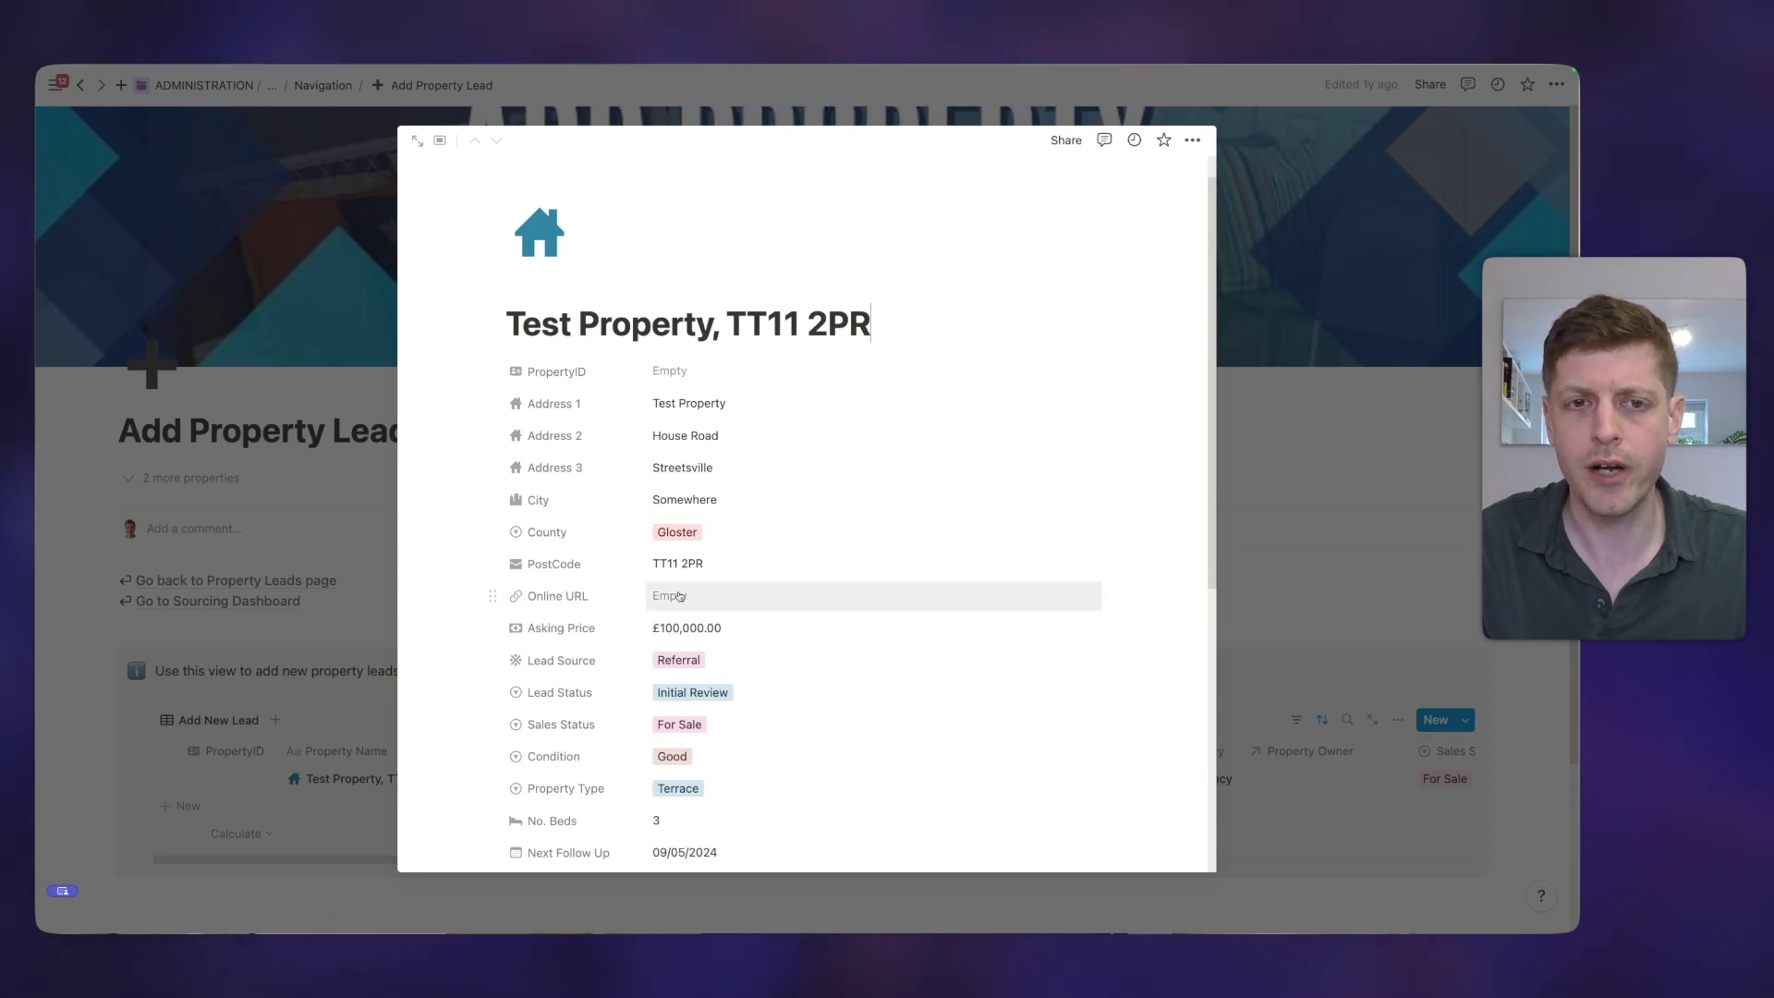
pyautogui.scroll(-2, 851, 517)
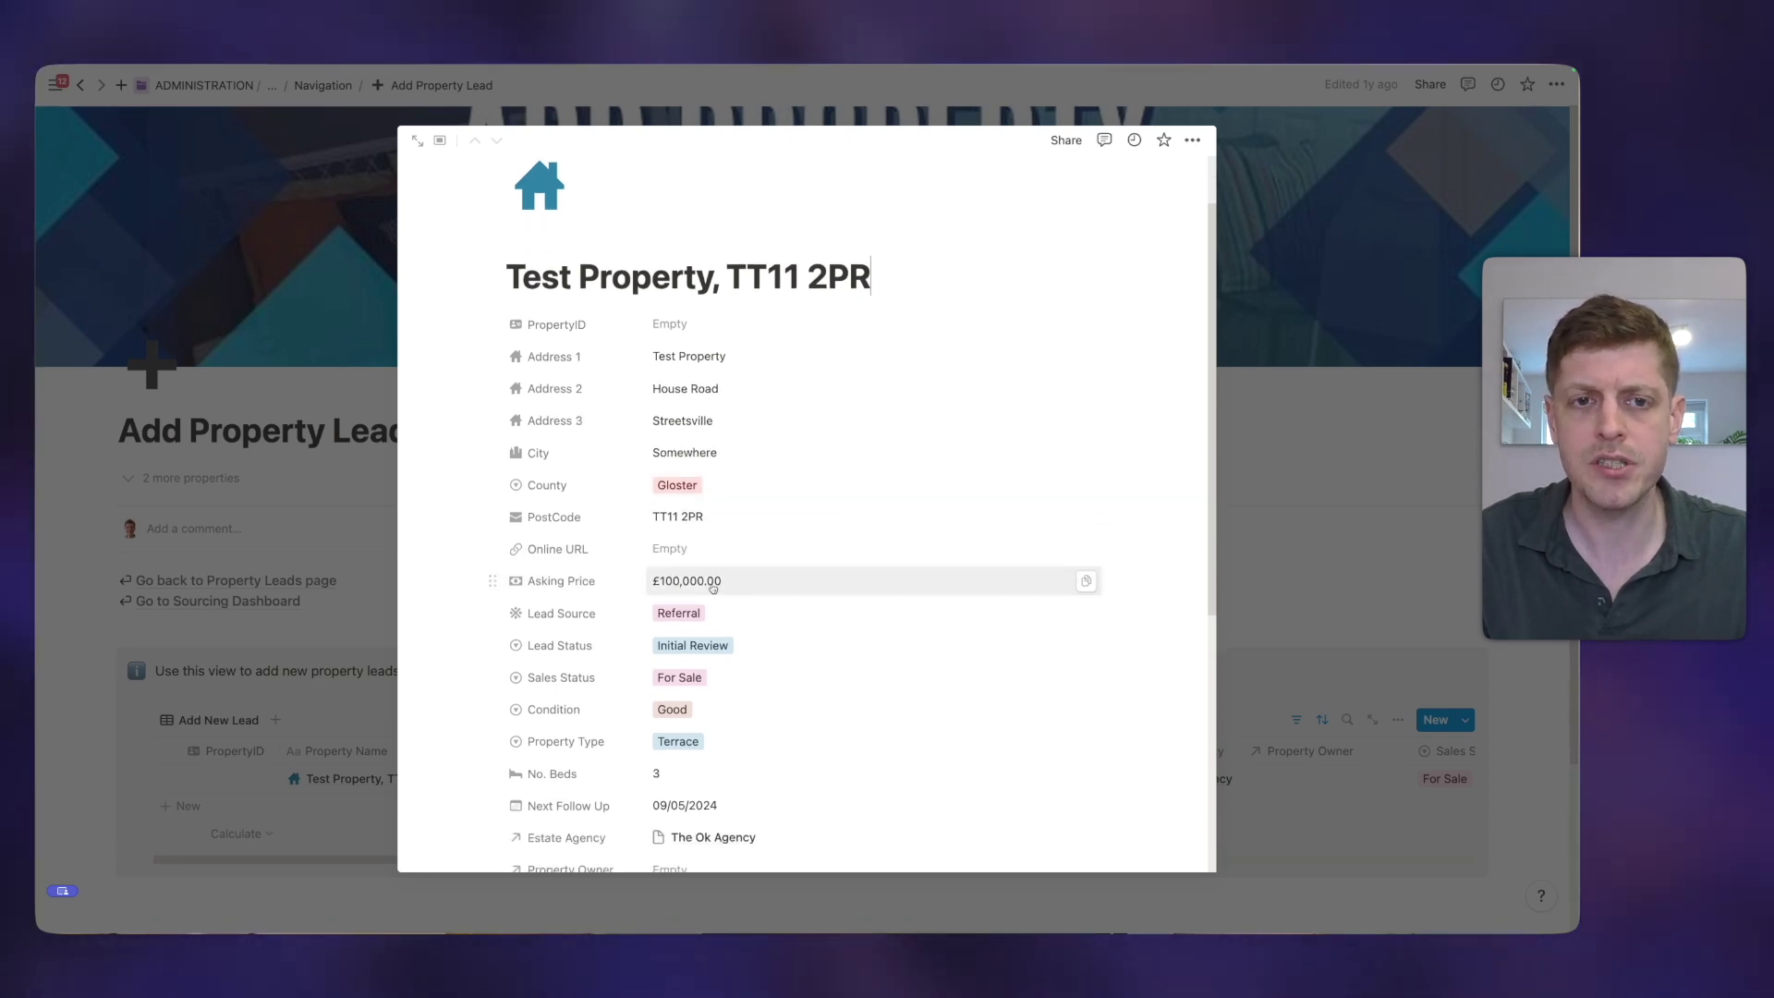
pyautogui.scroll(-1, 714, 588)
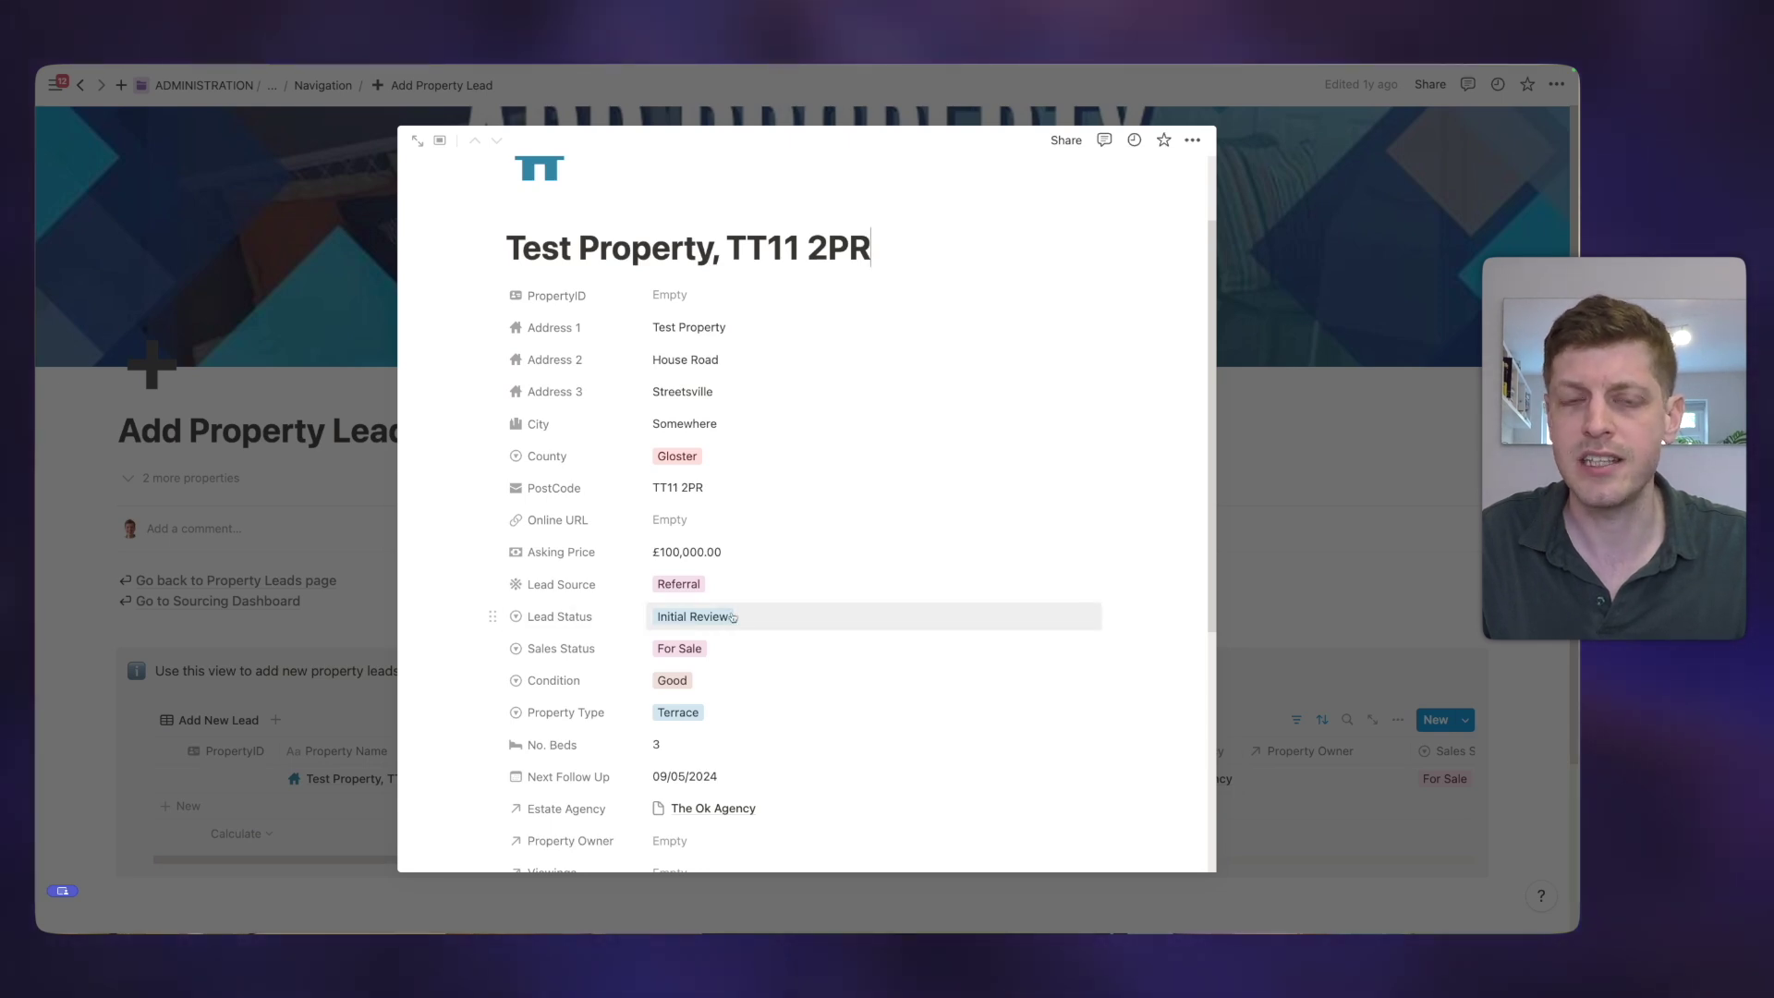
pyautogui.scroll(-1, 701, 651)
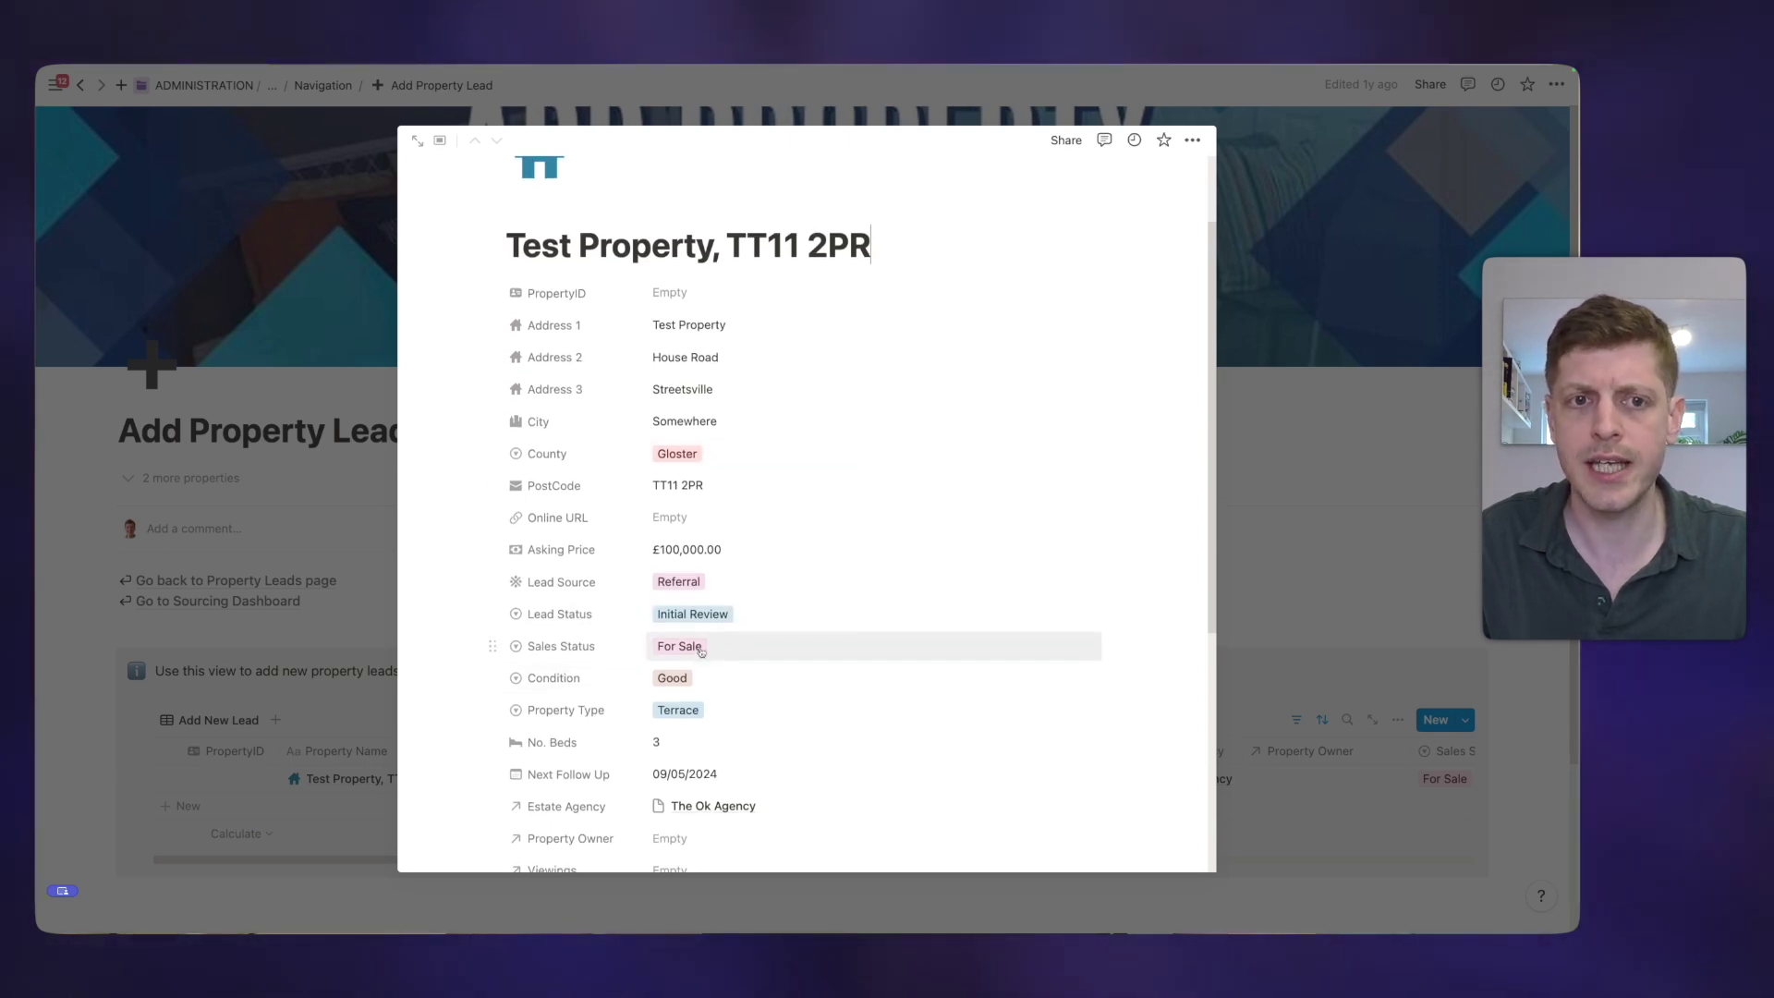
pyautogui.scroll(-1, 701, 652)
pyautogui.scroll(-1, 760, 652)
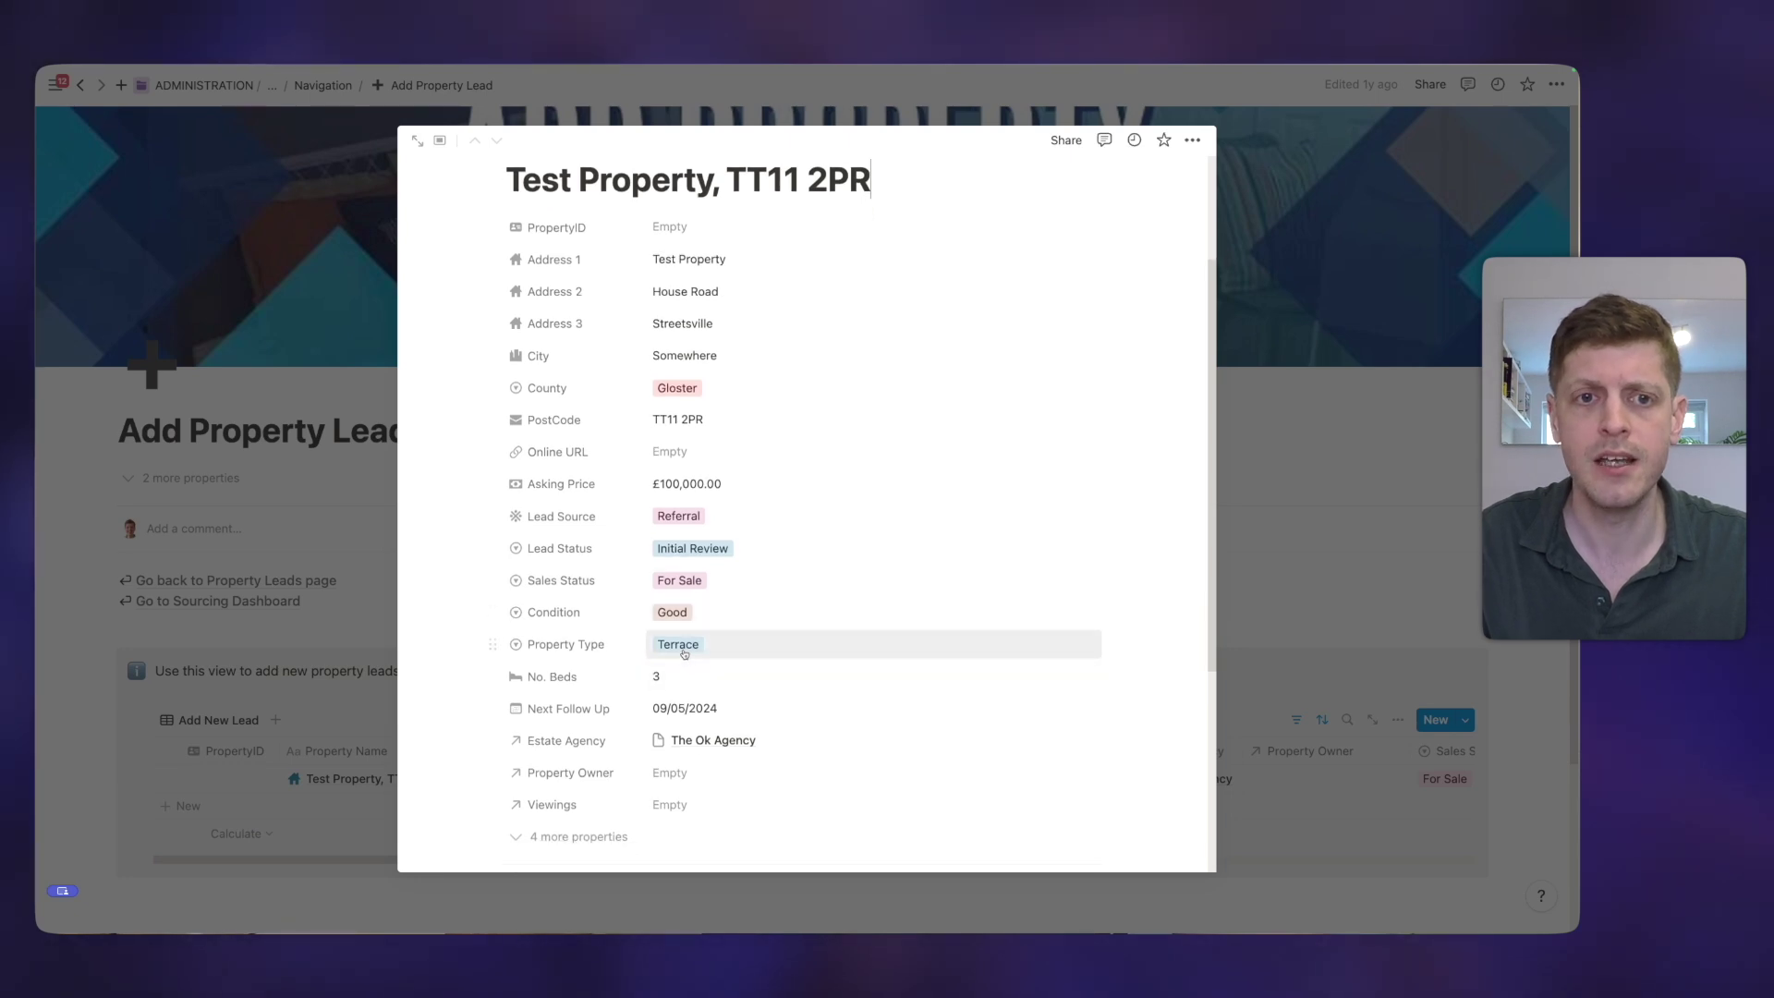
pyautogui.scroll(-2, 717, 649)
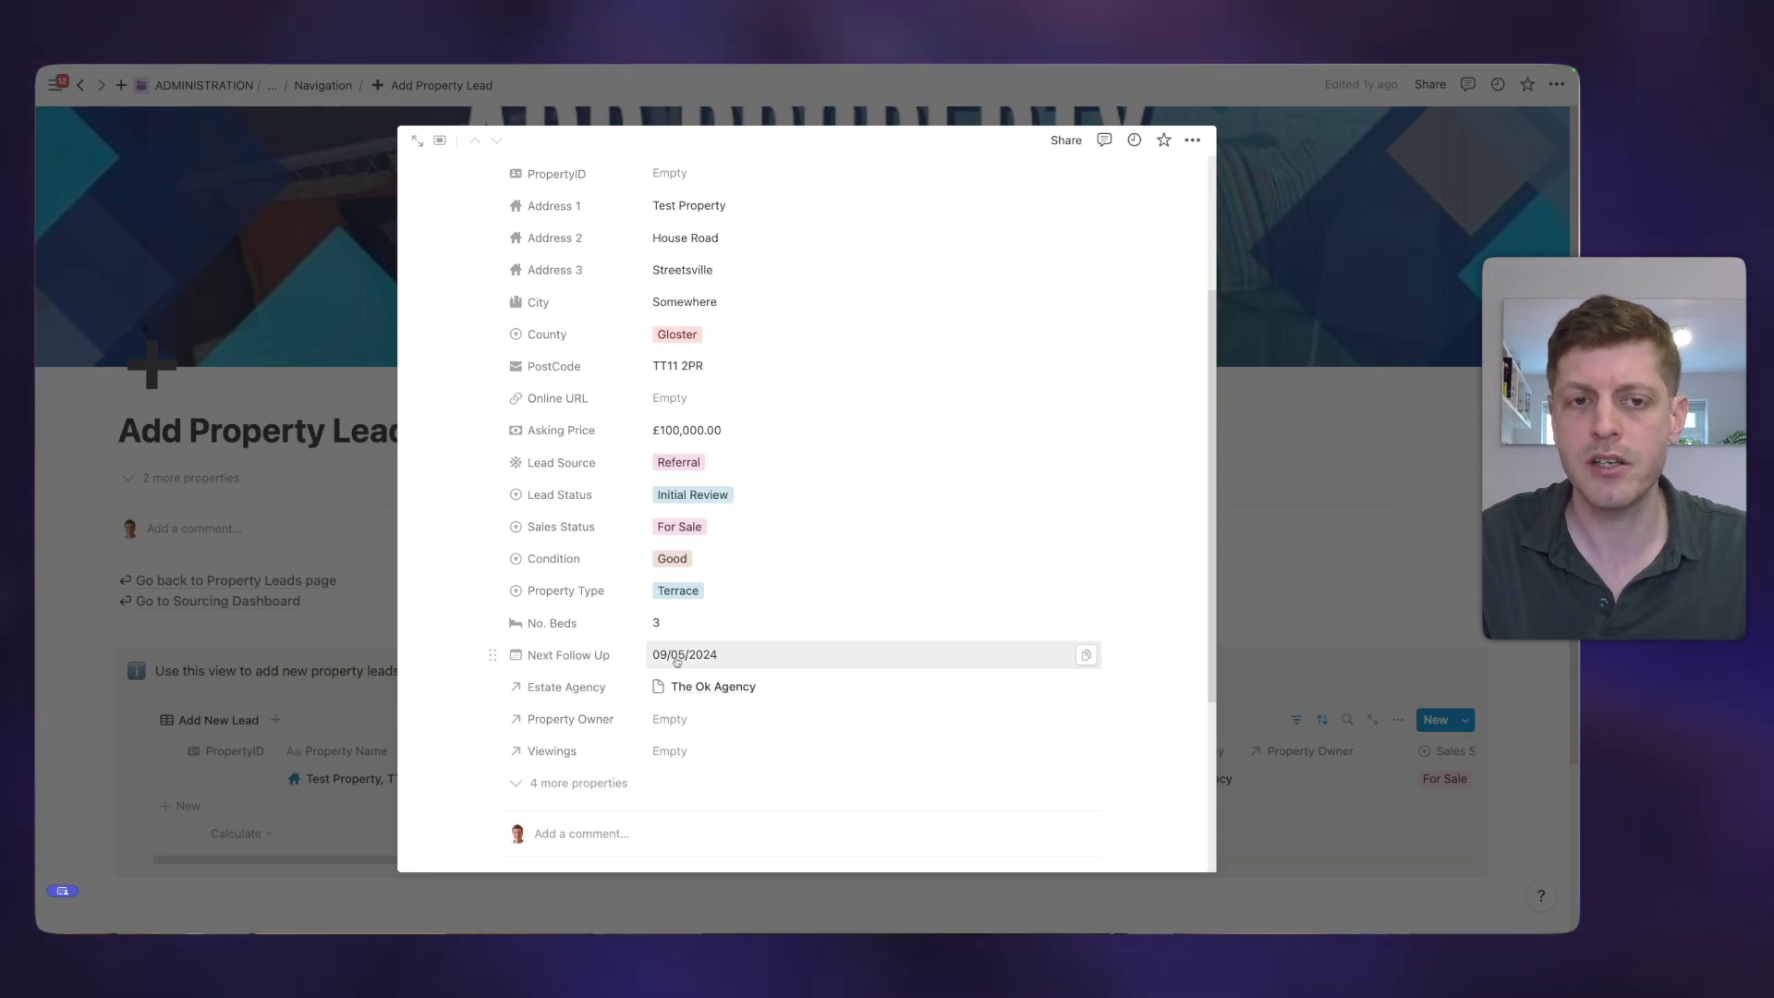
pyautogui.scroll(-1, 721, 610)
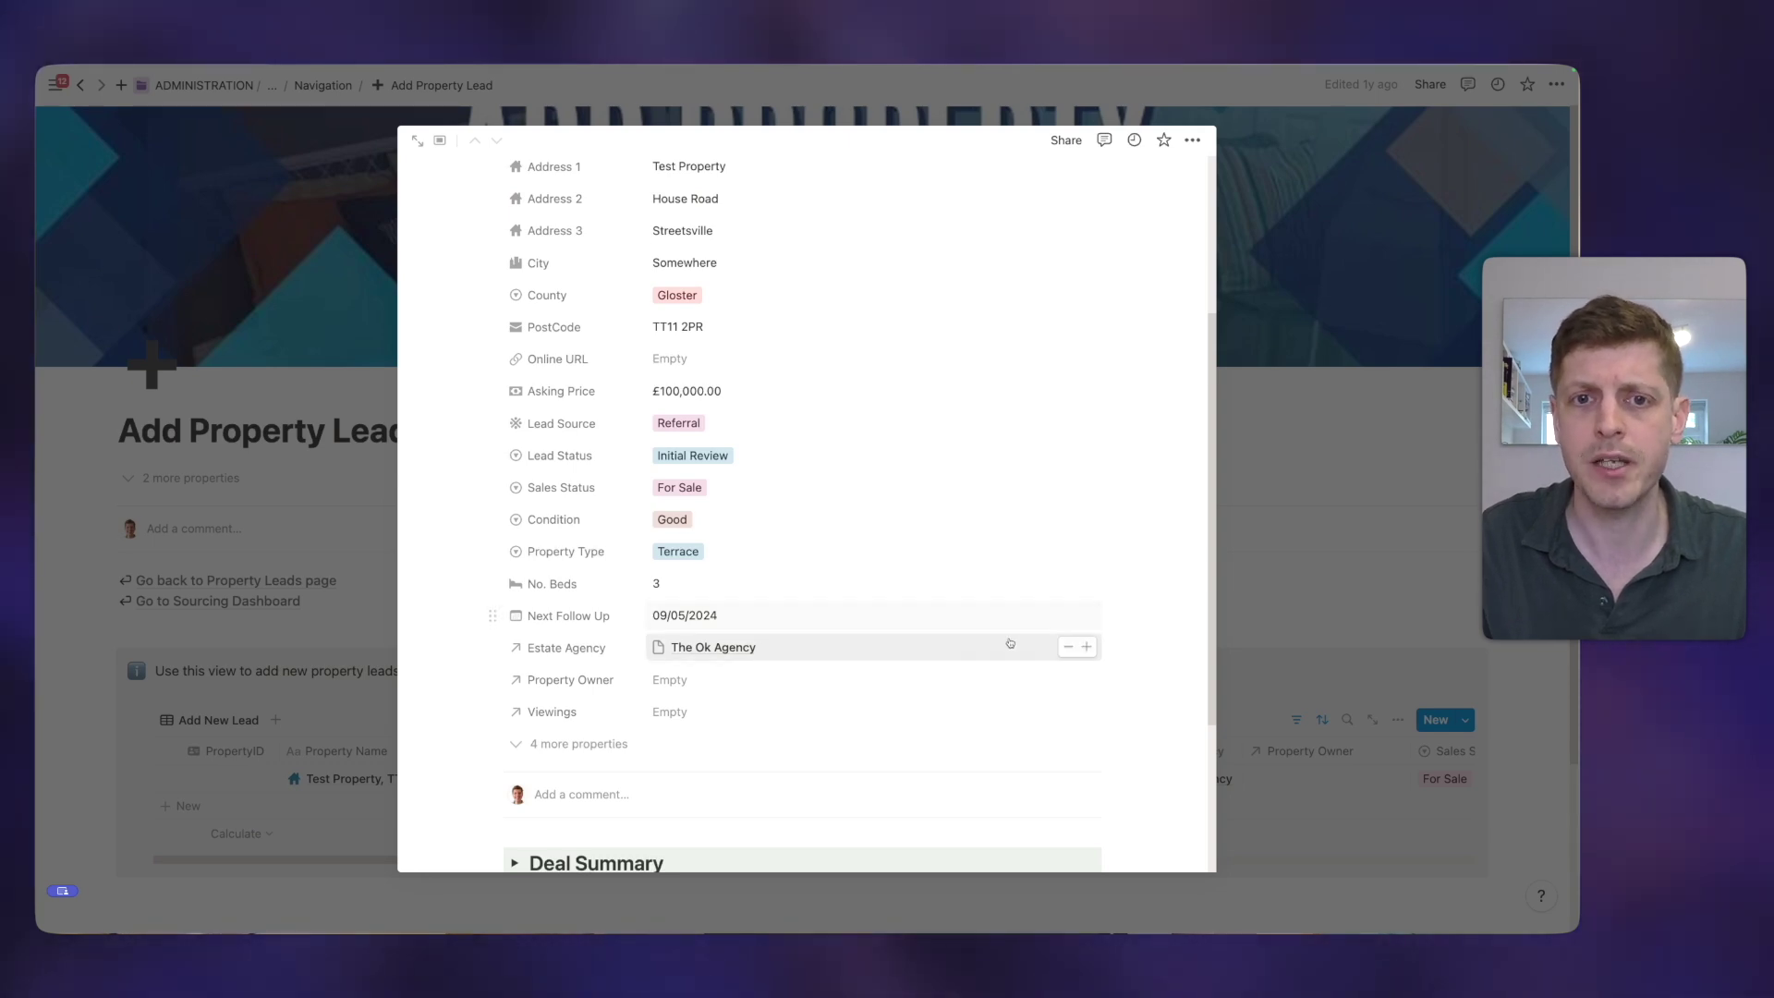
pyautogui.click(1085, 650)
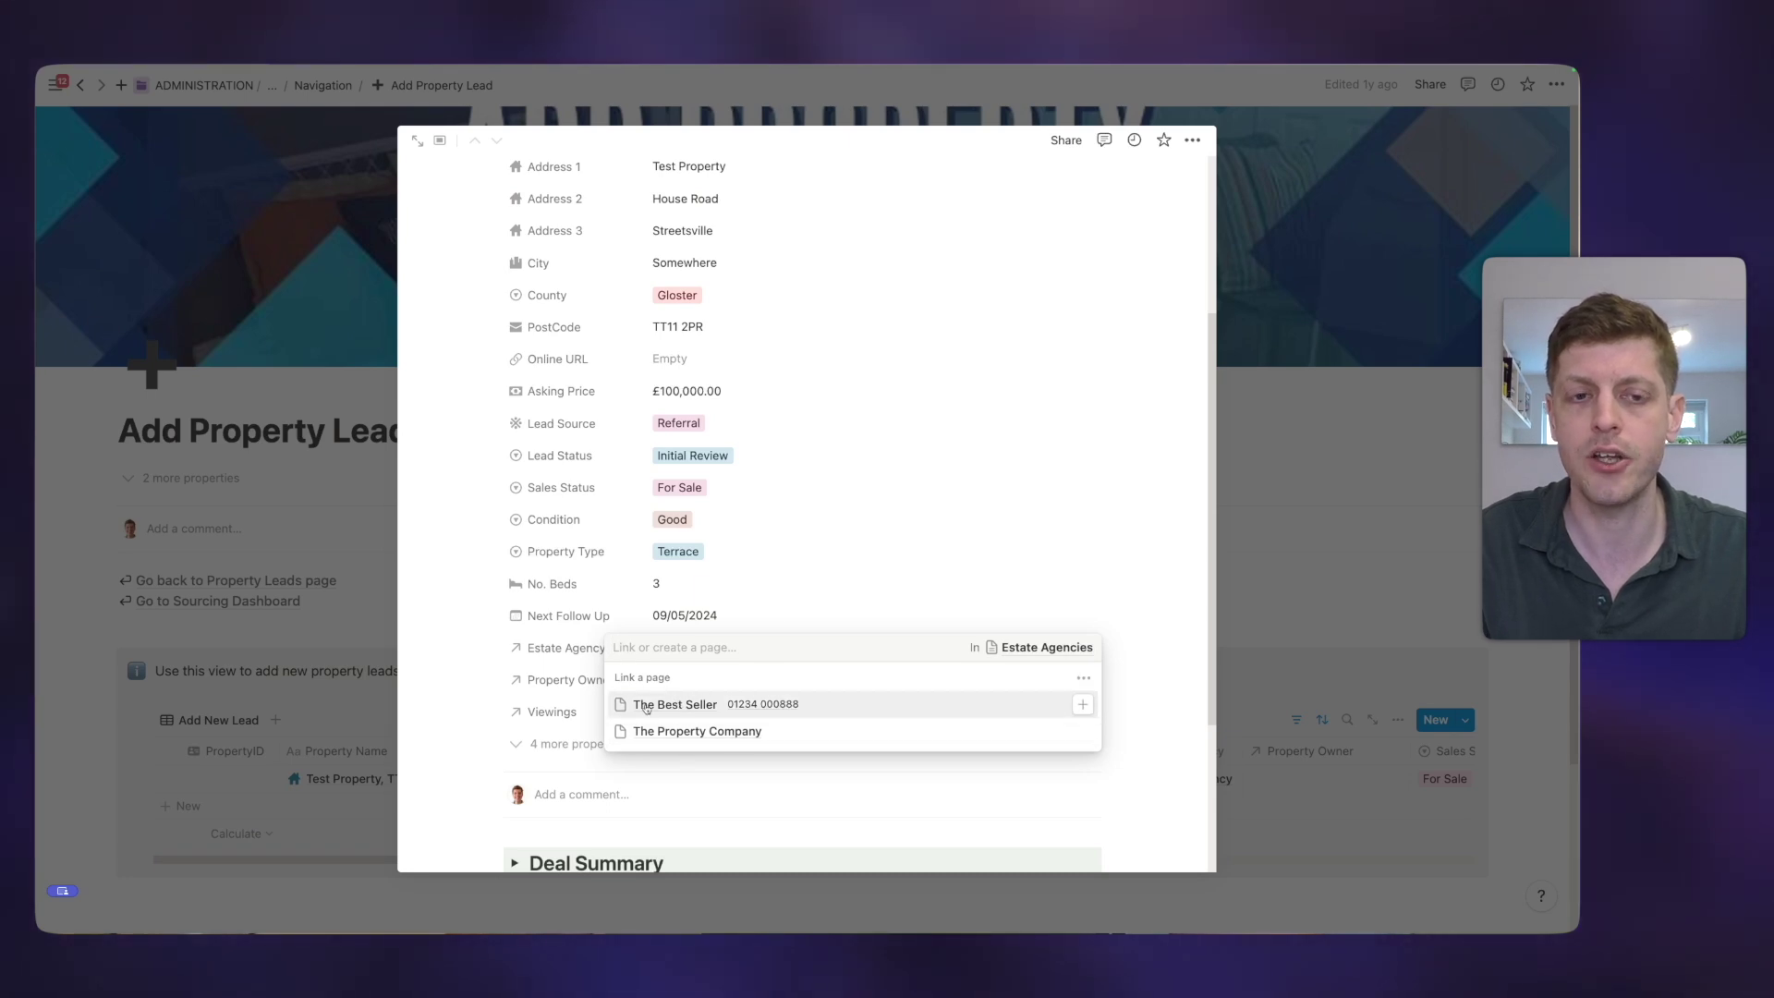
pyautogui.click(464, 686)
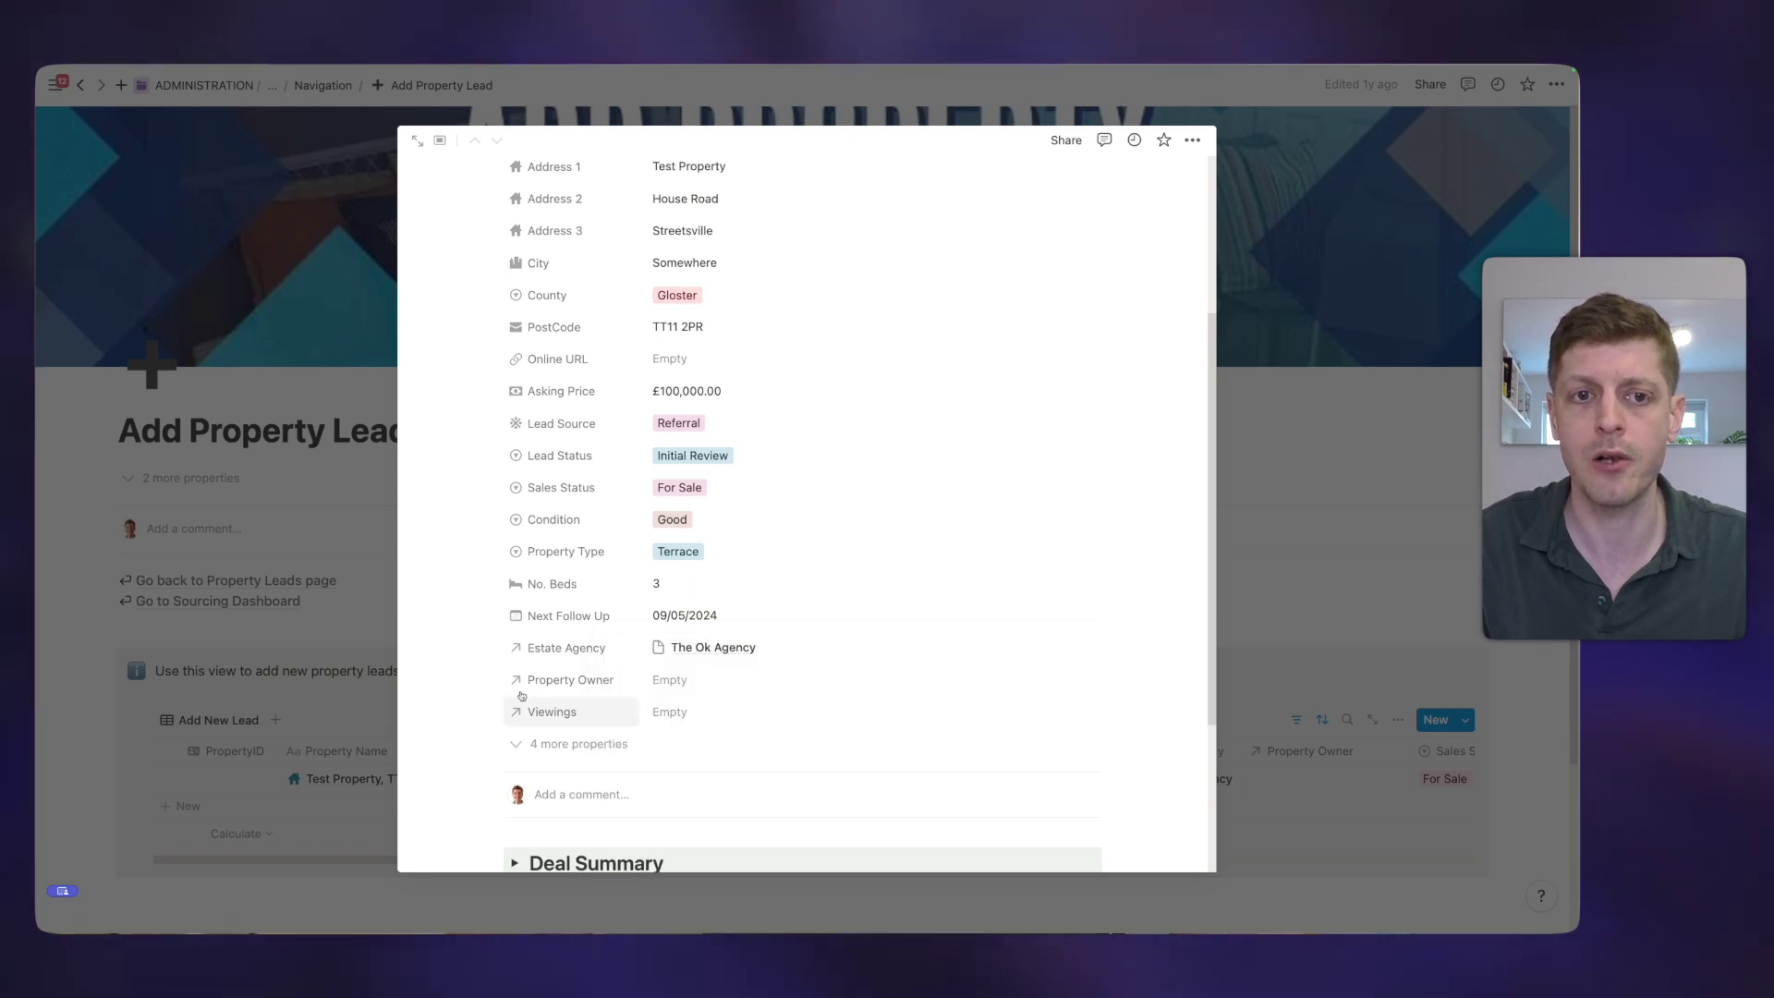
pyautogui.click(687, 712)
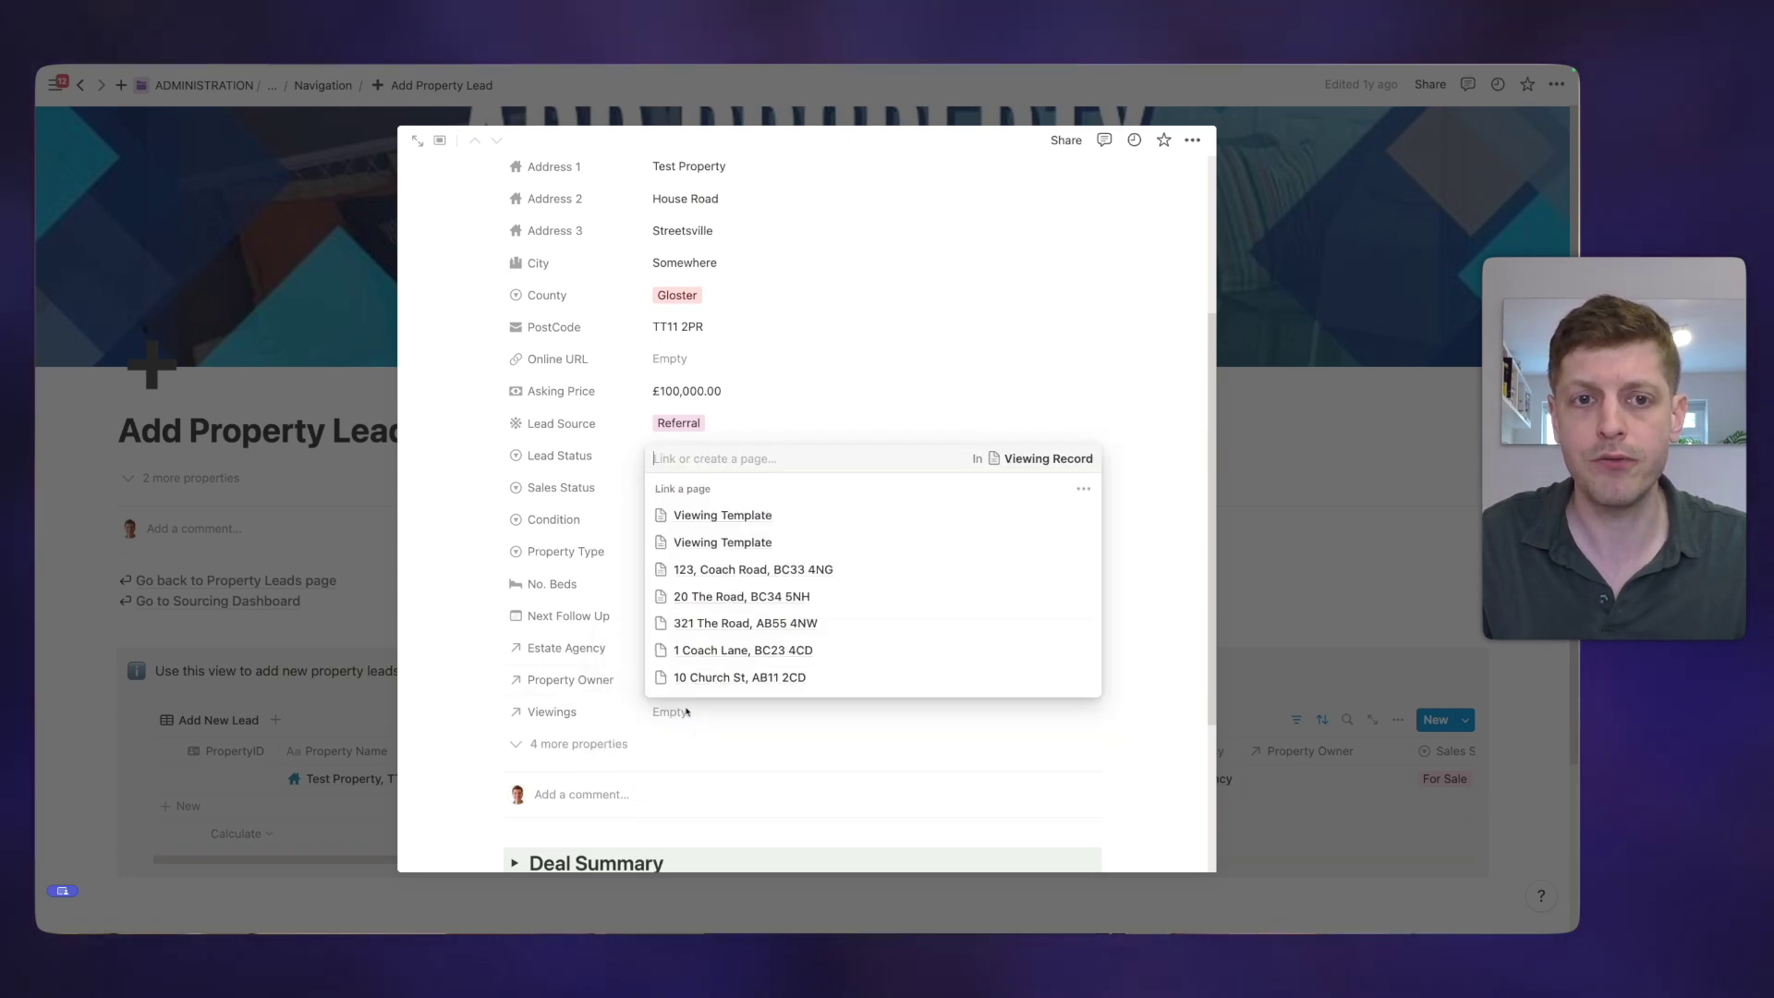
pyautogui.click(456, 671)
pyautogui.scroll(-5, 534, 700)
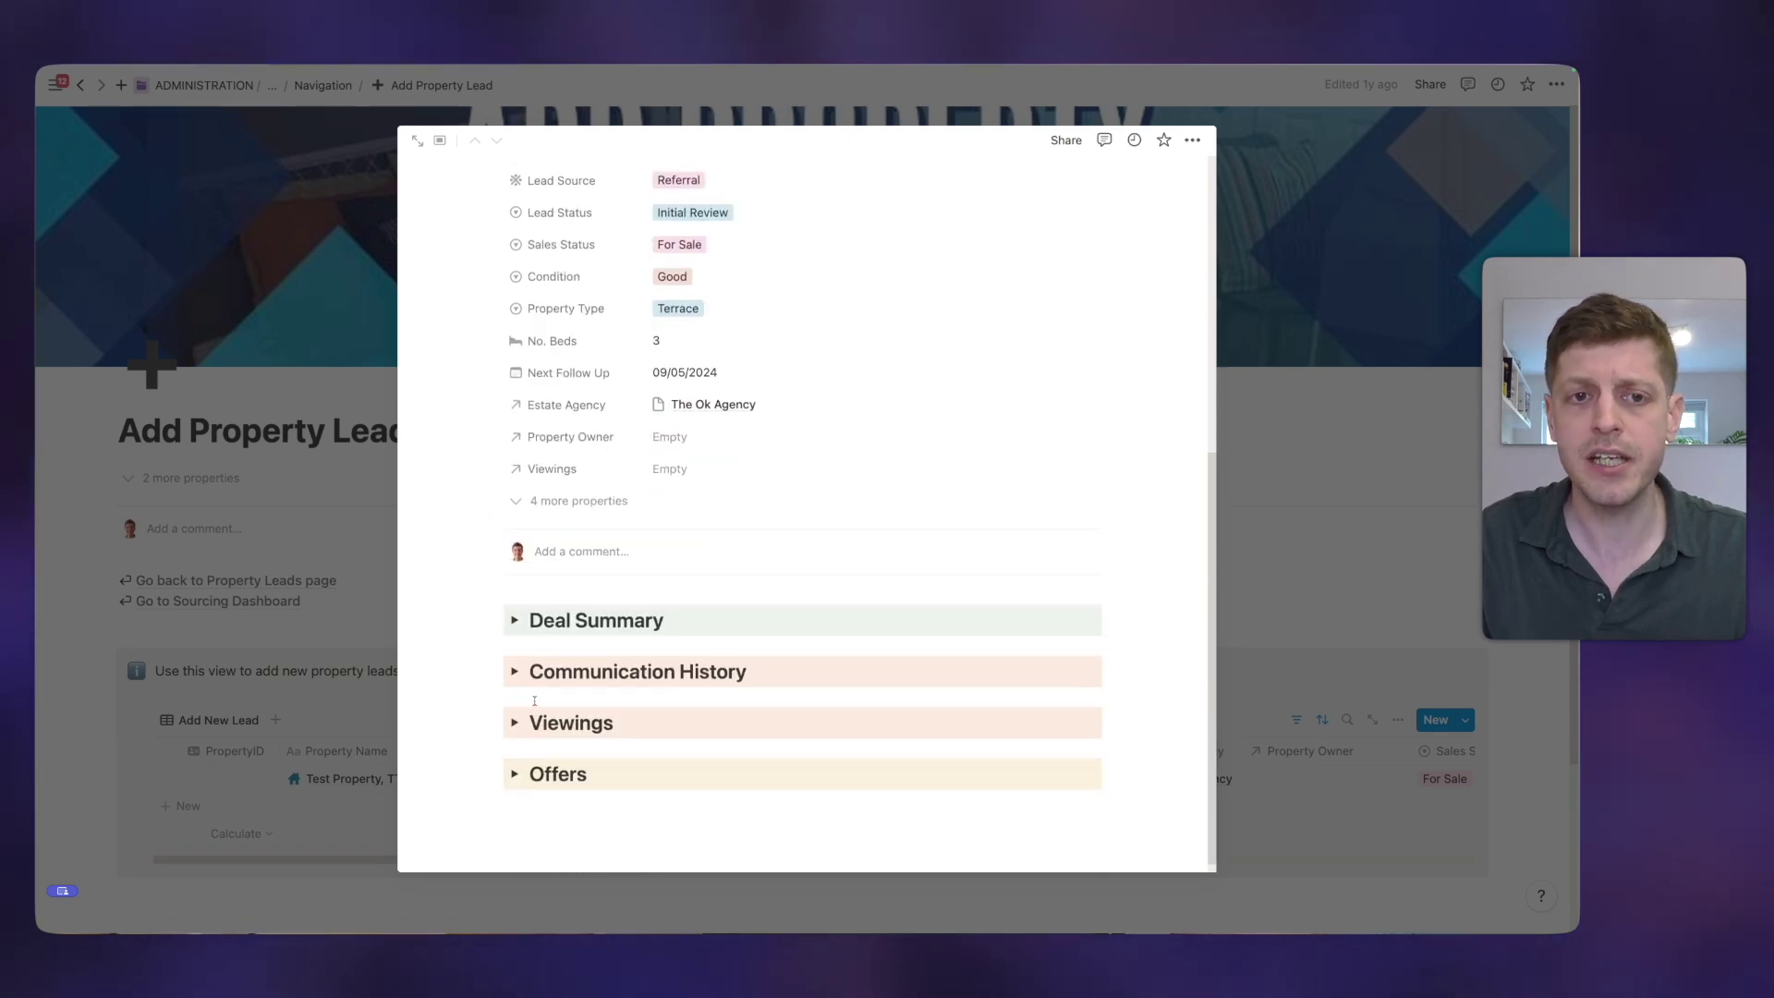
pyautogui.click(514, 620)
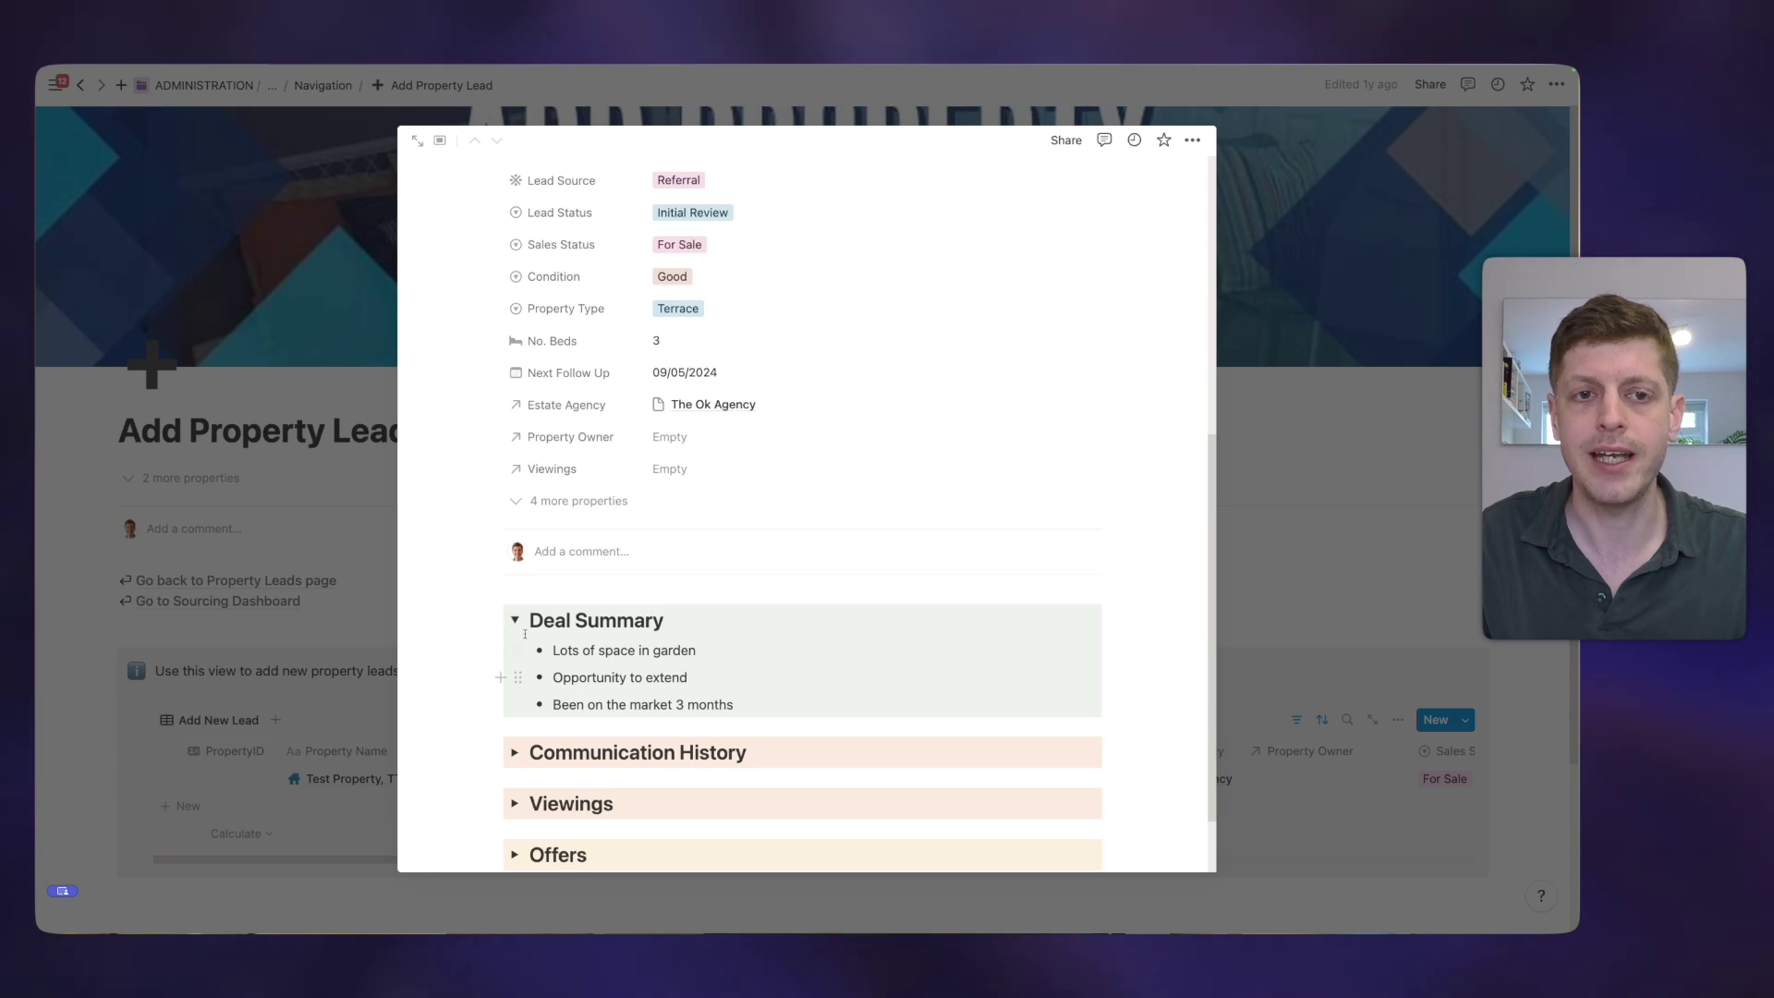
pyautogui.click(515, 621)
pyautogui.click(514, 672)
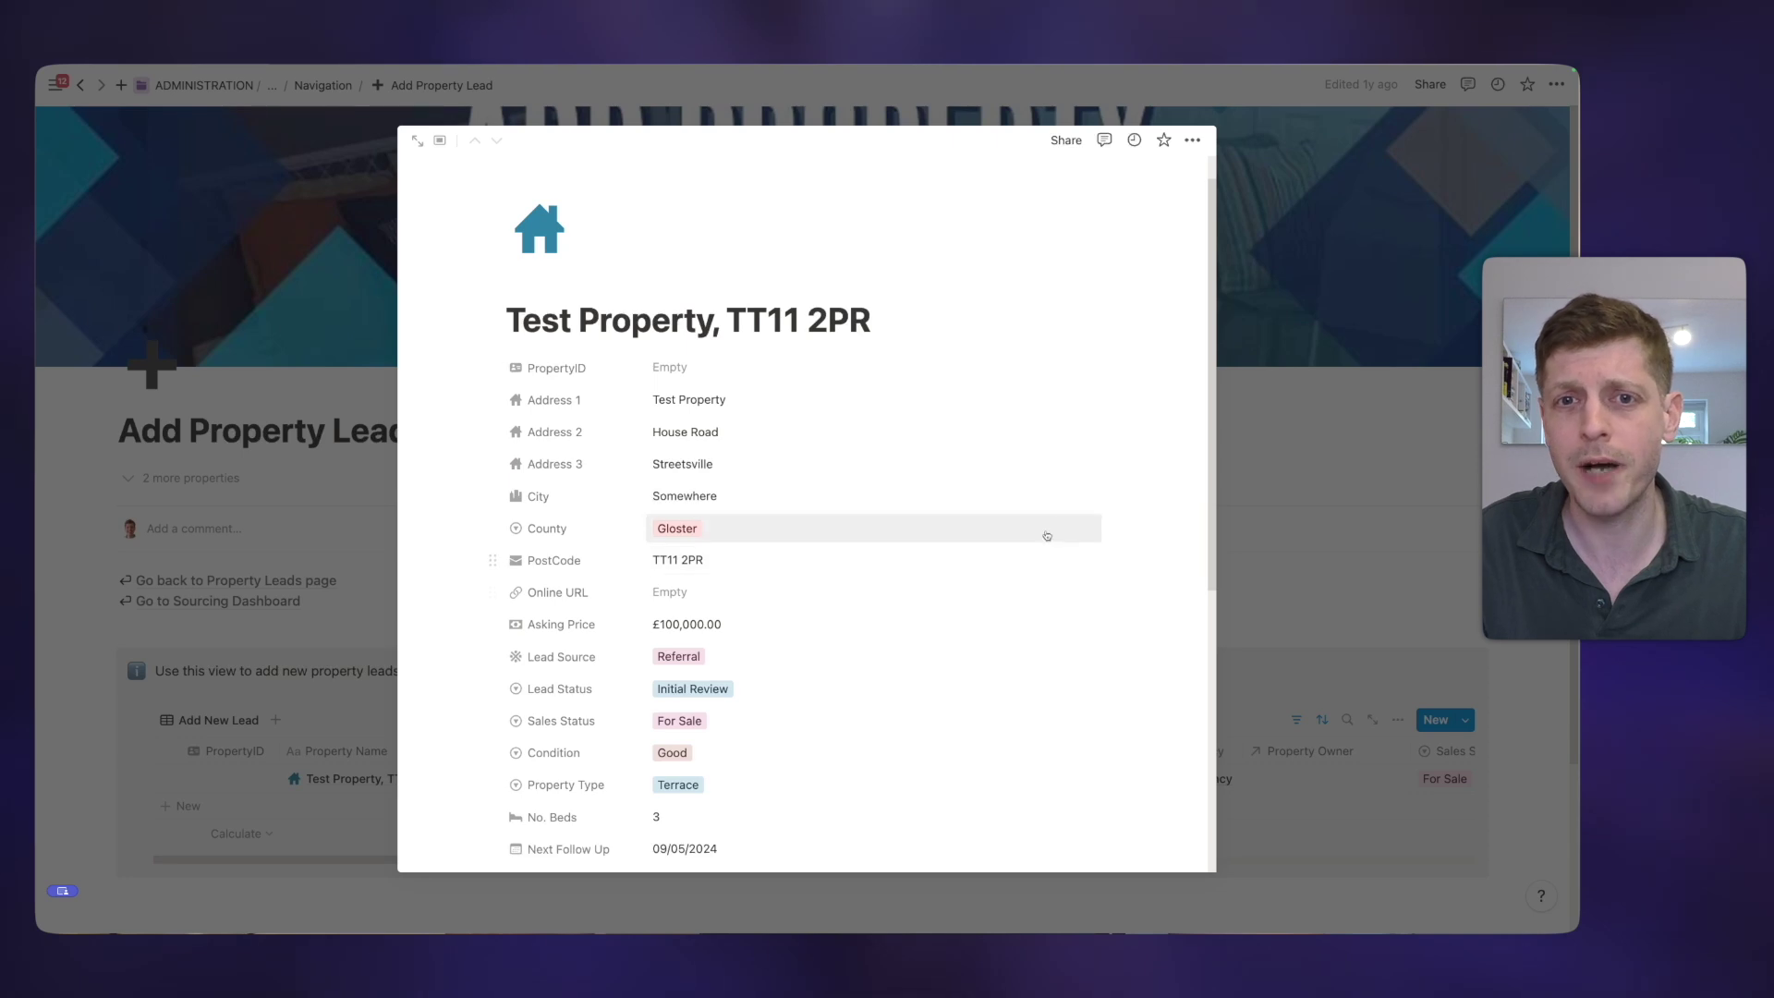
# Close Test Property and open the Deal Pipeline board from the Property Leads Dashboard.
pyautogui.click(1275, 469)
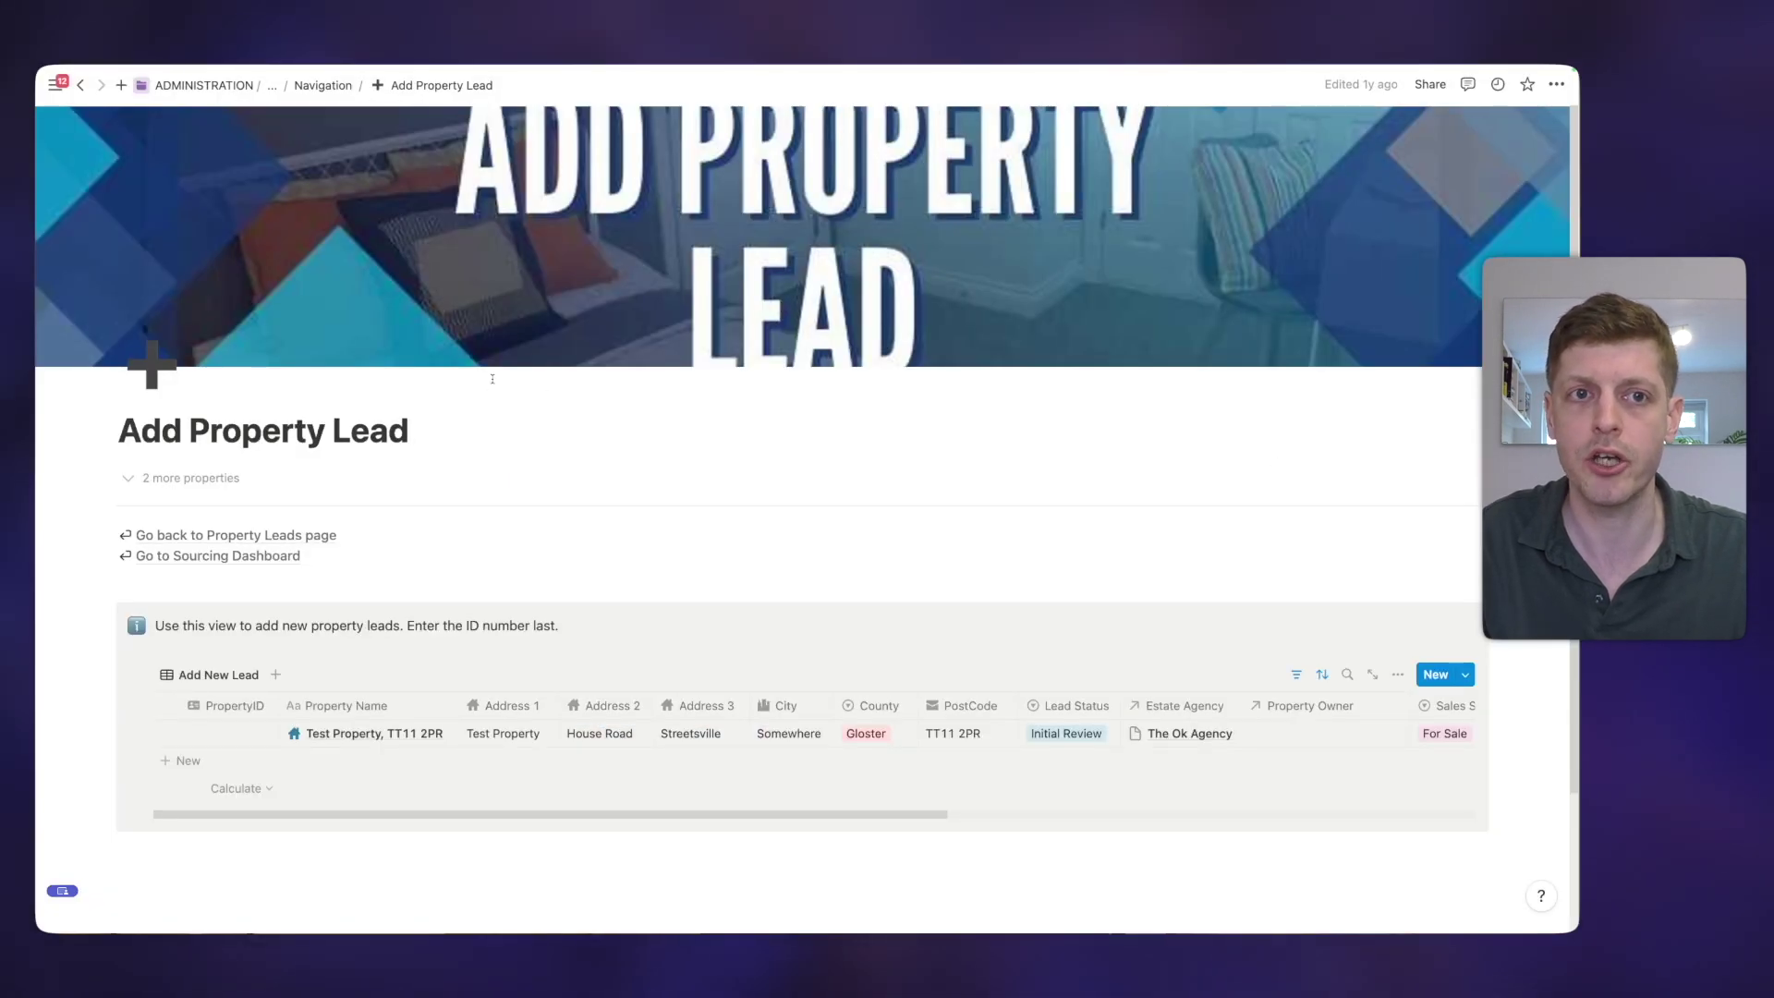
pyautogui.click(254, 534)
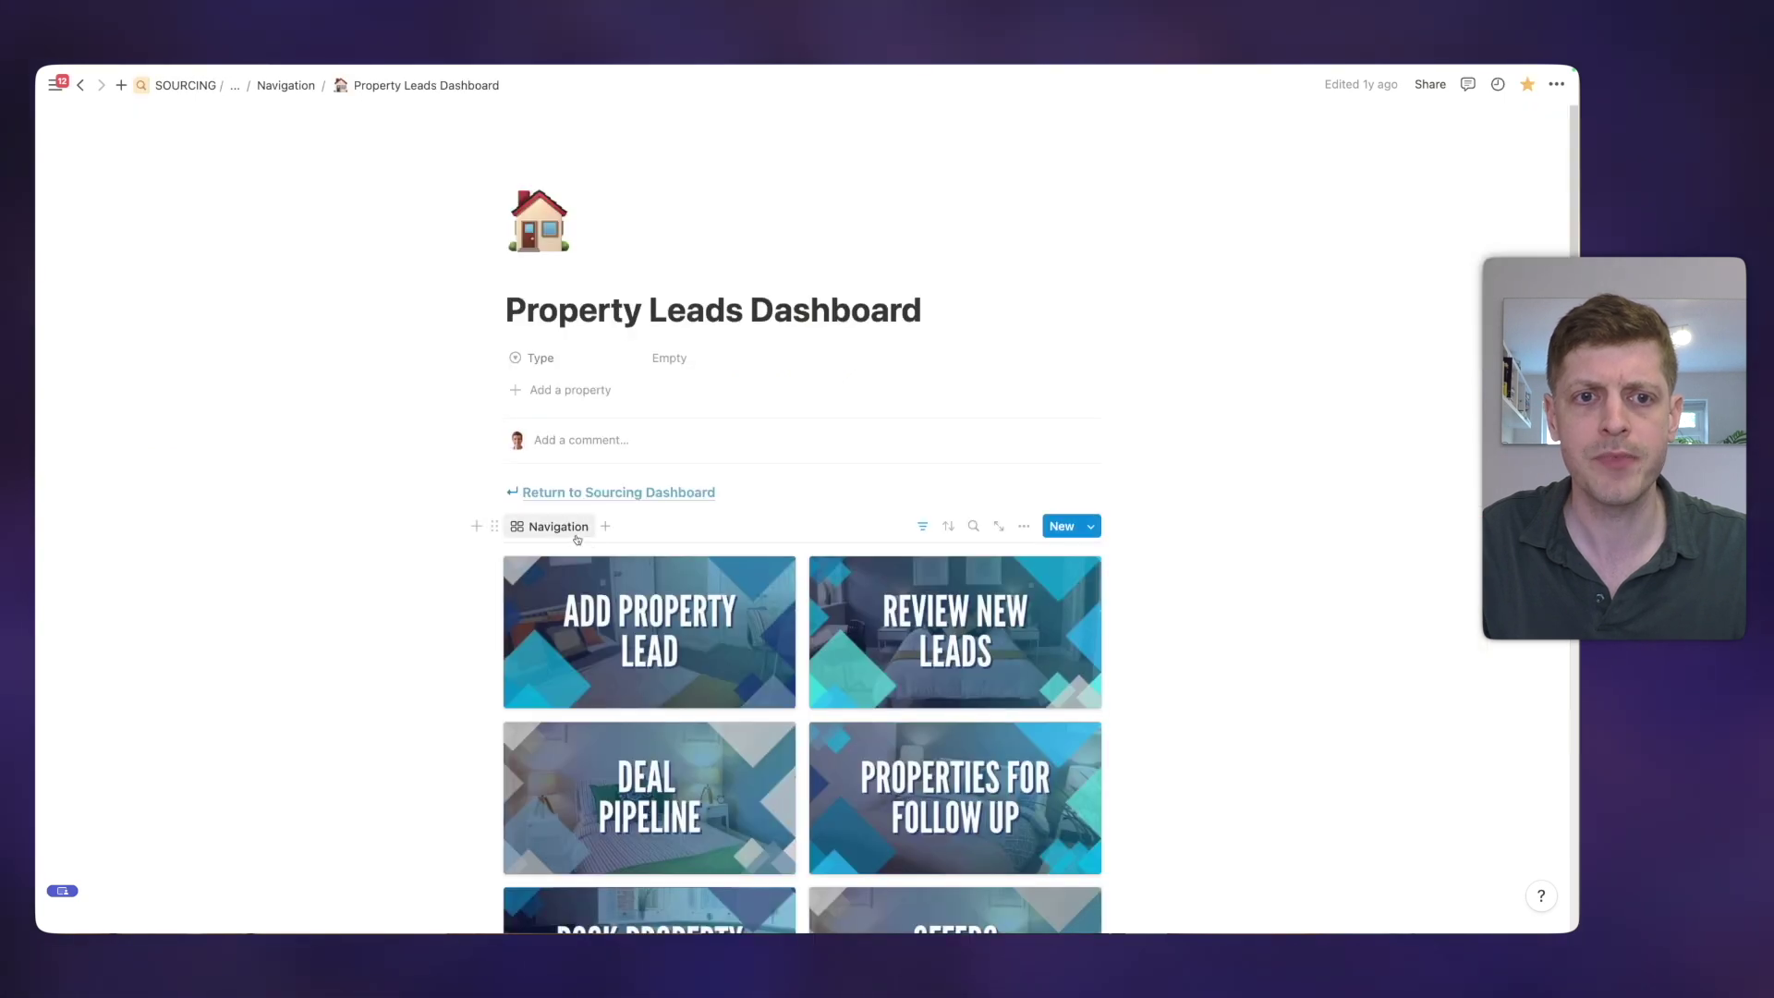
pyautogui.click(640, 783)
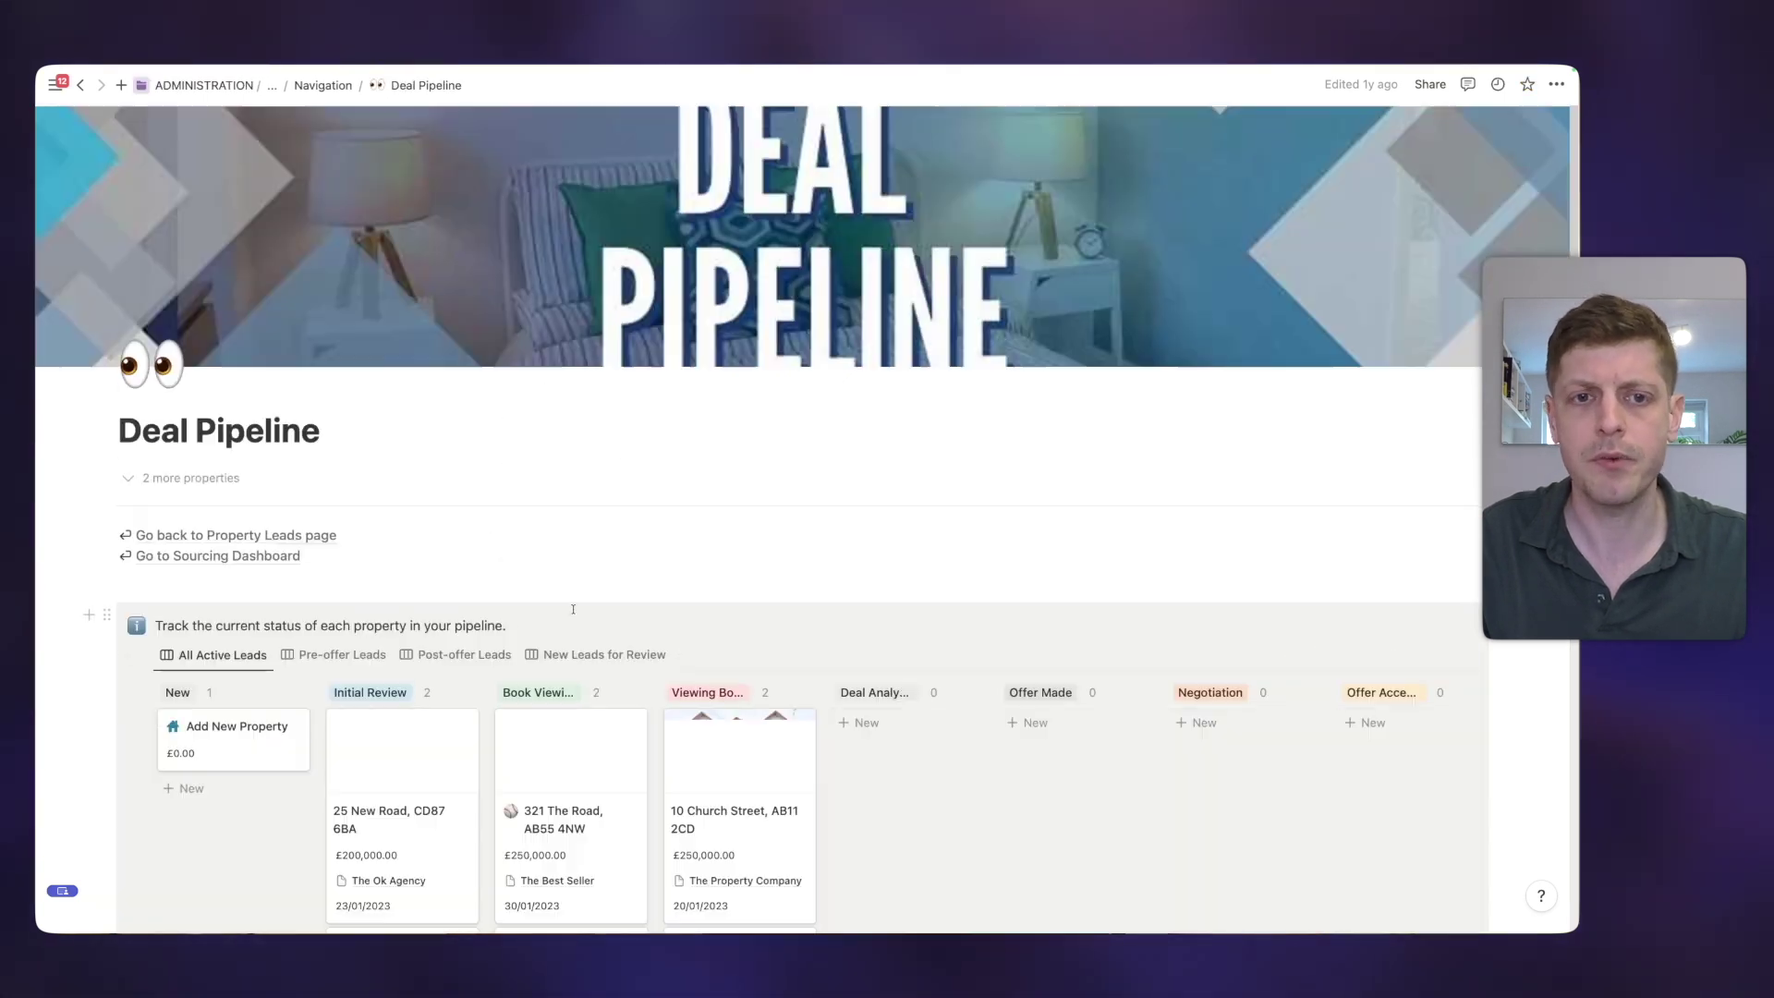
pyautogui.scroll(-2, 566, 580)
pyautogui.scroll(-2, 566, 581)
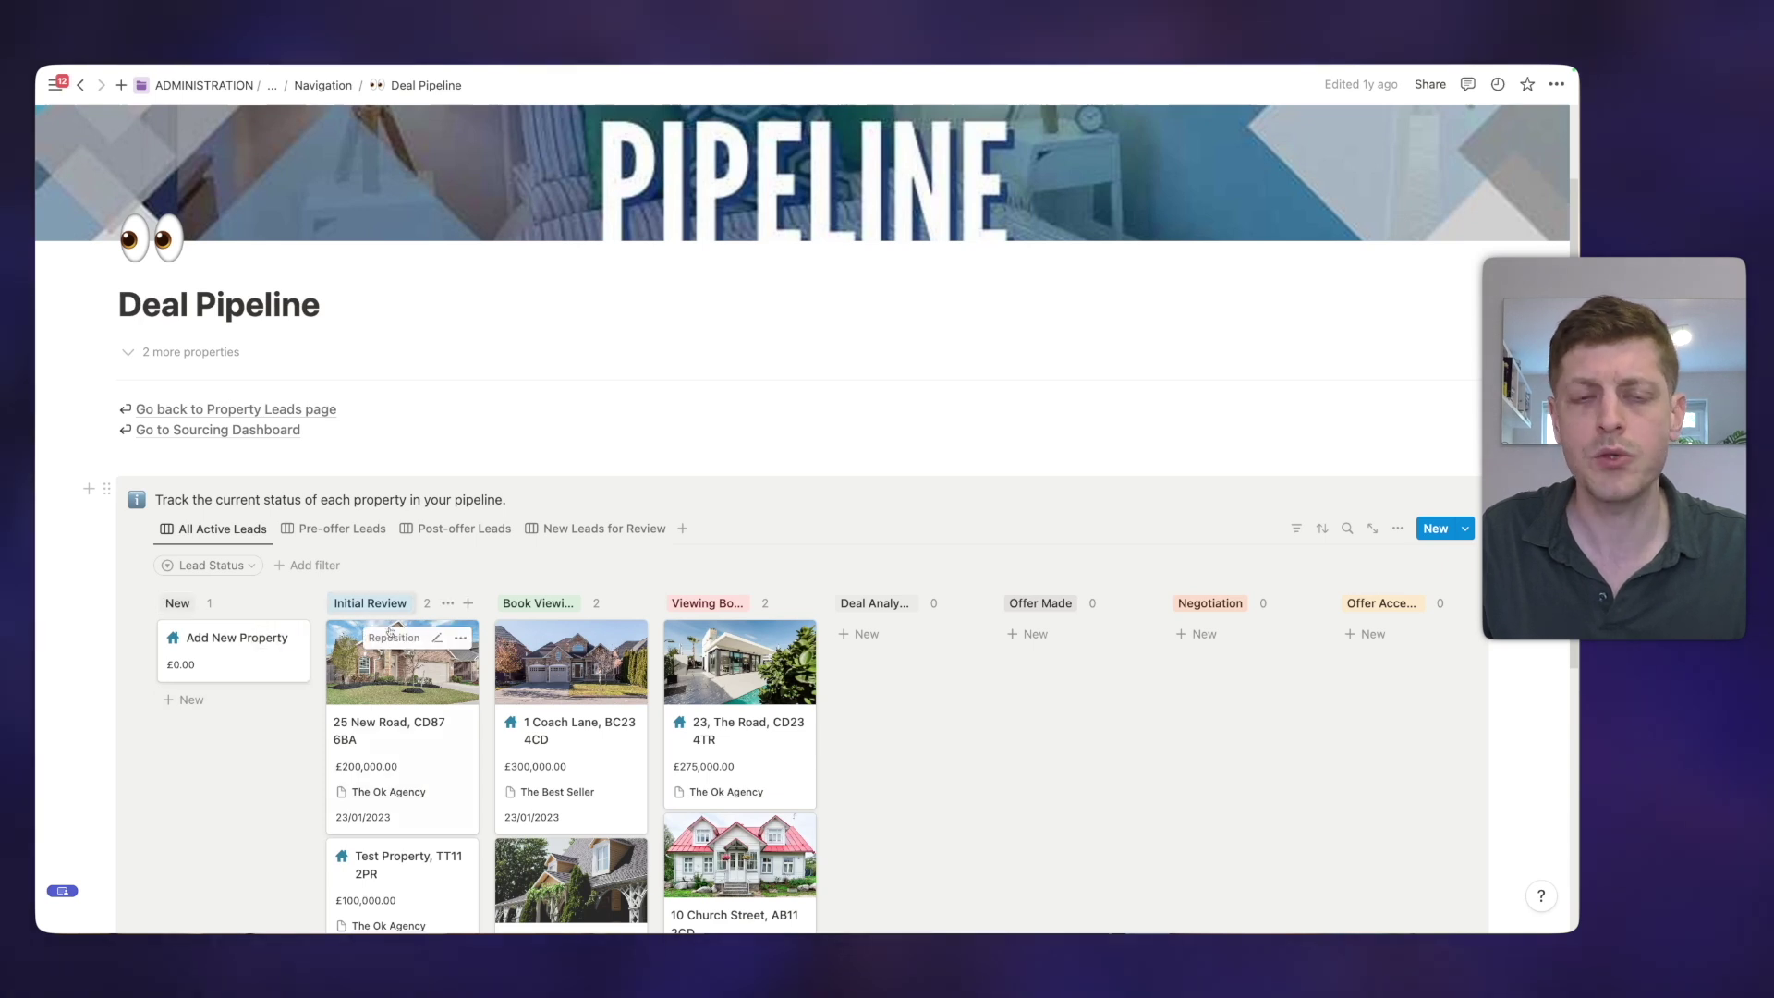
pyautogui.scroll(-5, 388, 745)
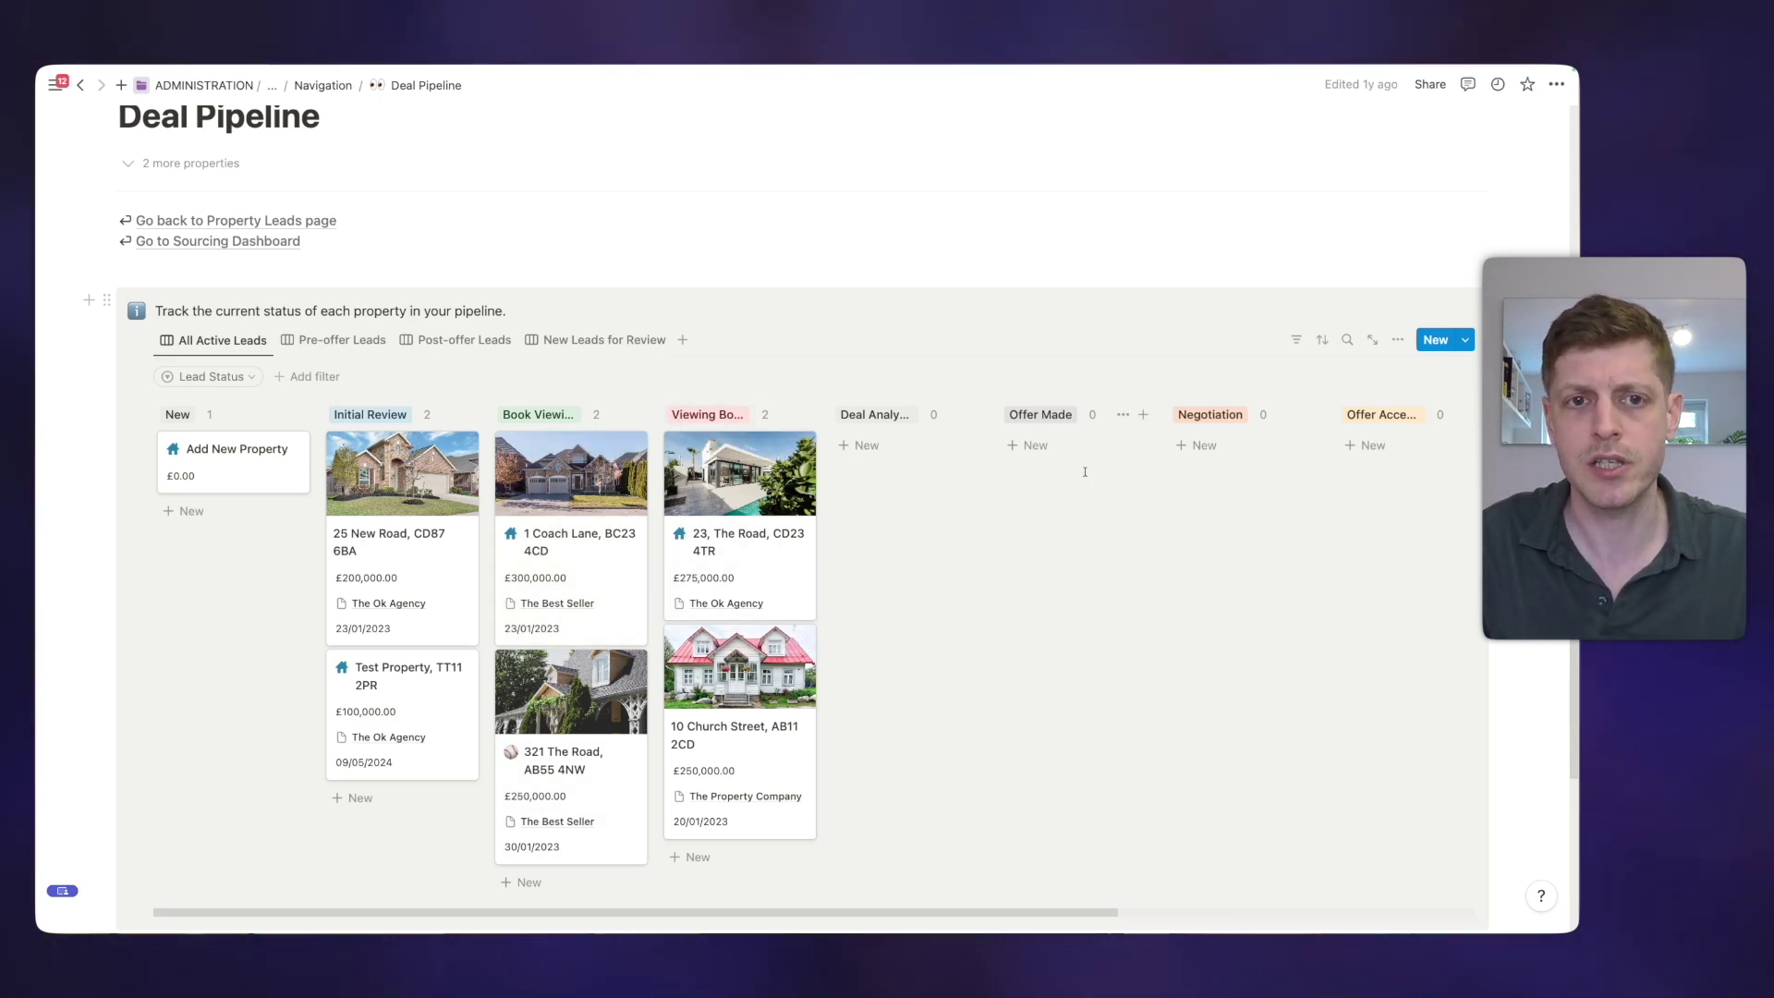
# Set 25 New Road's asking price to £180,000.00 and move its card into Deal Analysis.
pyautogui.click(356, 580)
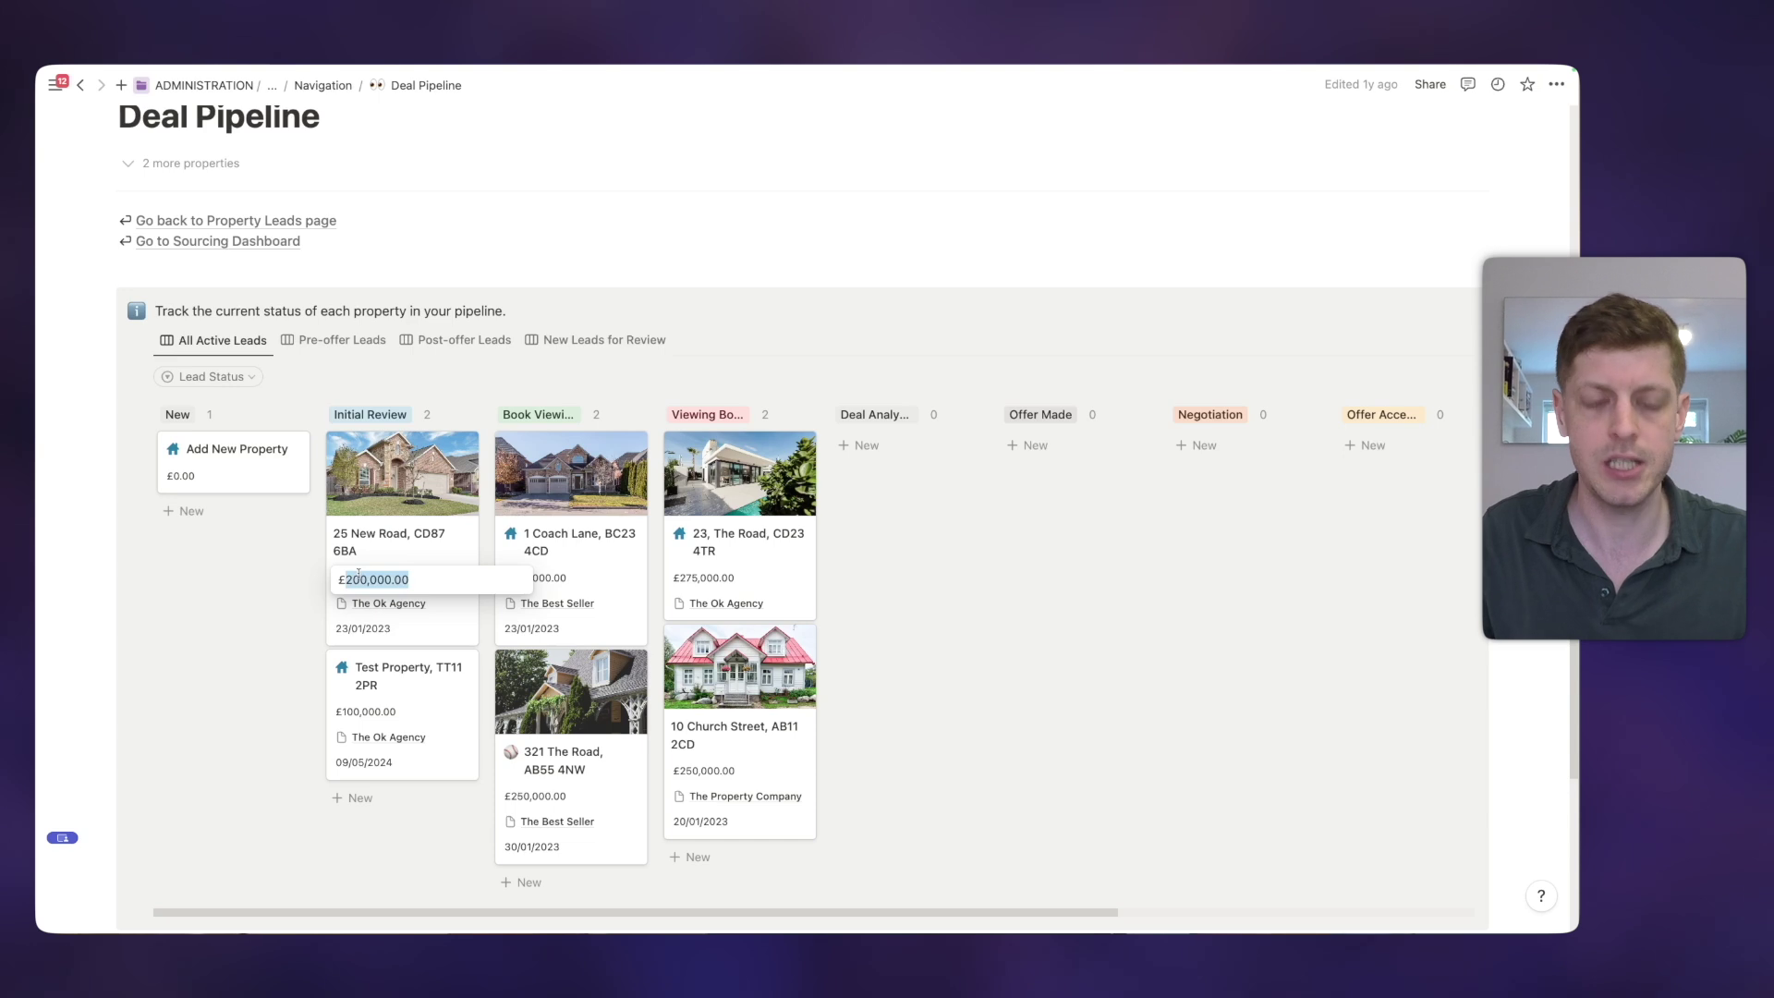
pyautogui.write('18090')
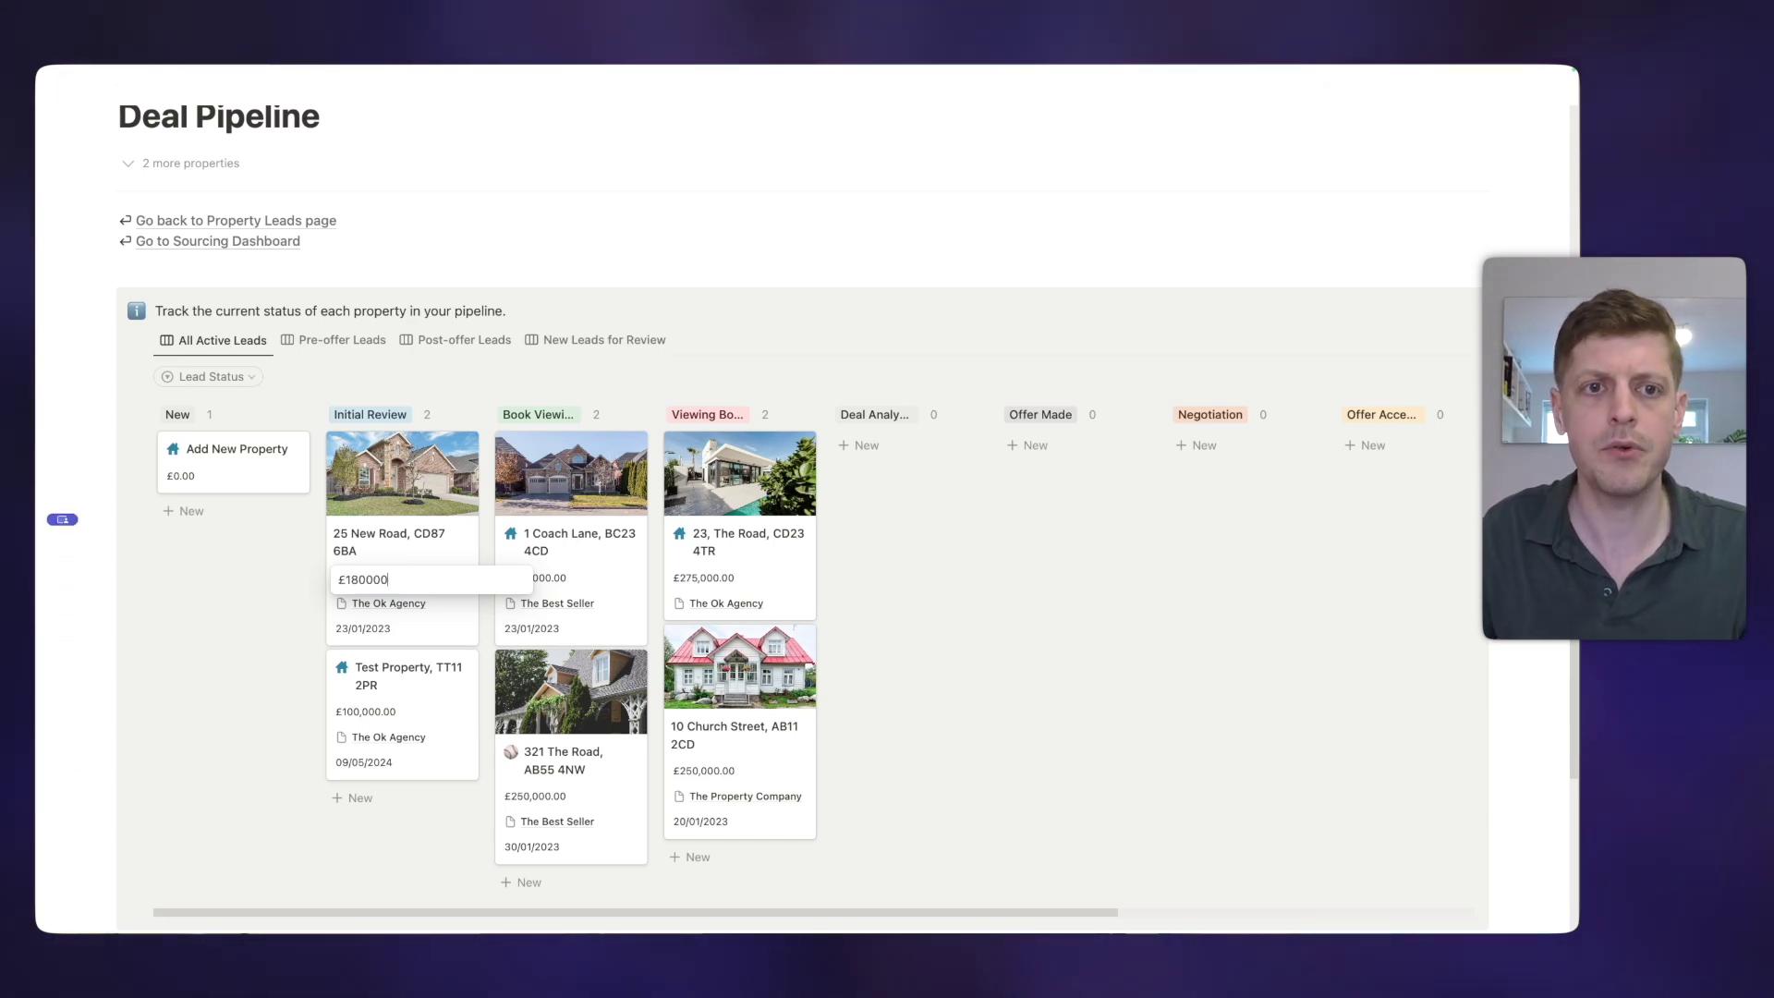
pyautogui.press('Return')
pyautogui.moveTo(444, 565); pyautogui.dragTo(885, 551)
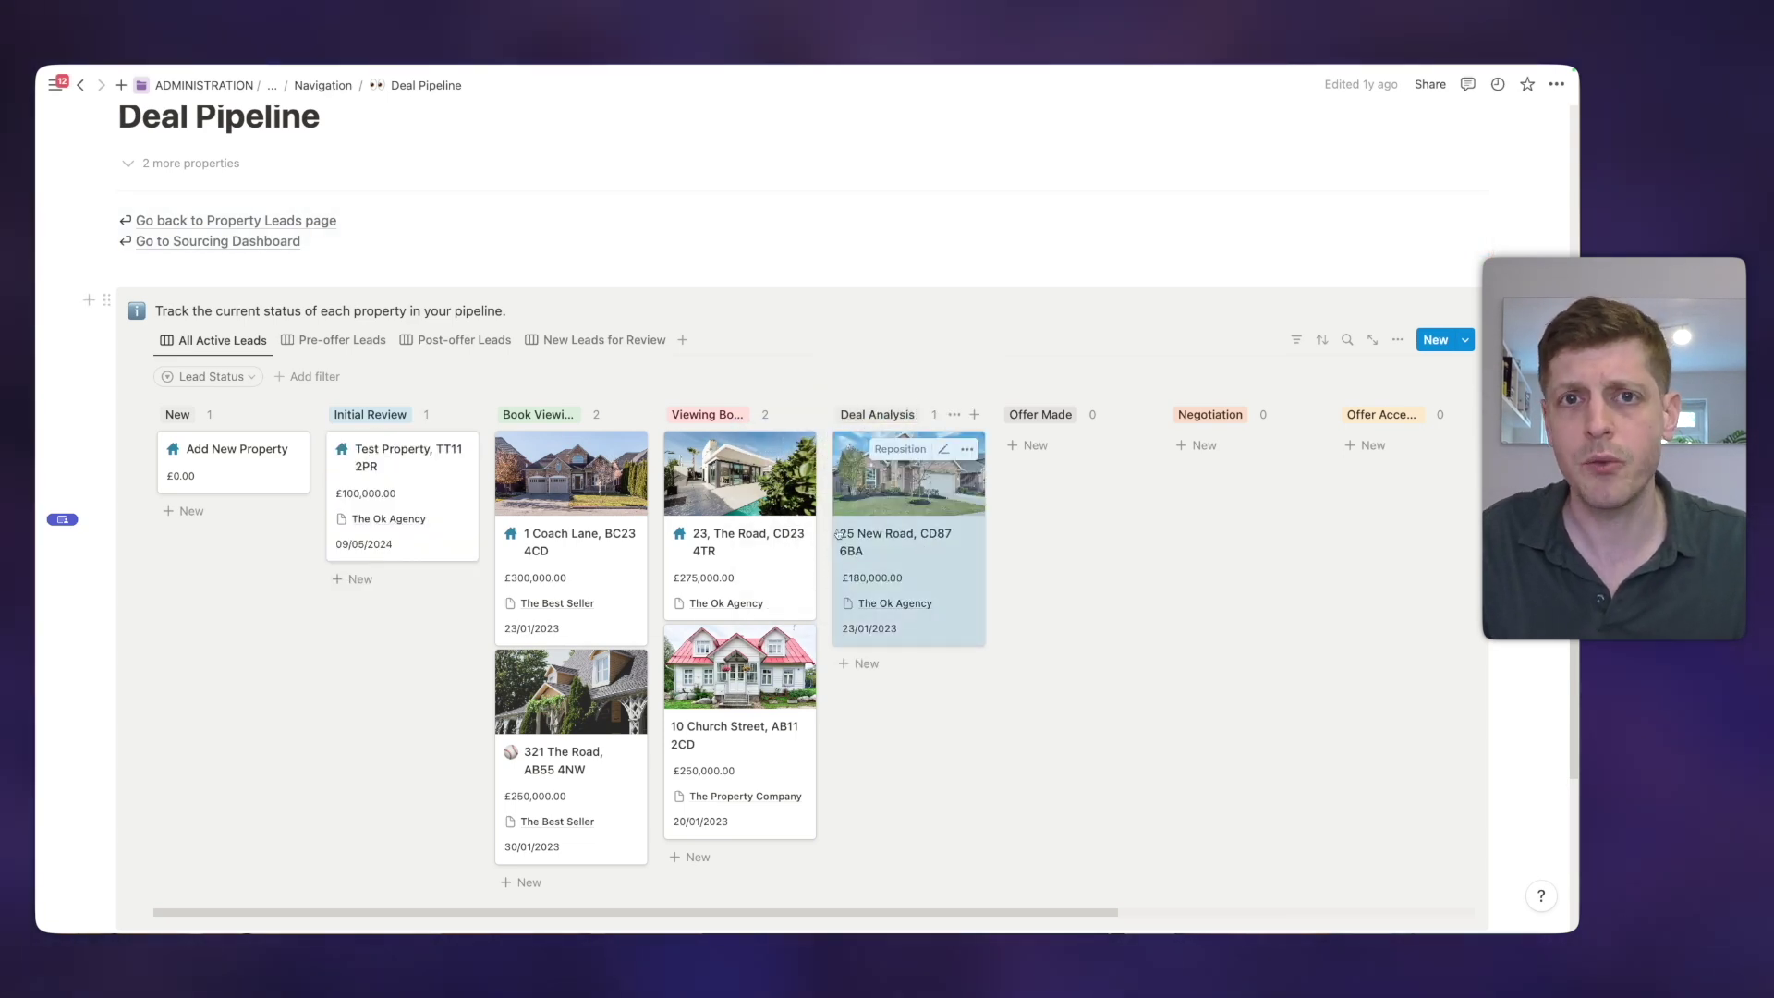
# Check the Properties for Follow Up calendar shows Test Property on 9 May, then return to the dashboard.
pyautogui.click(261, 223)
pyautogui.scroll(-2, 666, 428)
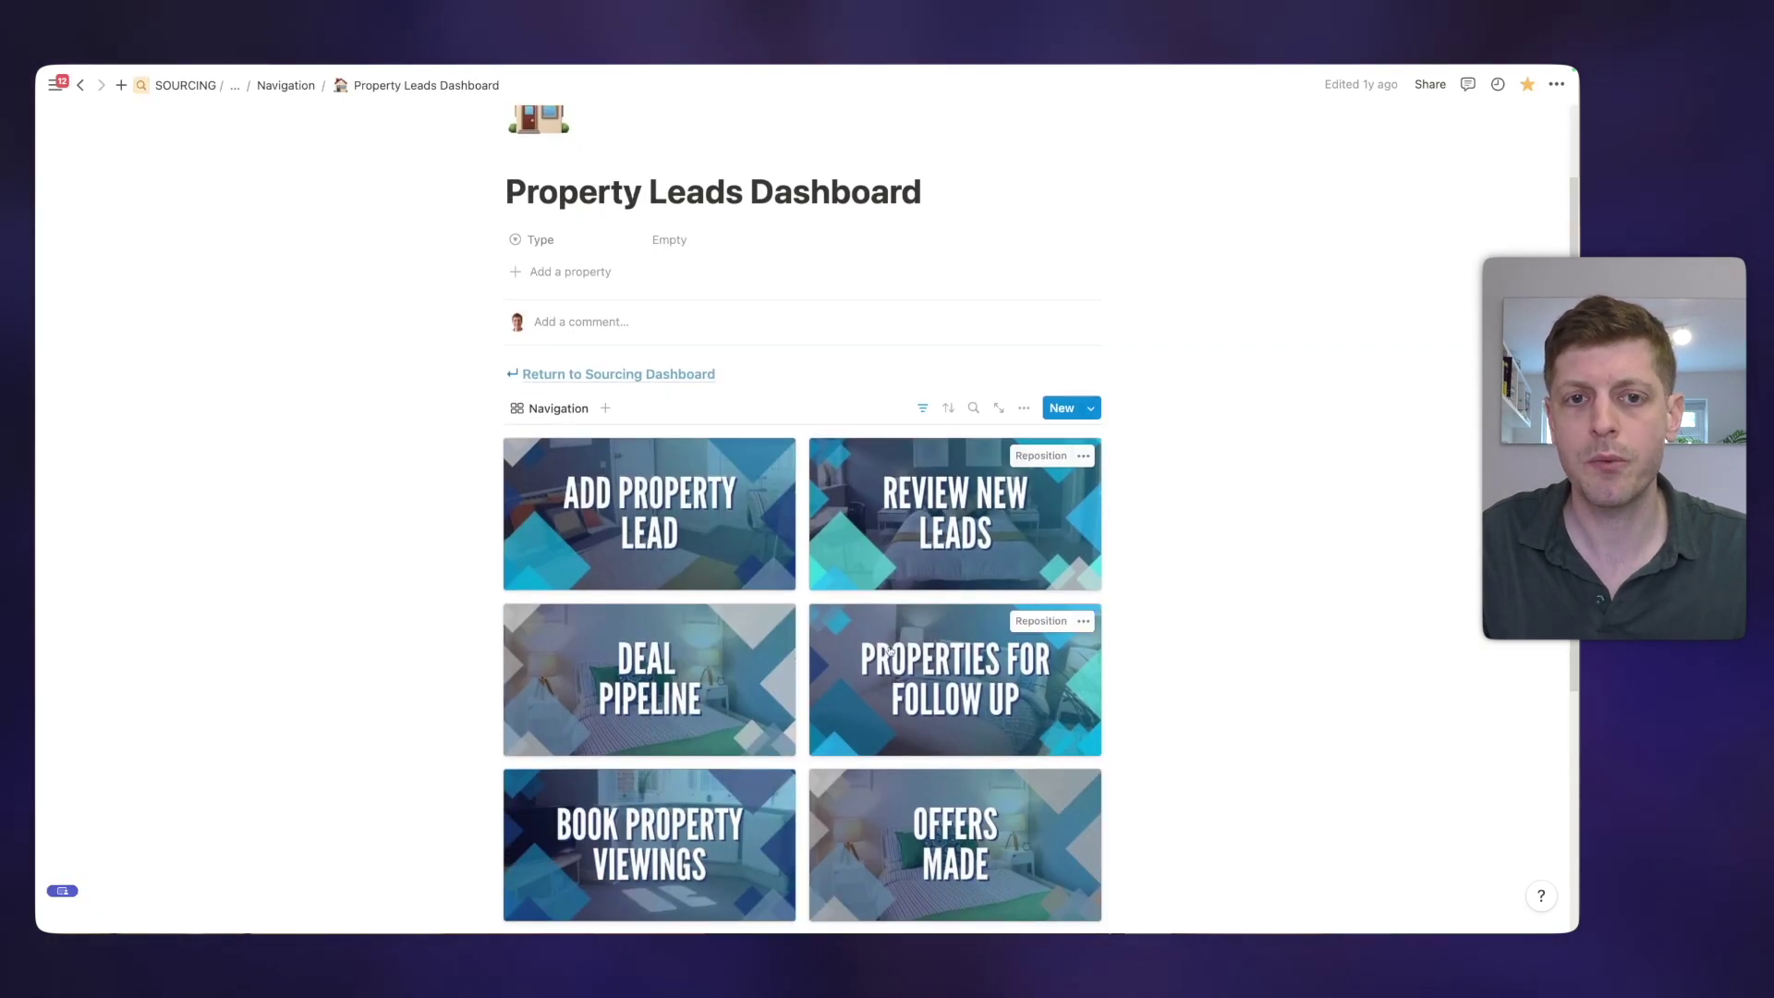
pyautogui.click(888, 649)
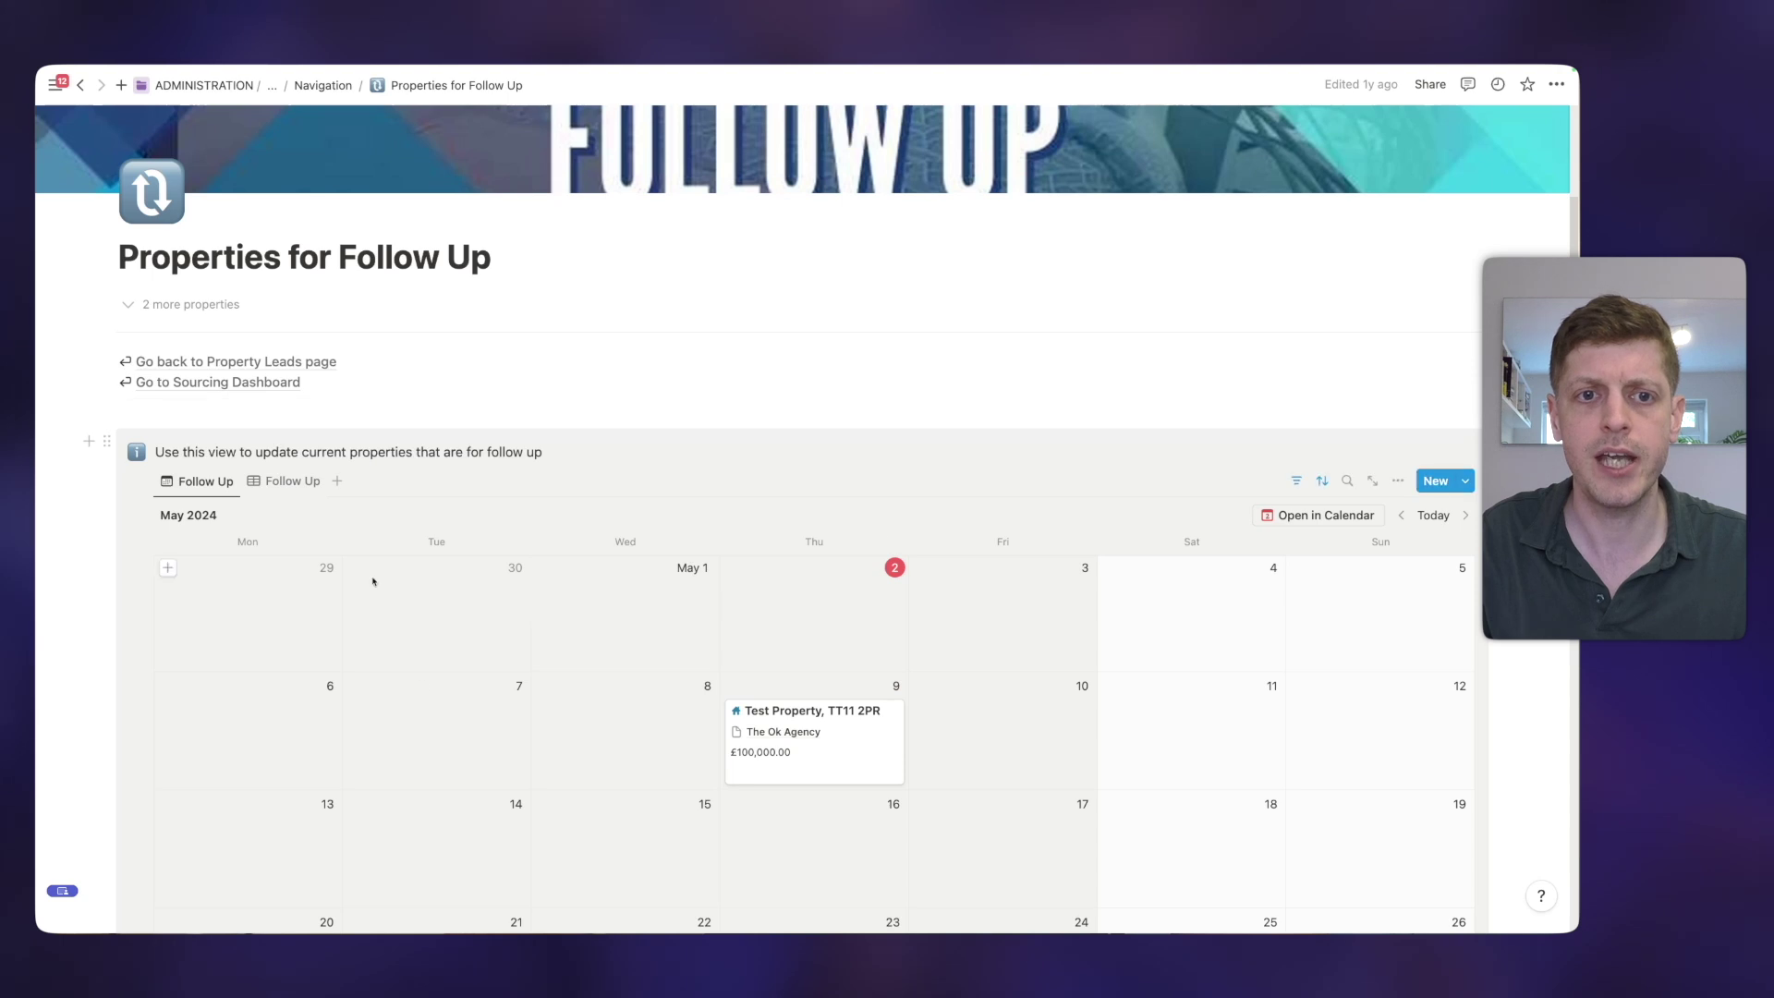
pyautogui.scroll(-3, 702, 571)
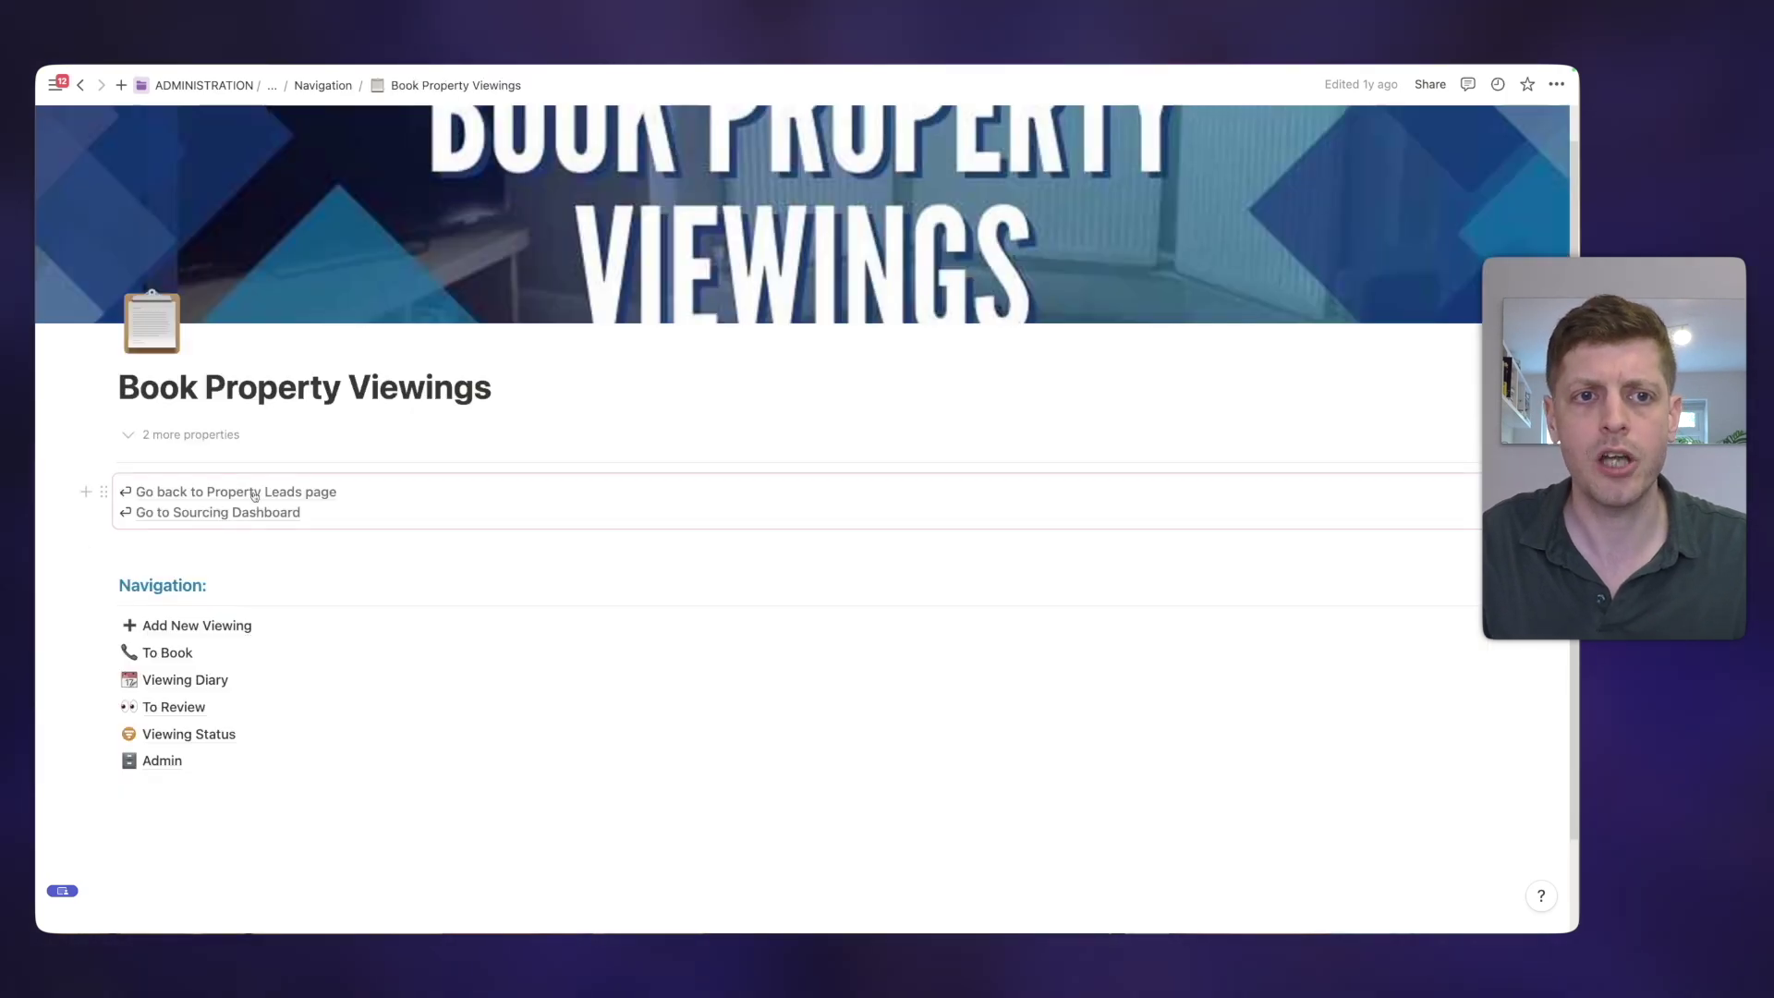
pyautogui.click(254, 495)
pyautogui.scroll(-5, 646, 555)
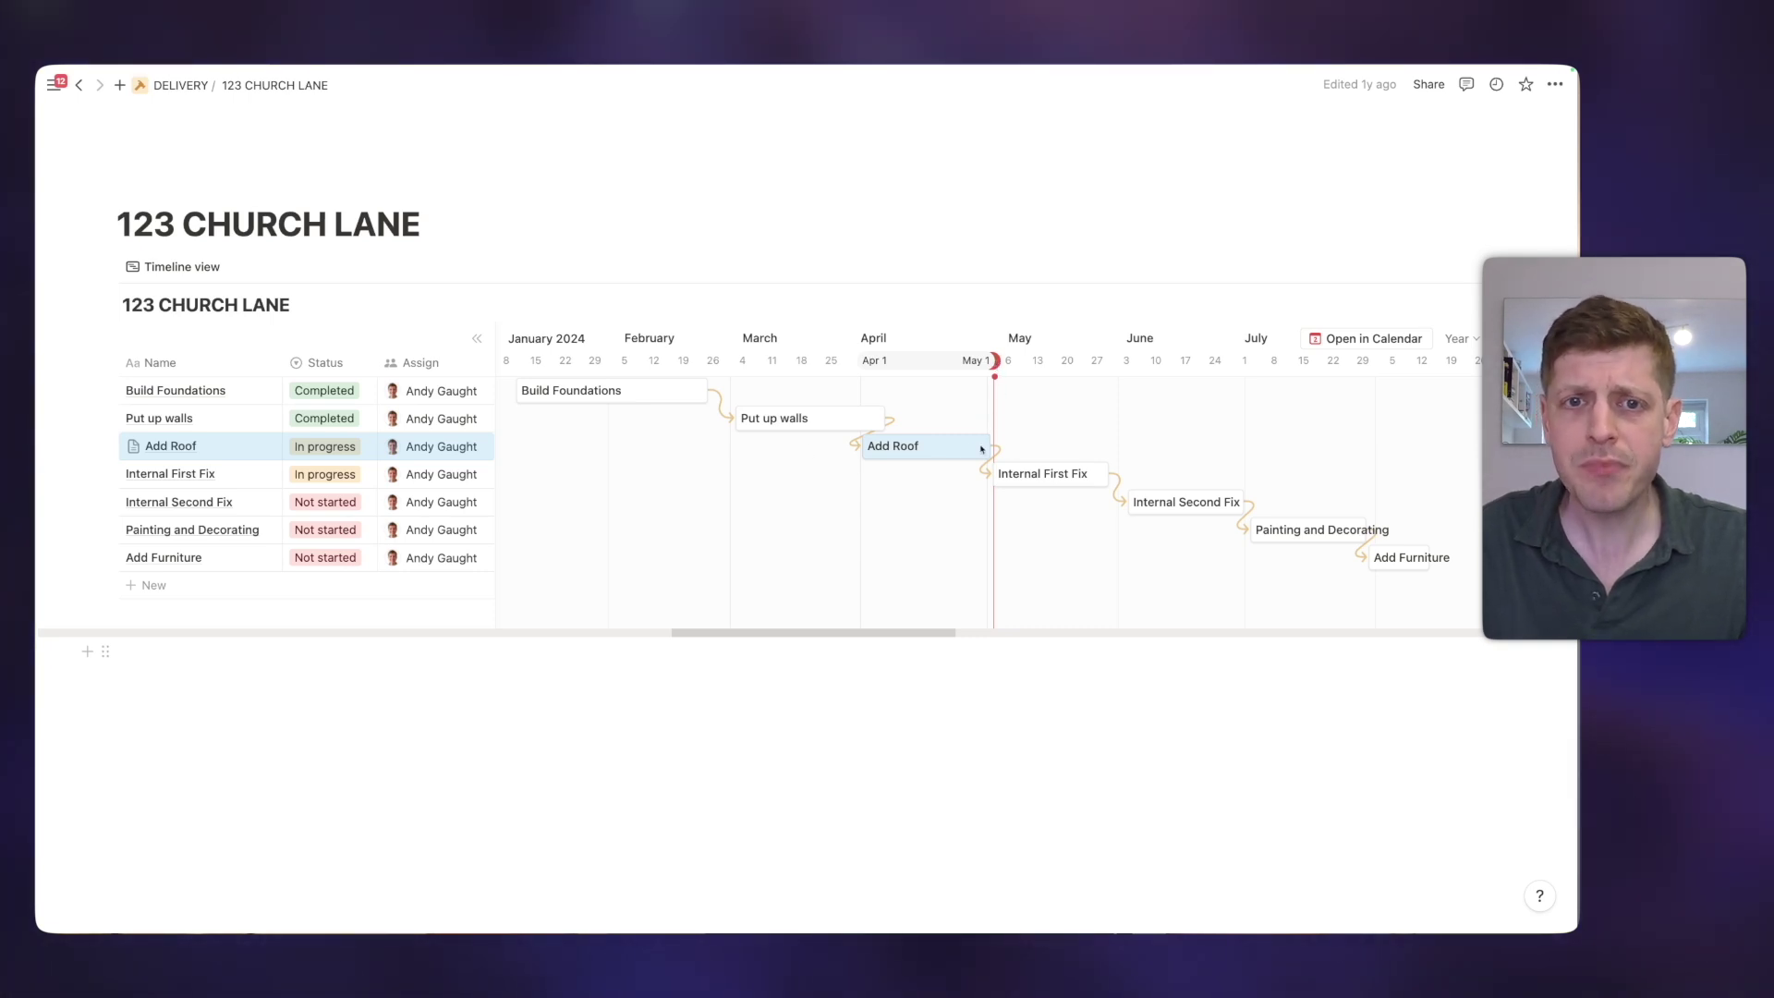
# Extend Add Roof's end later into May and set Internal First Fix to Not started.
pyautogui.moveTo(987, 444); pyautogui.dragTo(1028, 437)
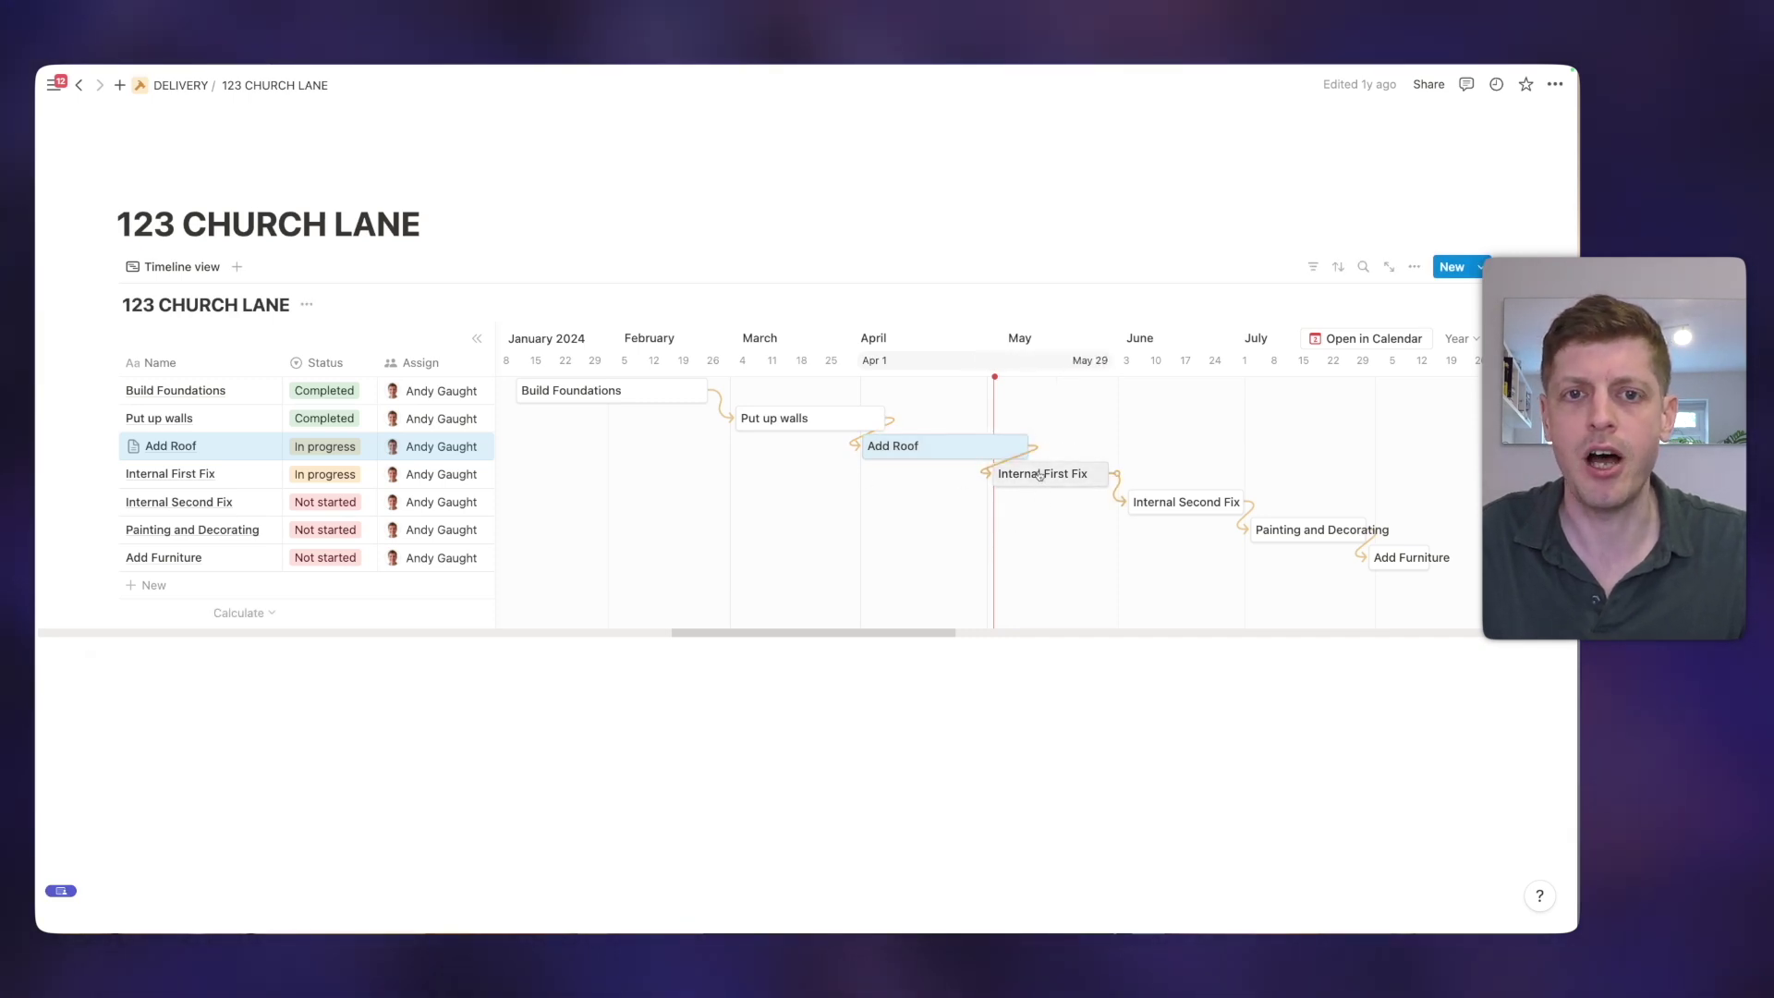
pyautogui.click(343, 480)
pyautogui.click(342, 526)
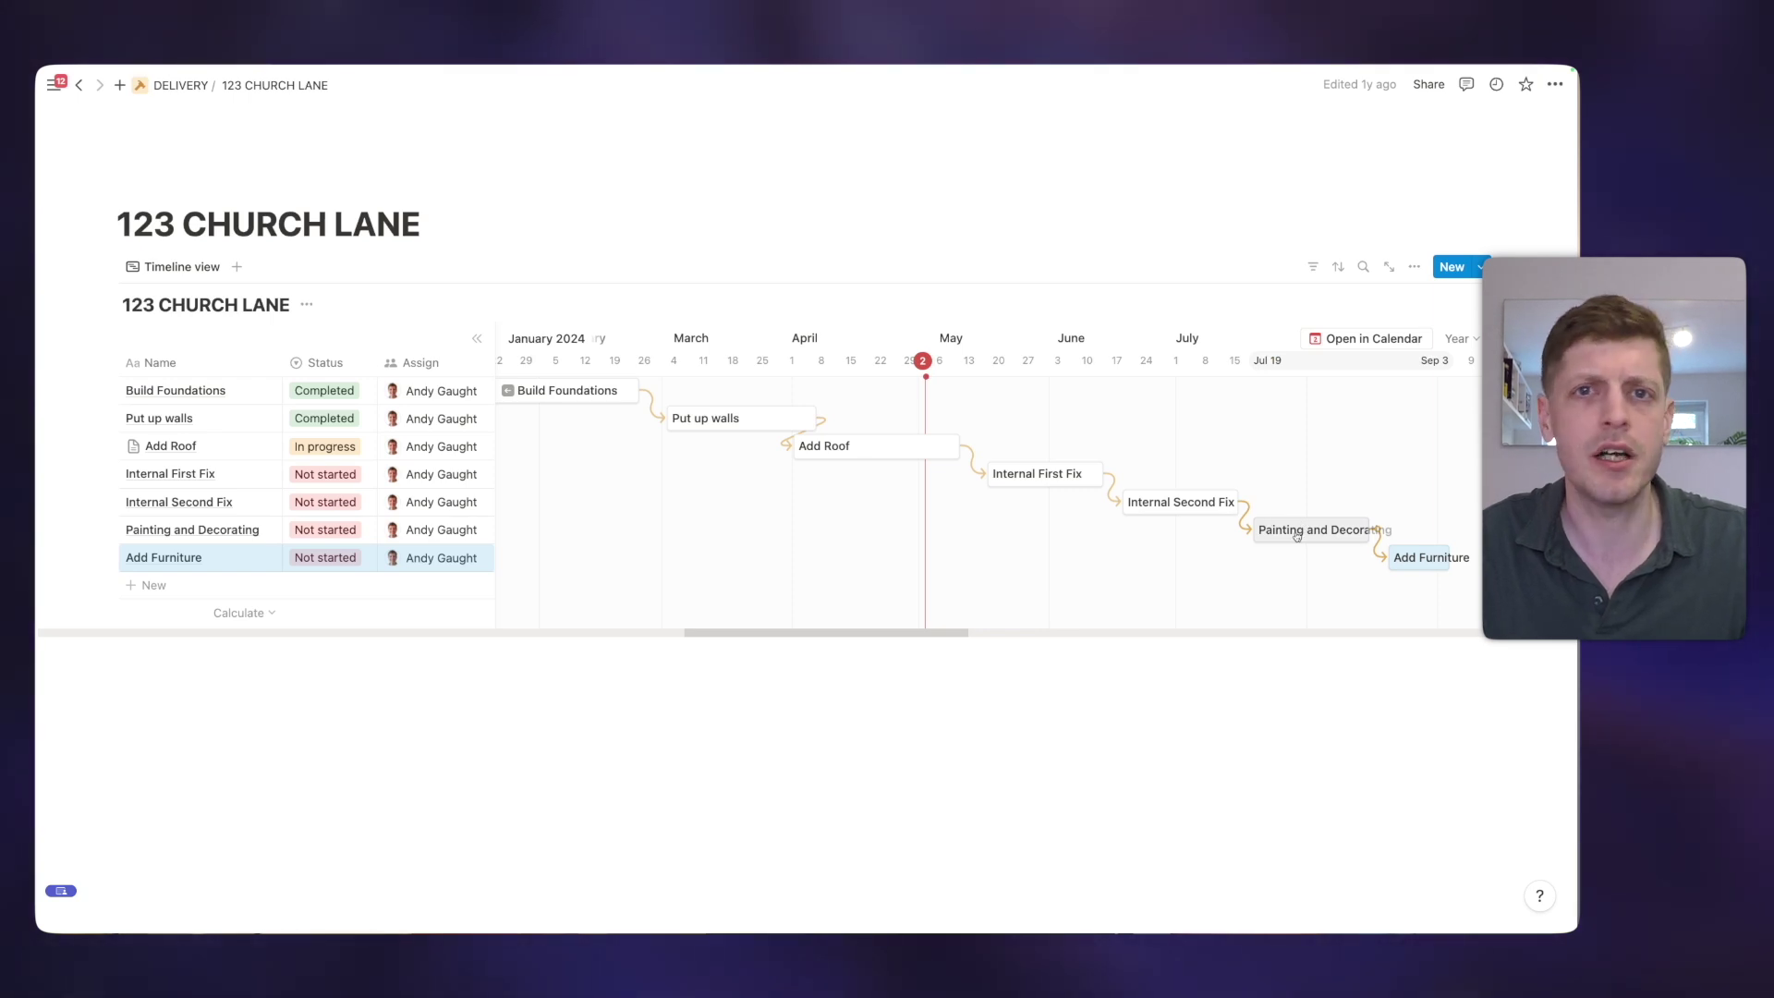
# Write notes in Painting and Decorating: BEdrooms, Lounge, and 25l of white ceiling paint.
pyautogui.click(1297, 534)
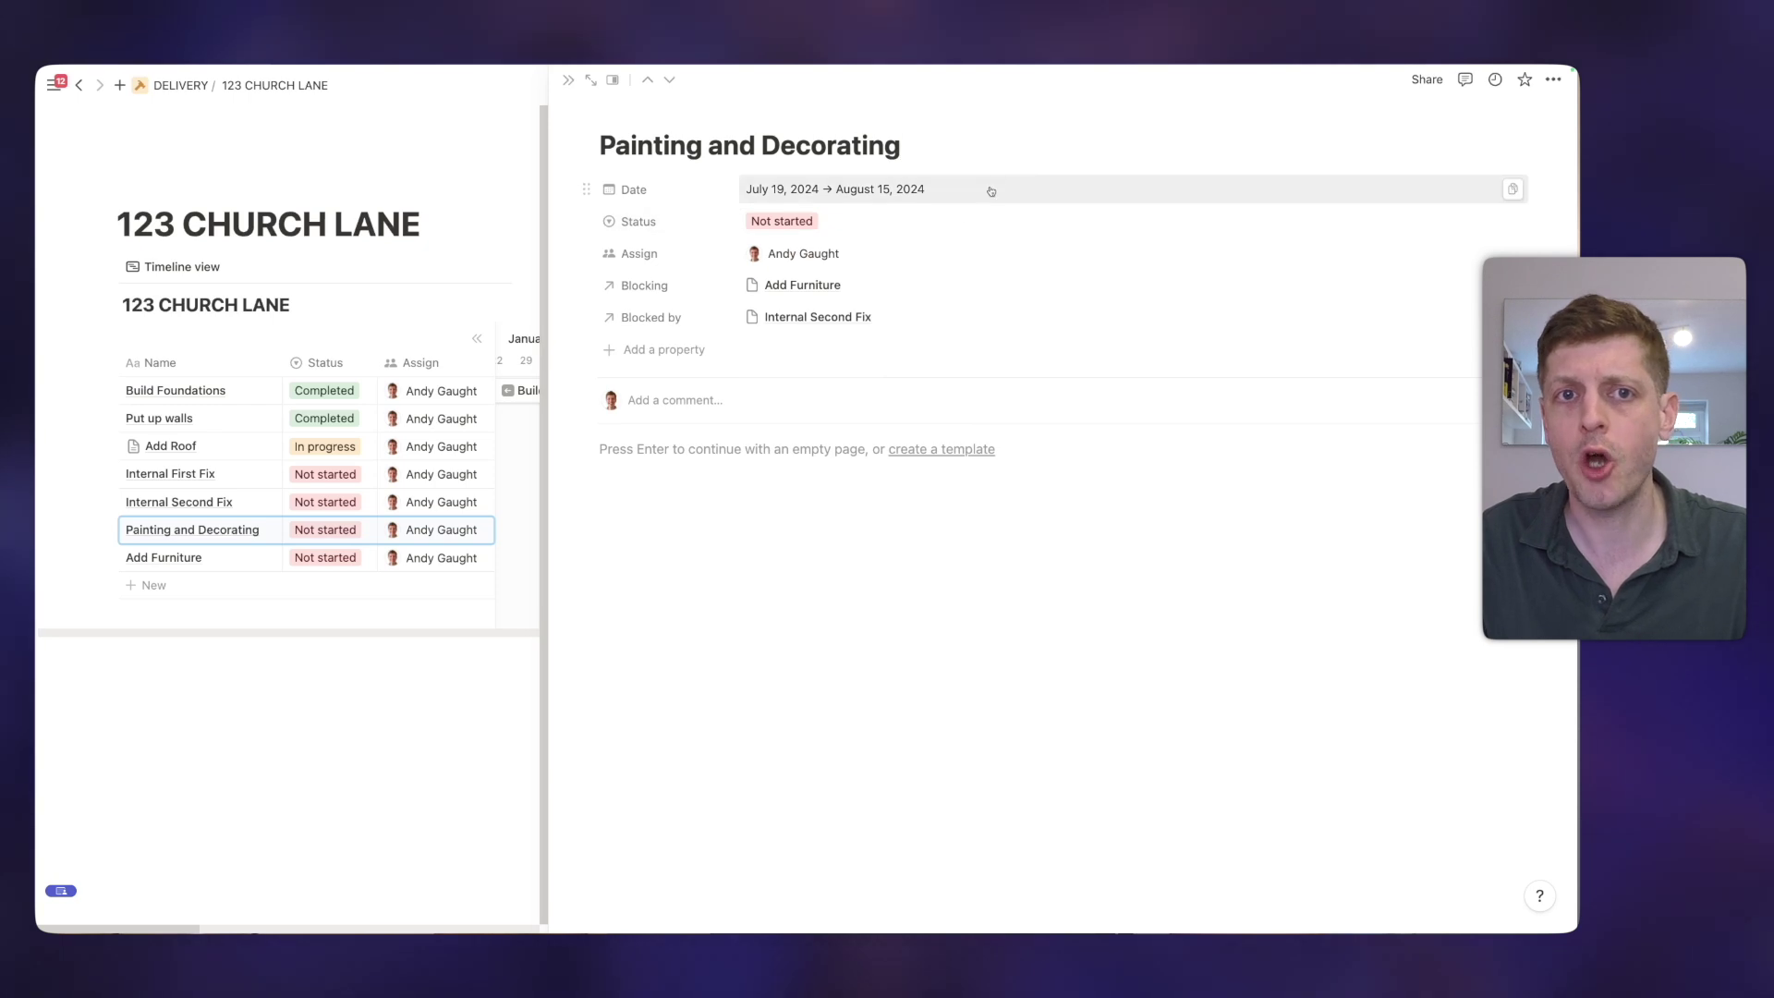
pyautogui.click(792, 522)
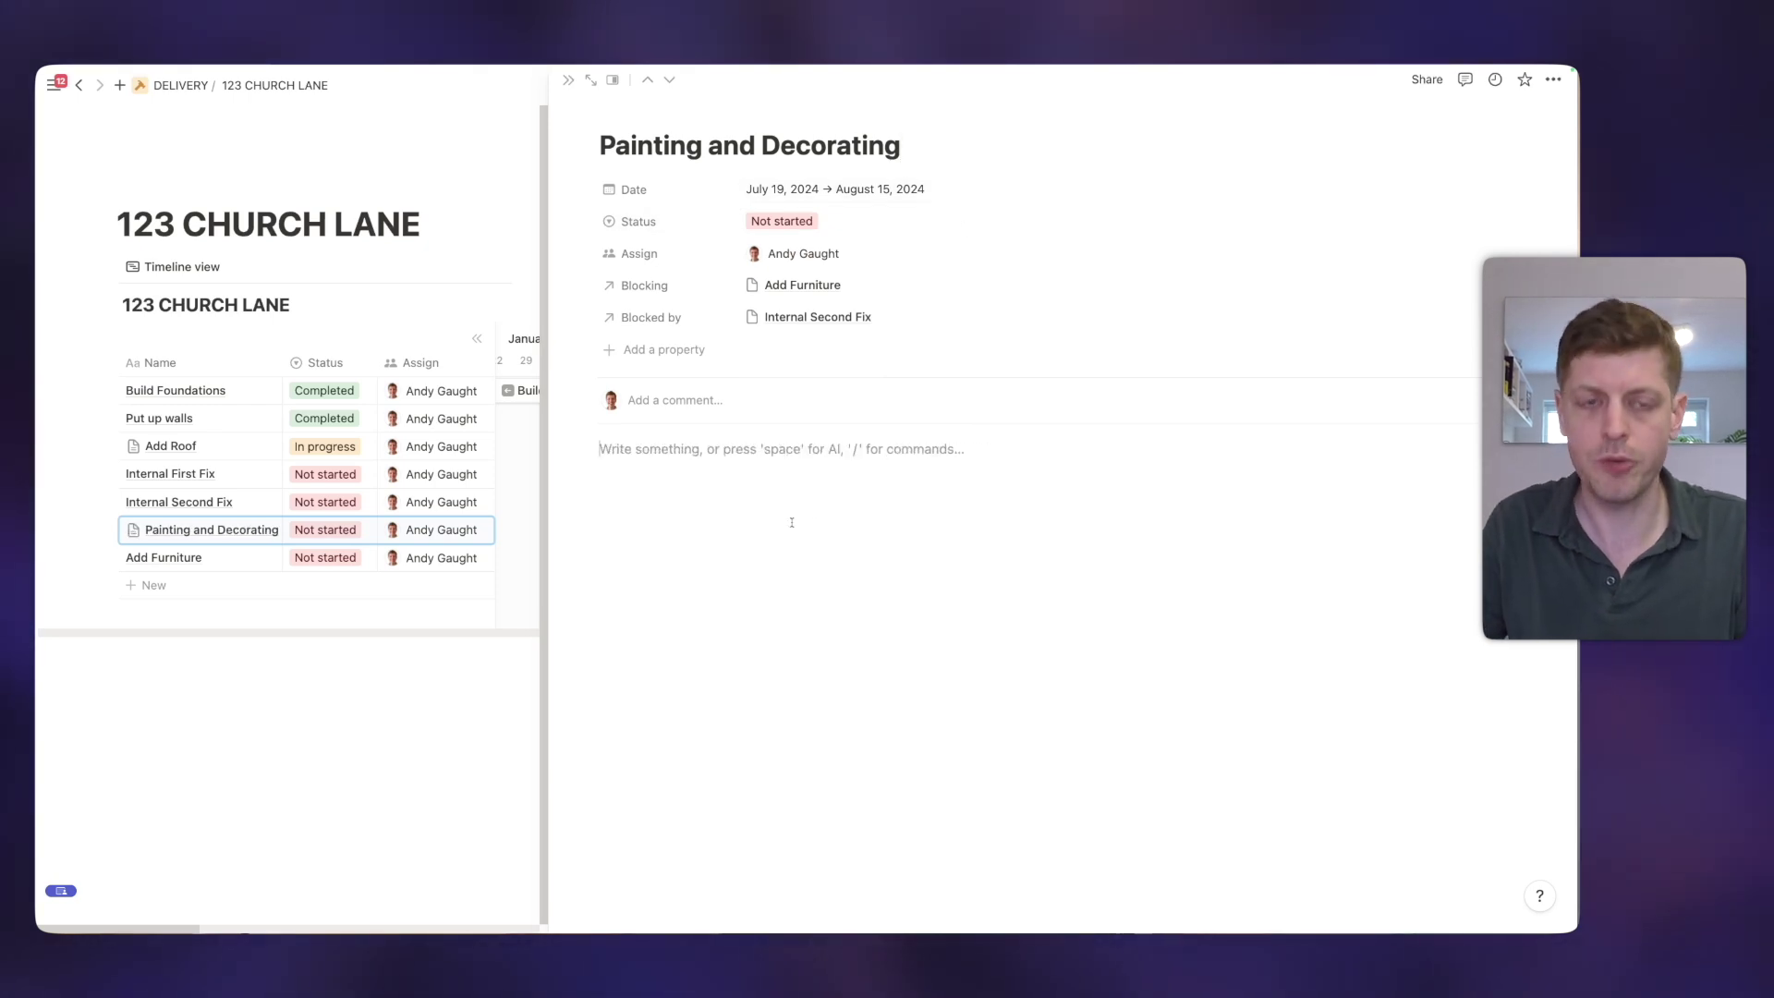
pyautogui.write('BEdrooms')
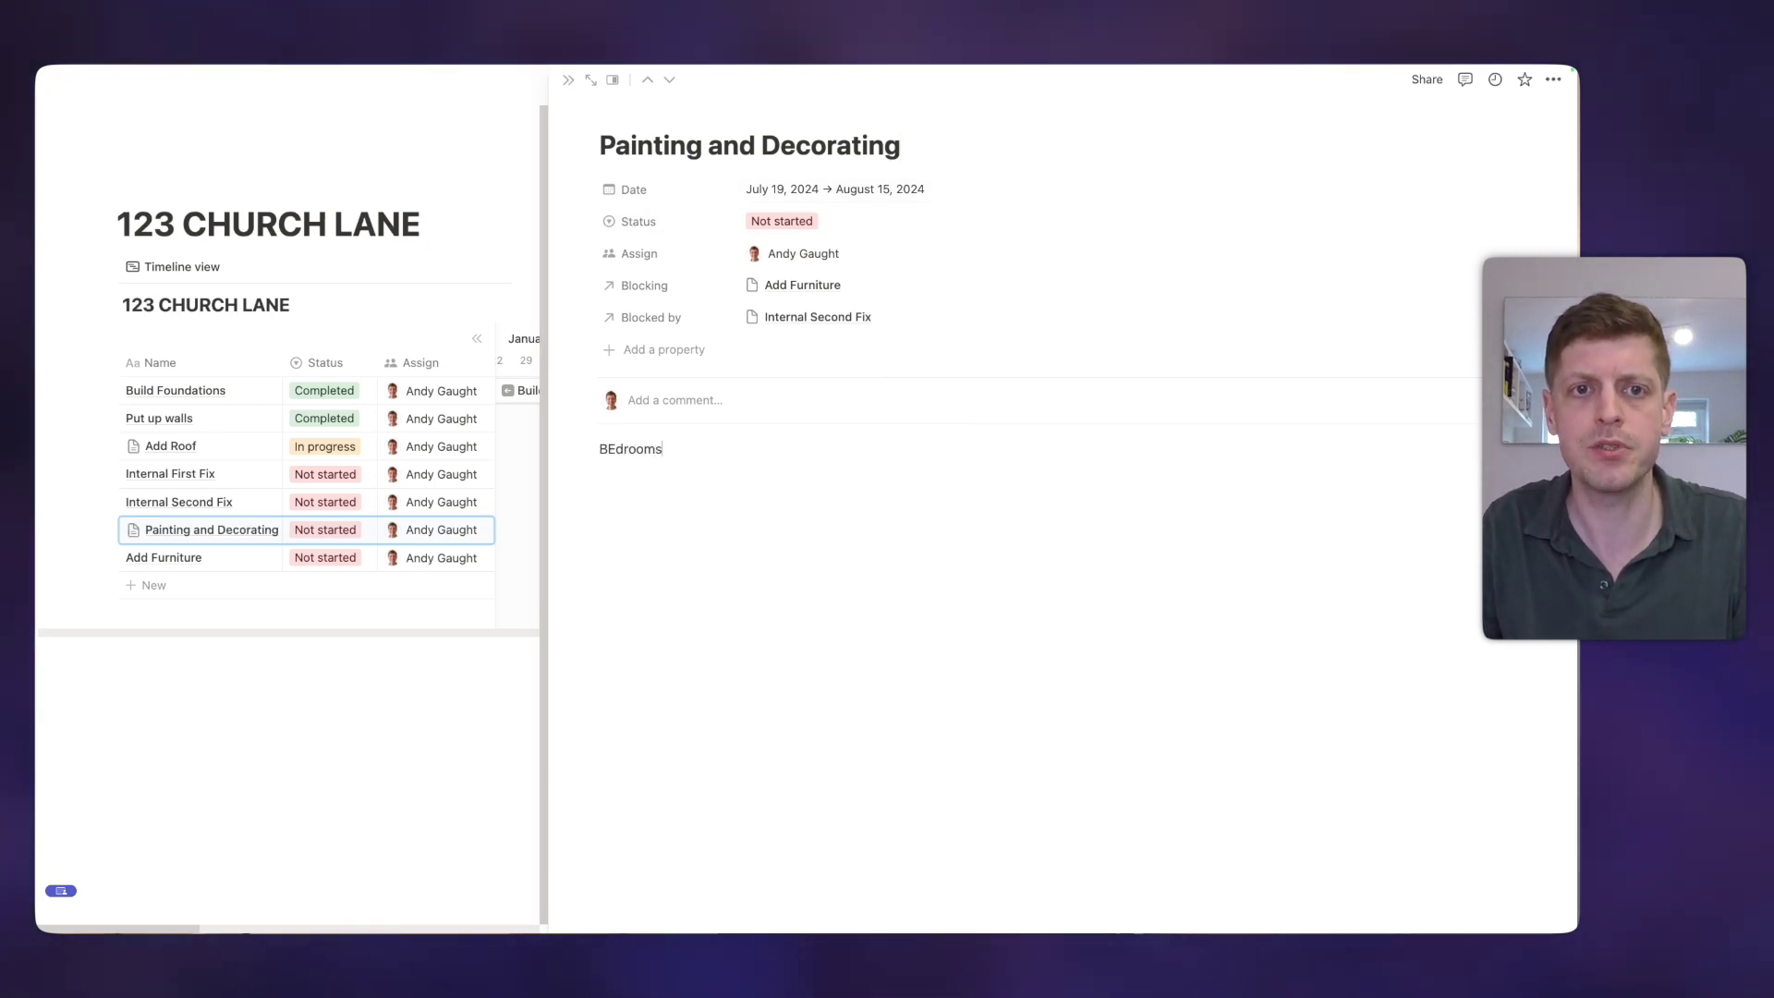
pyautogui.press('Return')
pyautogui.press('Return')
pyautogui.write('Lounge')
pyautogui.press('Return')
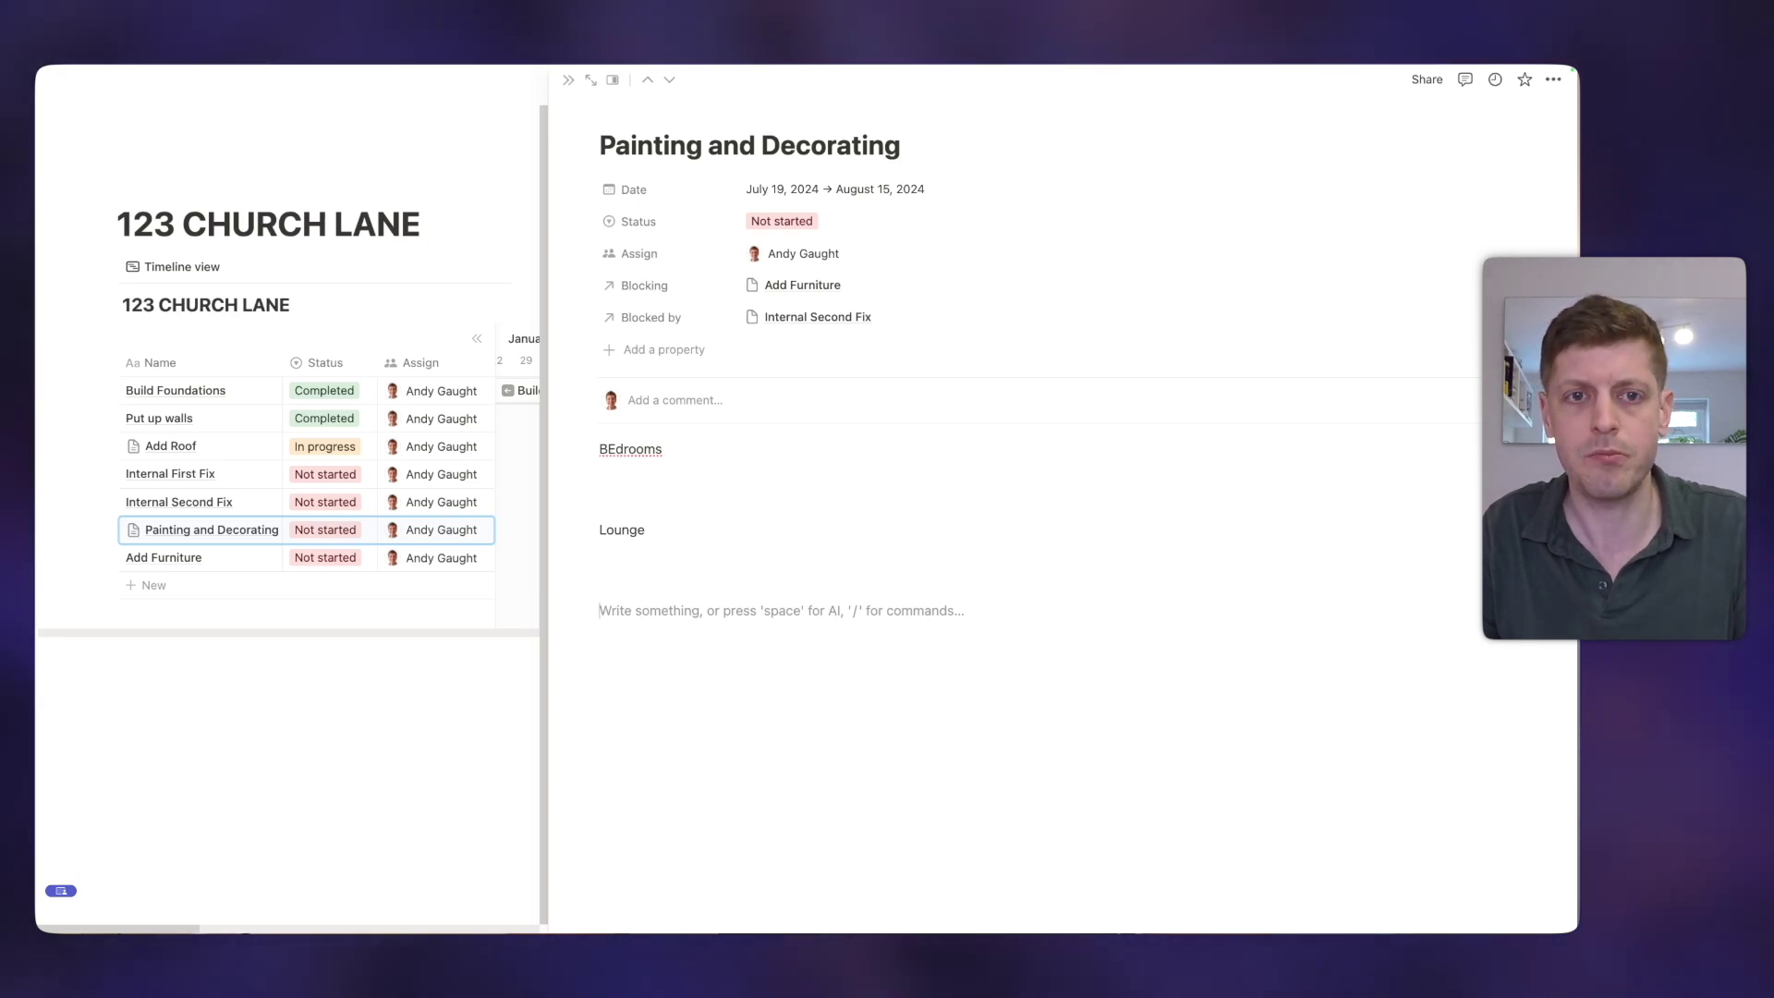
pyautogui.write('25l of white ')
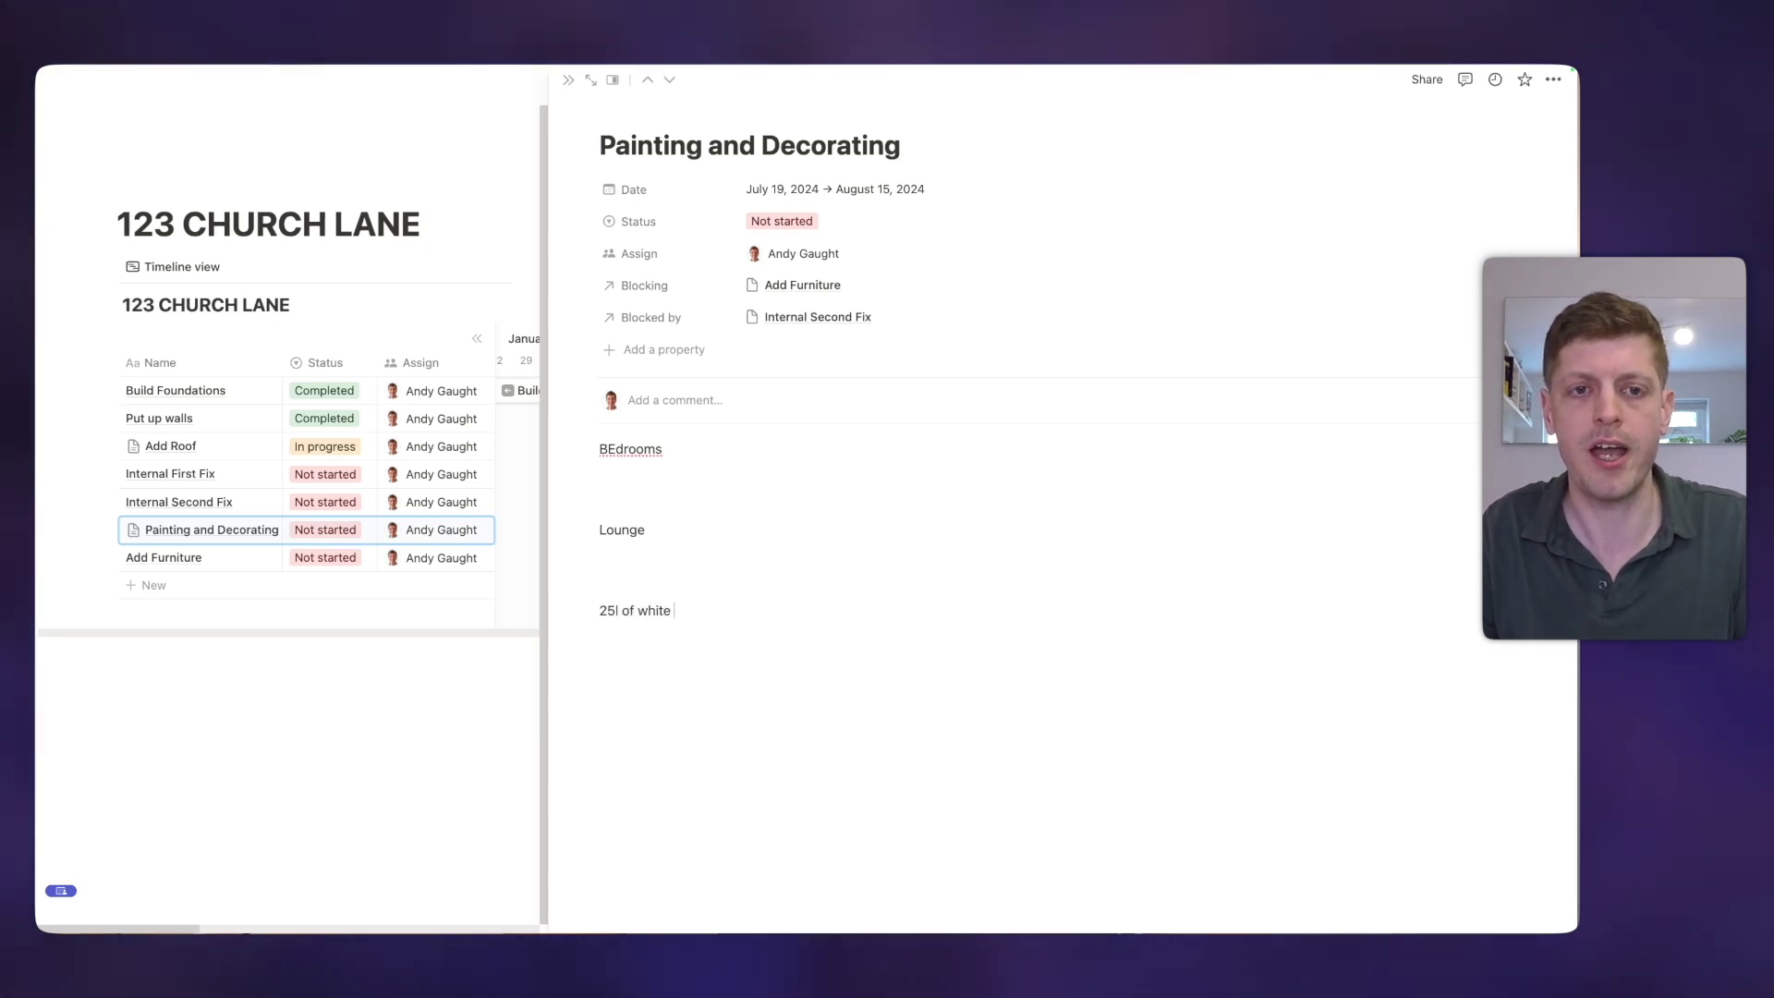
pyautogui.write('ceiling paint')
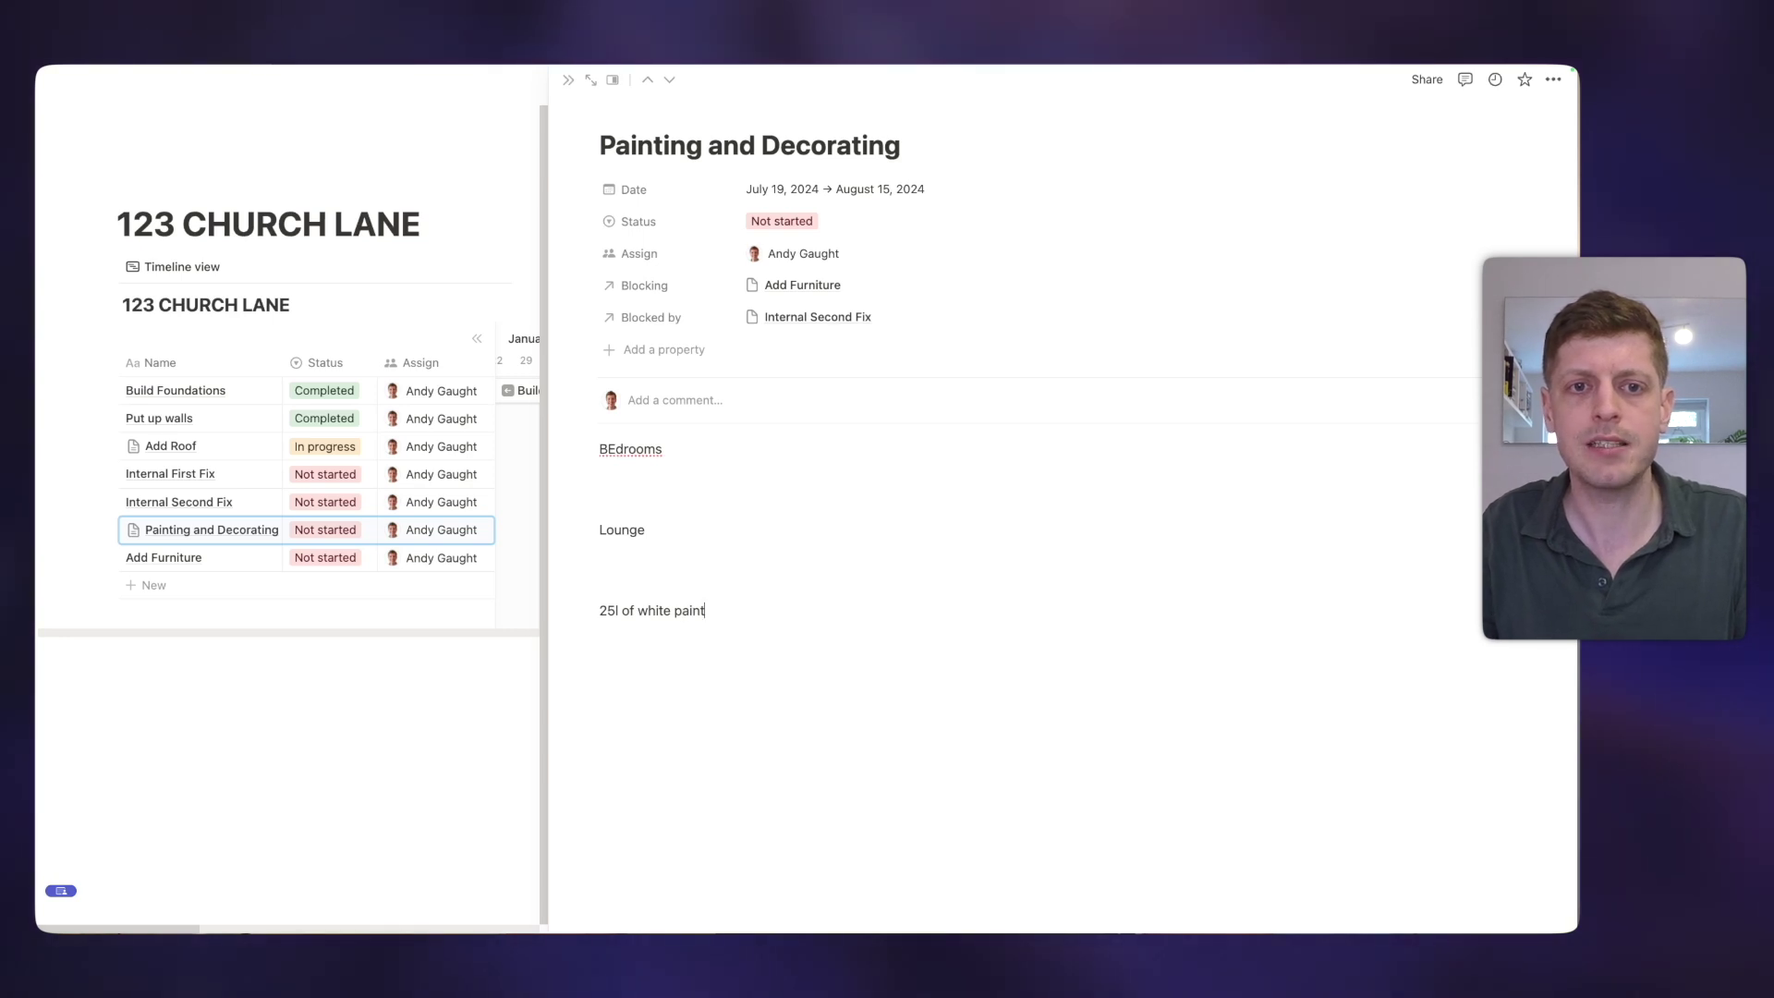
pyautogui.click(675, 611)
pyautogui.write('ceiling')
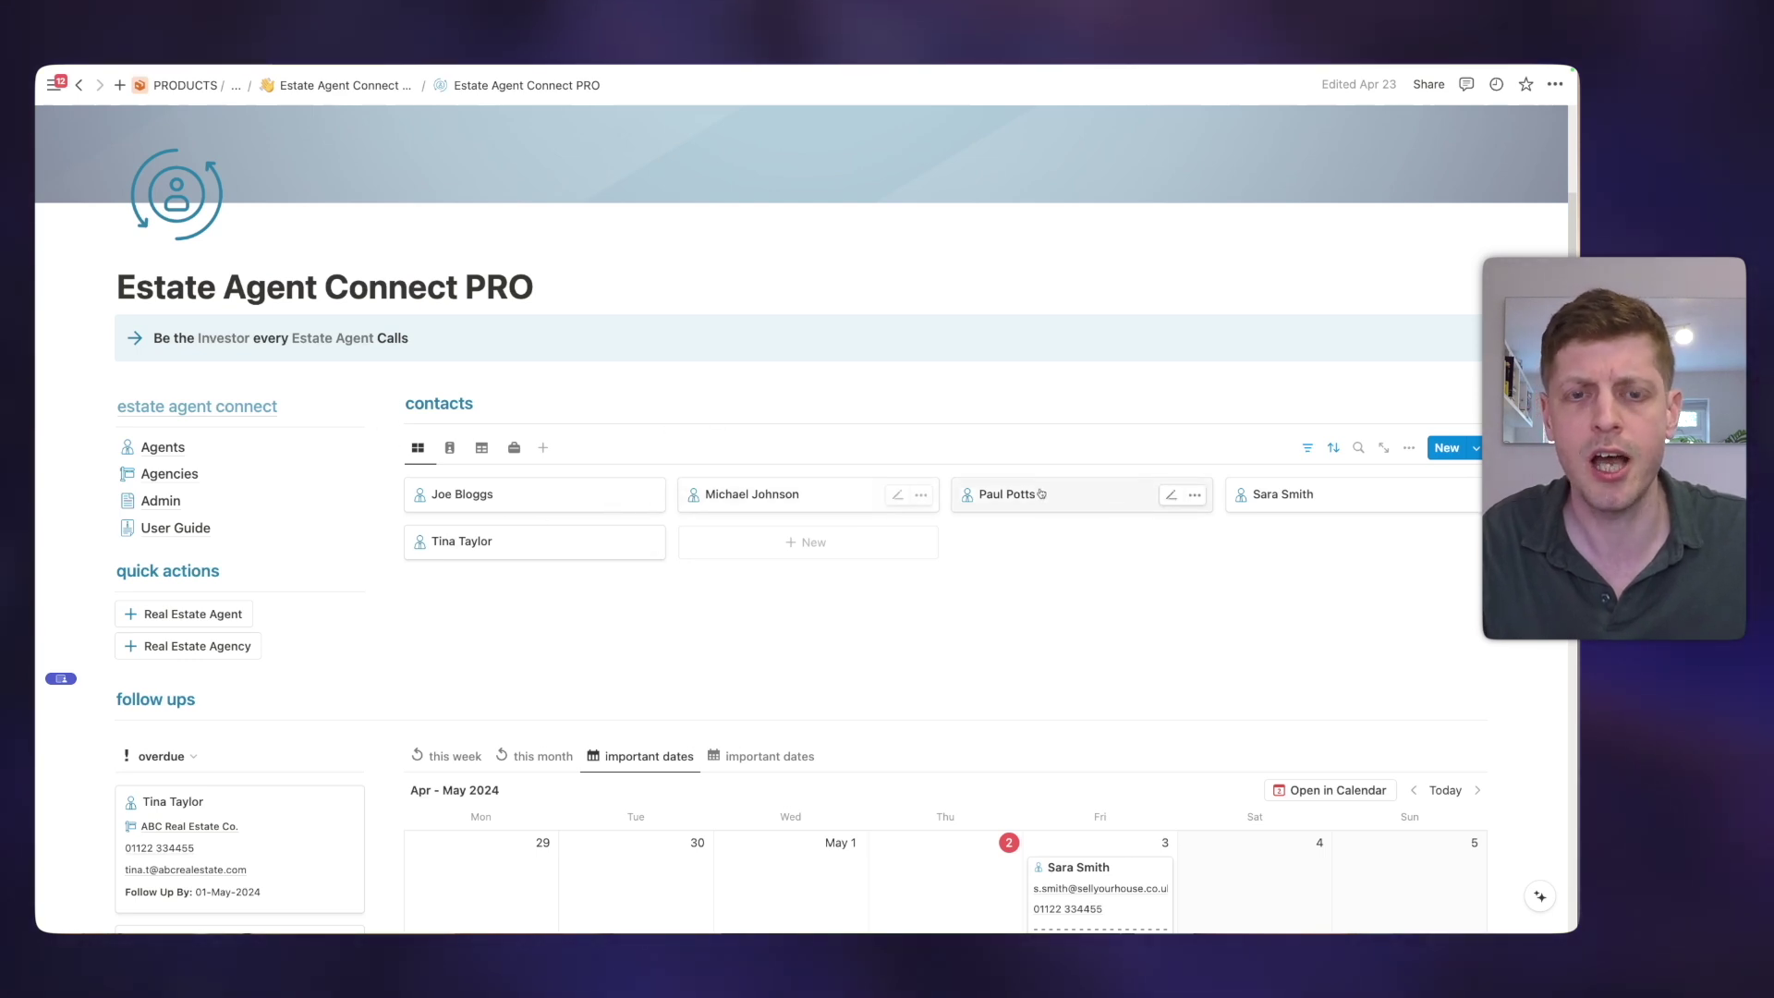
pyautogui.click(1066, 501)
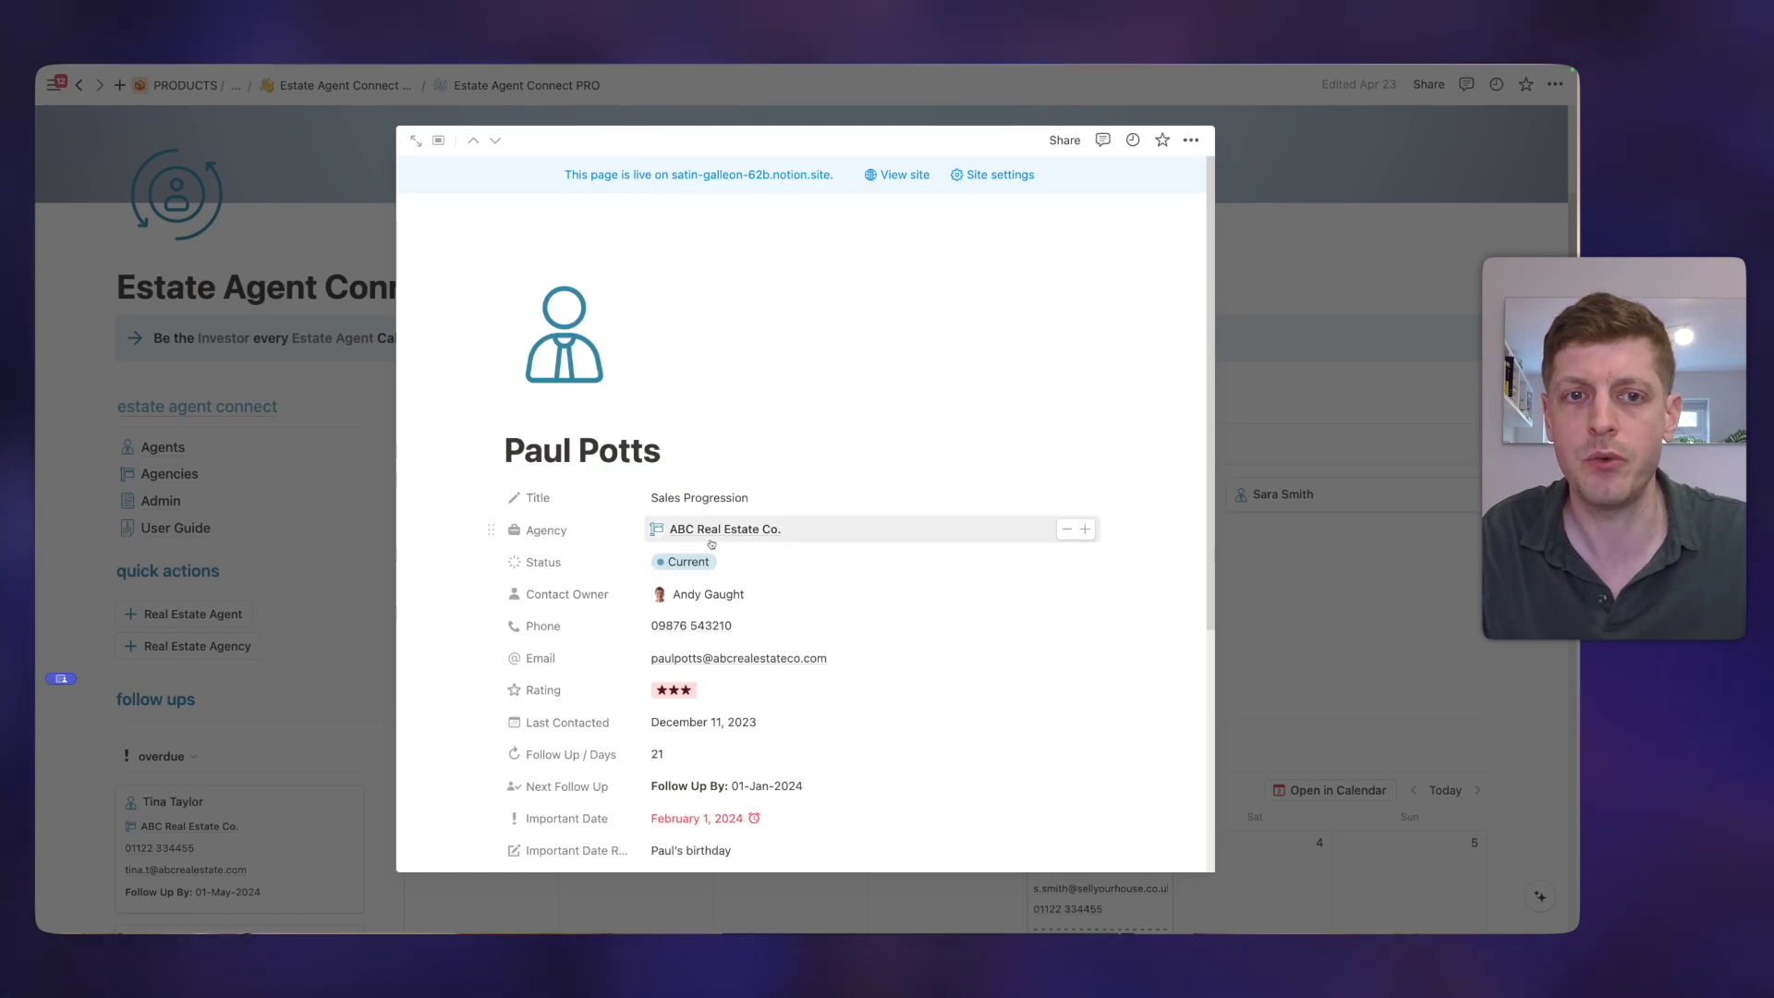
pyautogui.scroll(-1, 1062, 536)
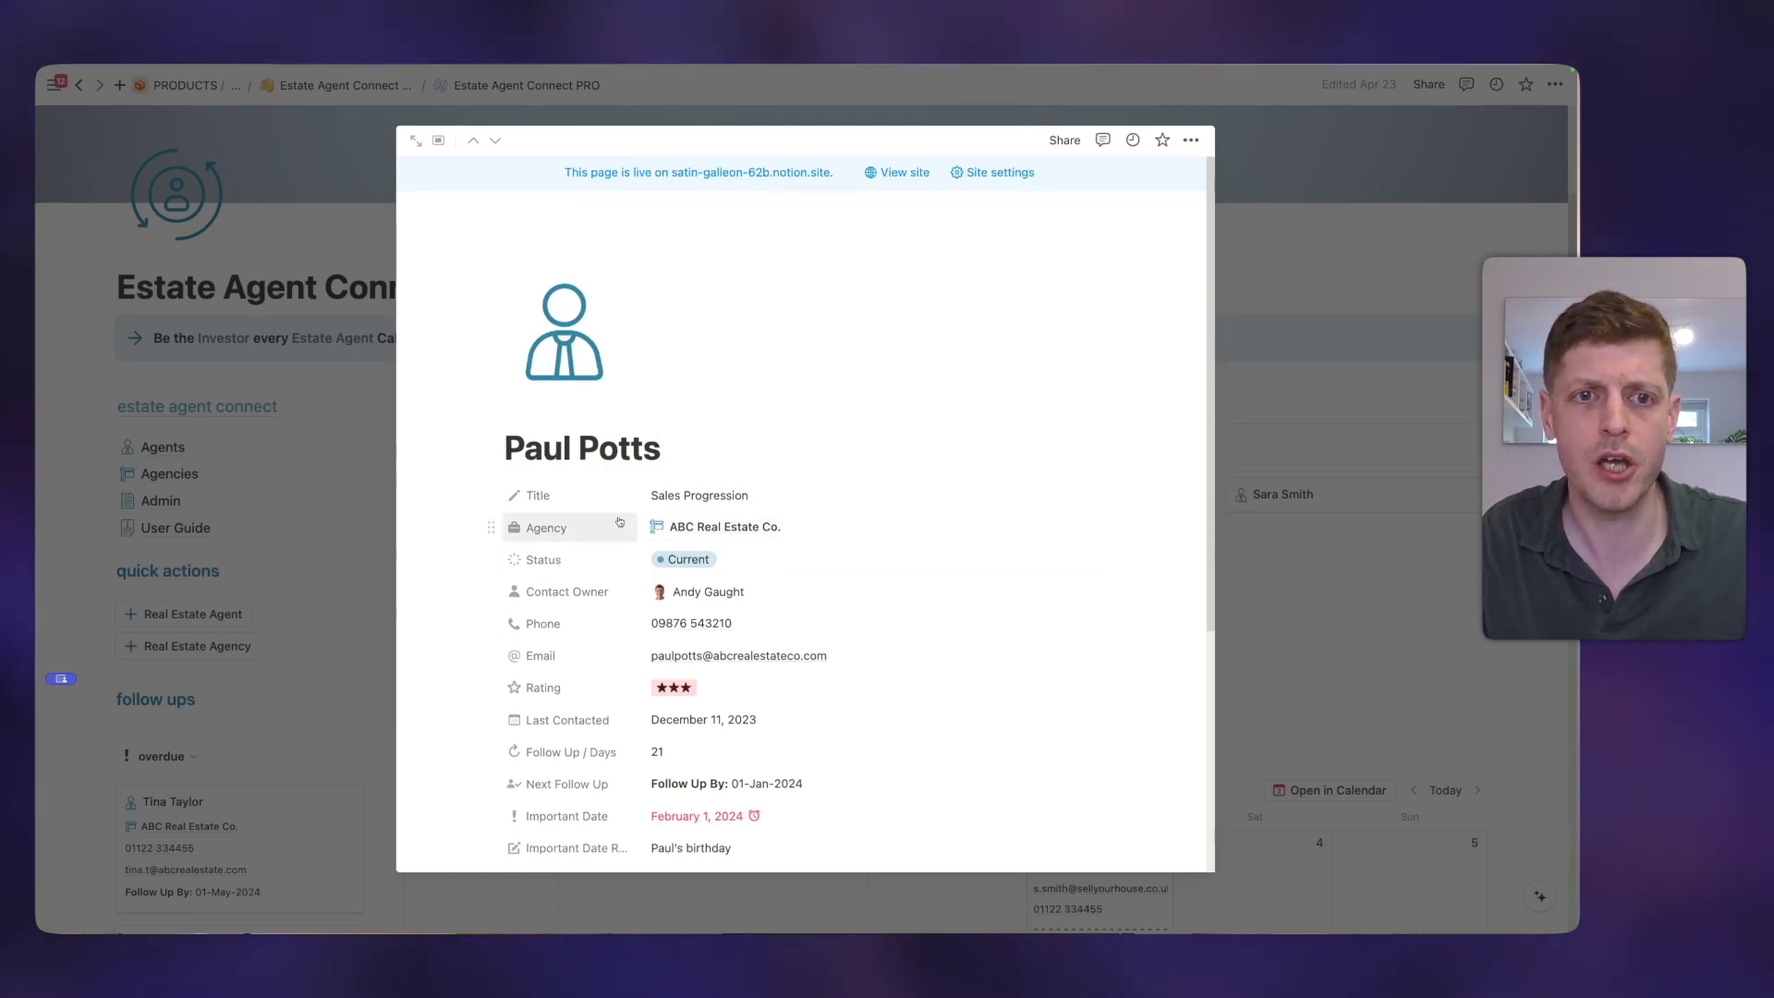
pyautogui.scroll(-1, 786, 560)
pyautogui.scroll(-2, 785, 597)
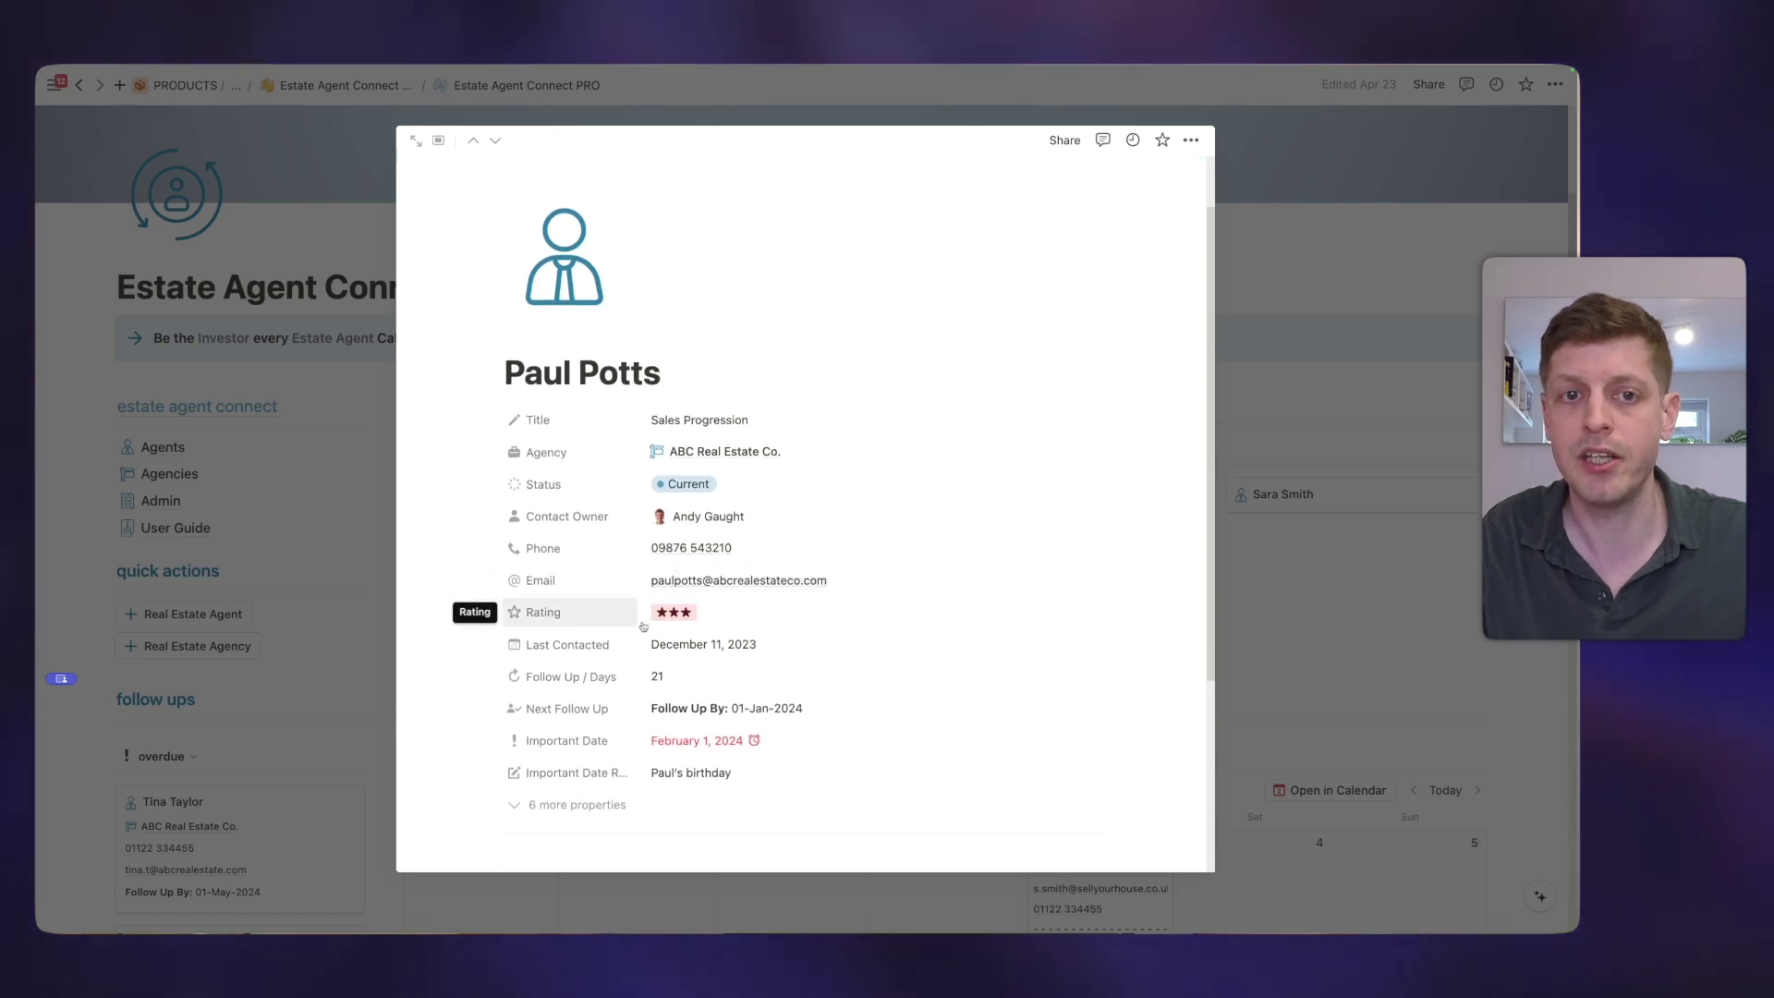
pyautogui.click(694, 619)
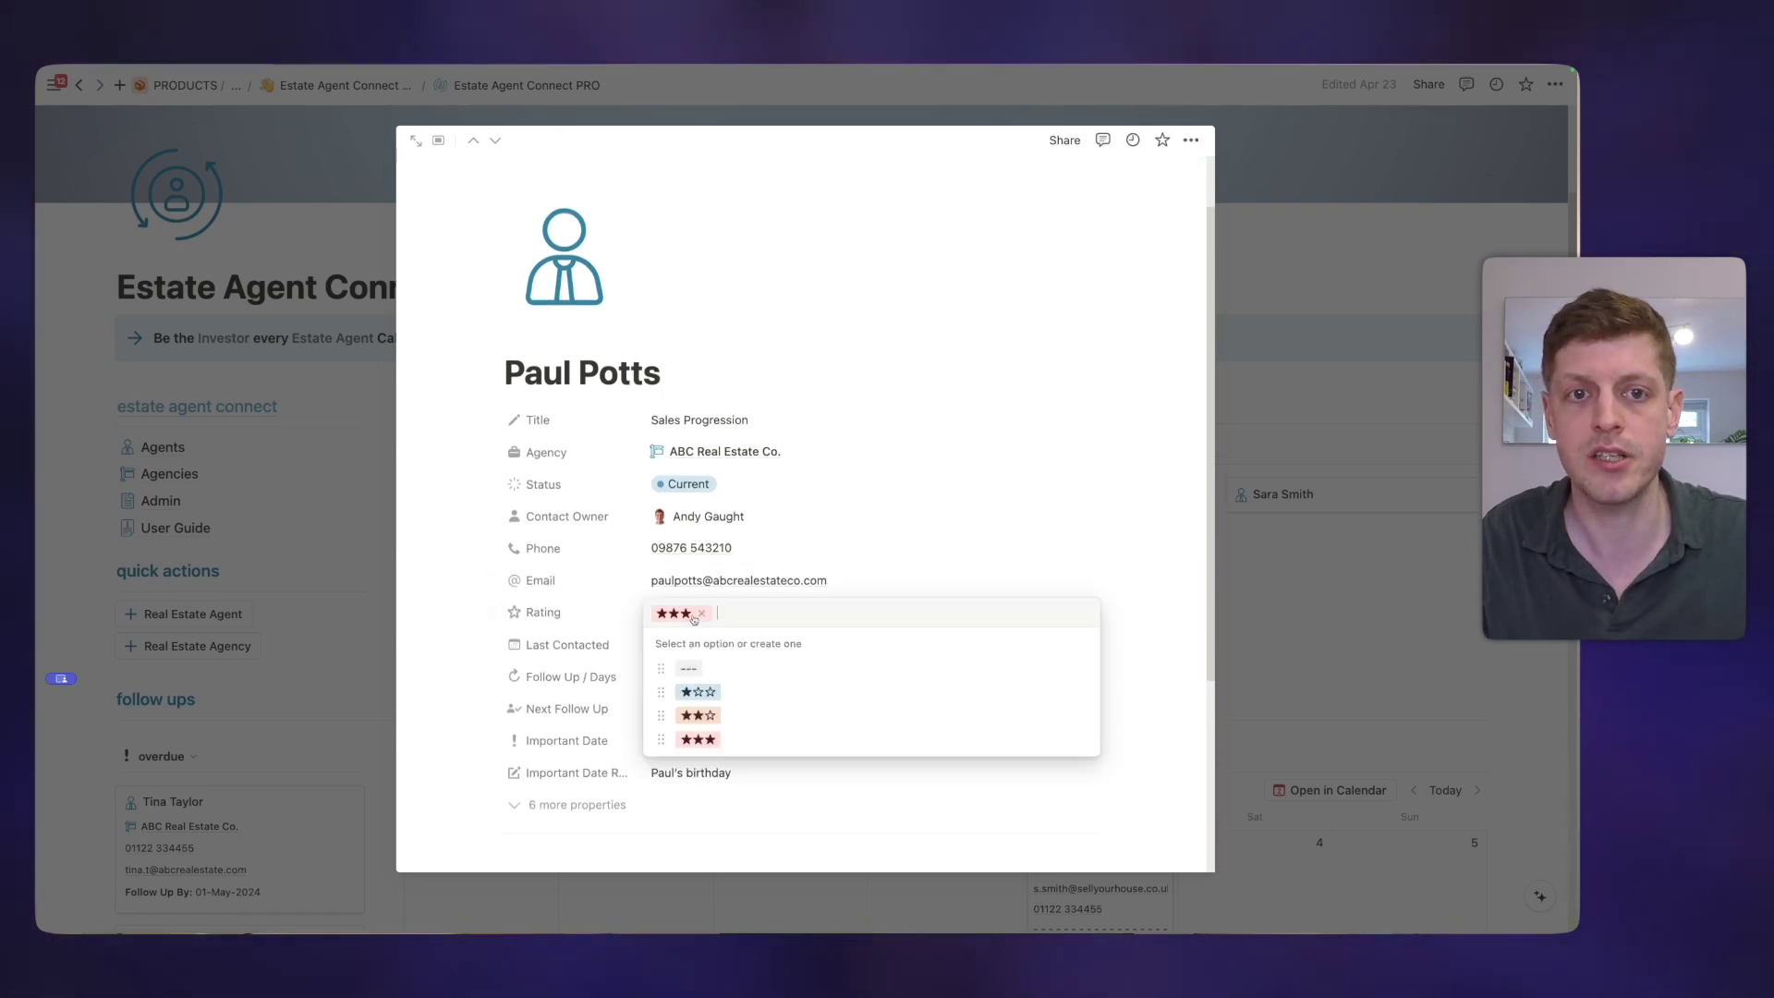
pyautogui.click(1148, 469)
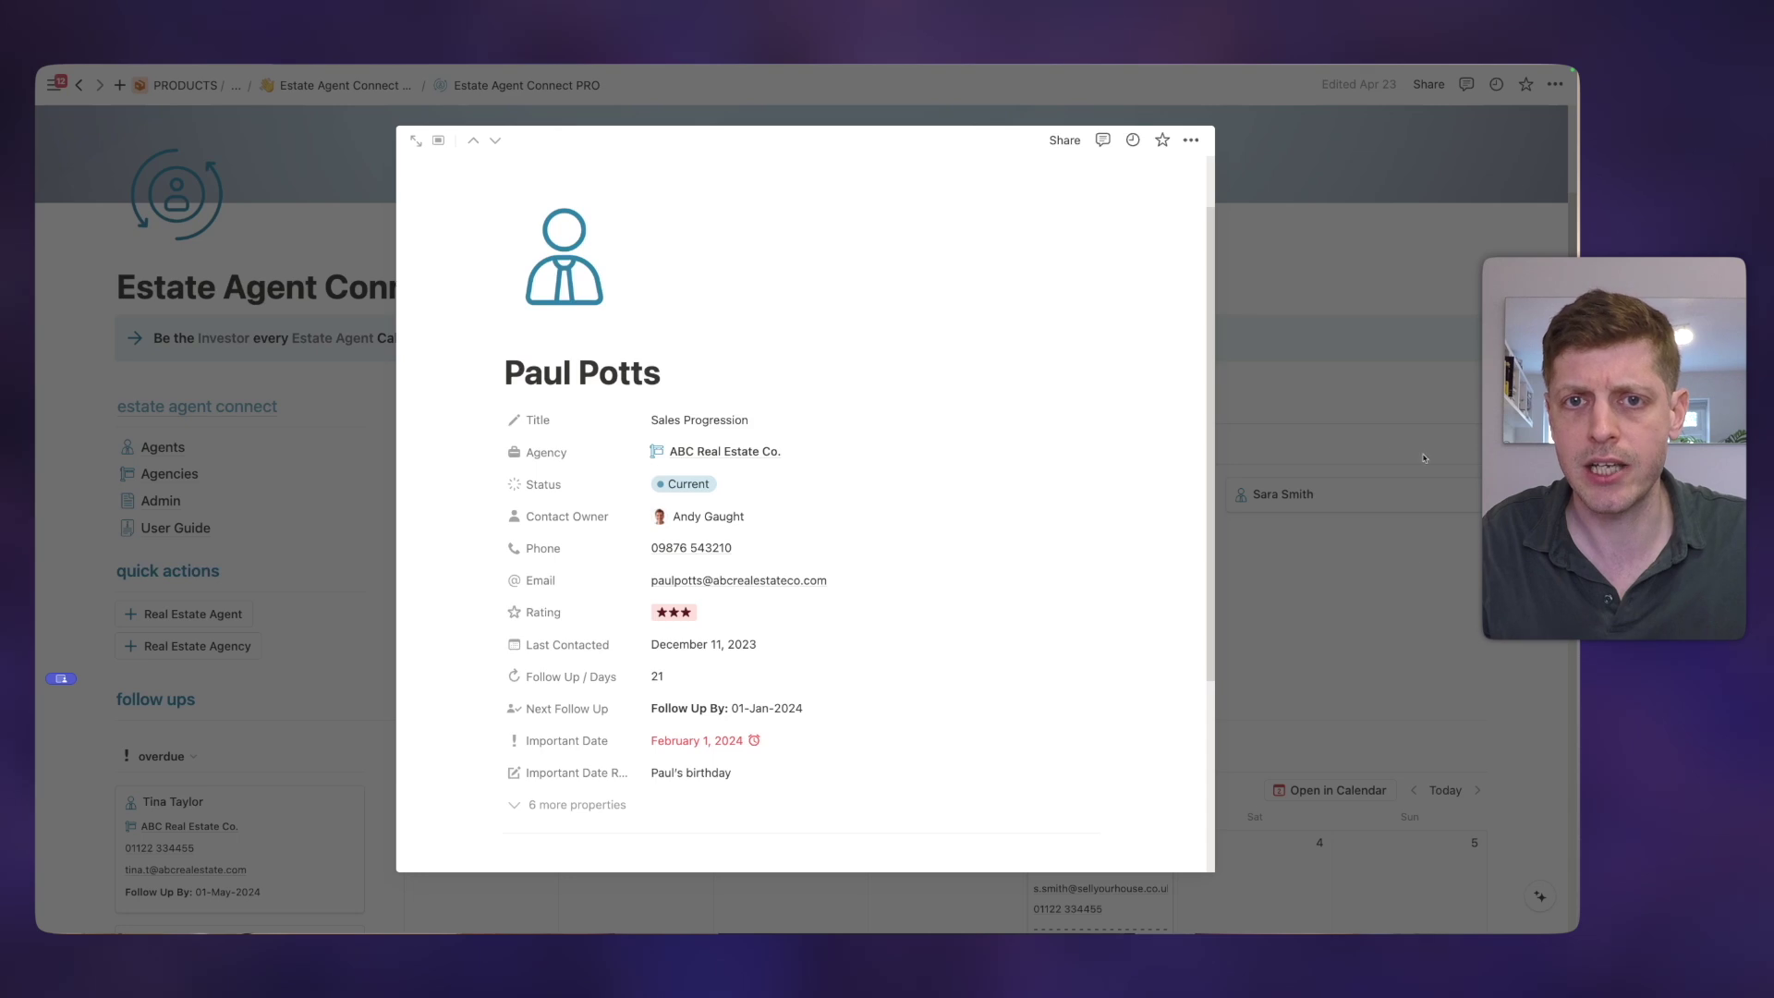
pyautogui.press('Escape')
pyautogui.click(448, 449)
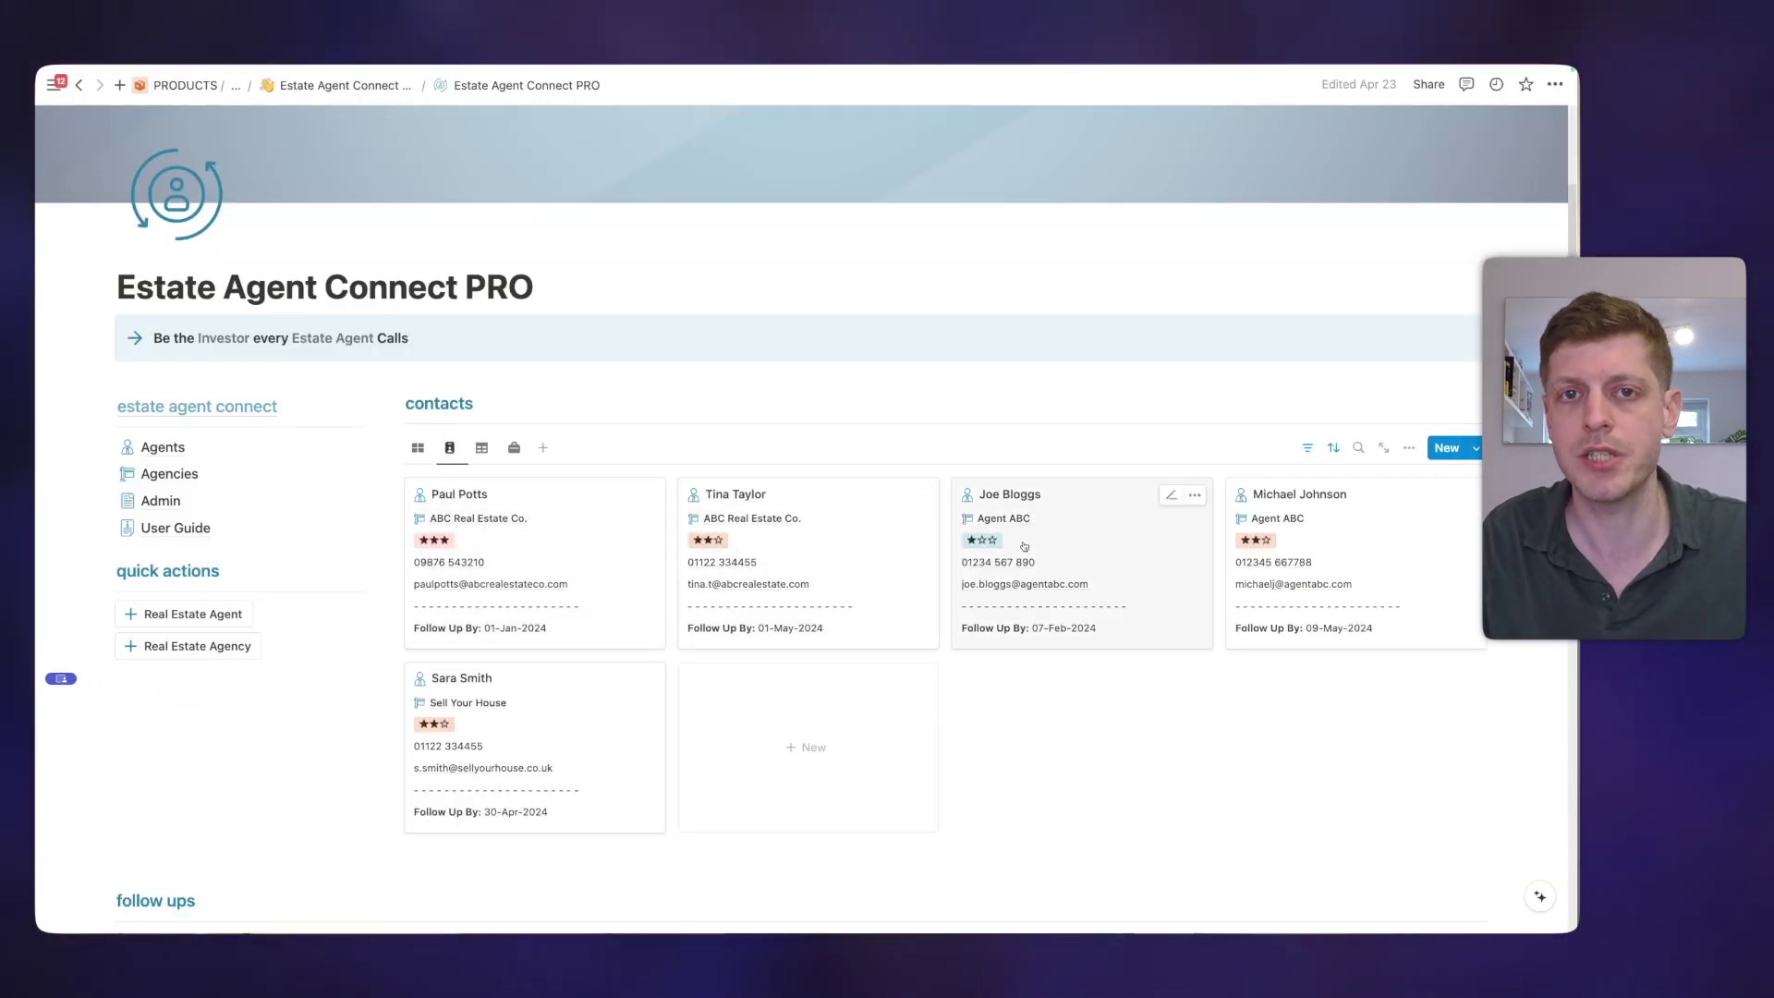
# Switch contacts from table to the agency-grouped board view and scroll to the follow ups calendar.
pyautogui.click(483, 449)
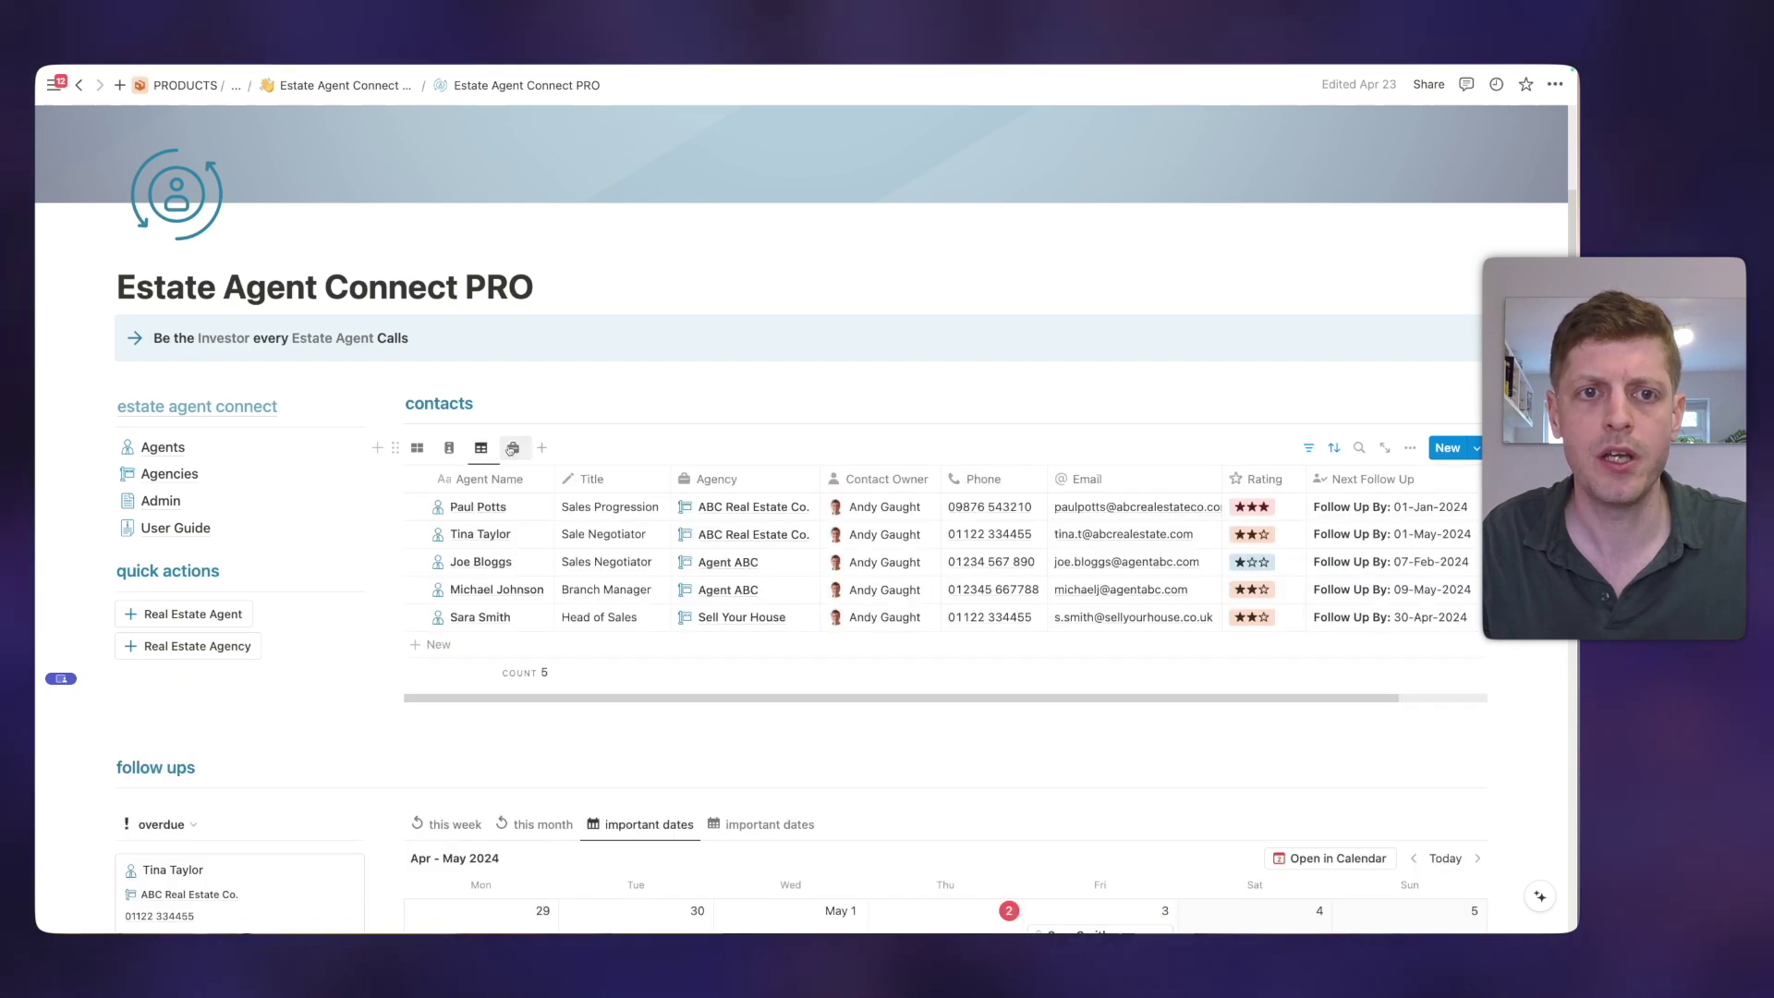
pyautogui.click(511, 449)
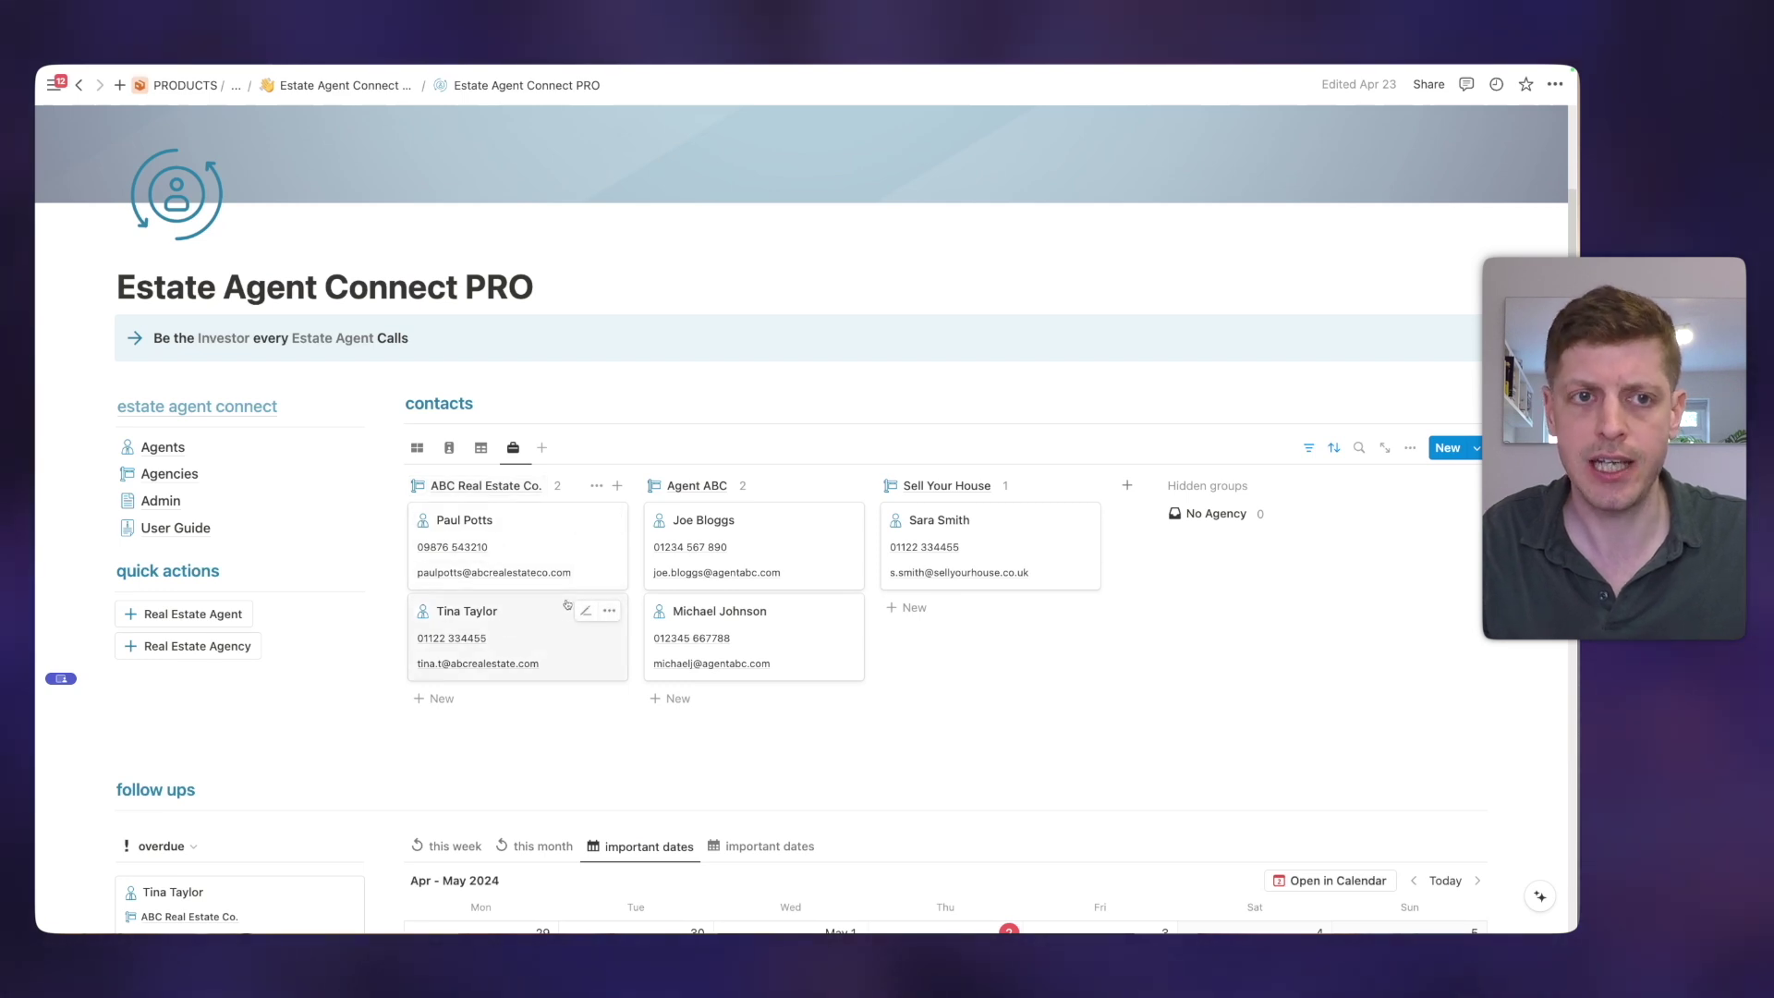
pyautogui.scroll(-1, 631, 492)
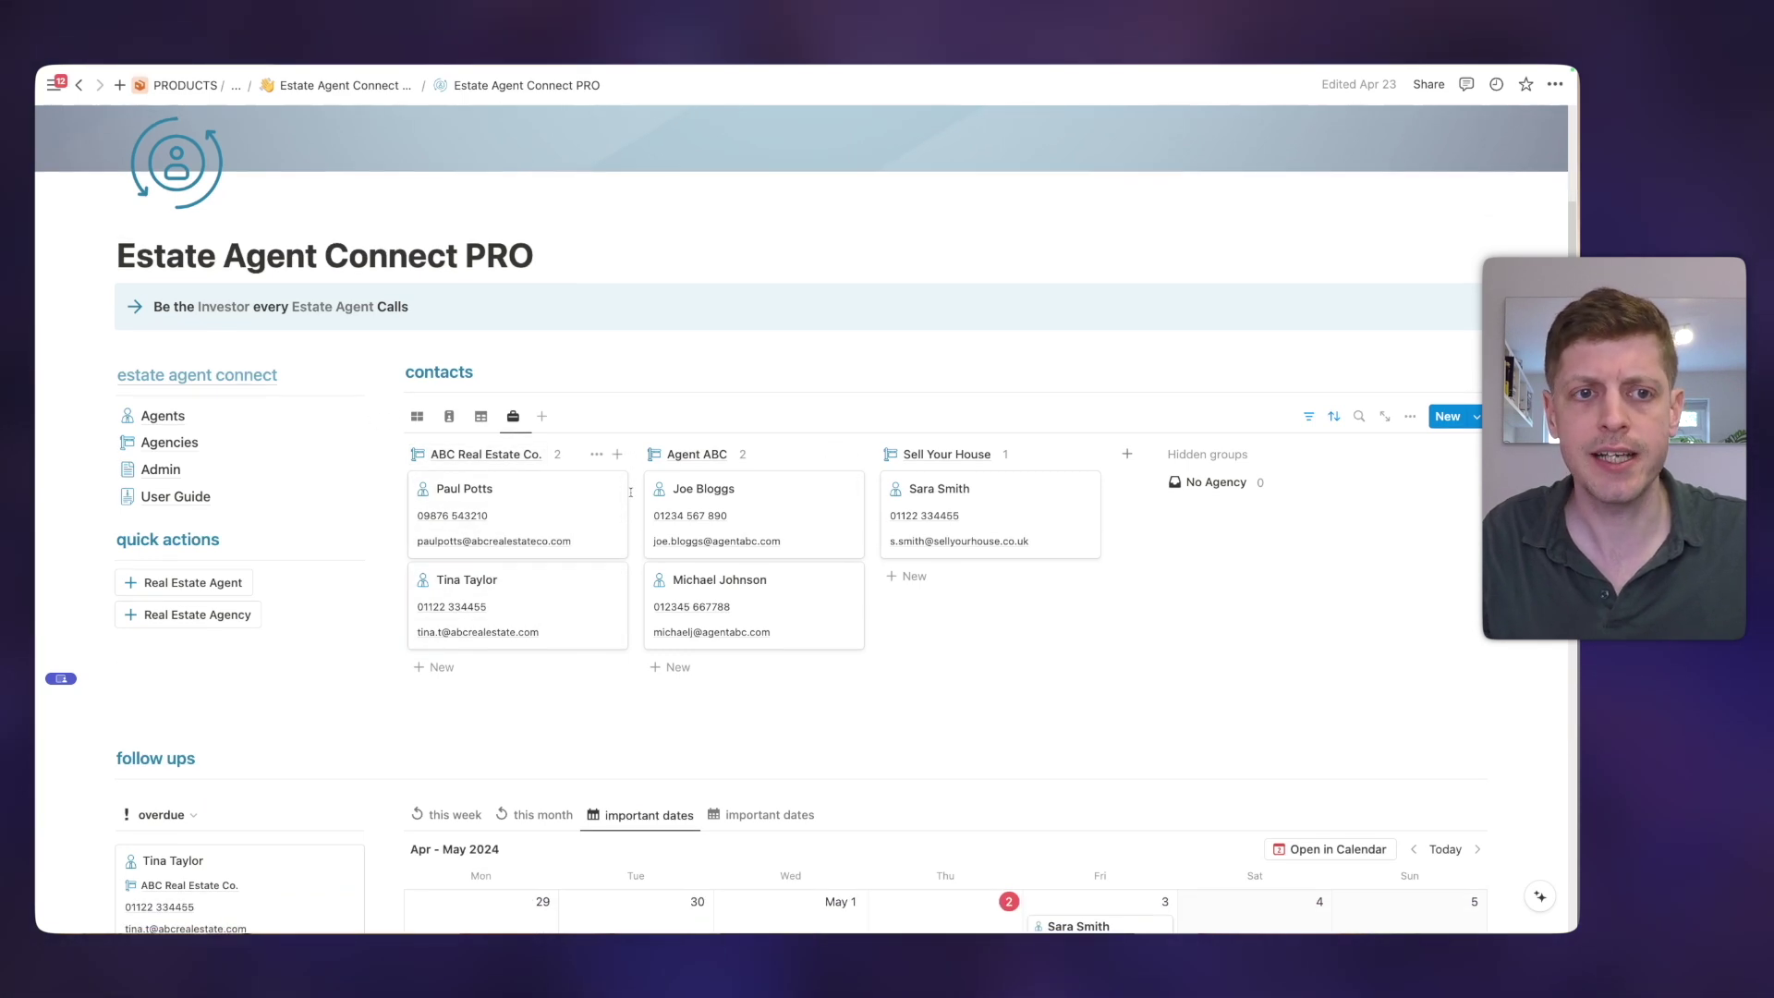
pyautogui.scroll(-5, 631, 491)
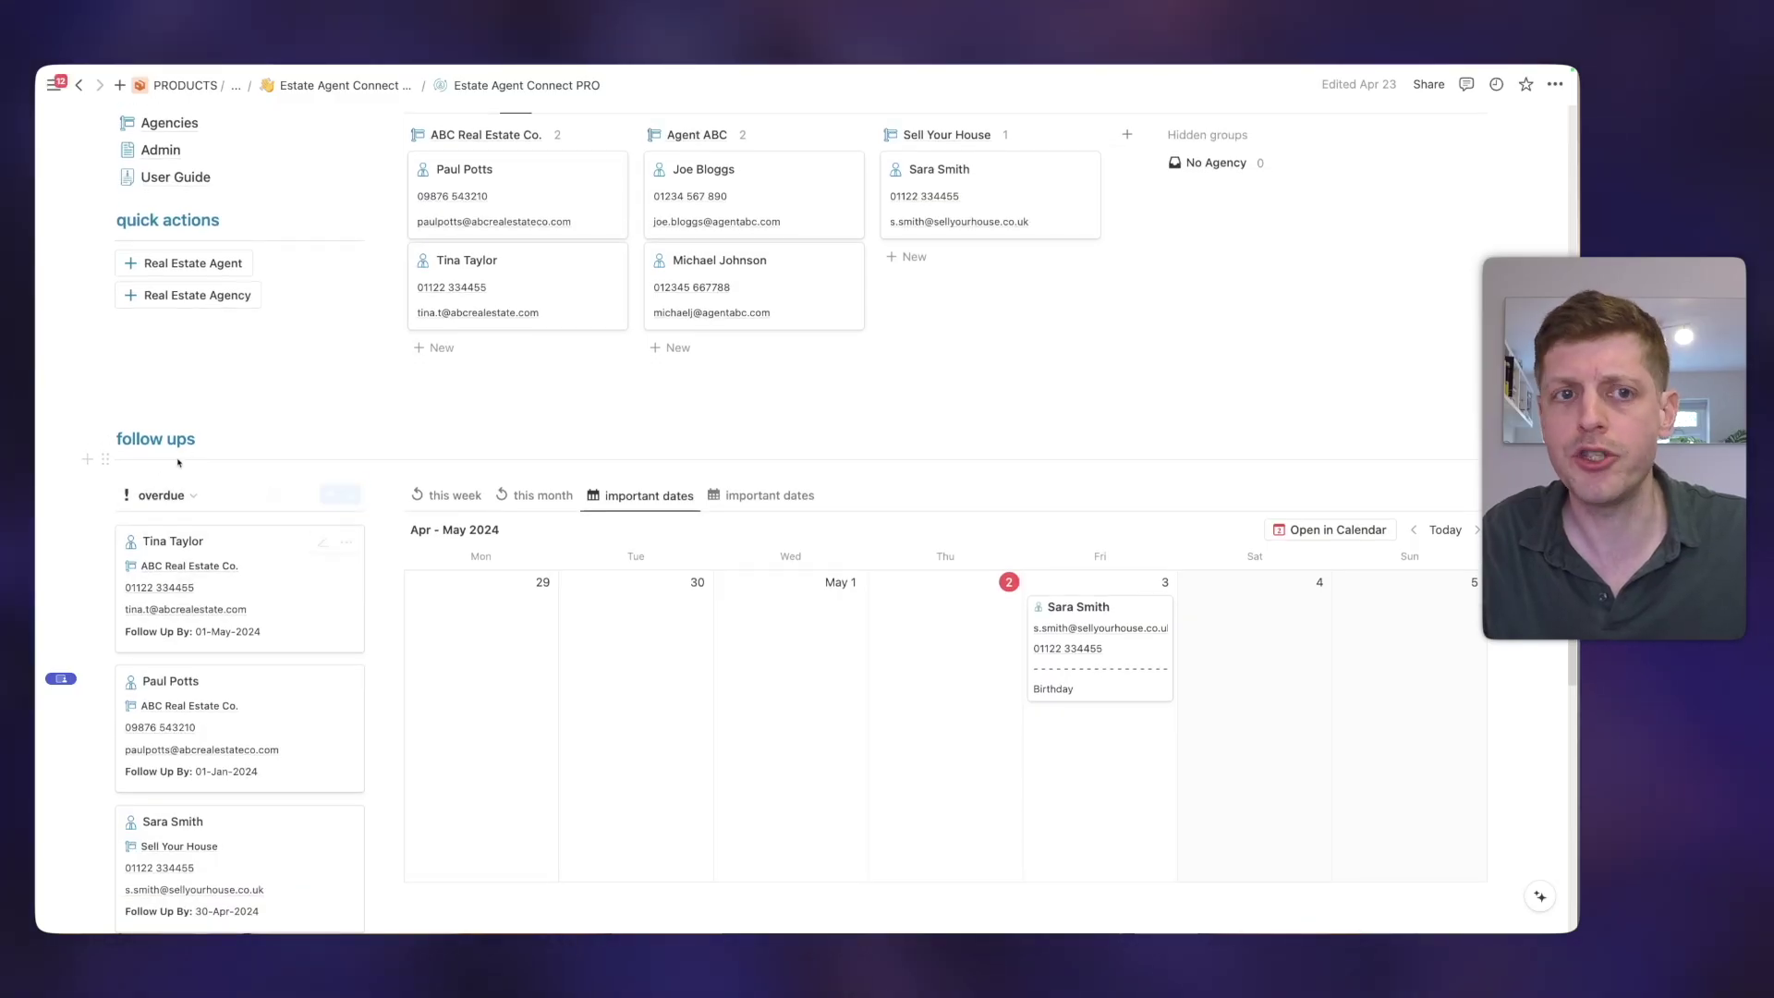
pyautogui.scroll(-2, 178, 461)
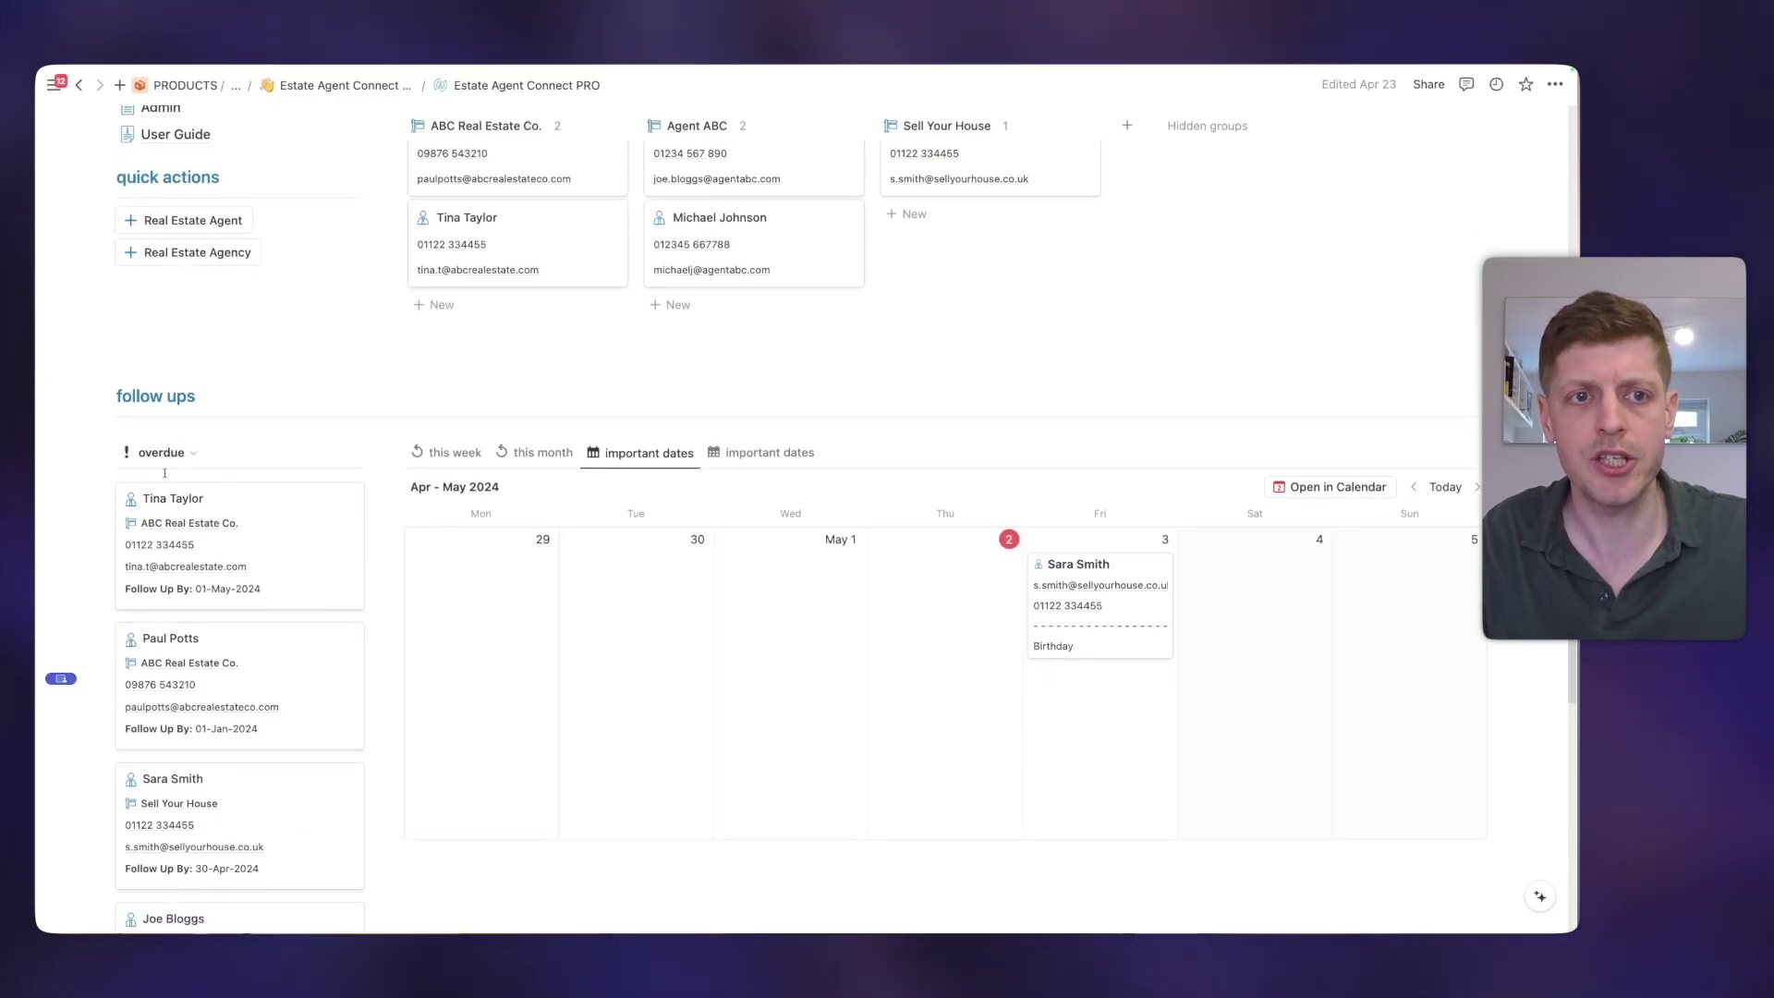
pyautogui.click(274, 573)
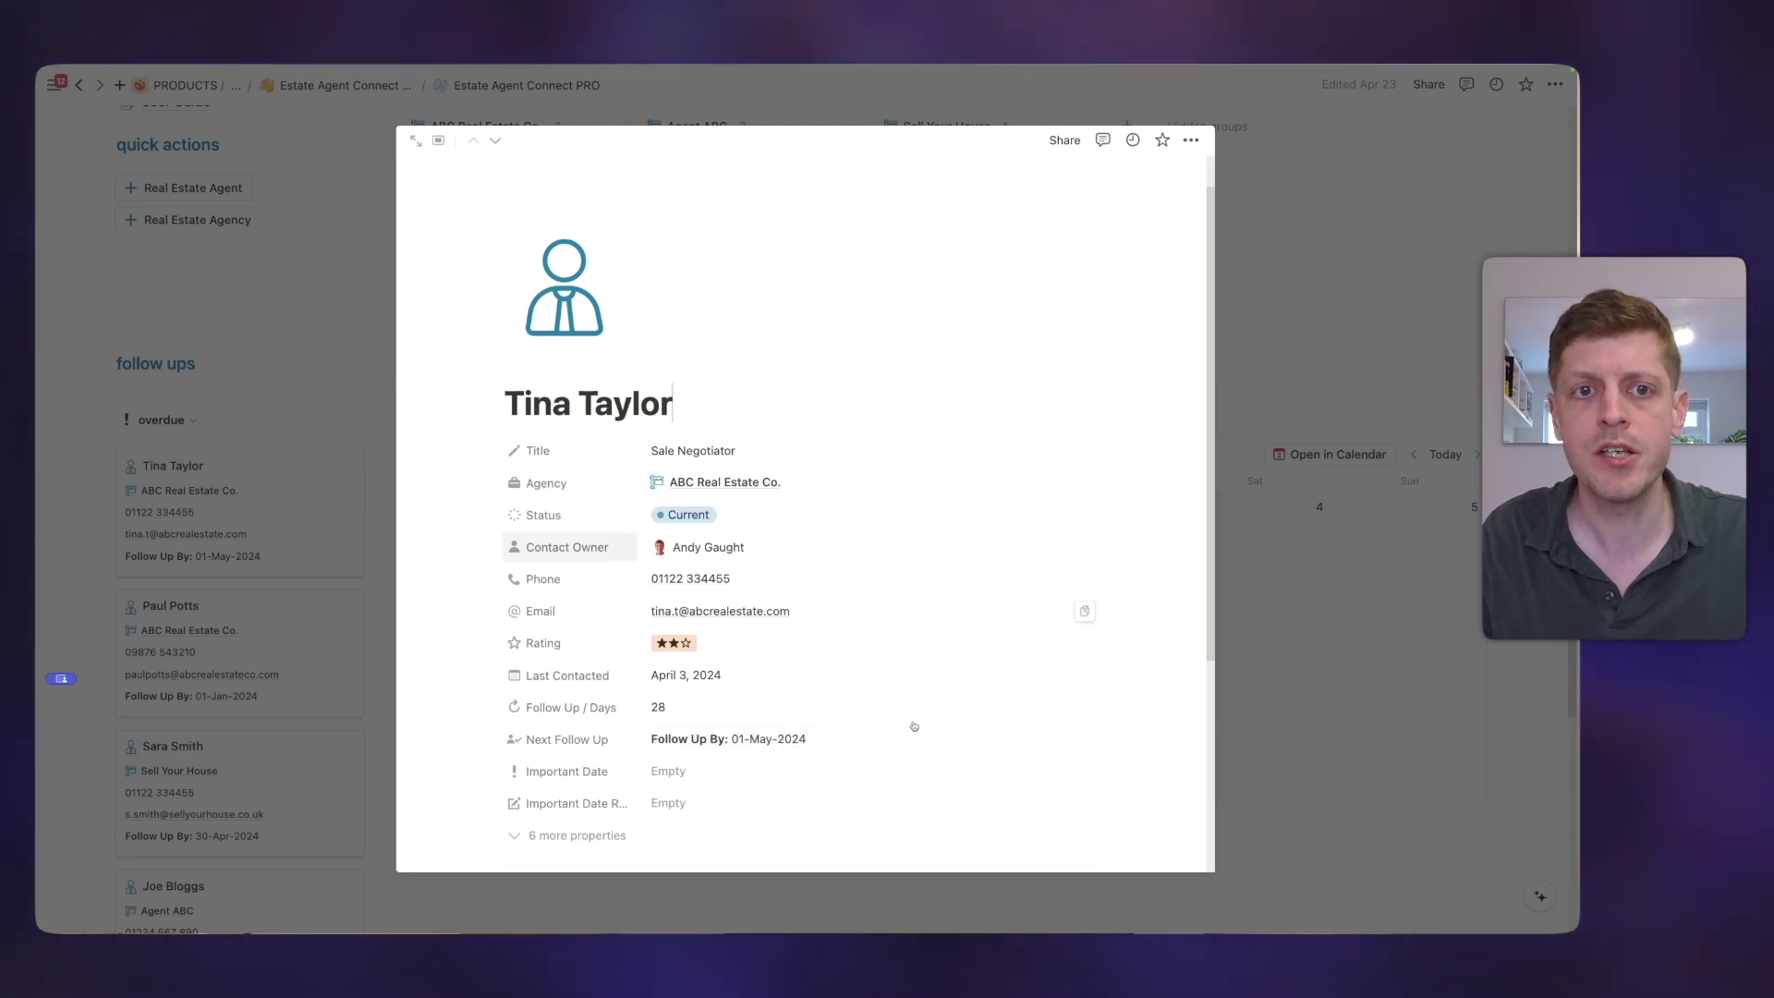
pyautogui.click(1318, 340)
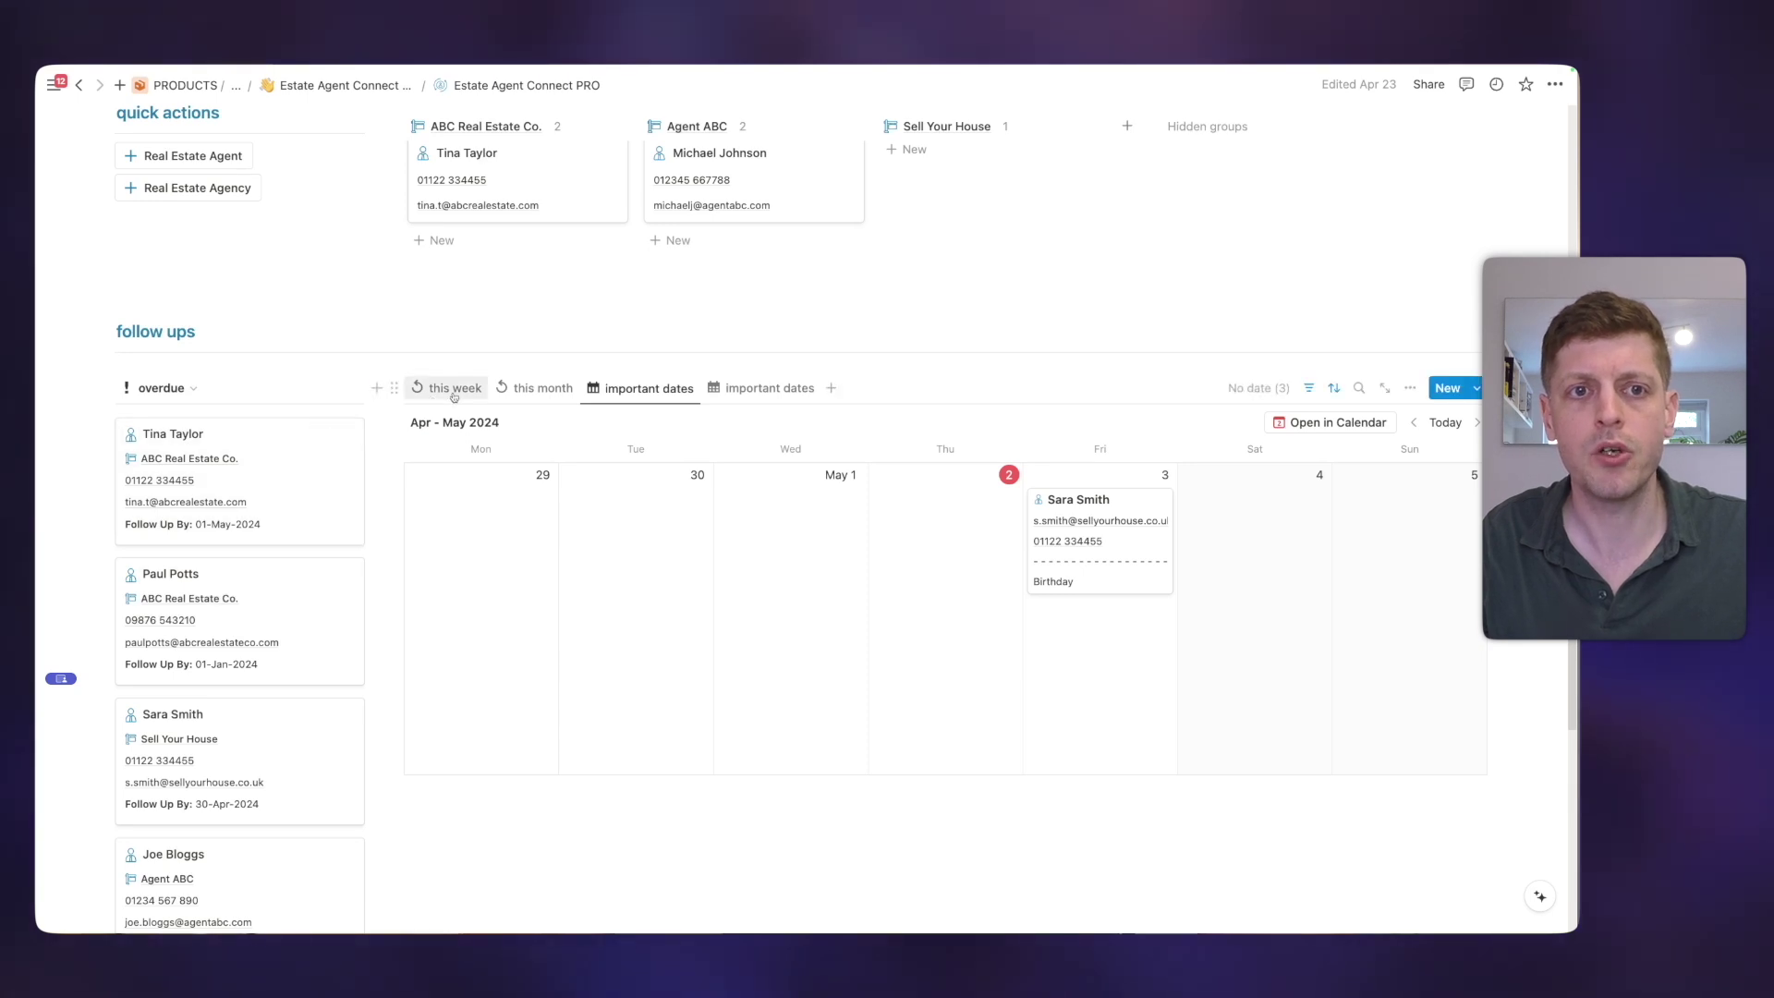
pyautogui.click(453, 391)
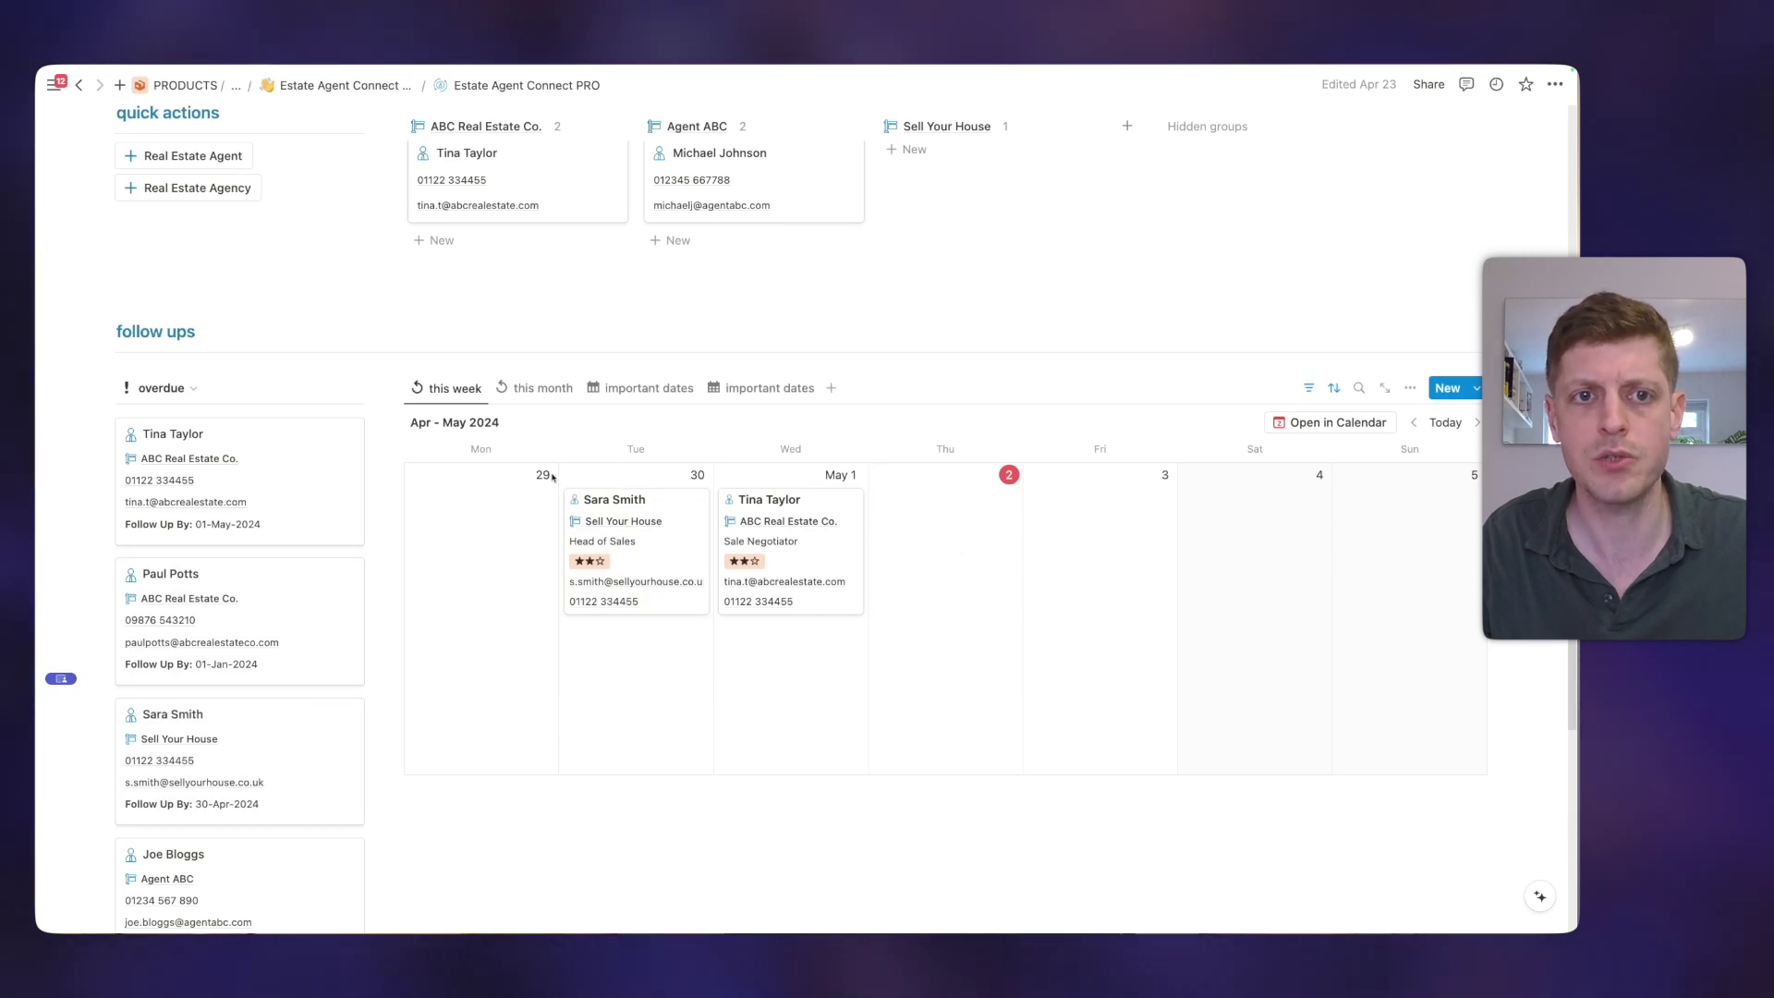
pyautogui.click(521, 392)
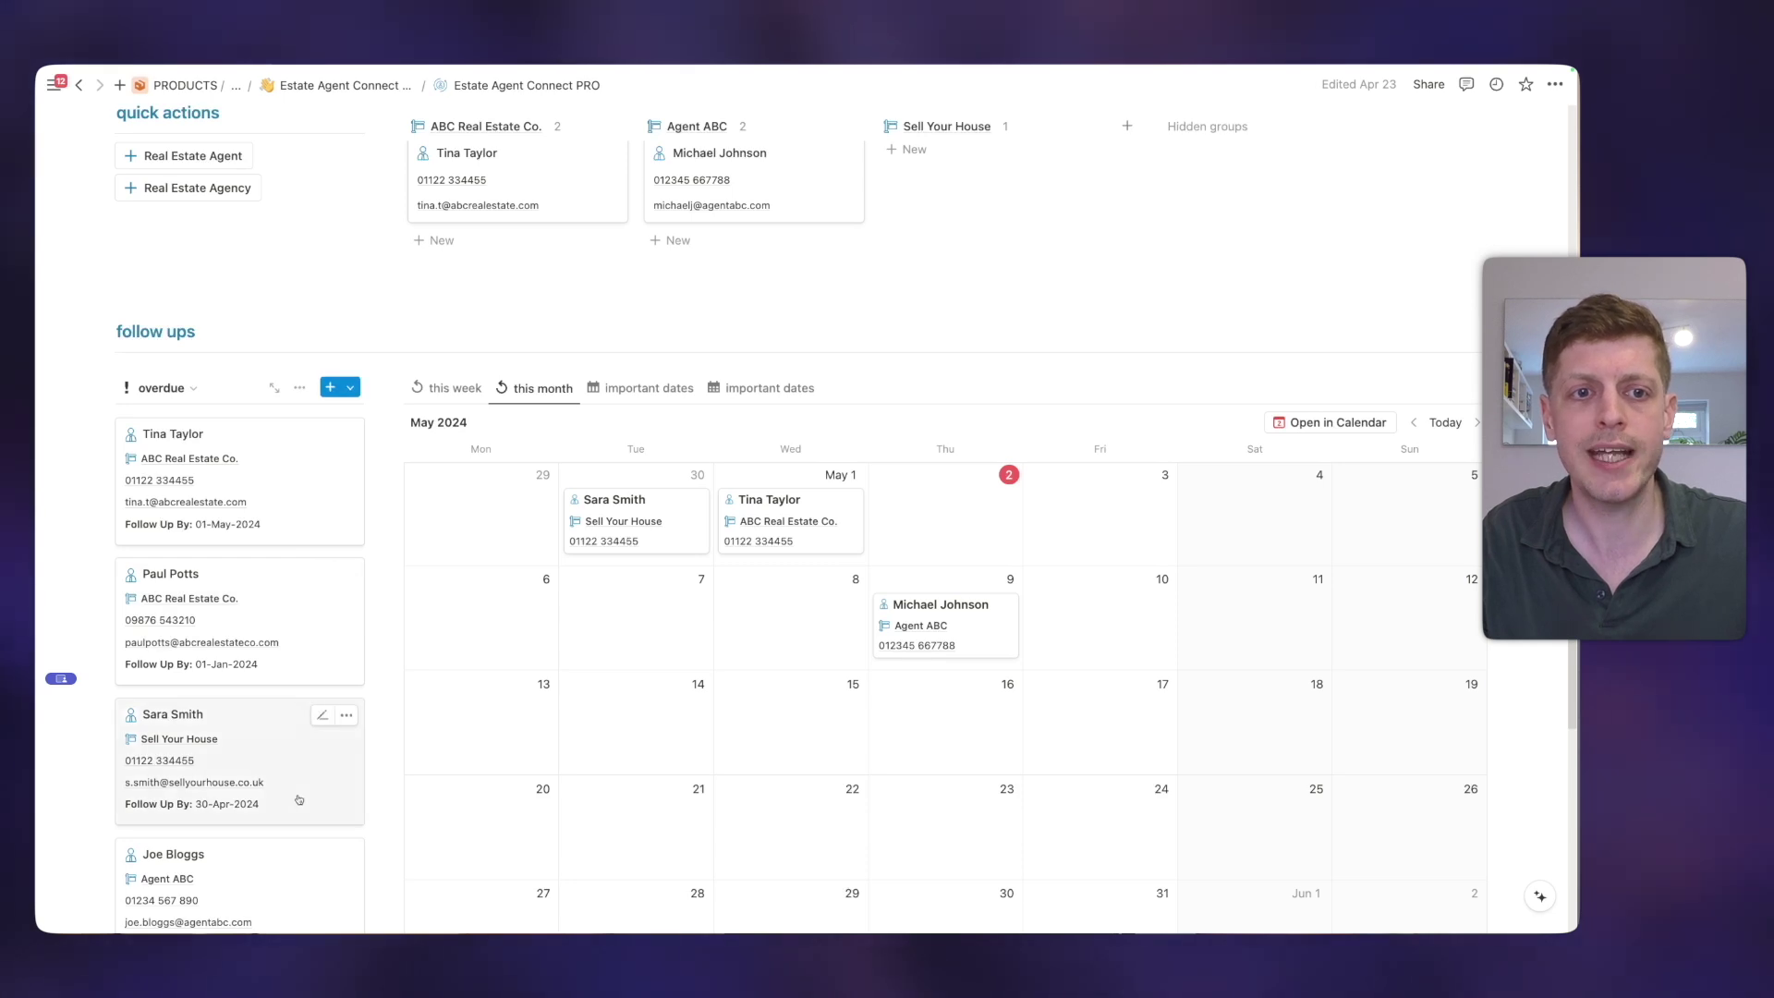
pyautogui.click(298, 799)
pyautogui.scroll(-5, 729, 672)
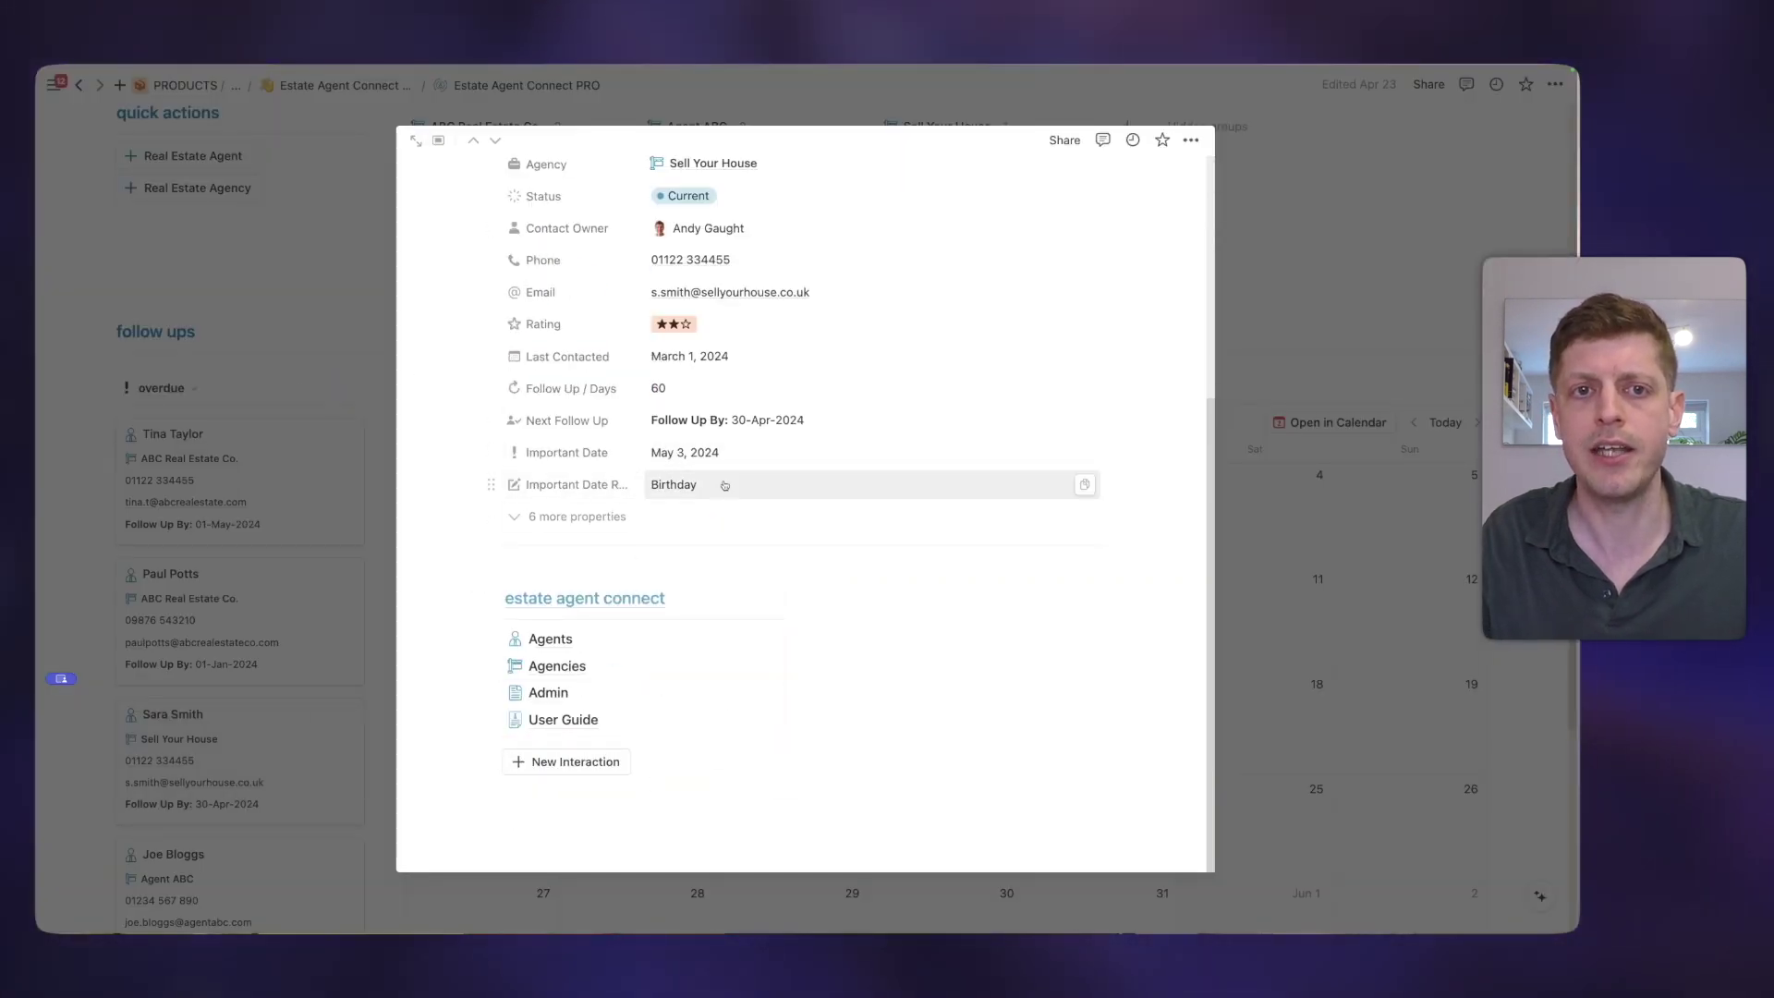
pyautogui.click(1267, 384)
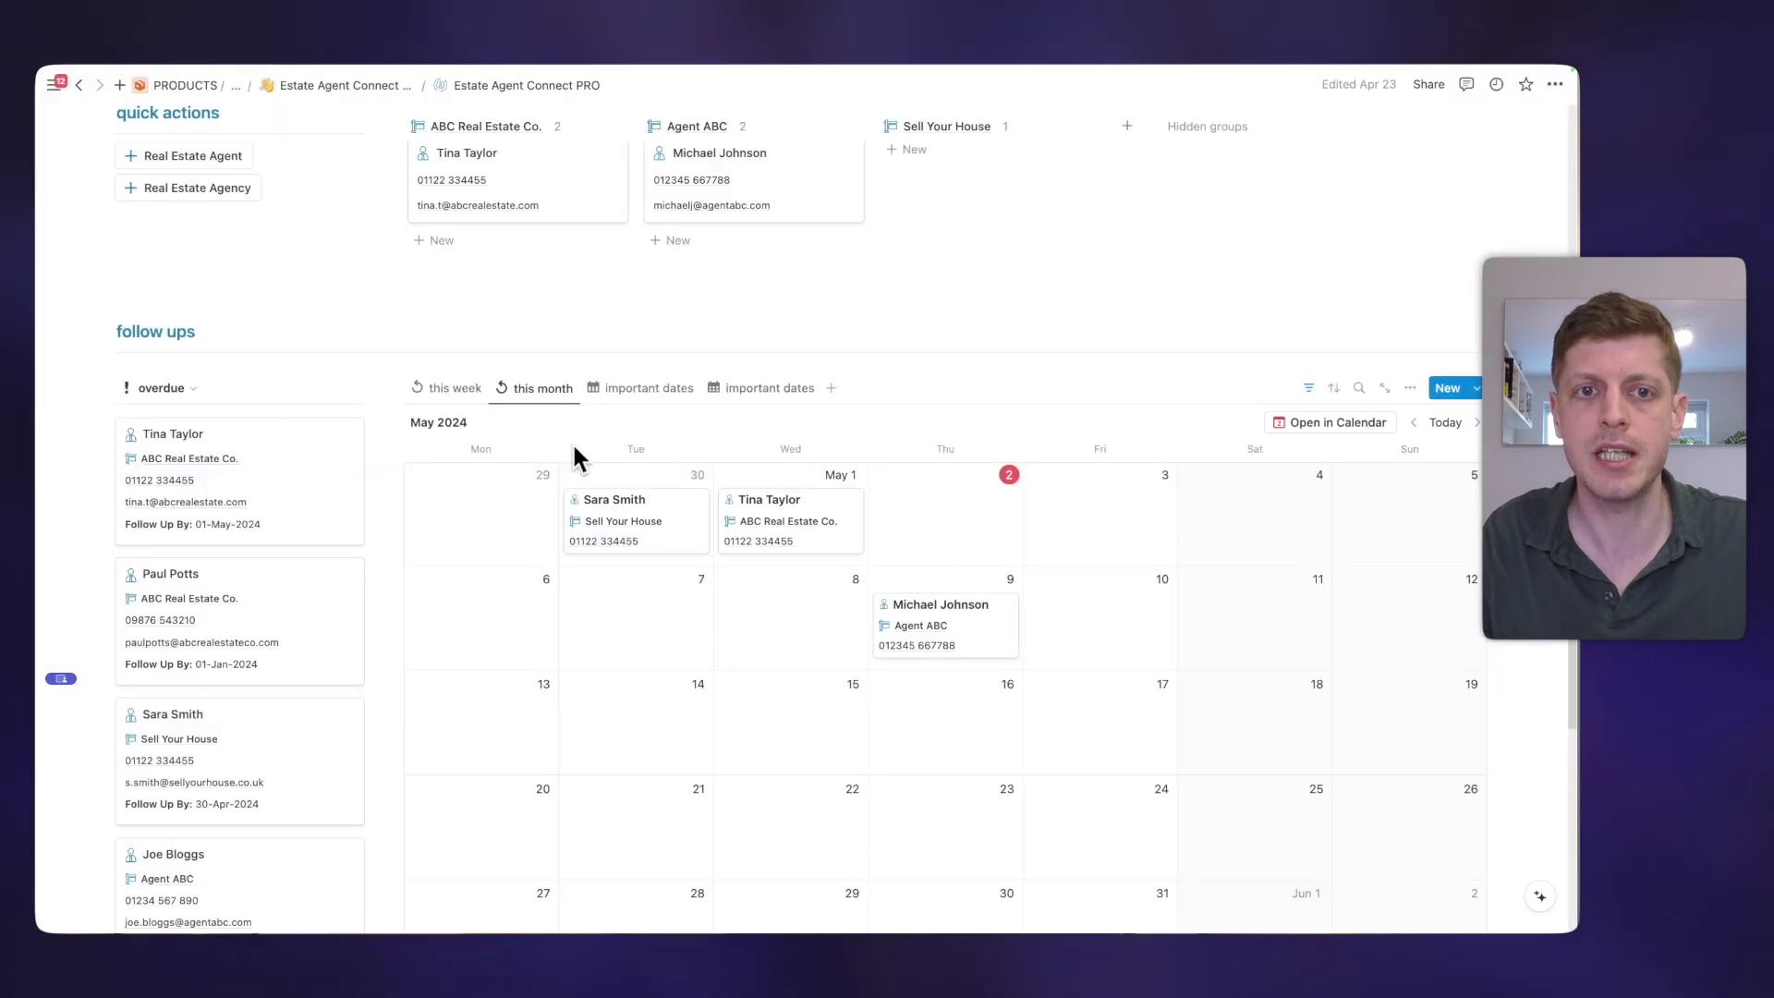
pyautogui.click(647, 388)
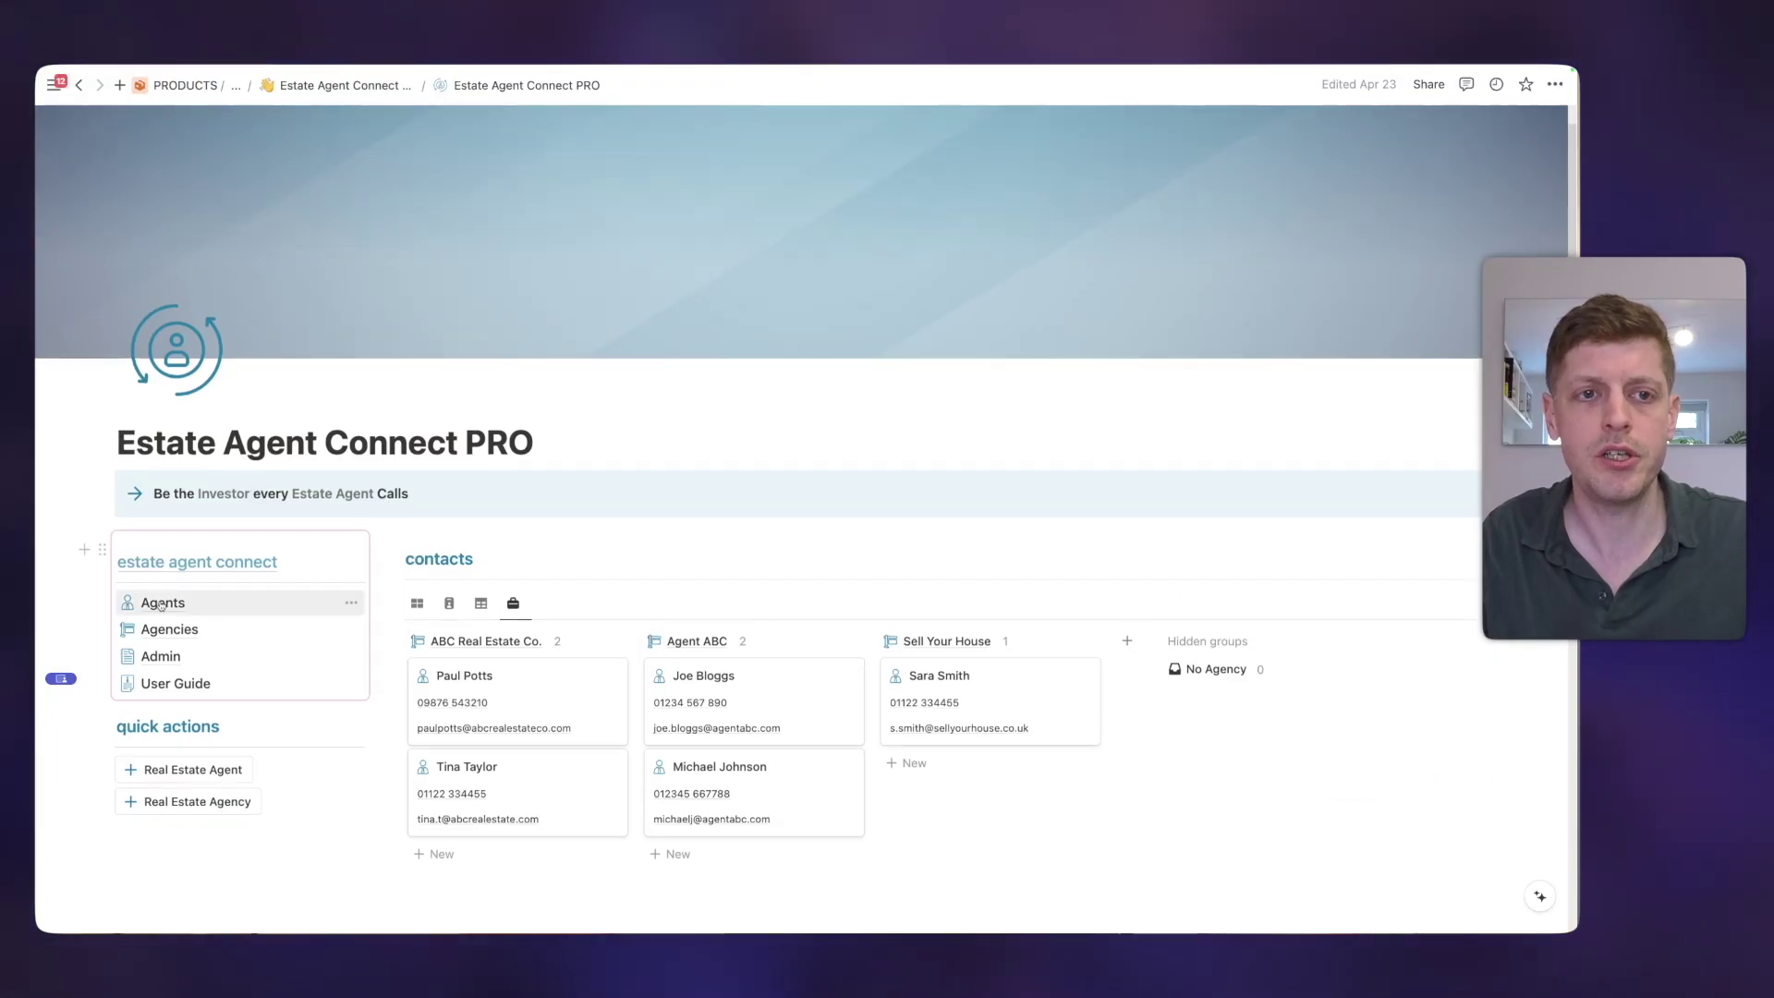
# Go to the Agents page from the Estate Agent Connect navigation to view the agent contacts gallery.
pyautogui.click(161, 603)
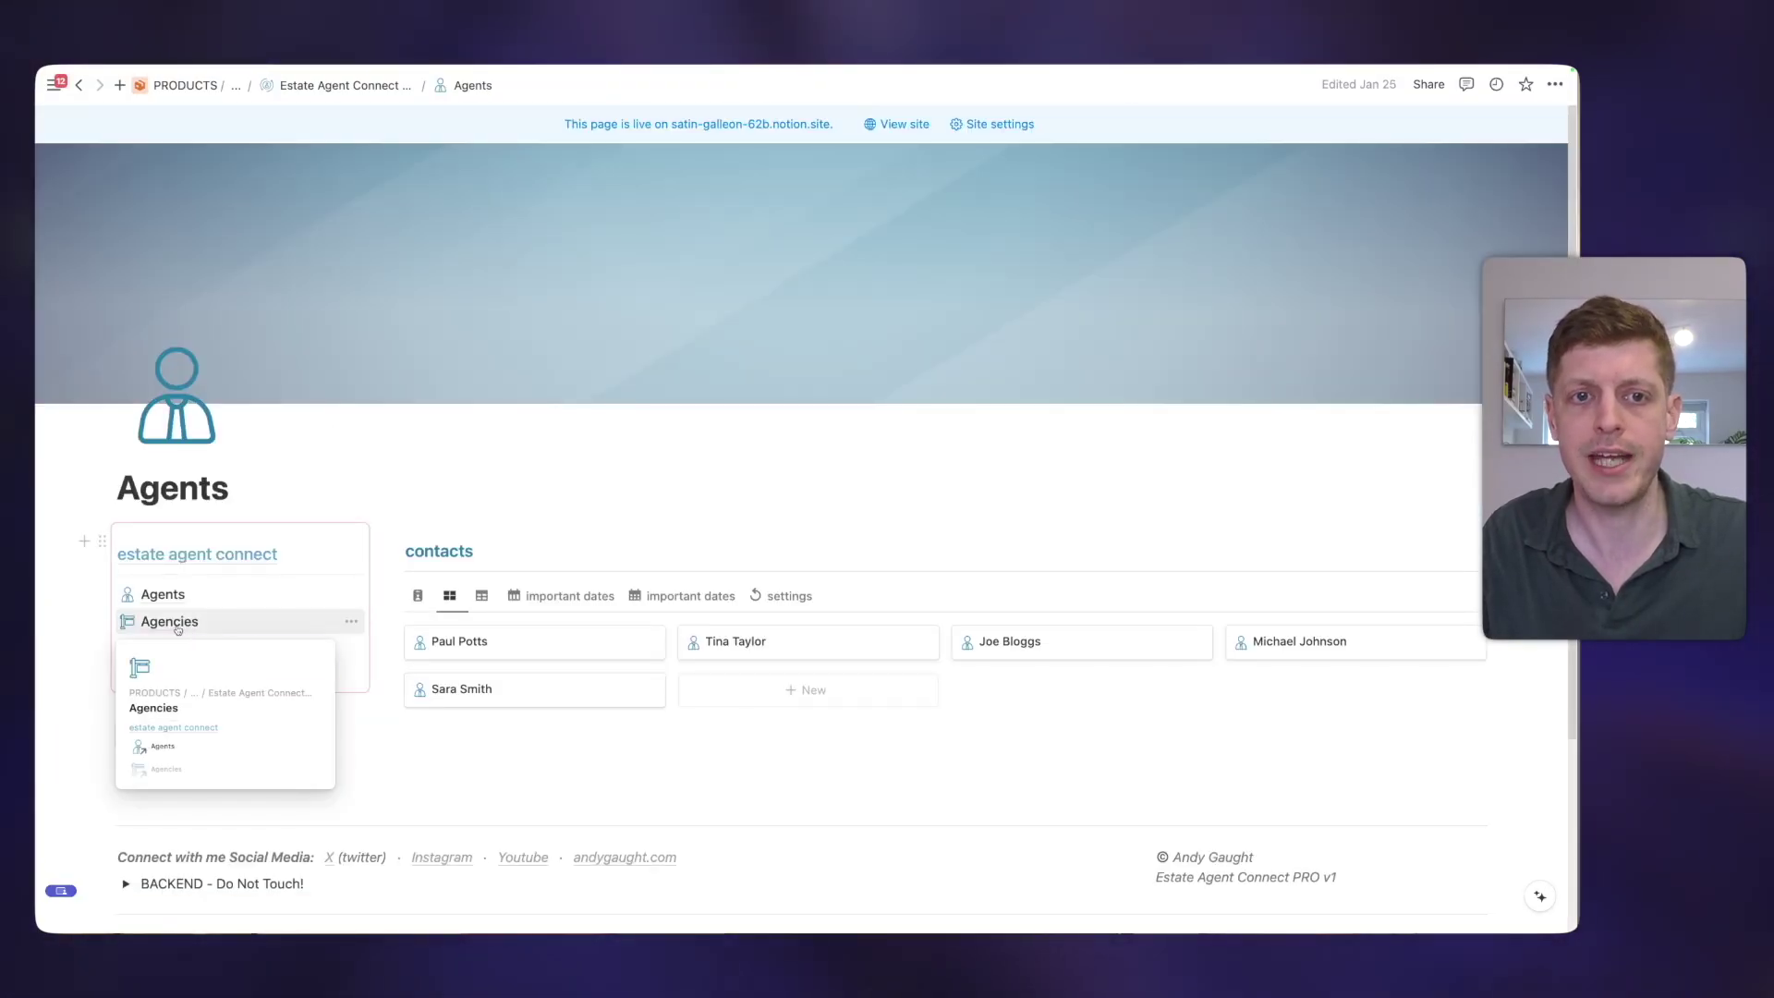